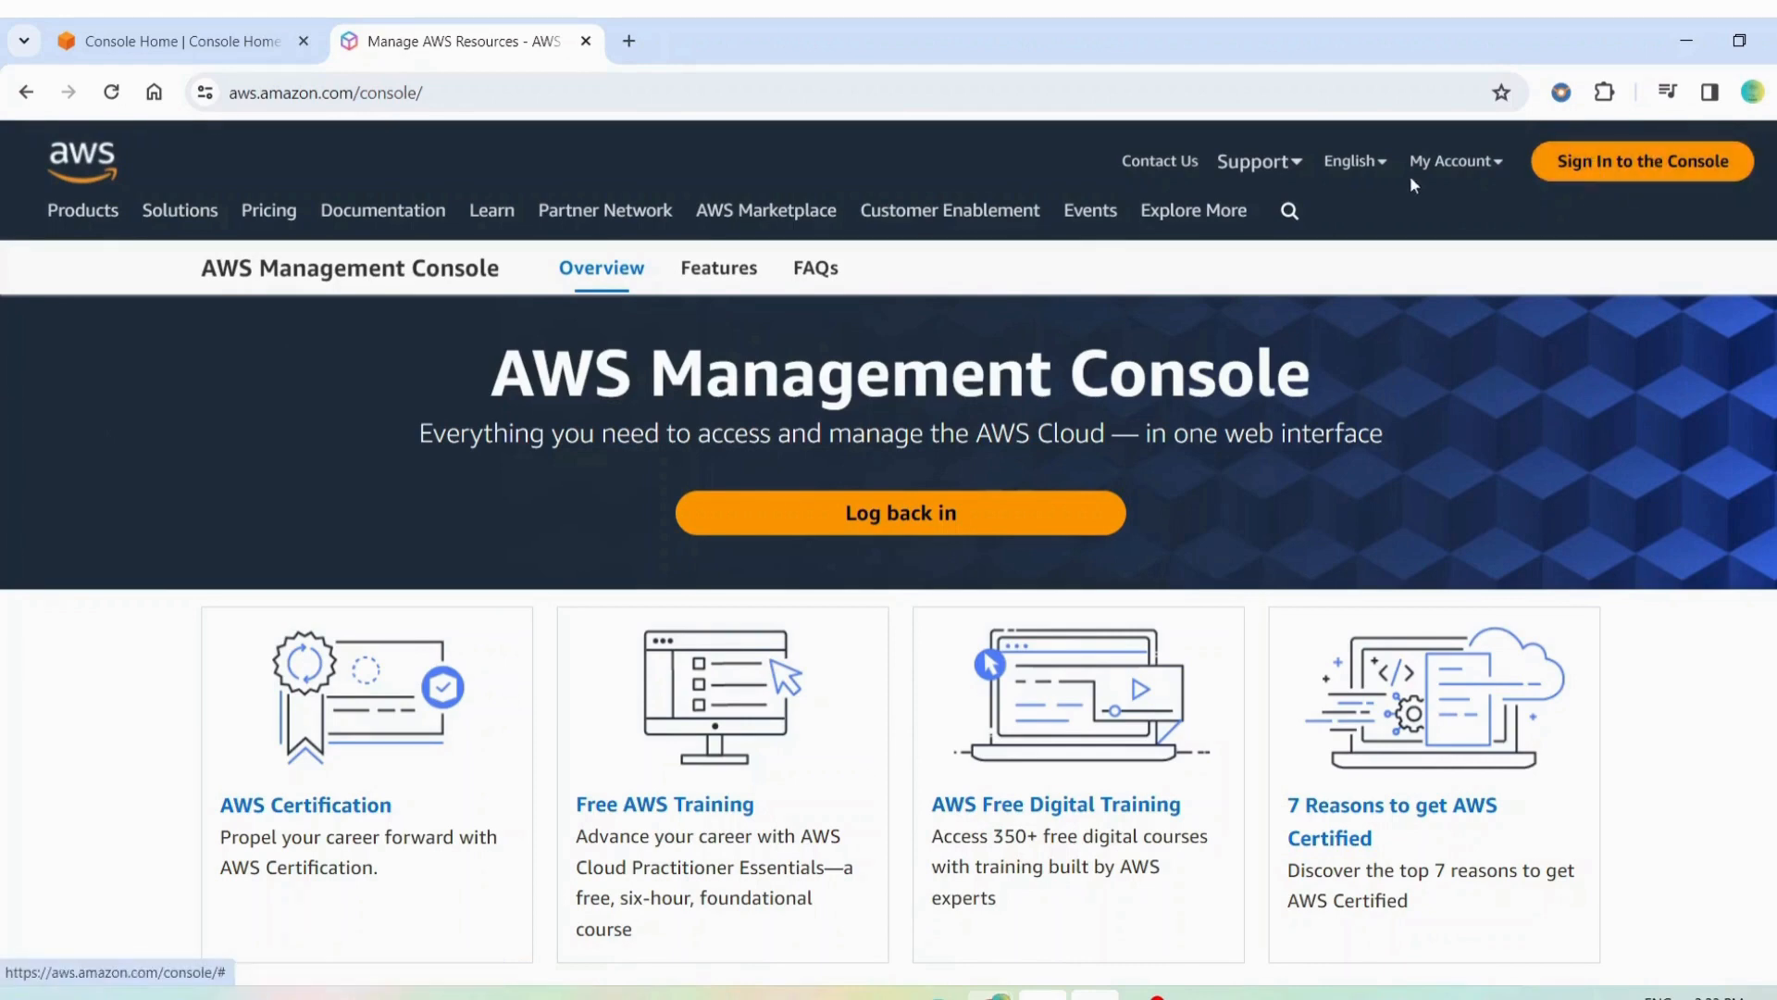
# Sign in to the AWS Management Console, search for ec2 and open the EC2 service
pyautogui.click(1693, 162)
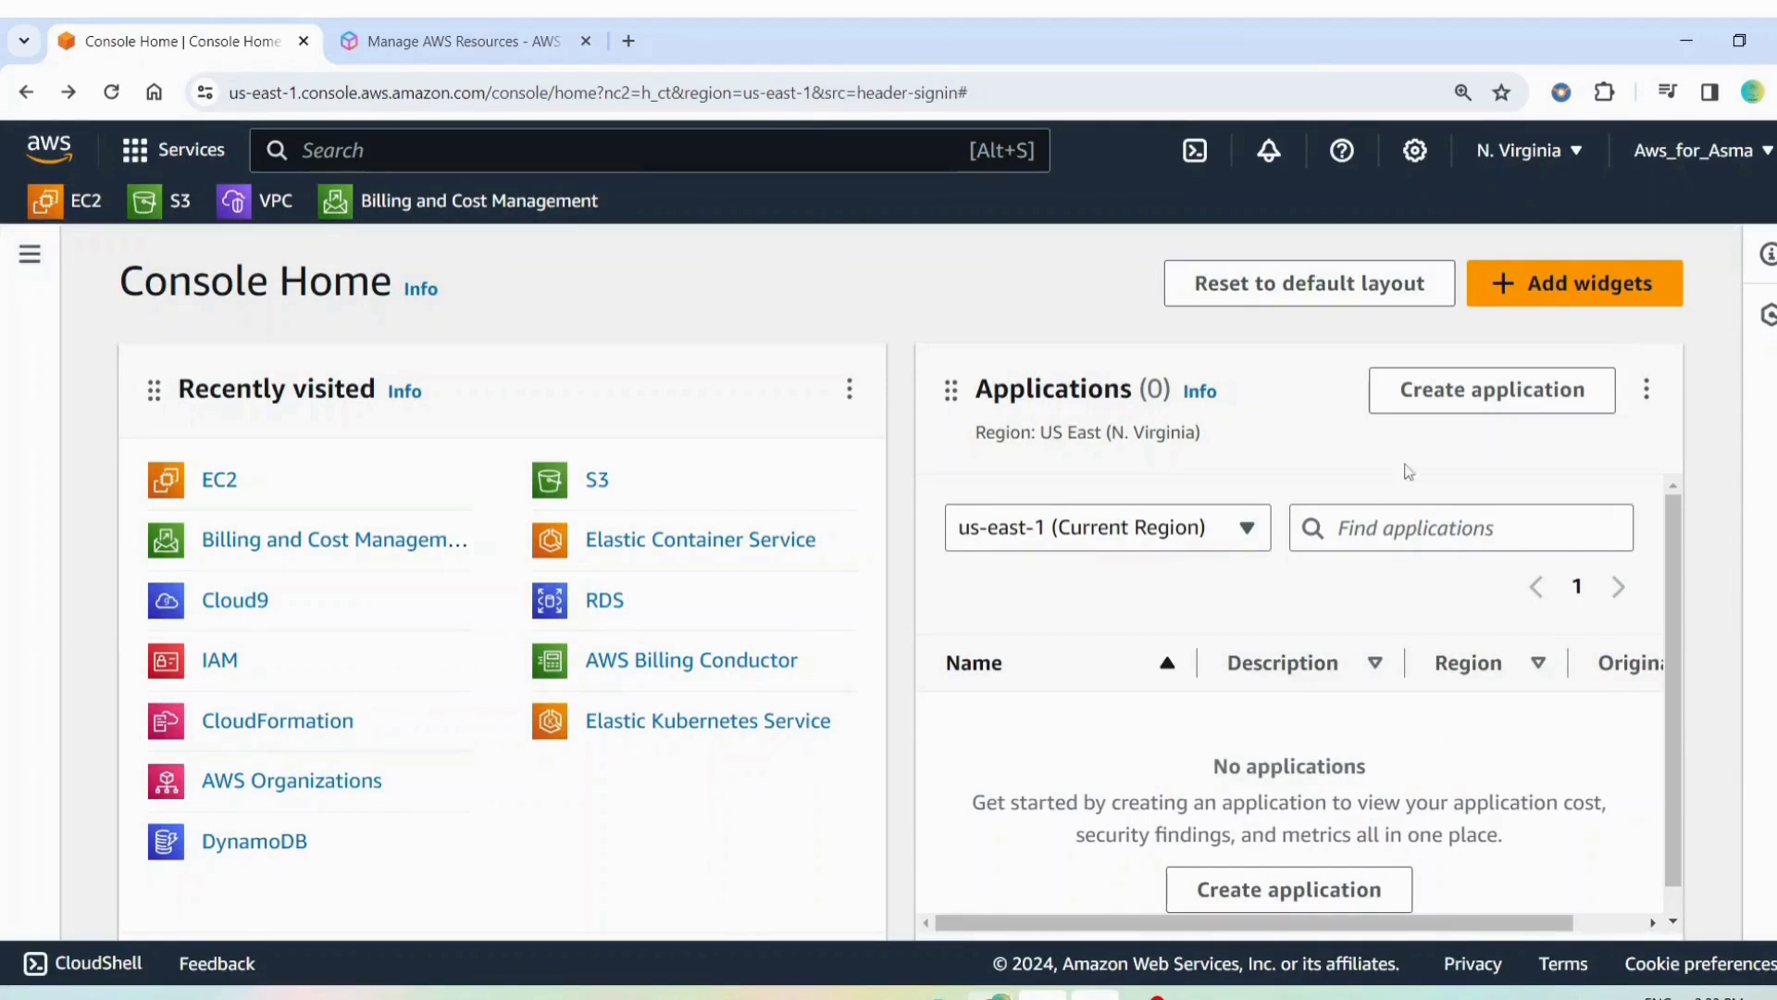
pyautogui.click(282, 148)
pyautogui.write('ec2')
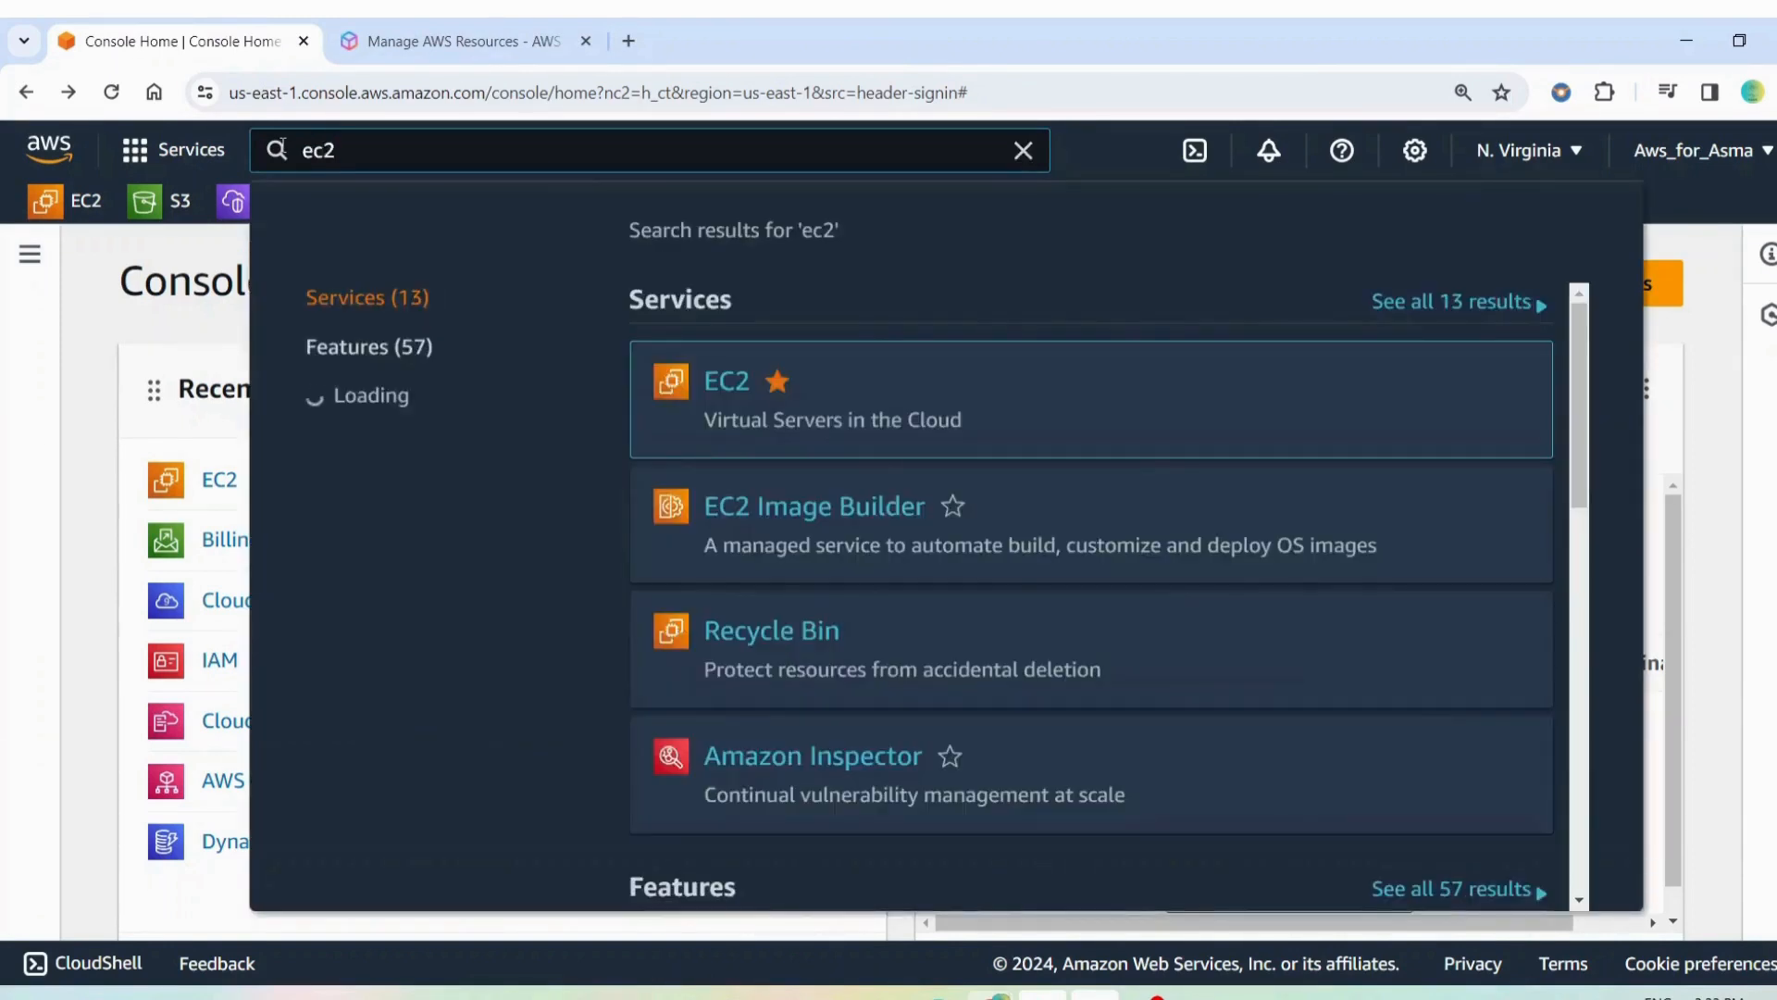
pyautogui.moveTo(758, 355)
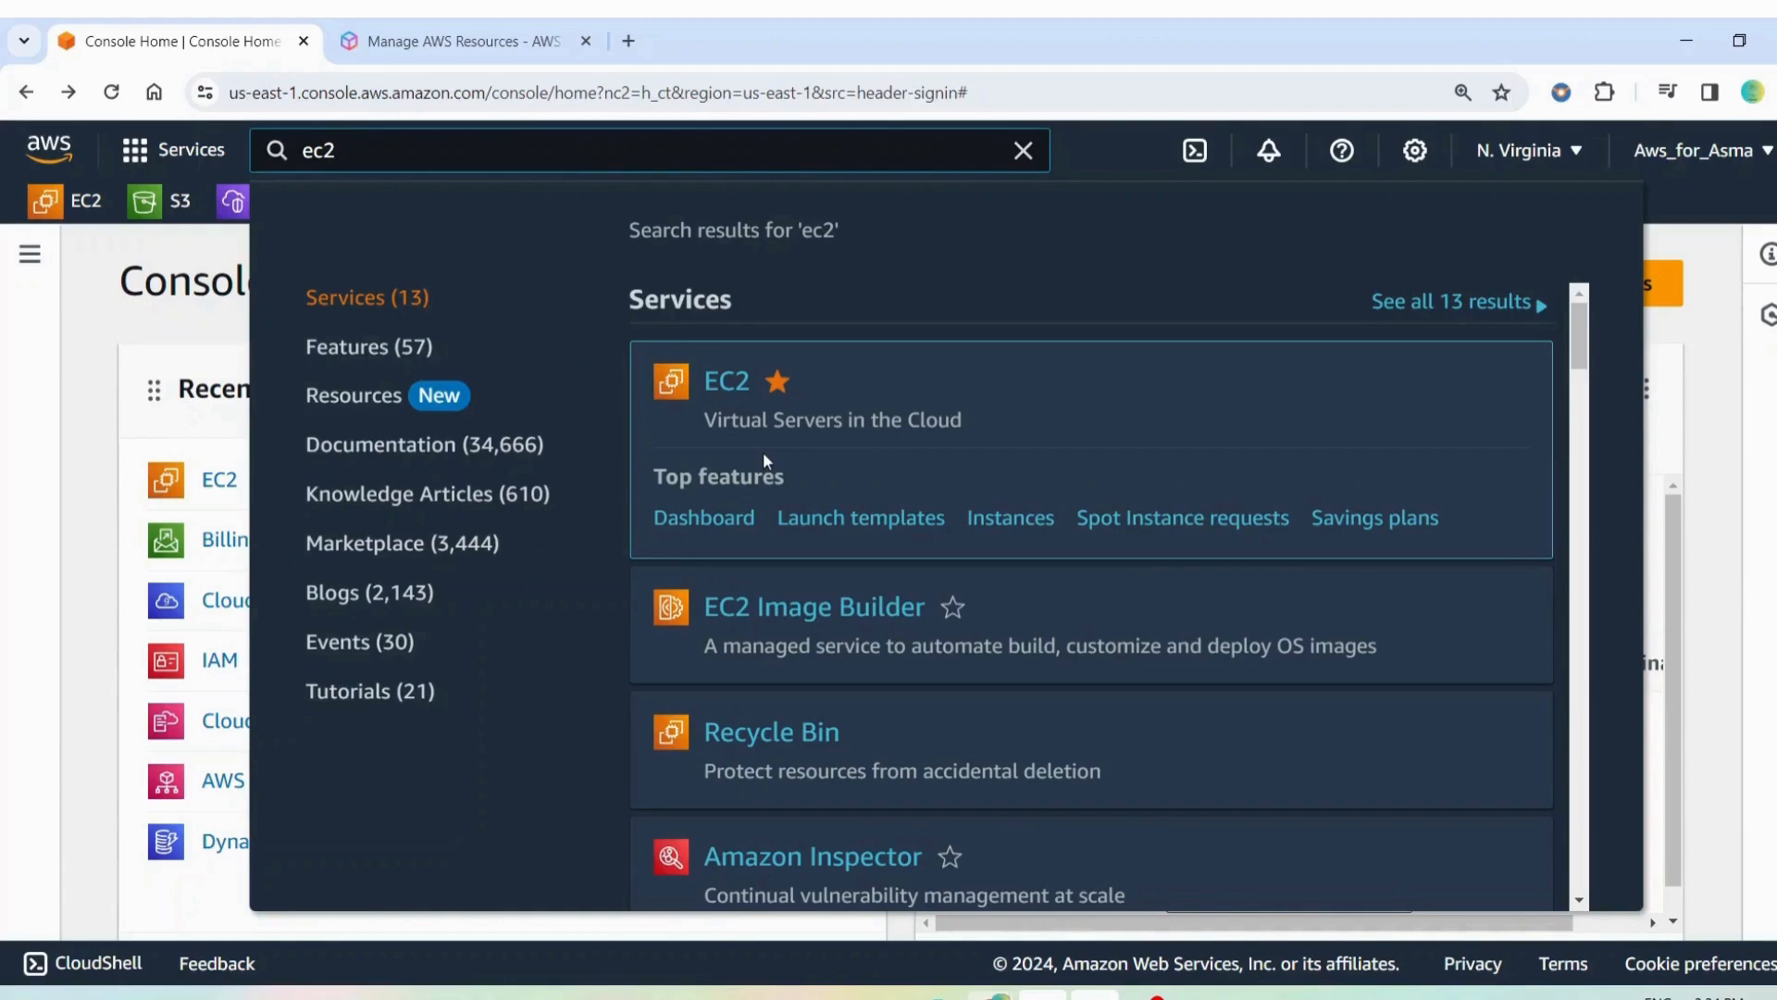
pyautogui.click(728, 387)
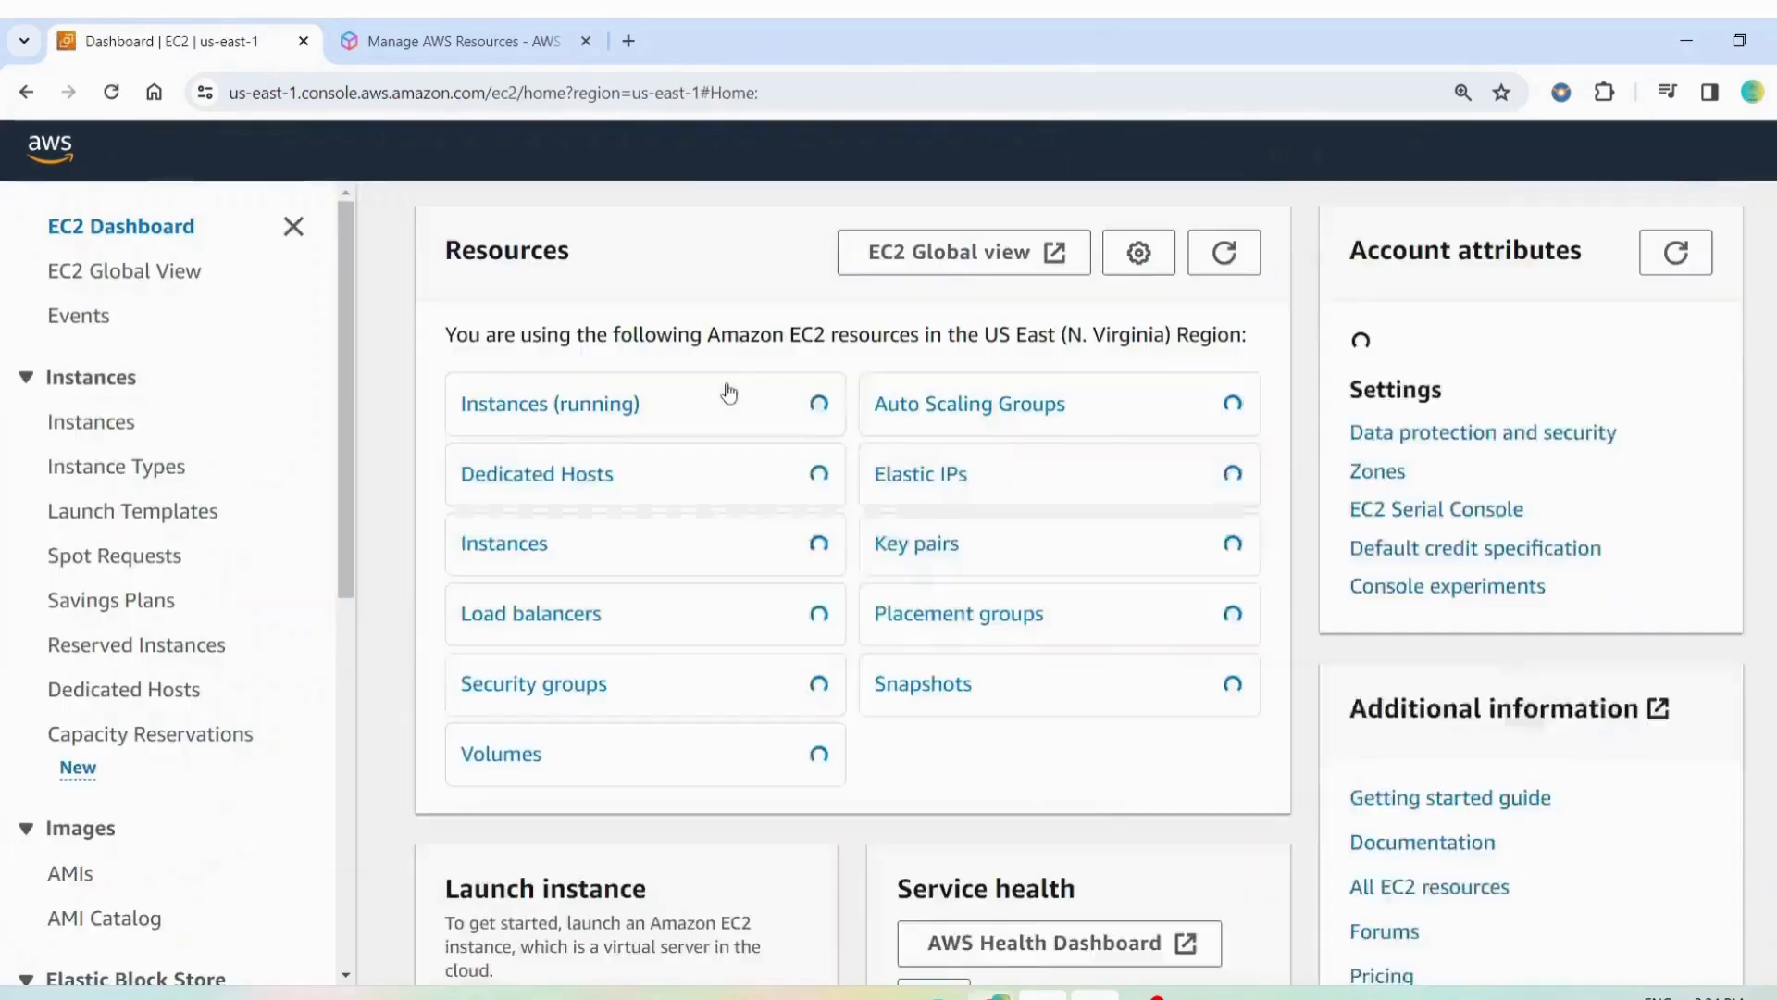
# Start launching a new instance from the EC2 dashboard
pyautogui.scroll(-1, 728, 387)
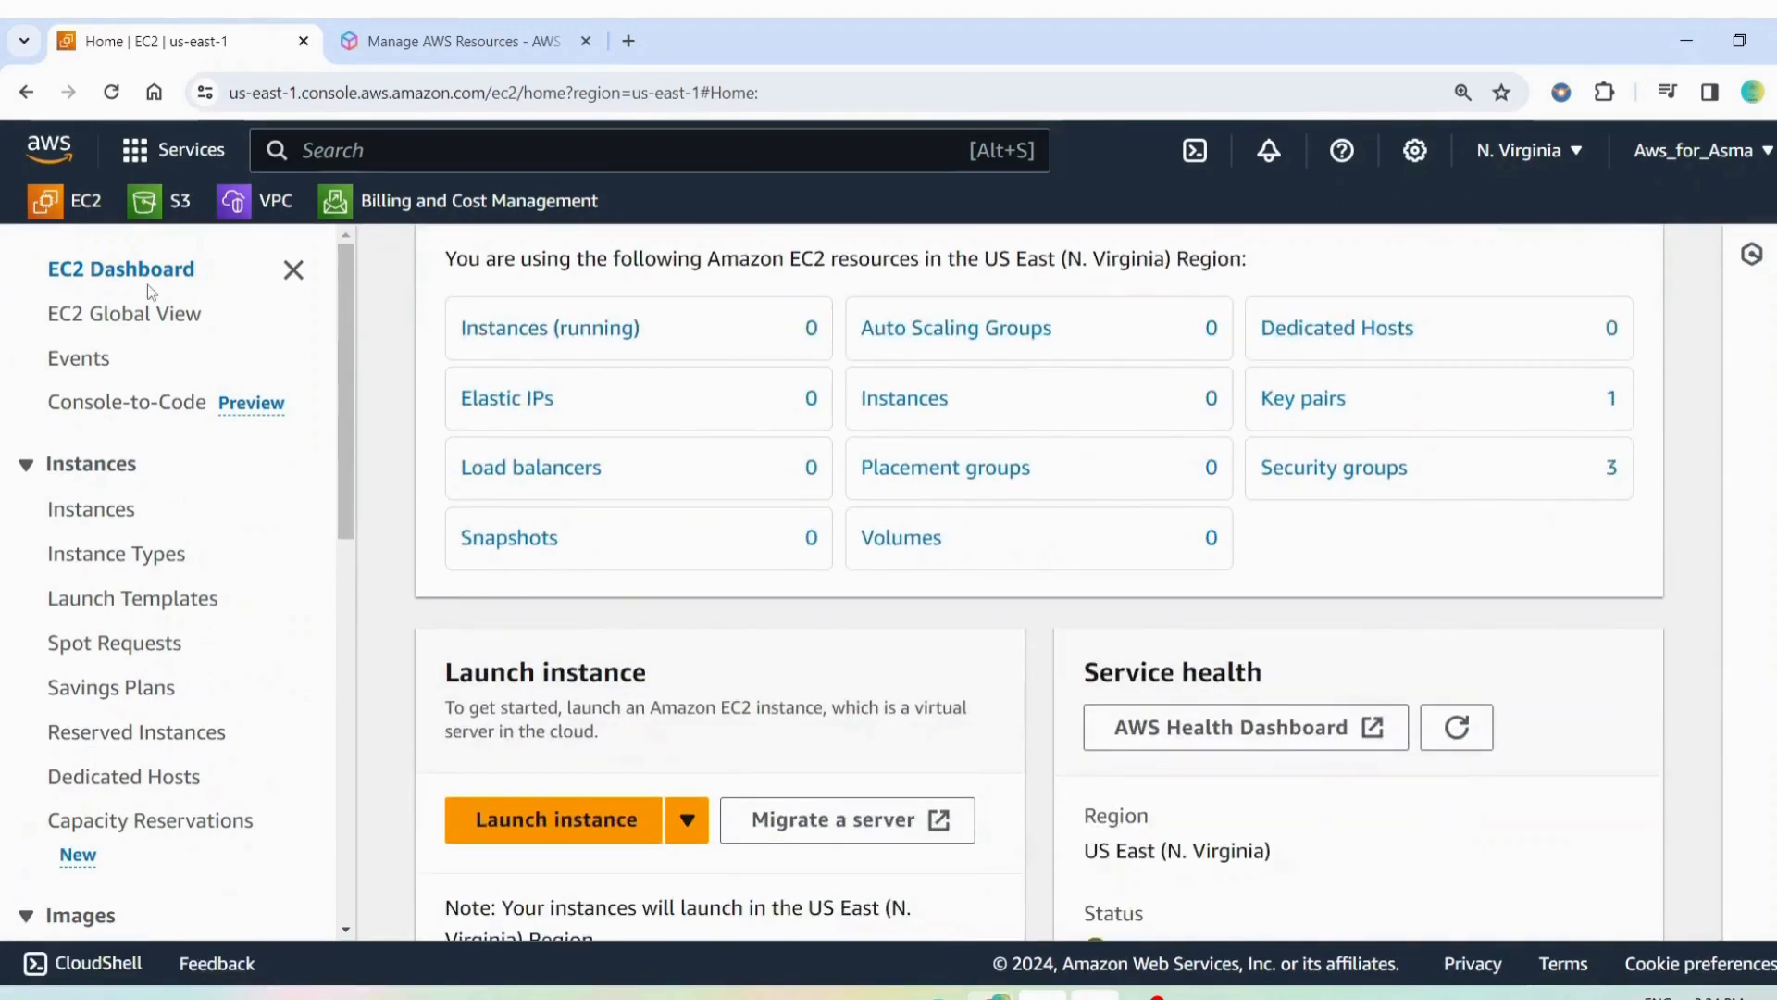
pyautogui.scroll(-1, 460, 524)
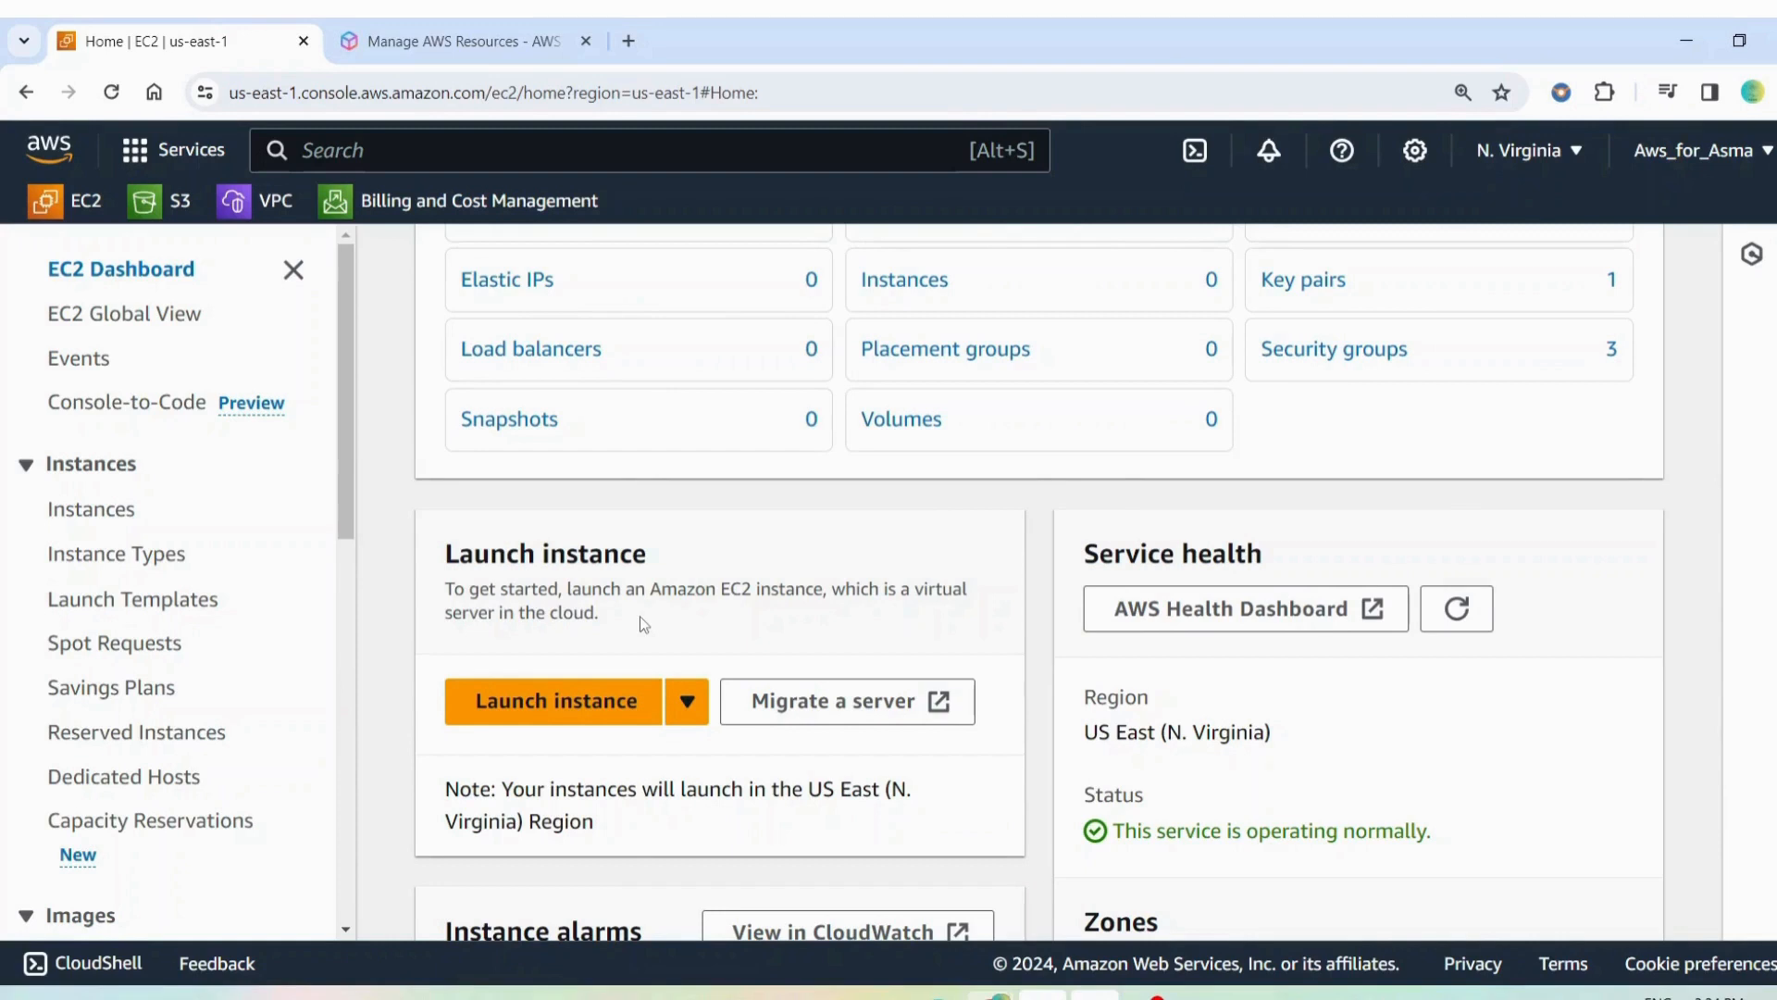
pyautogui.click(581, 705)
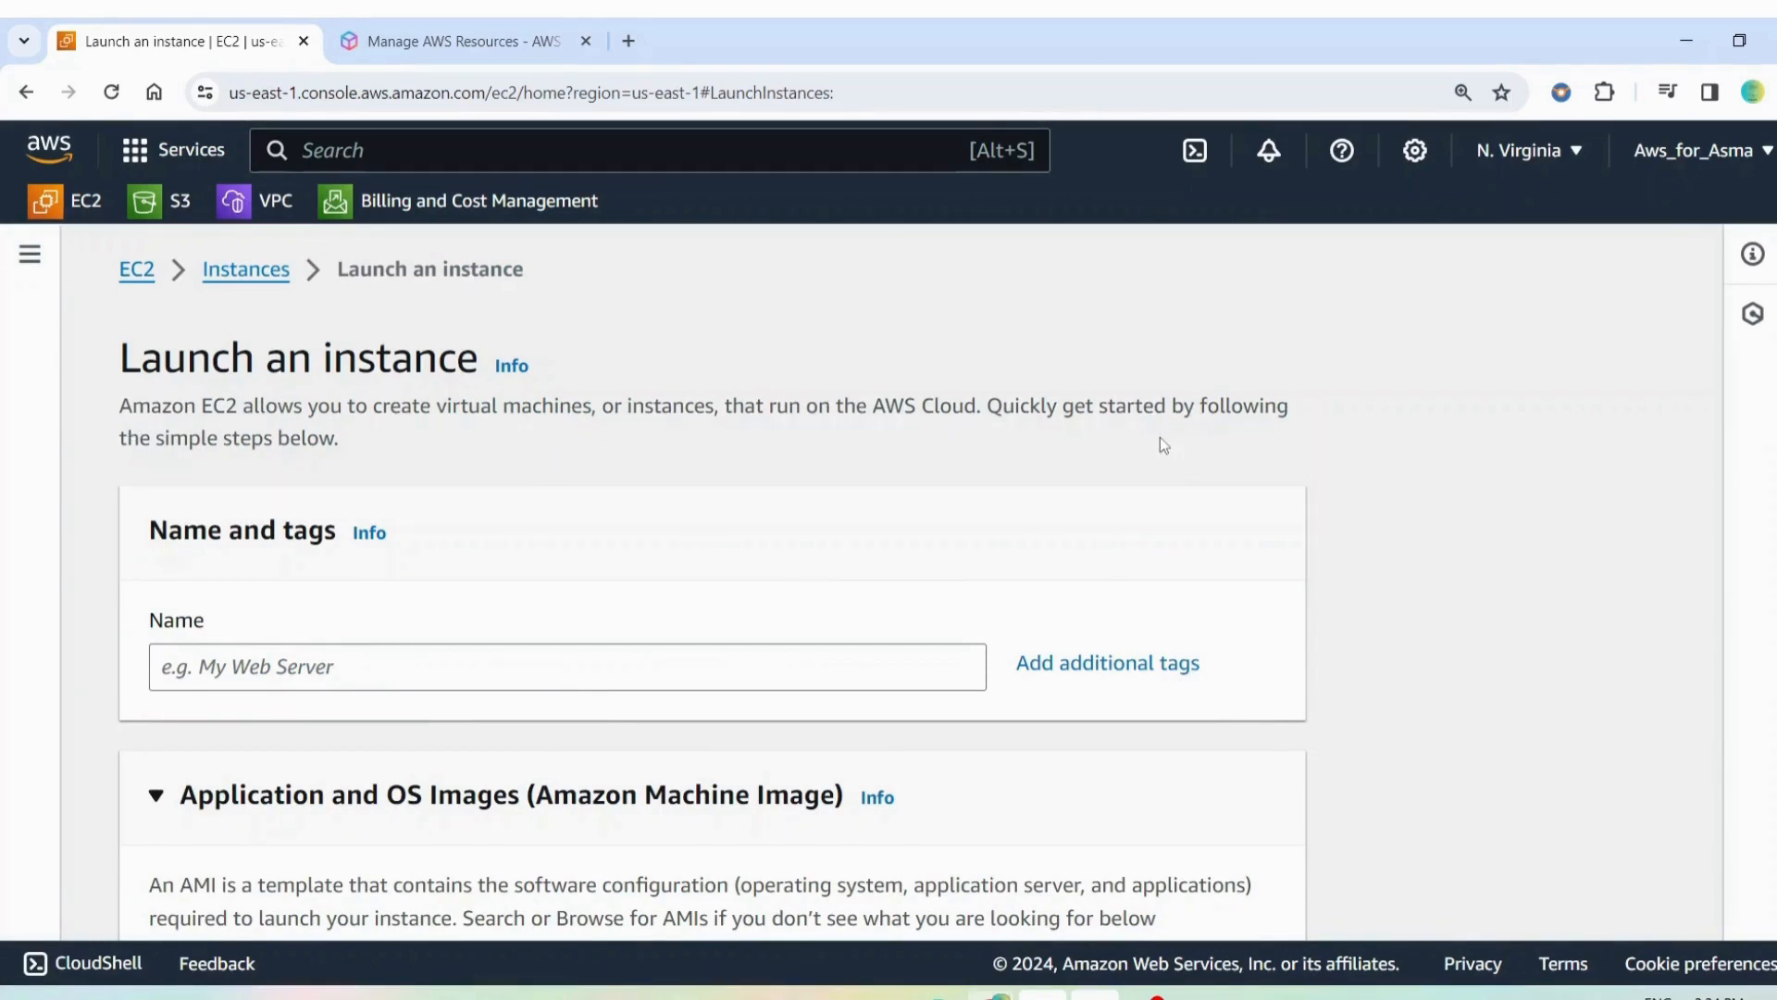
# Name the new instance "my first V"
pyautogui.scroll(-3, 220, 728)
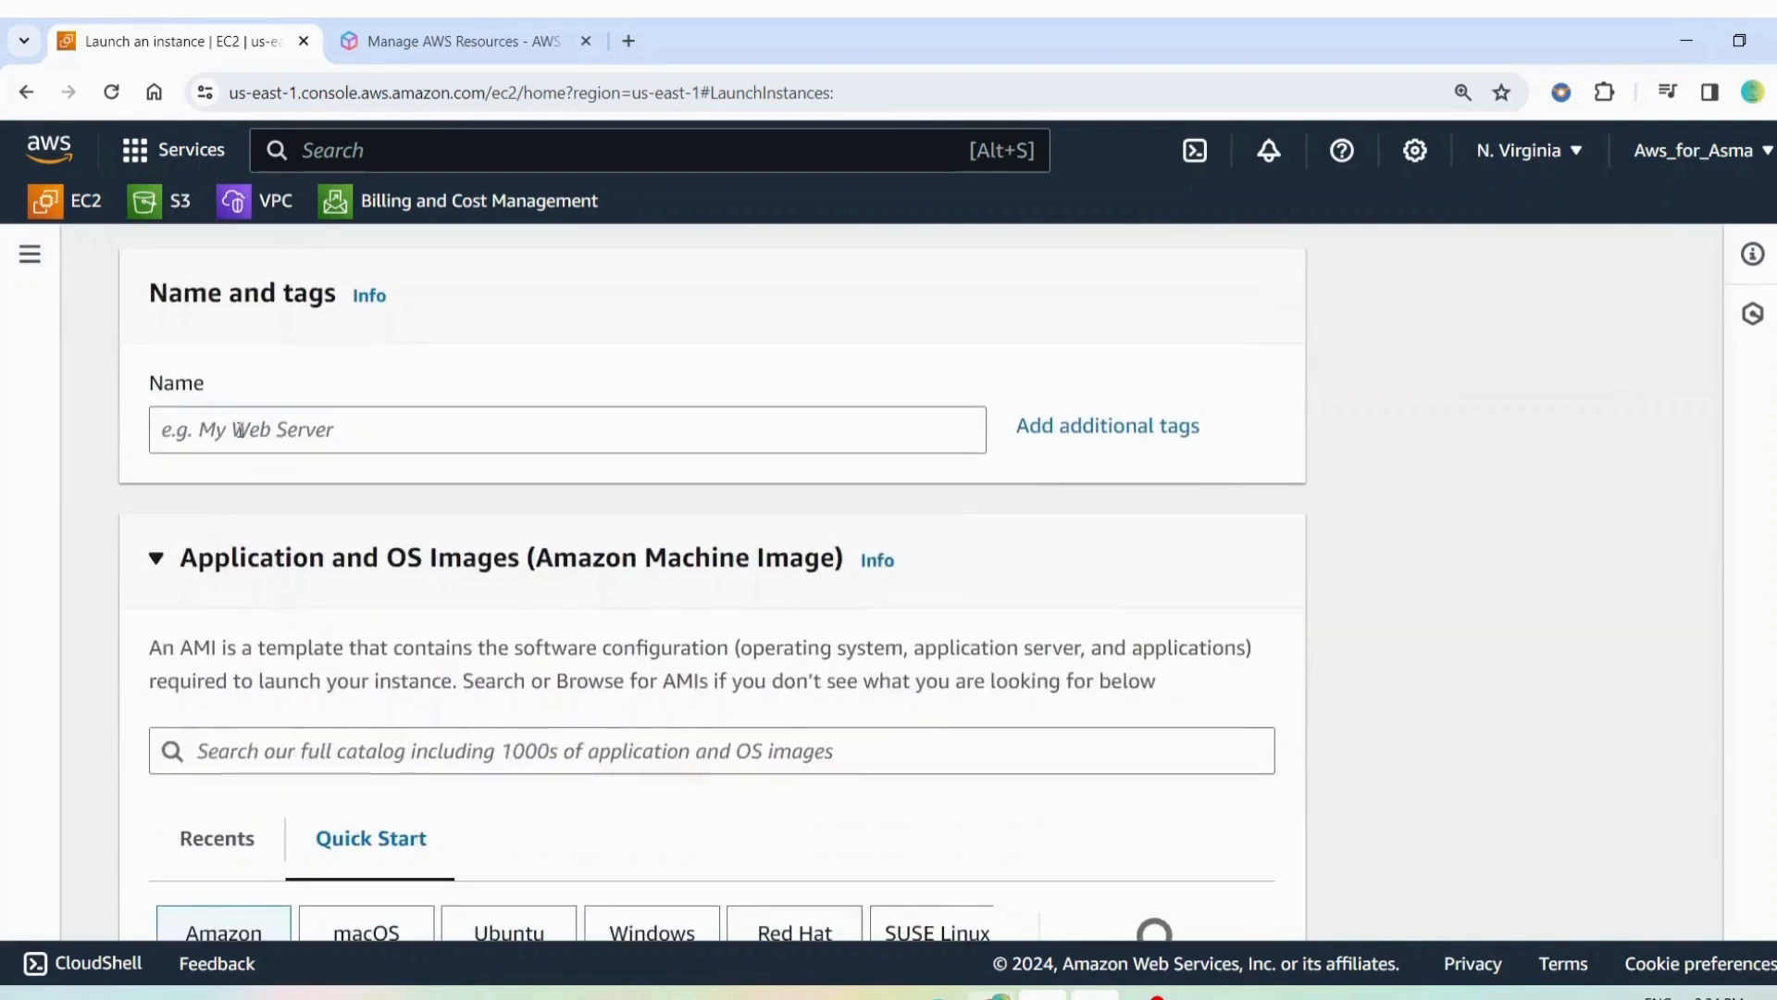
pyautogui.click(238, 429)
pyautogui.write('my')
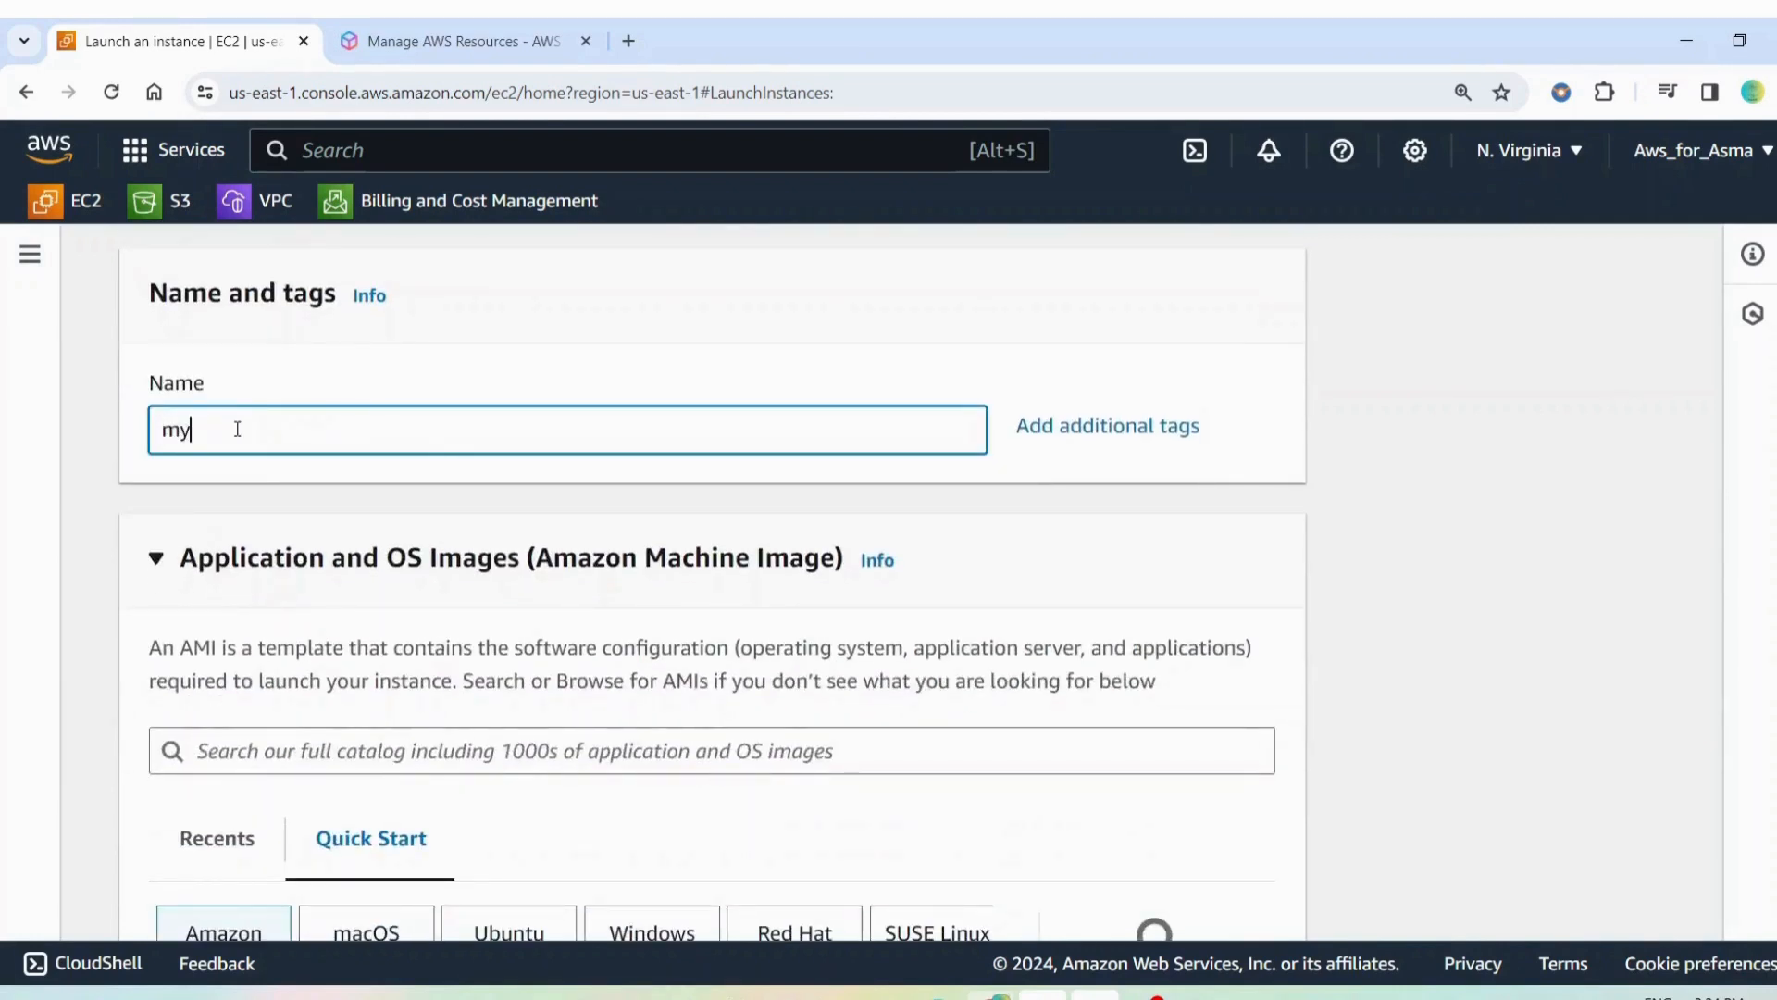
pyautogui.write(' firstV')
# Examine the quick-start operating systems and the Amazon Linux machine images for free tier eligibility
pyautogui.scroll(-2, 534, 397)
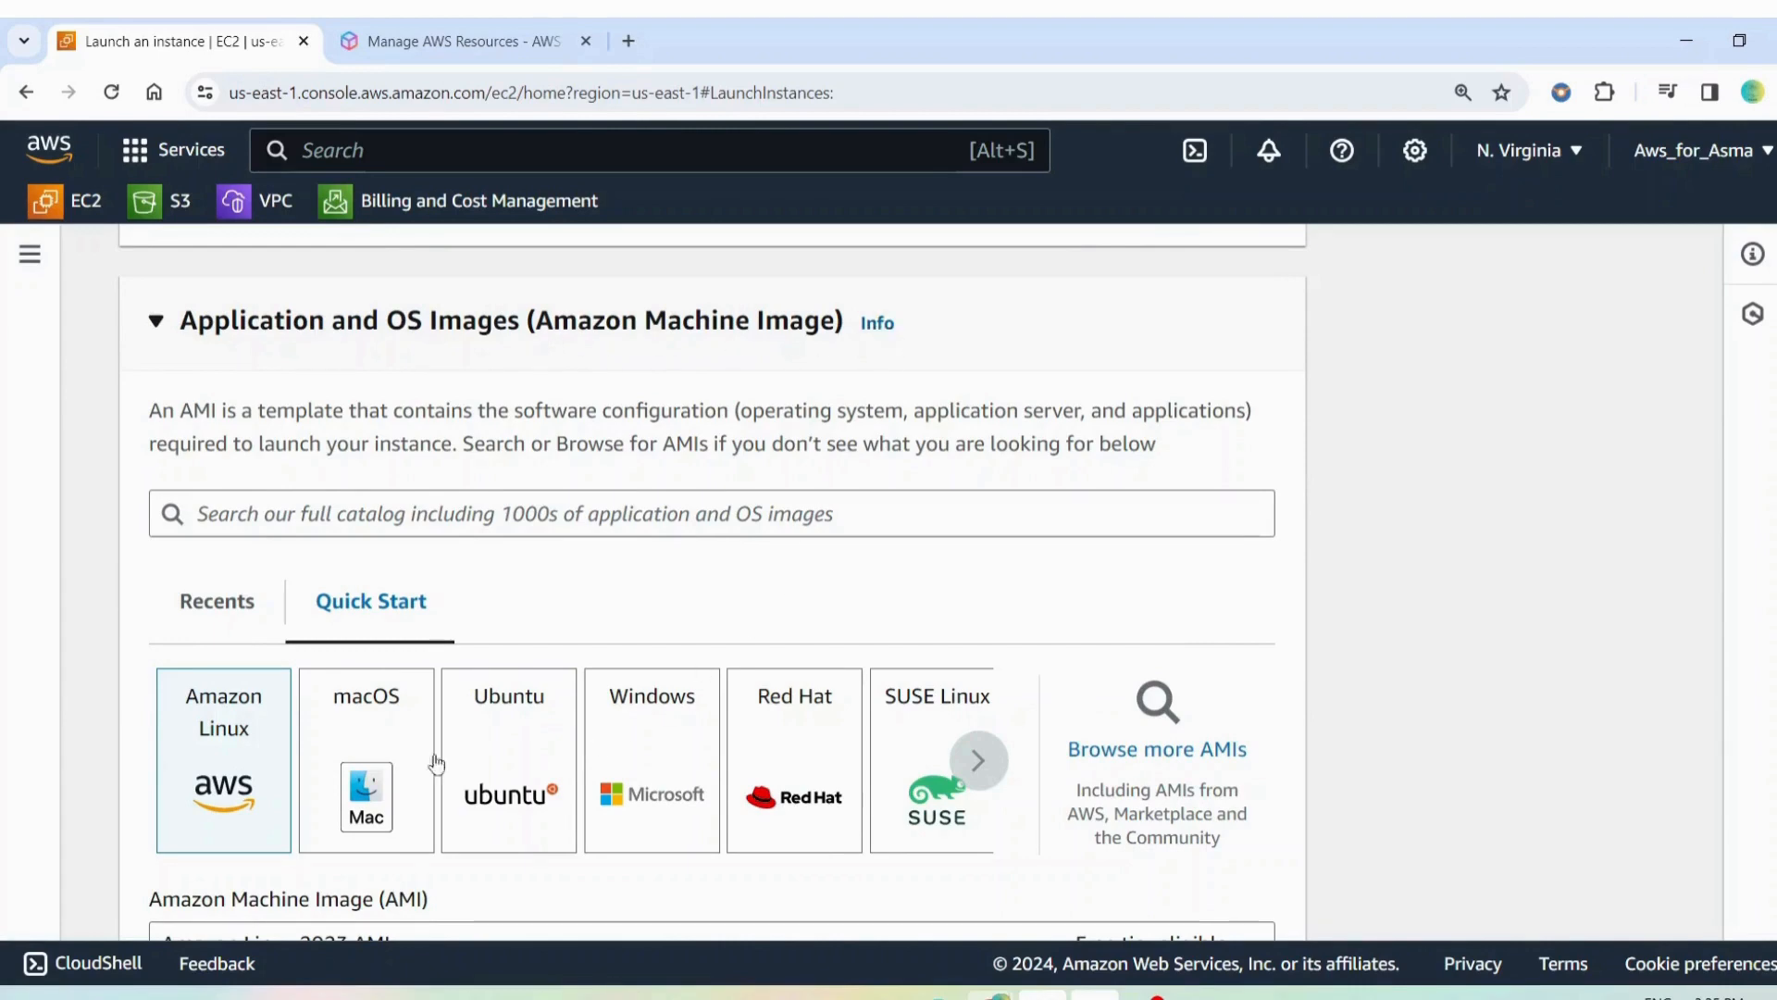
pyautogui.scroll(-1, 180, 719)
pyautogui.scroll(-1, 181, 719)
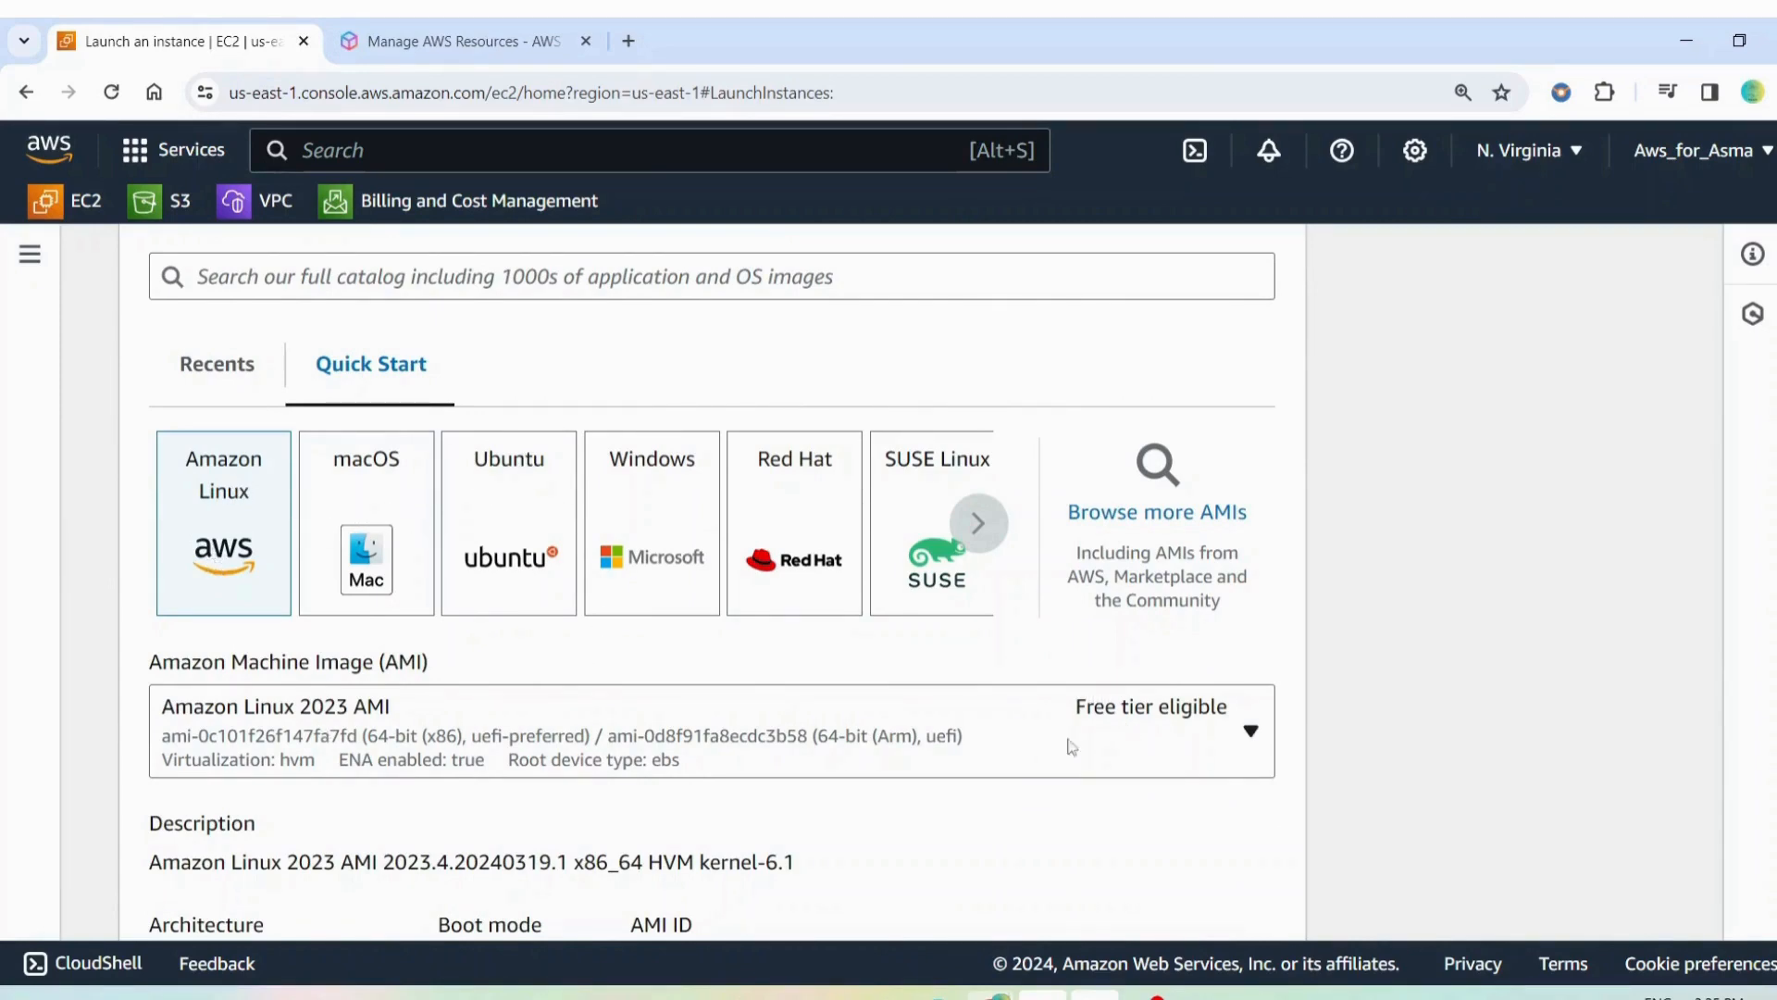
pyautogui.scroll(-2, 259, 745)
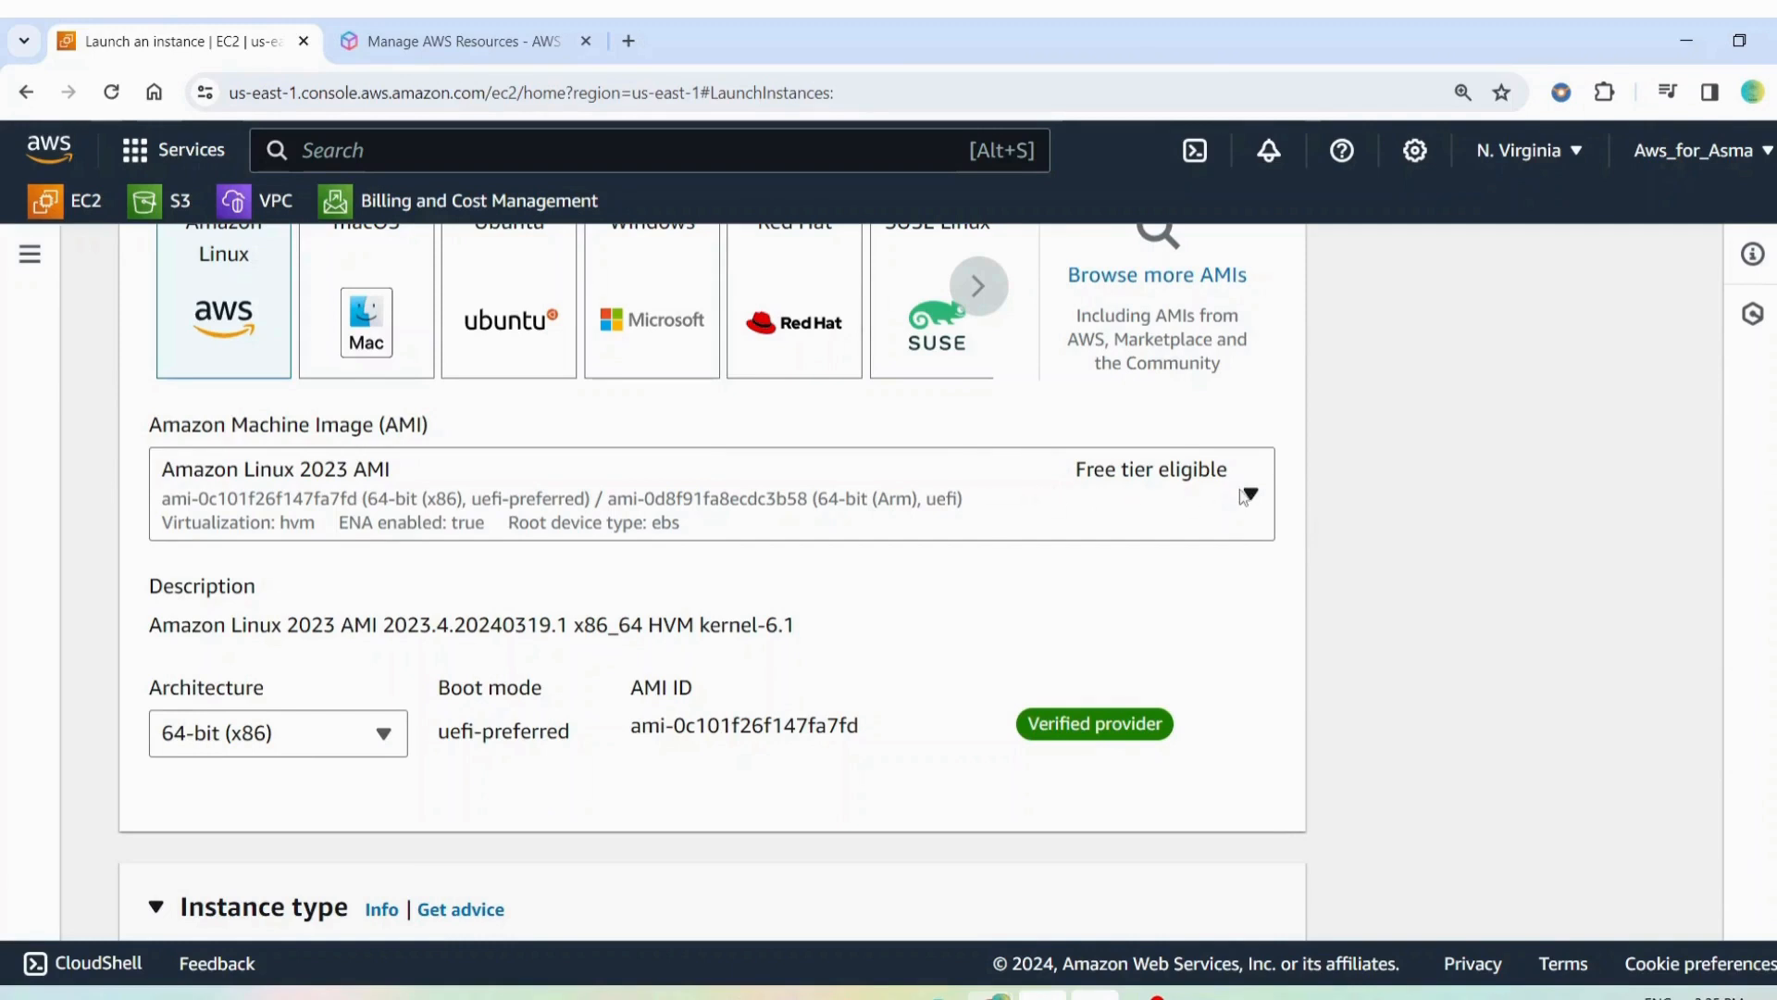
pyautogui.click(1120, 503)
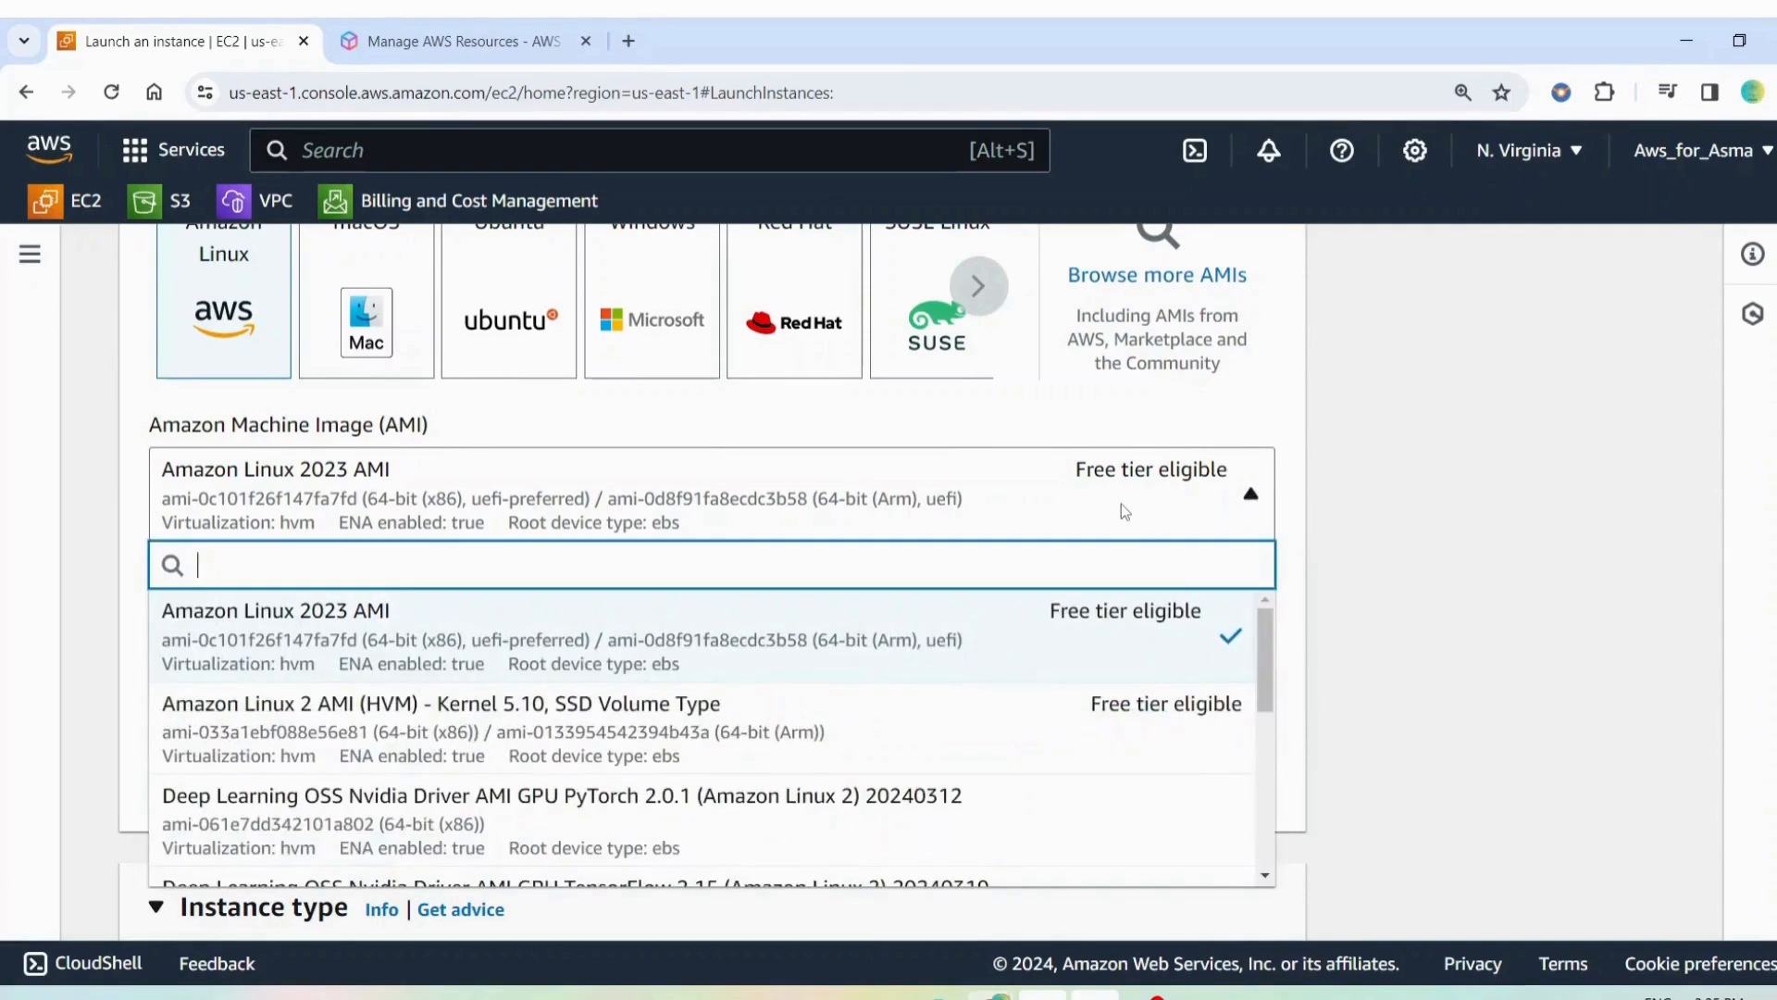
pyautogui.scroll(-1, 1427, 518)
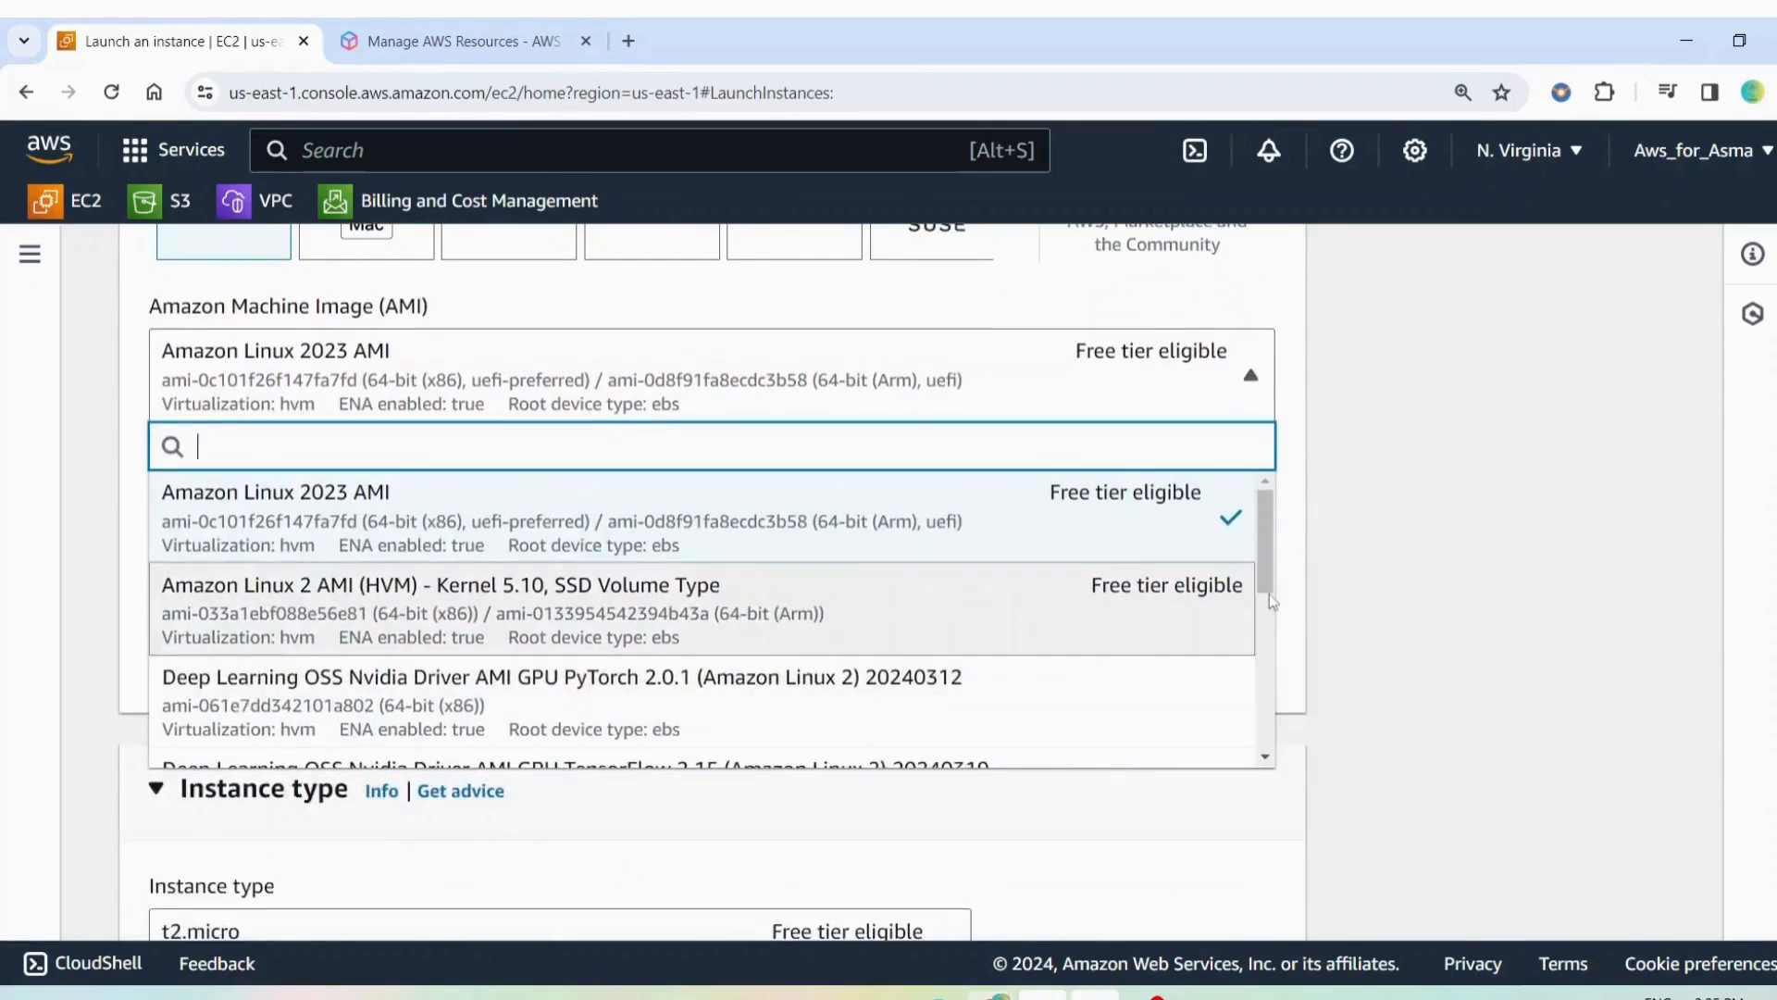
pyautogui.scroll(-2, 1198, 635)
pyautogui.scroll(3, 635, 556)
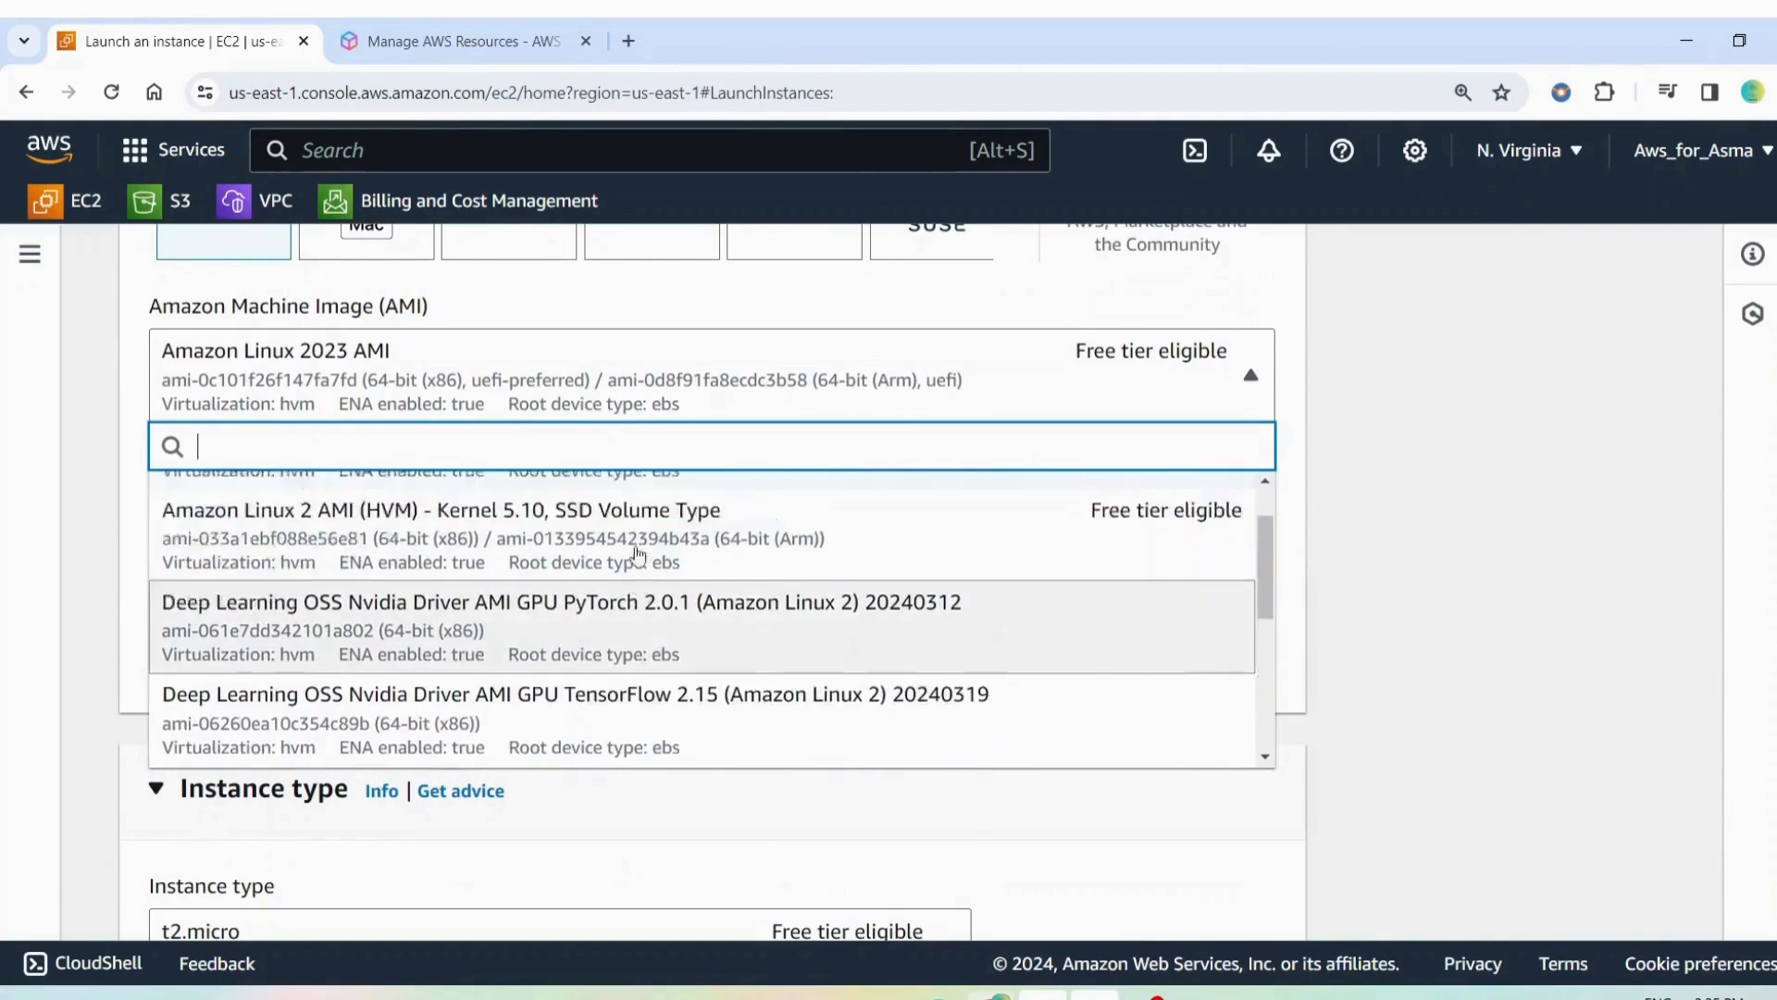
pyautogui.scroll(-10, 1157, 629)
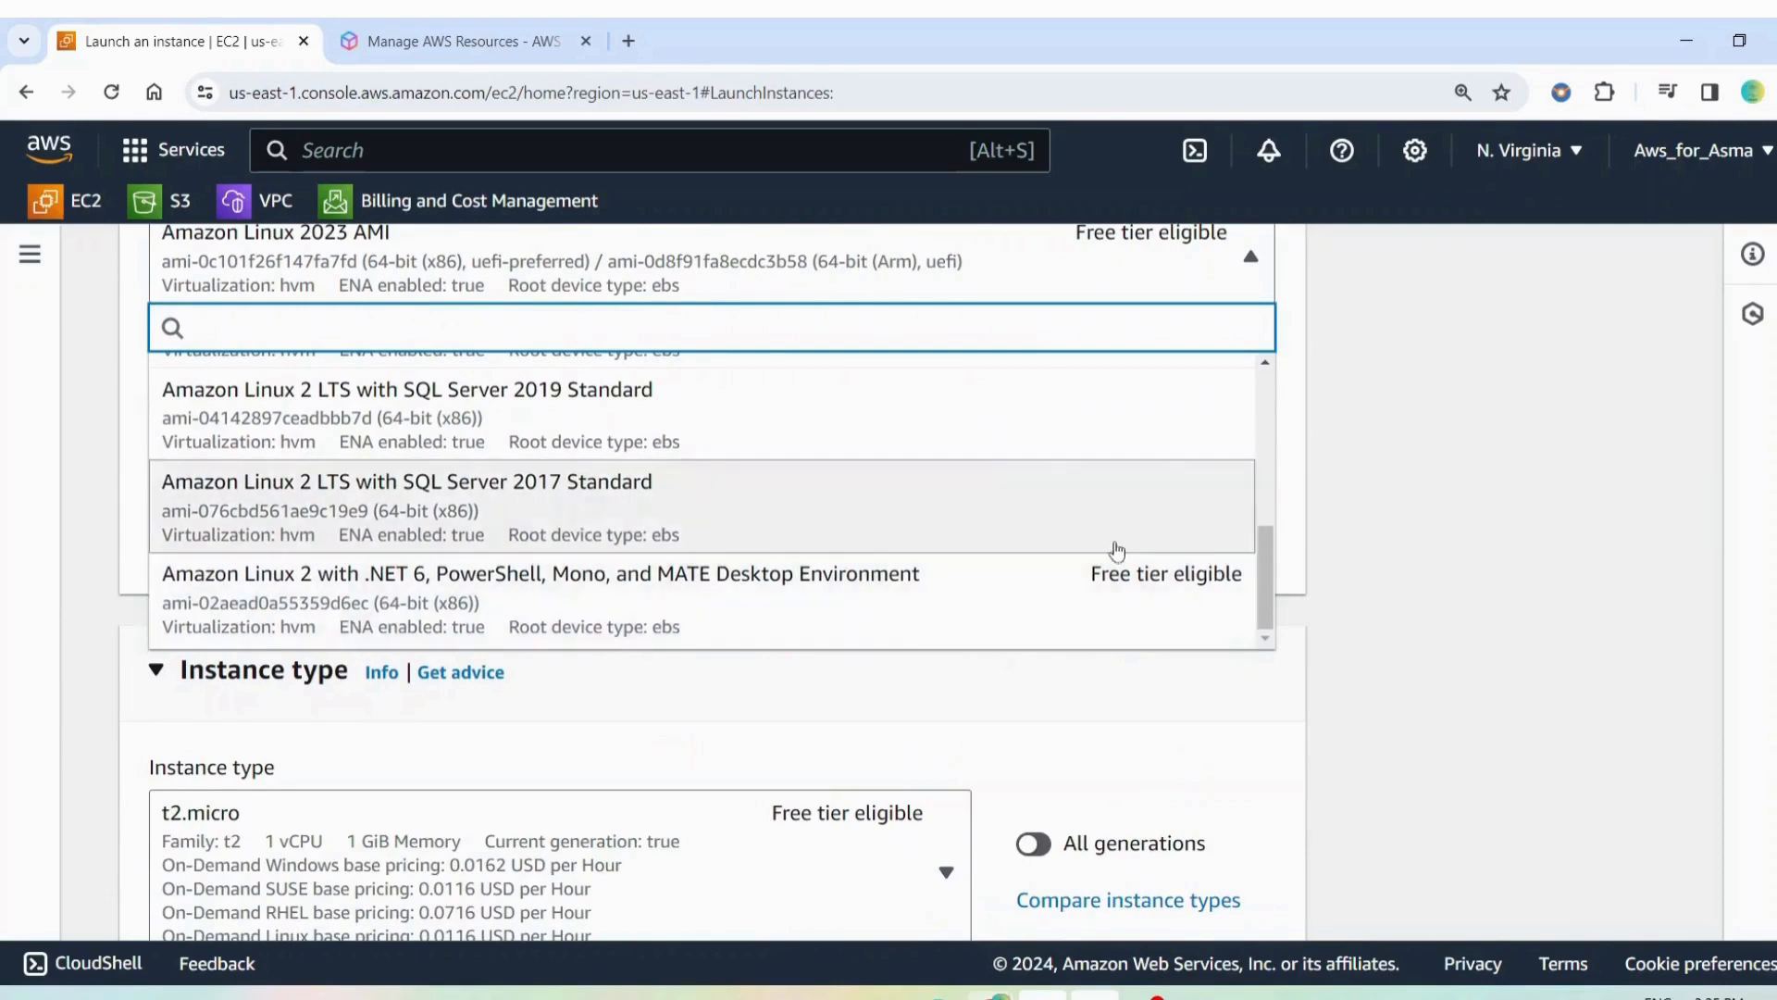
pyautogui.scroll(10, 1079, 623)
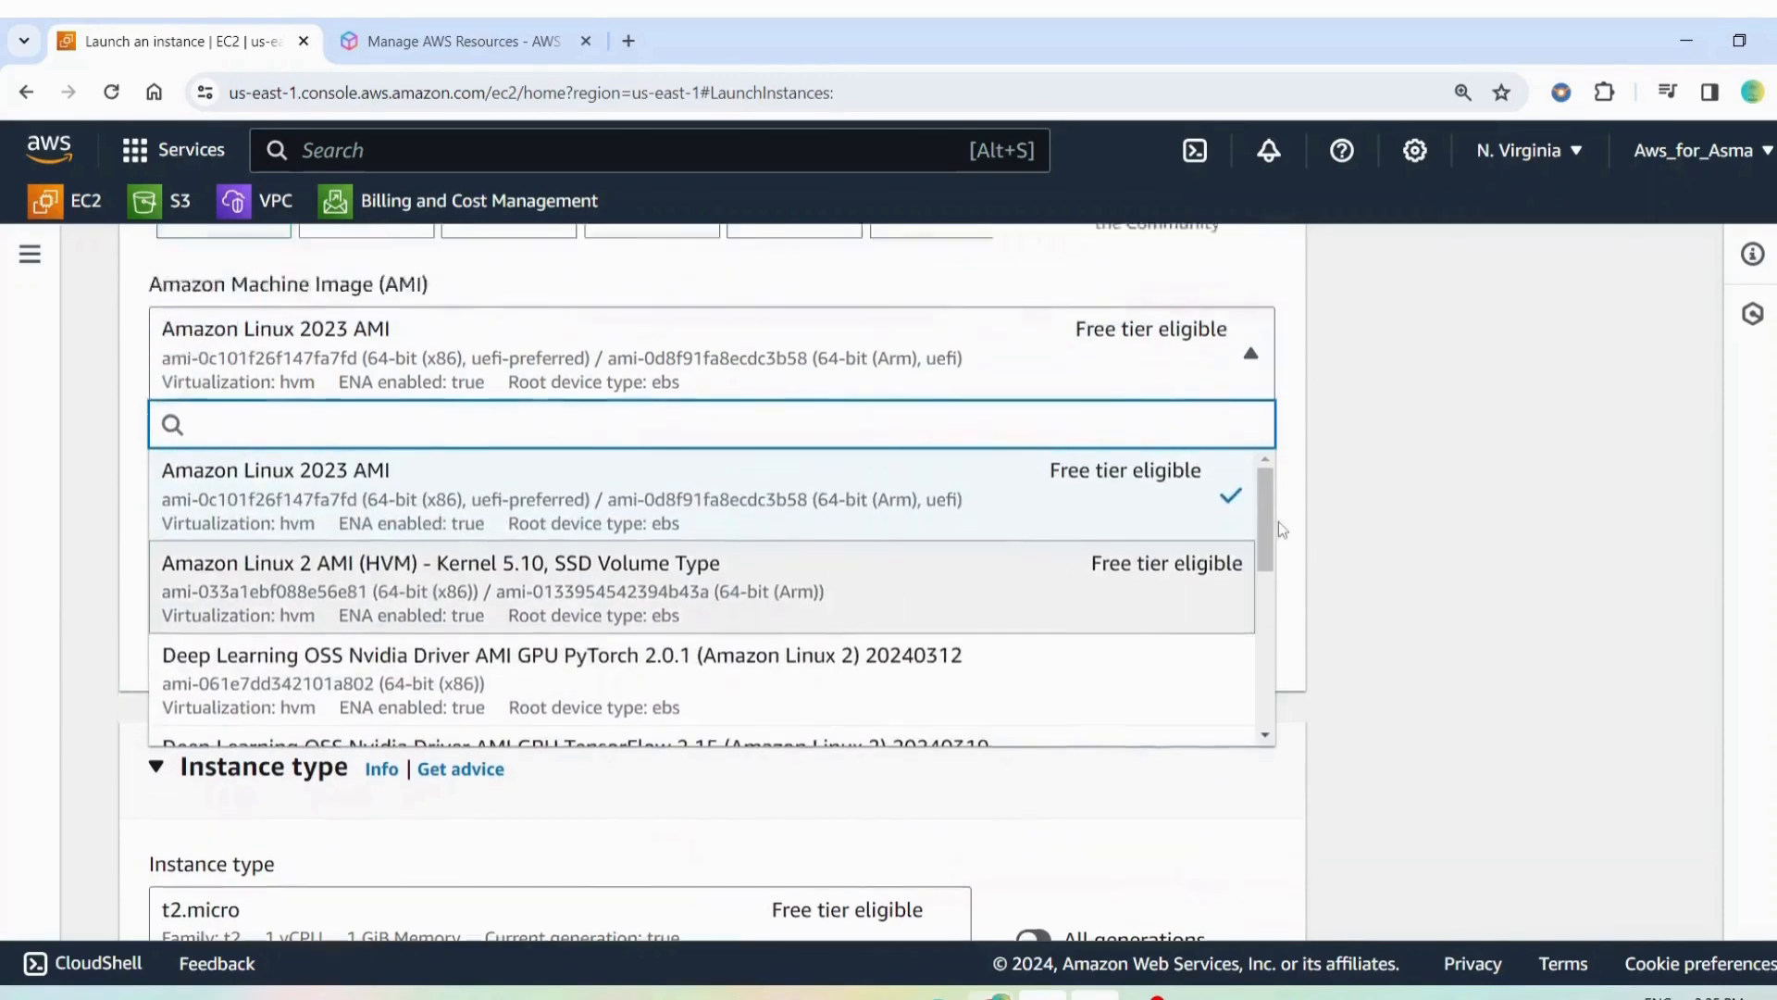
pyautogui.scroll(4, 1279, 520)
# Try Ubuntu as the instance's operating system and check its machine image options
pyautogui.click(497, 398)
pyautogui.click(497, 398)
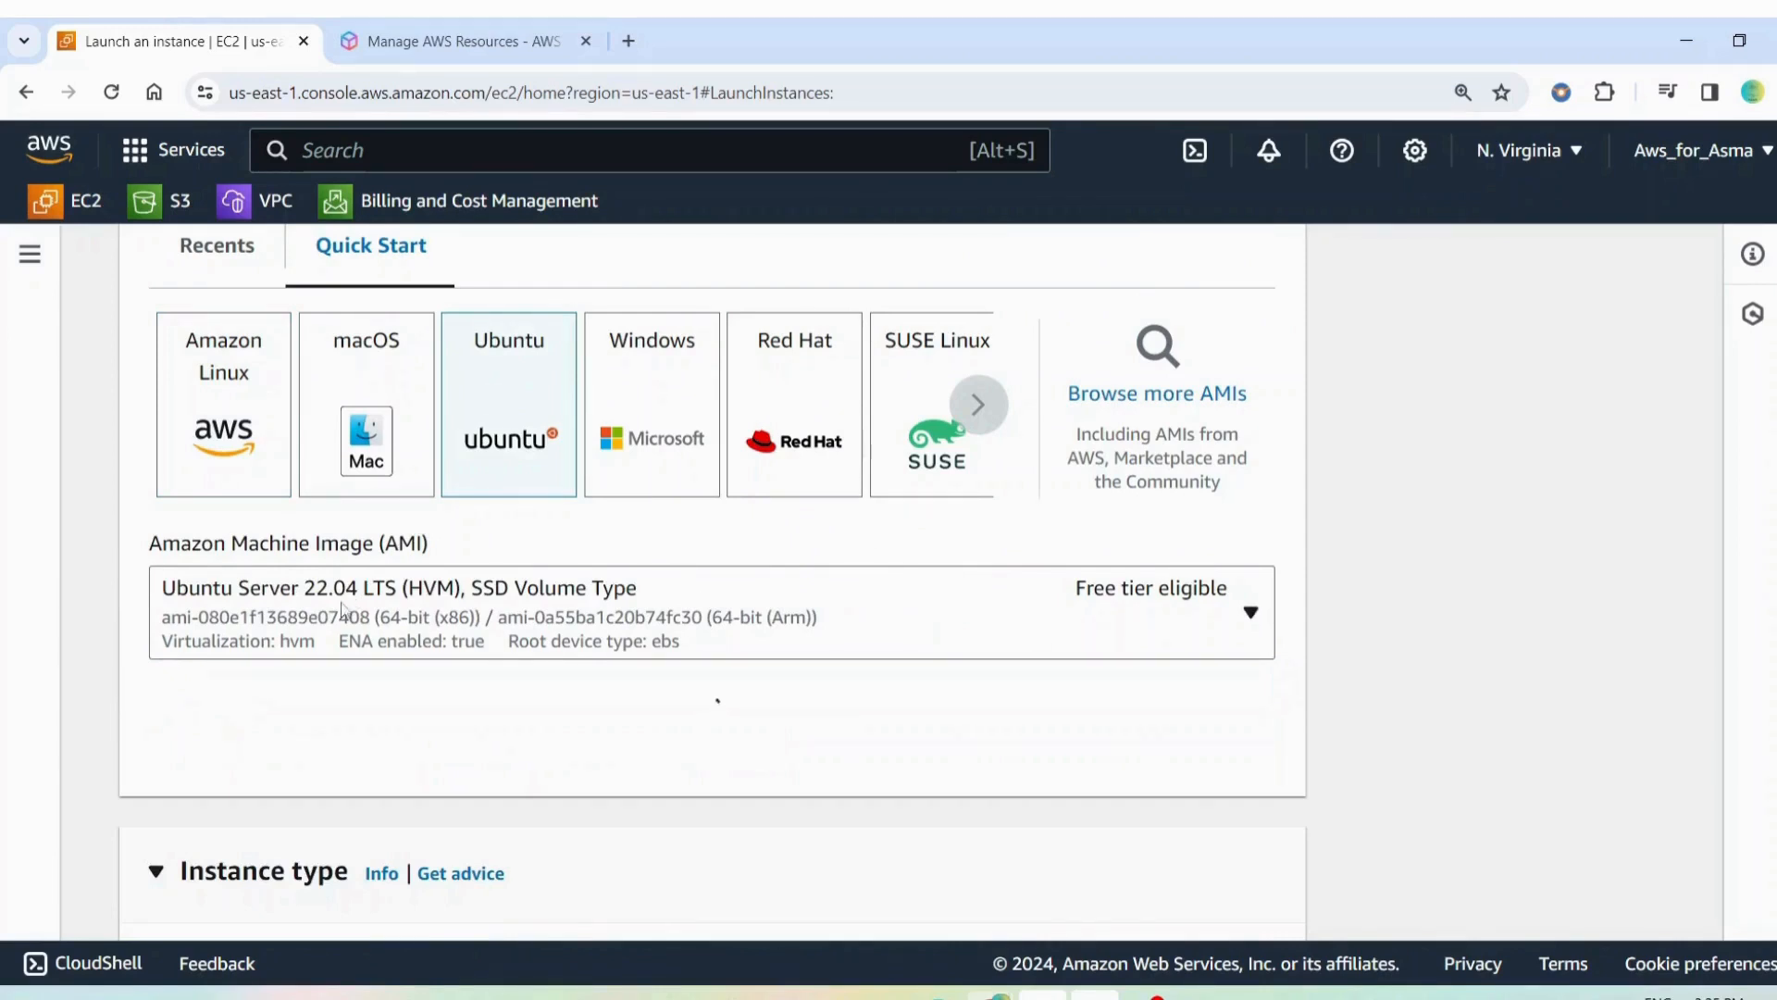
pyautogui.click(1057, 590)
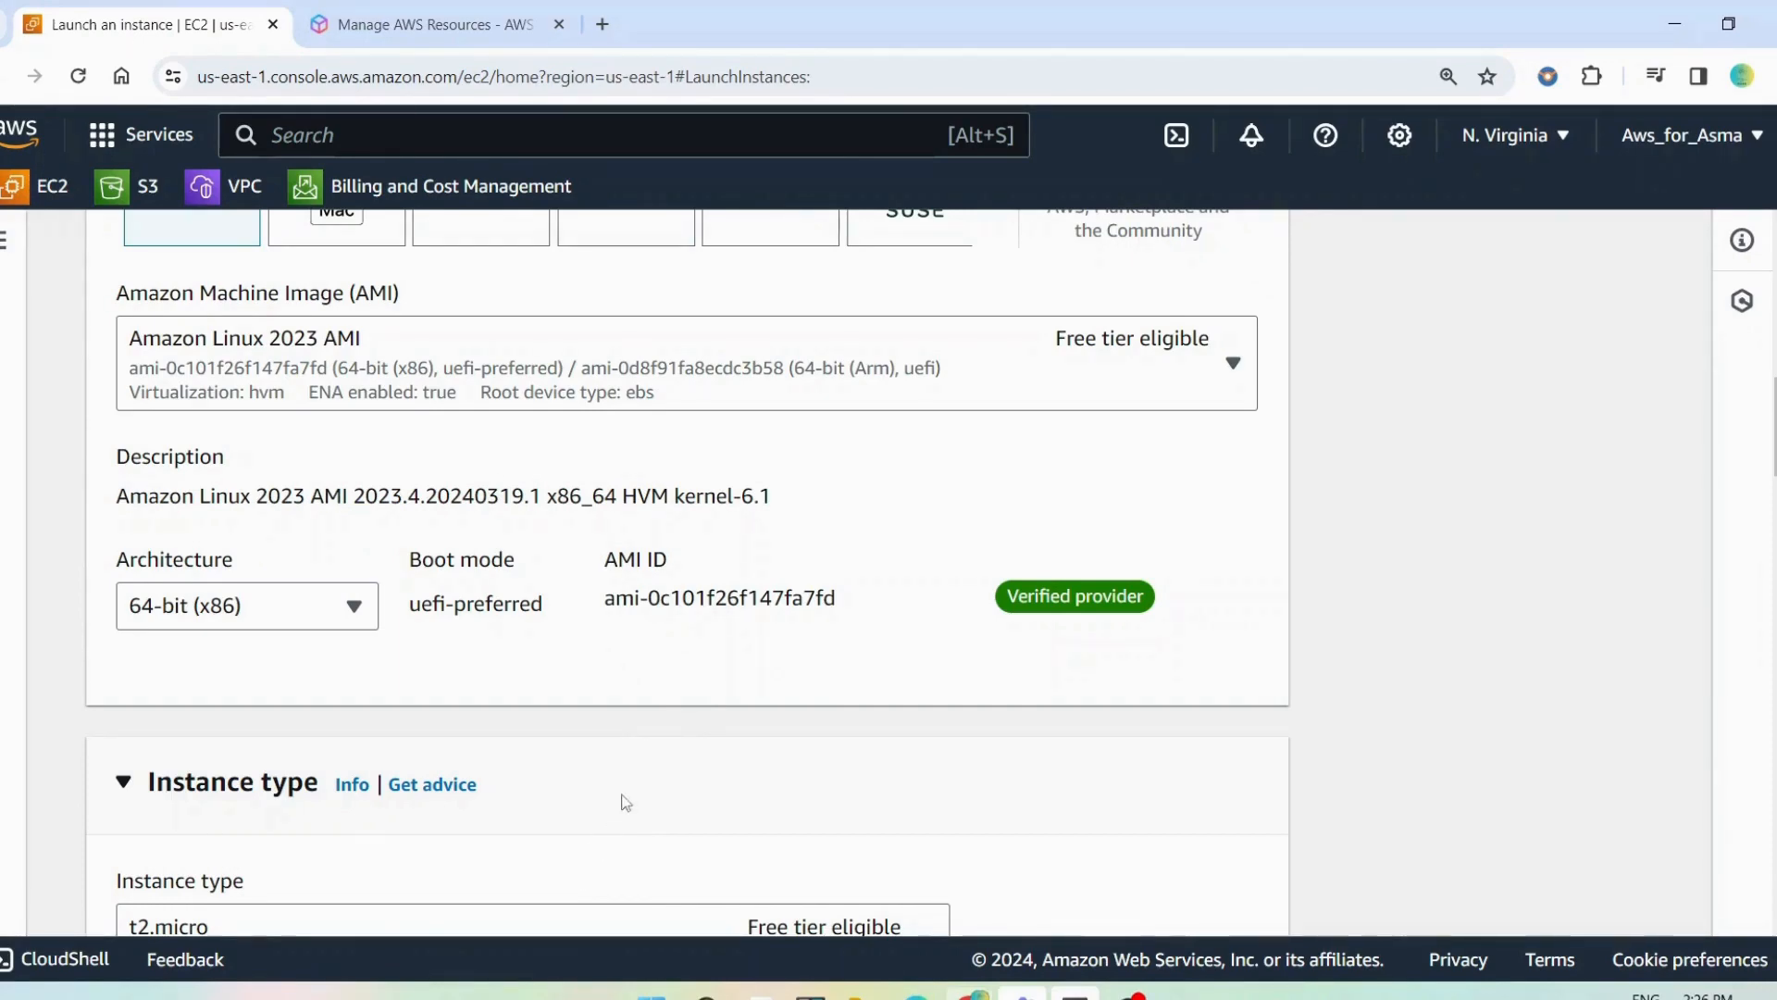
pyautogui.scroll(3, 289, 474)
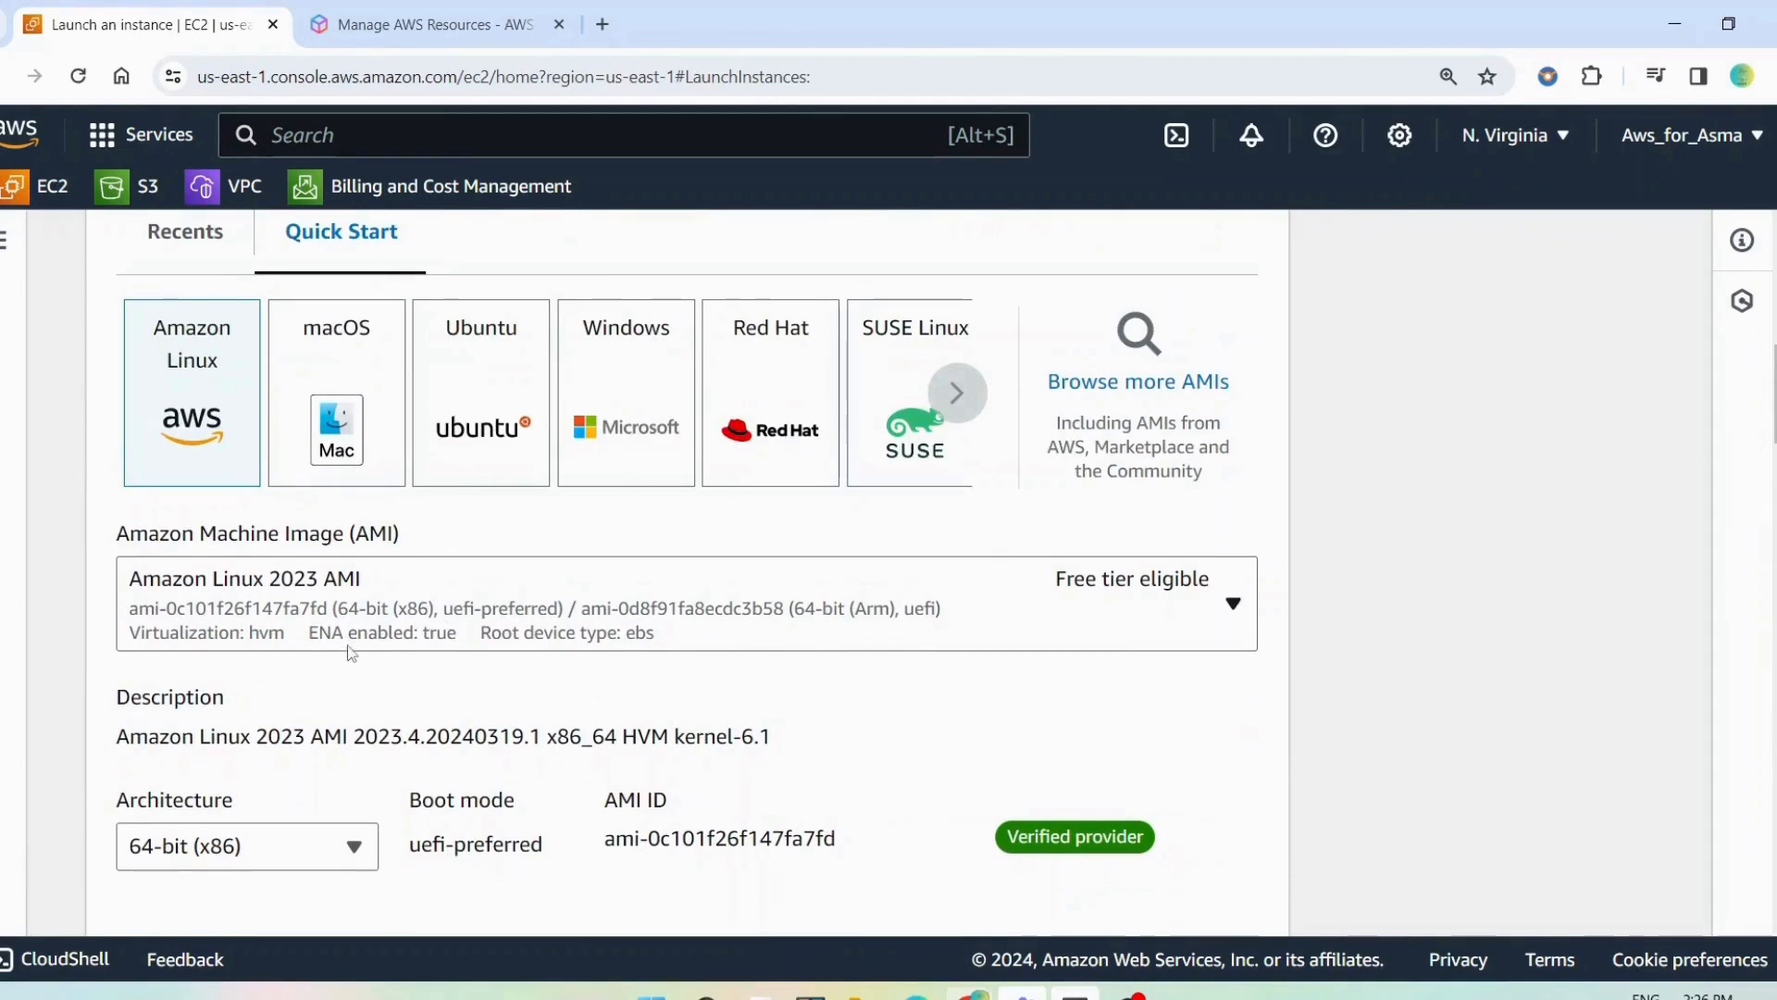
# Examine the selected instance type and the list of available alternatives
pyautogui.scroll(-9, 351, 652)
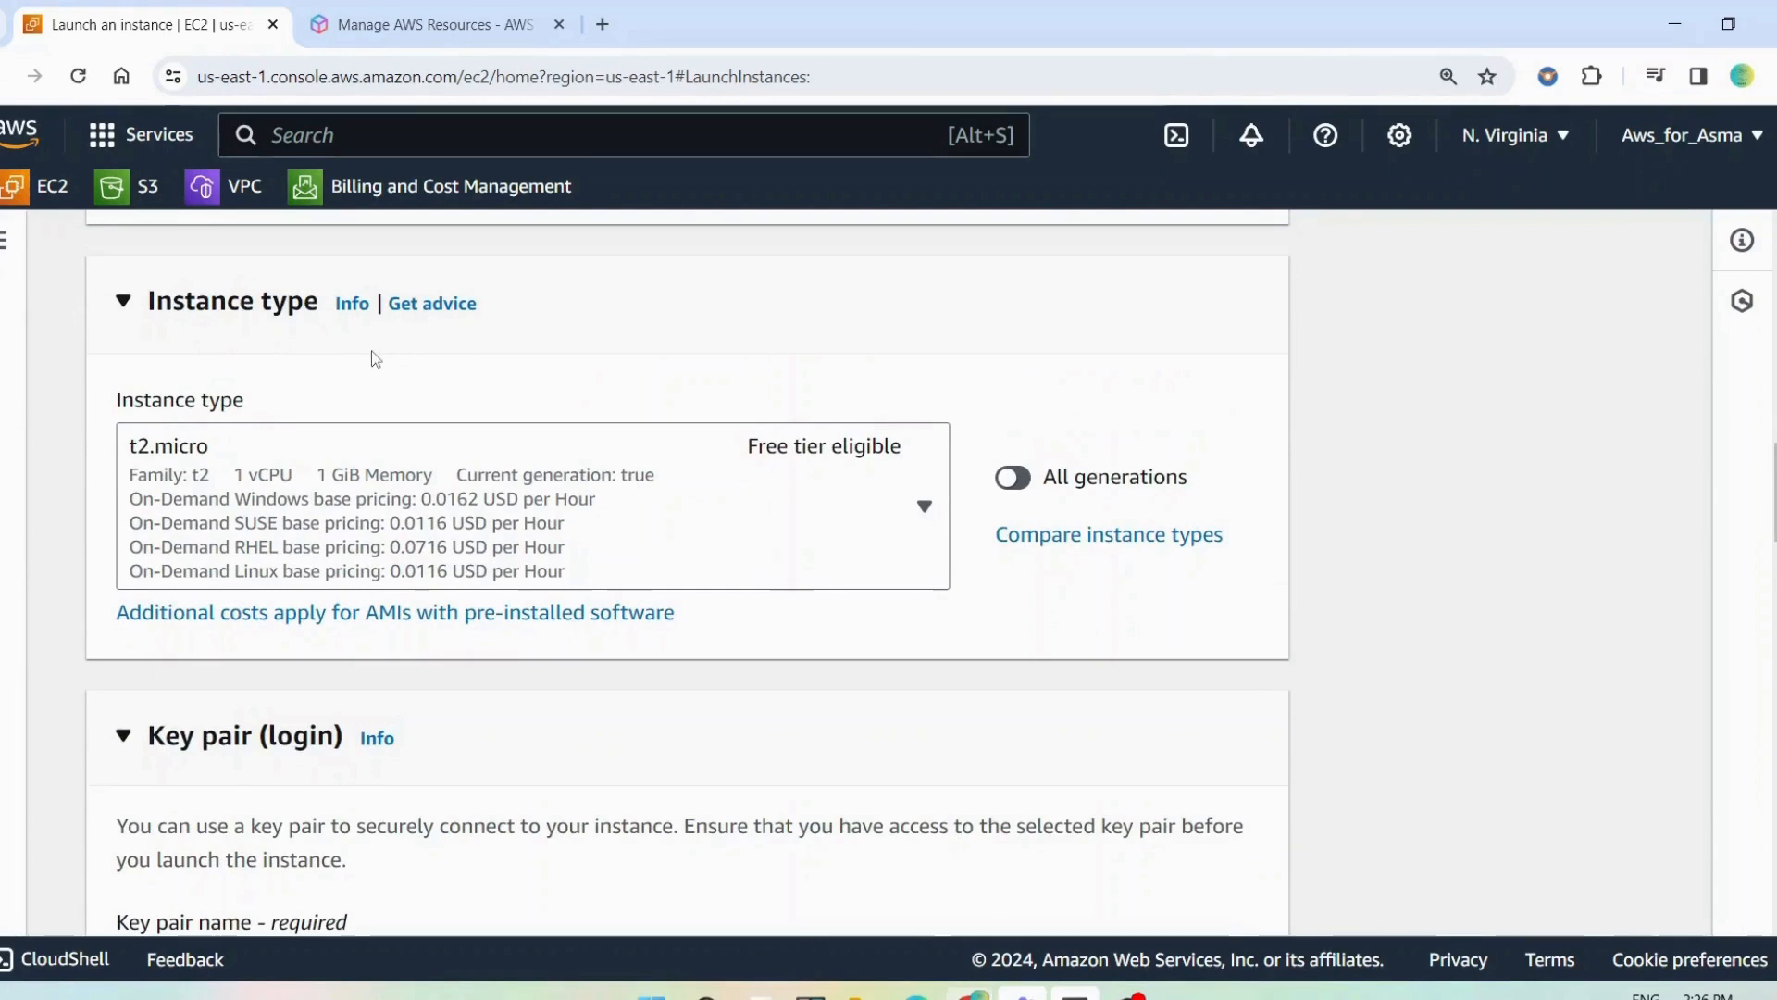
pyautogui.click(214, 478)
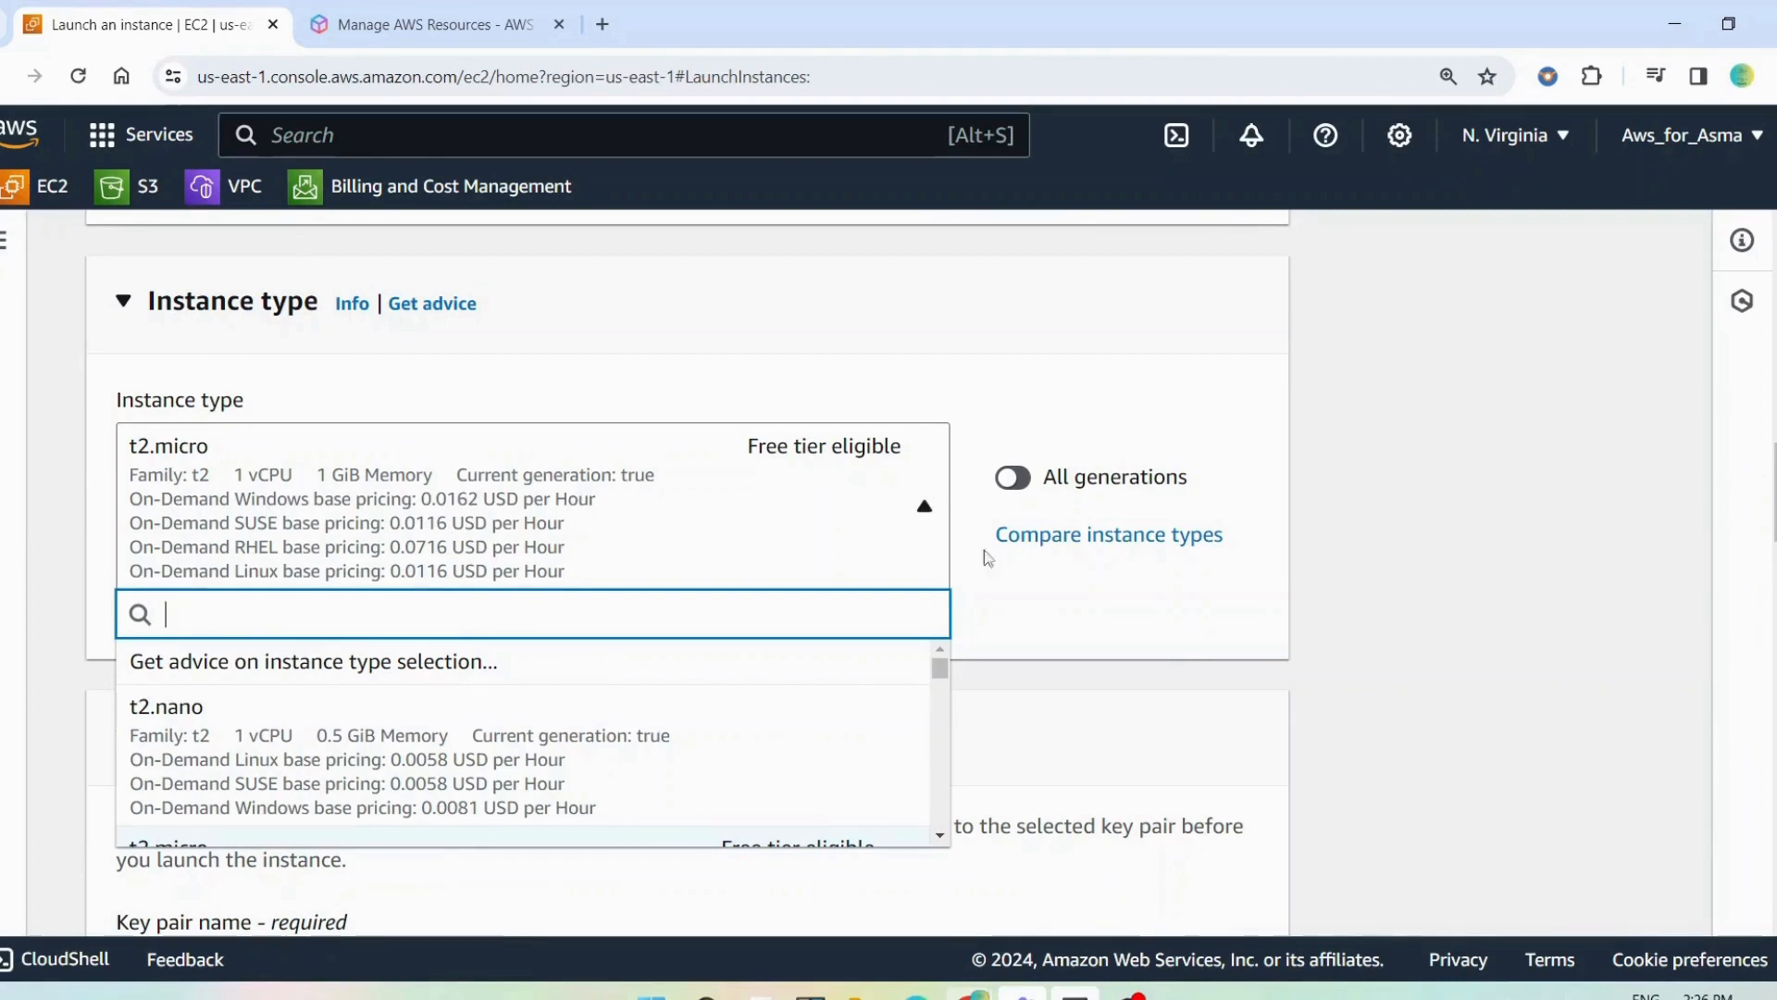
pyautogui.click(1125, 581)
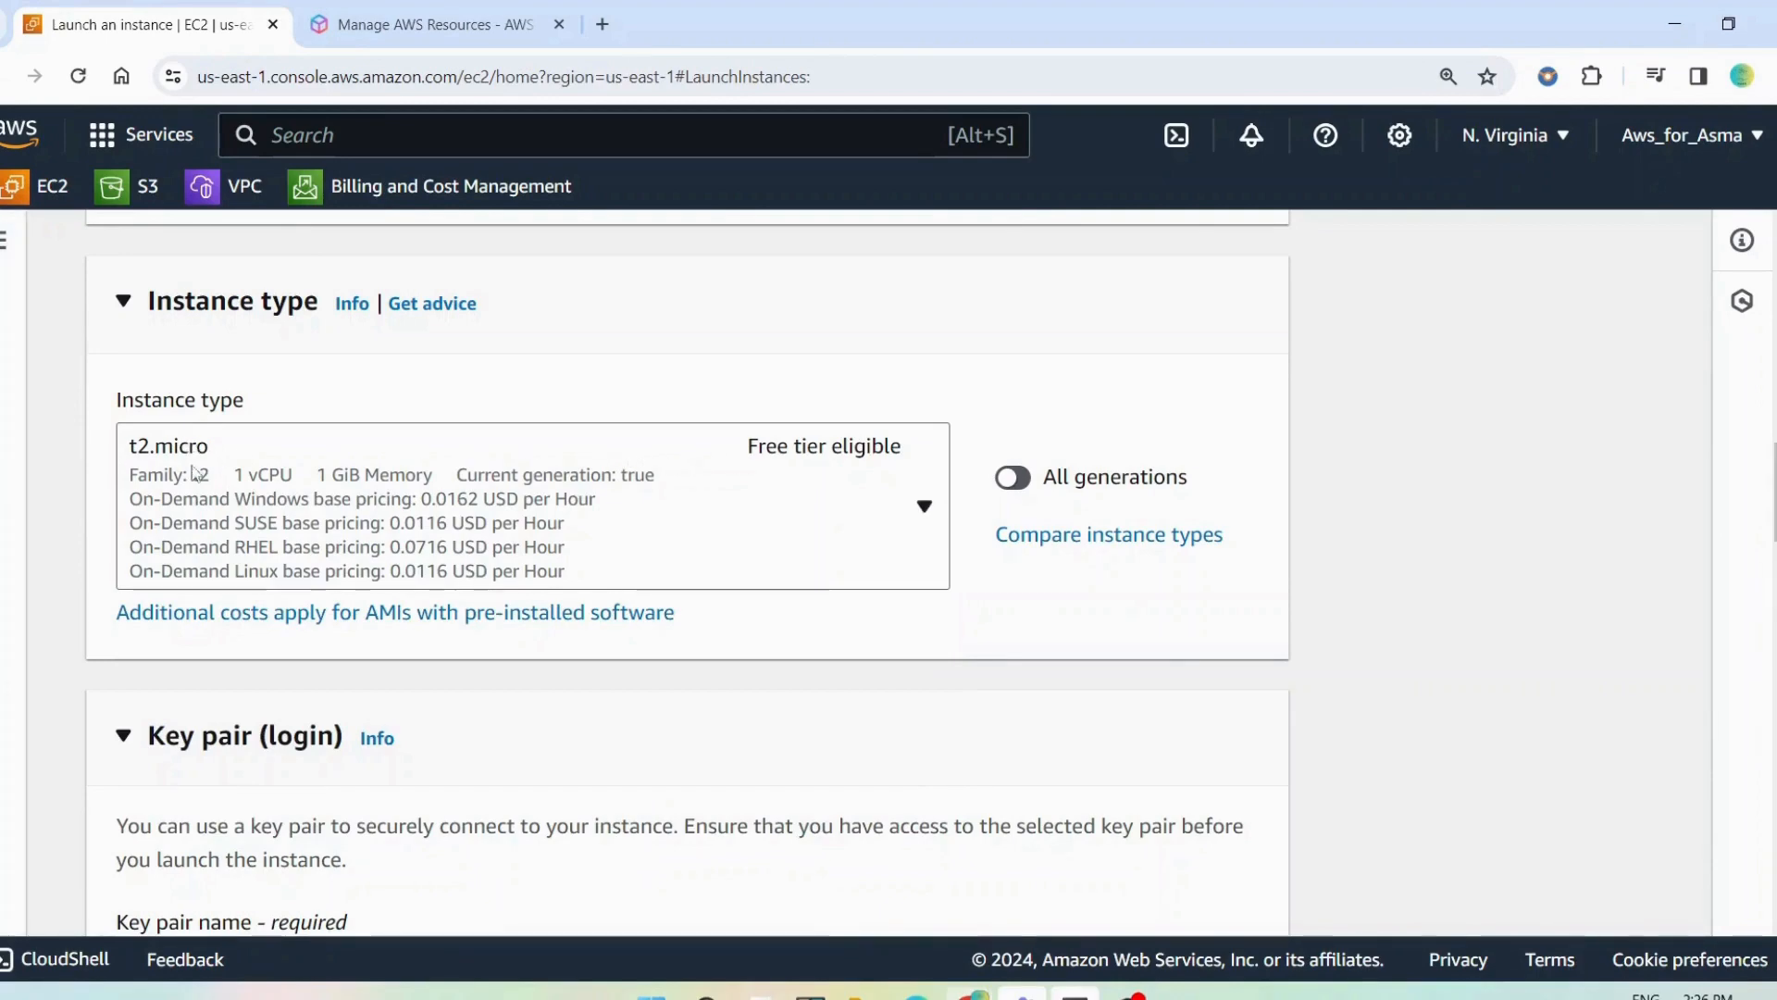
# Start creating a new key pair for the instance login and name it "my key pair 26 mar"
pyautogui.scroll(-4, 356, 490)
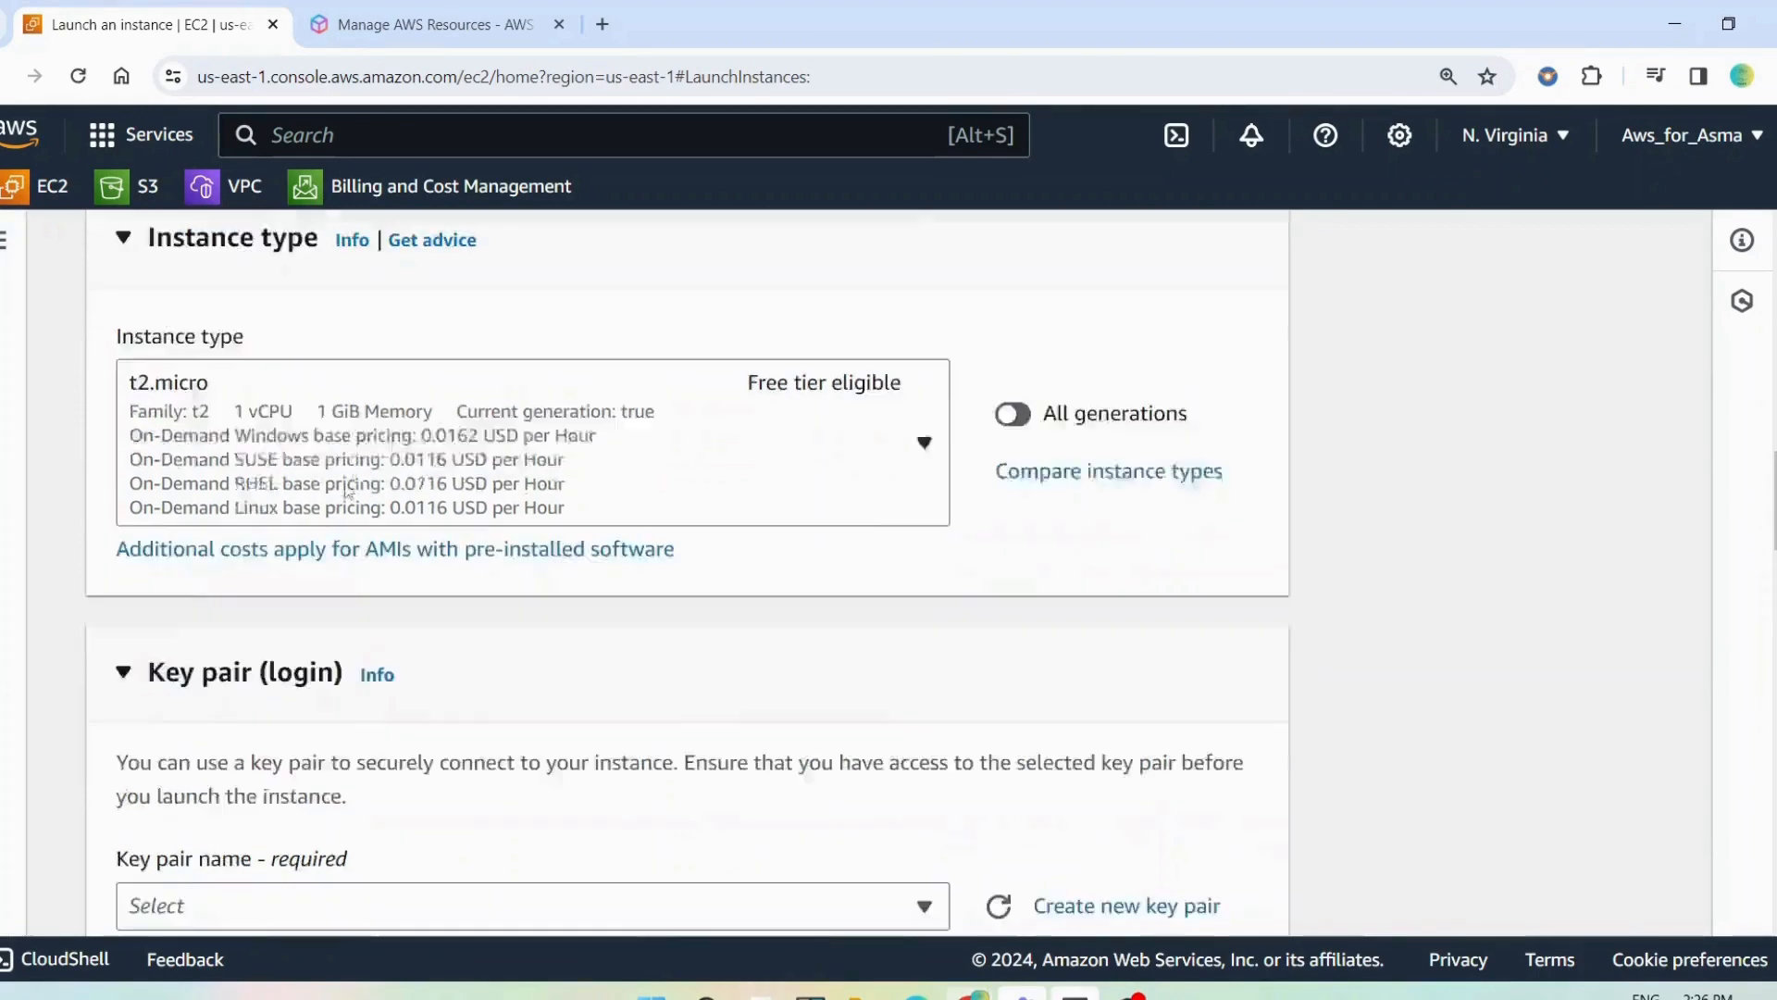
pyautogui.scroll(-2, 123, 438)
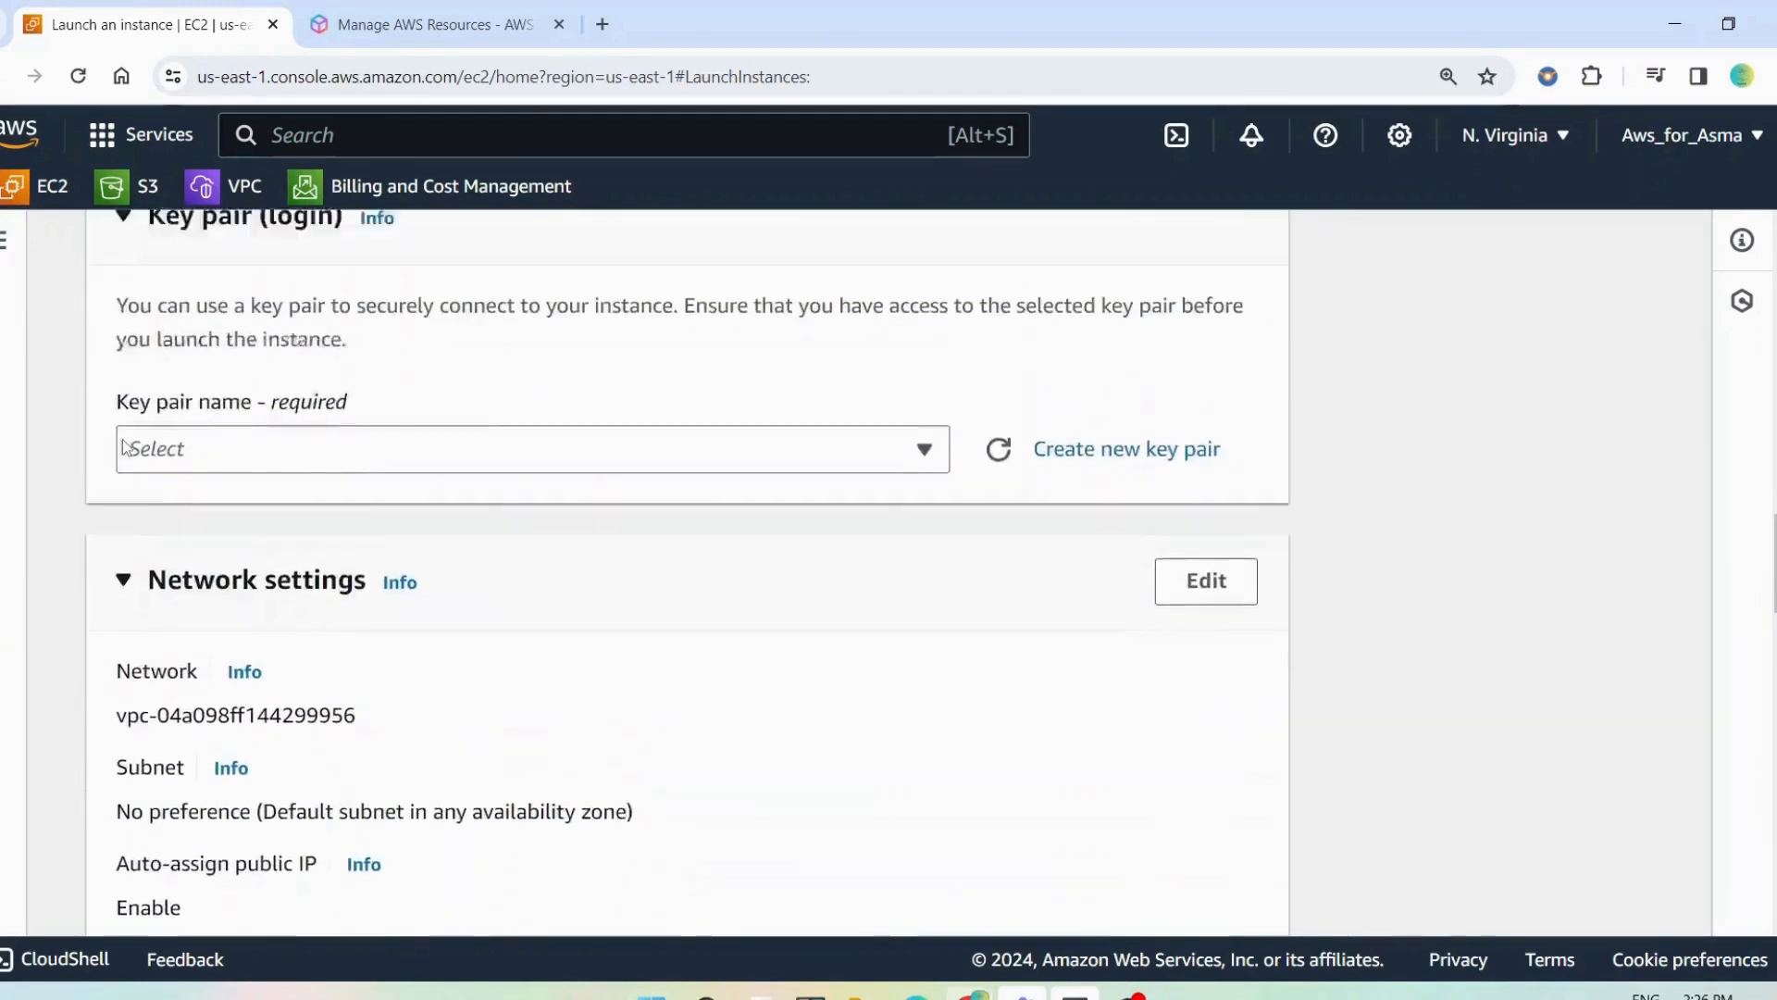
pyautogui.scroll(2, 342, 472)
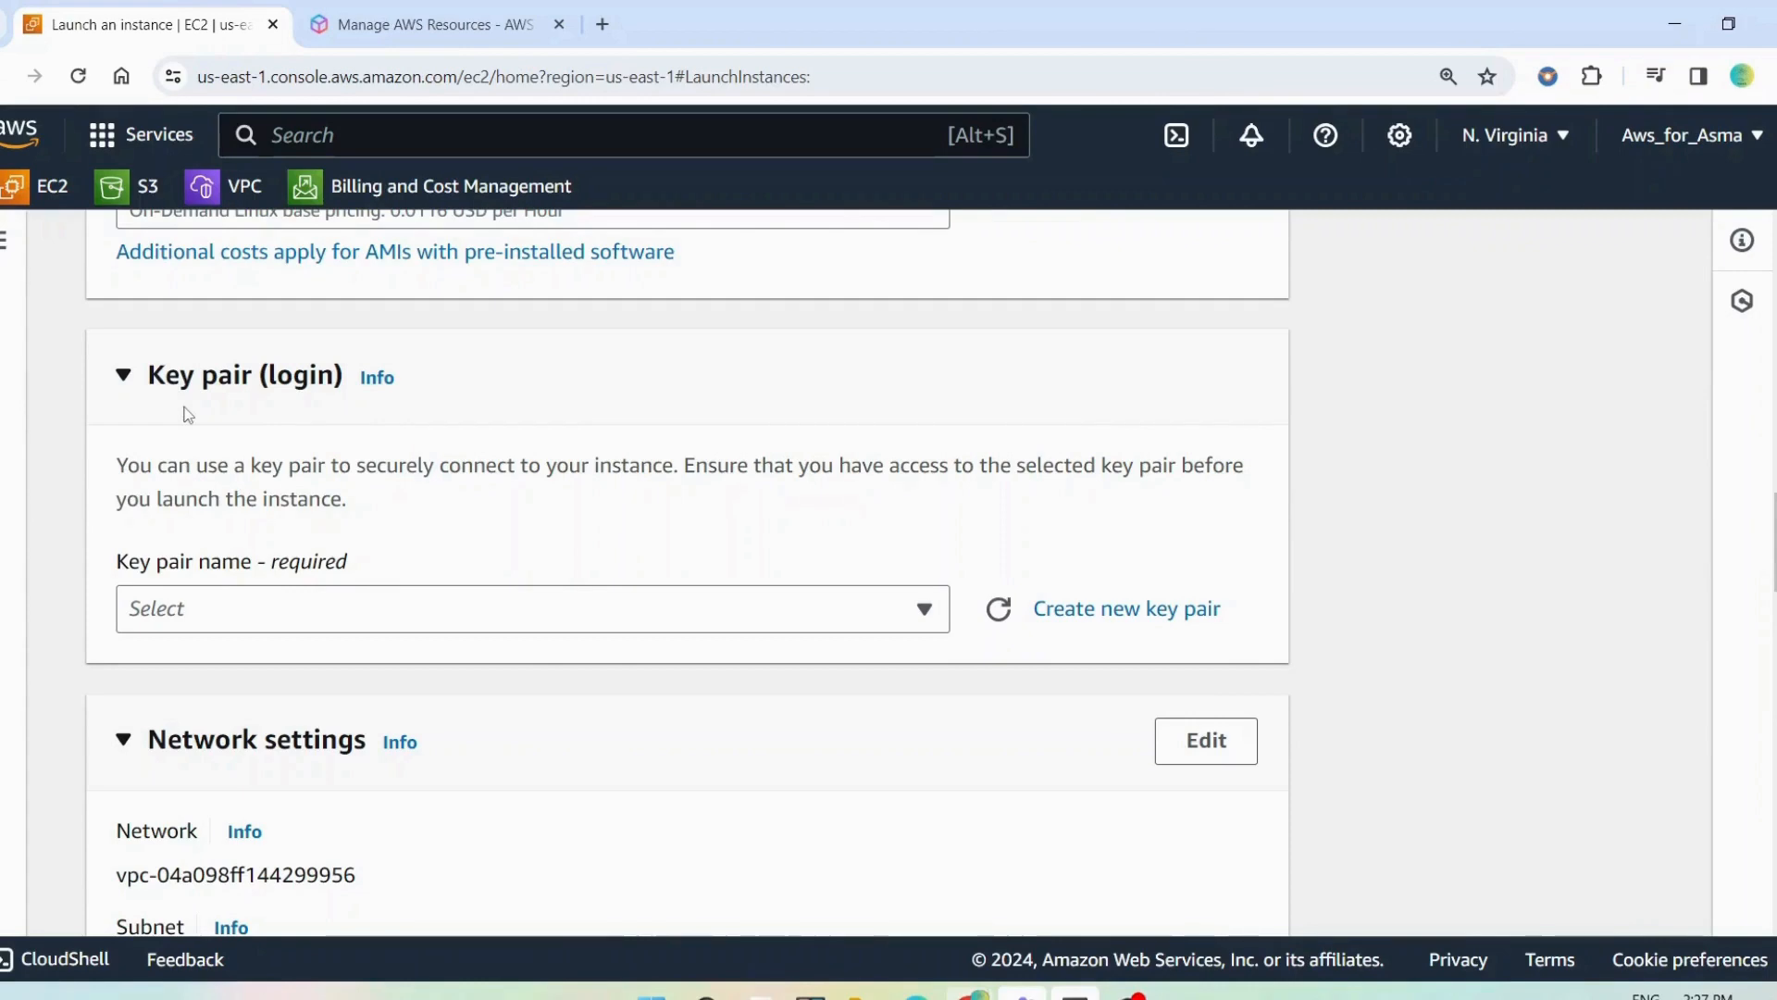
pyautogui.click(1140, 610)
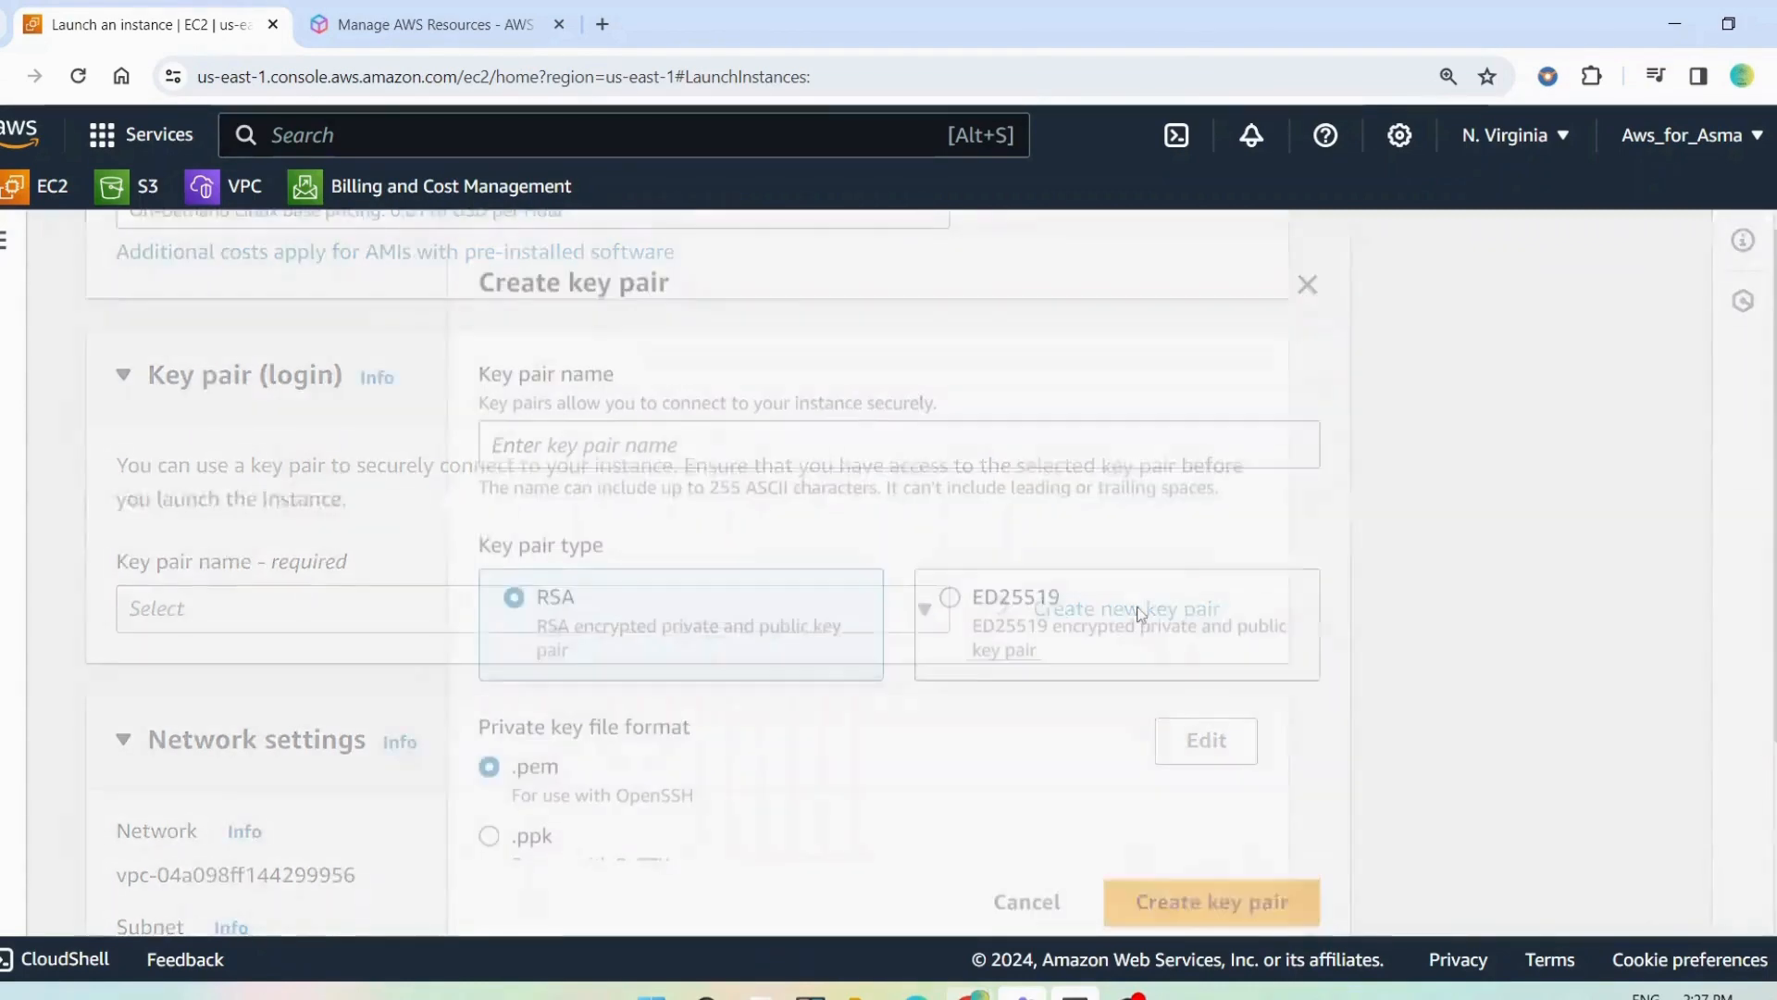
pyautogui.click(620, 450)
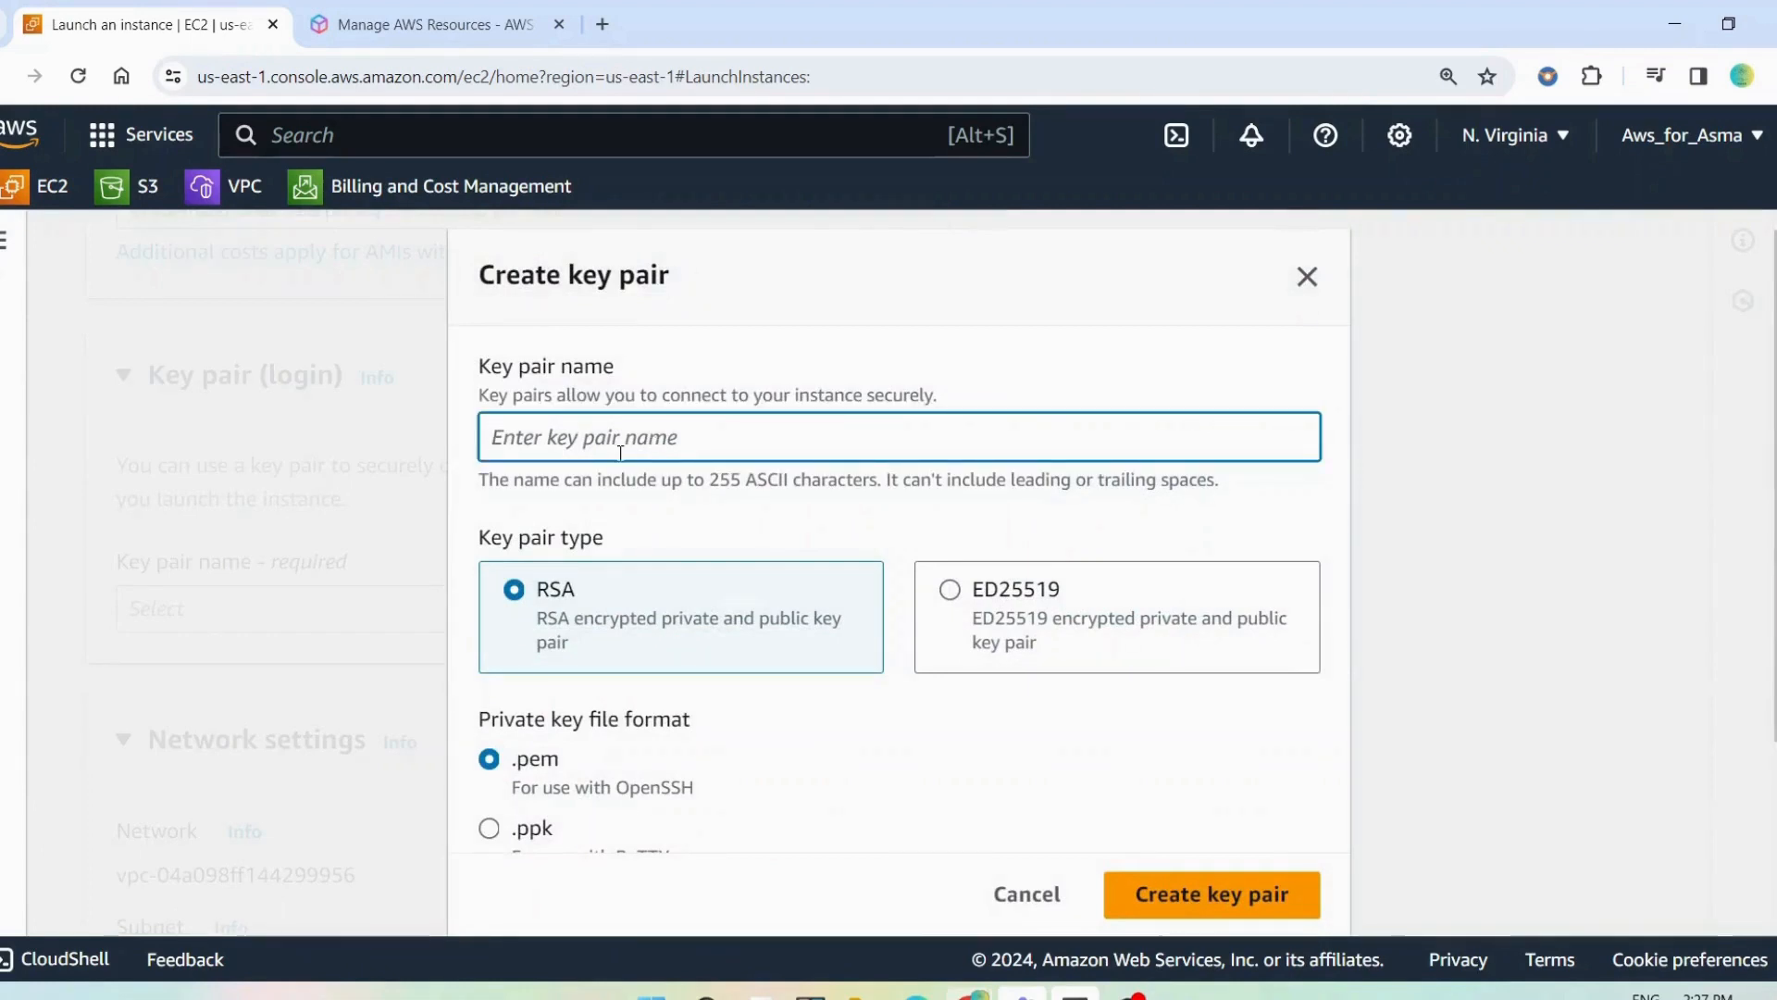
pyautogui.write('my ke')
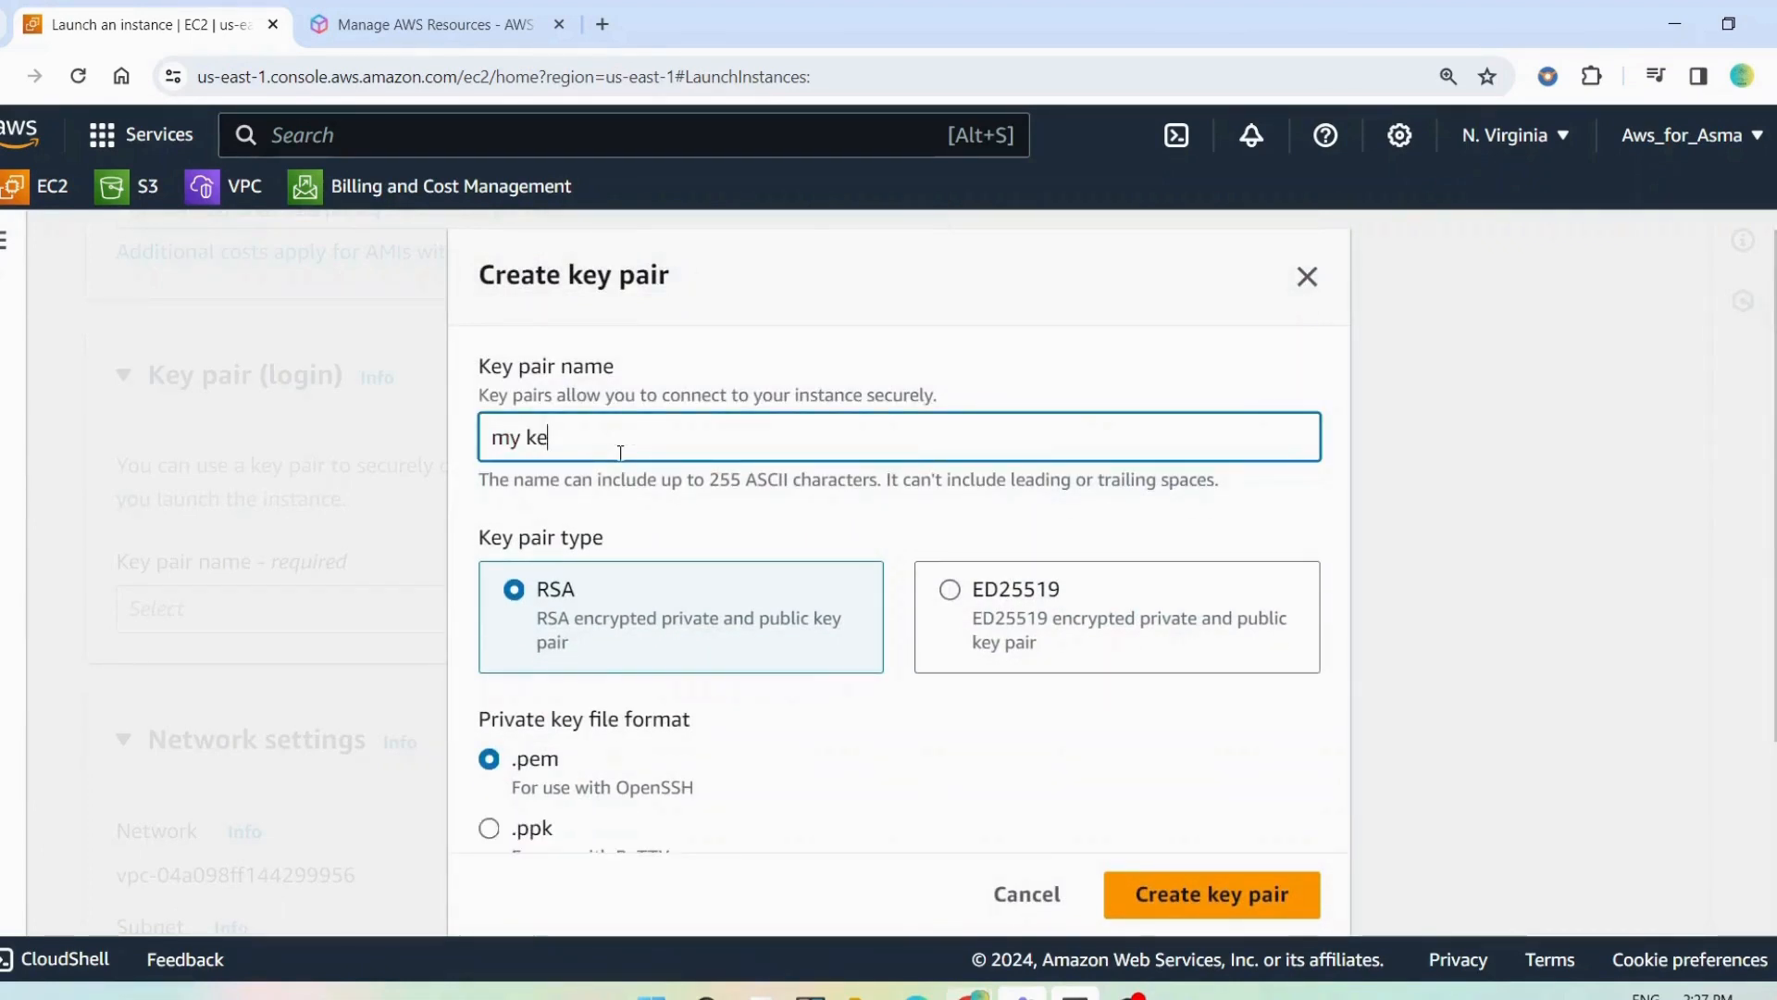
pyautogui.write('y pai')
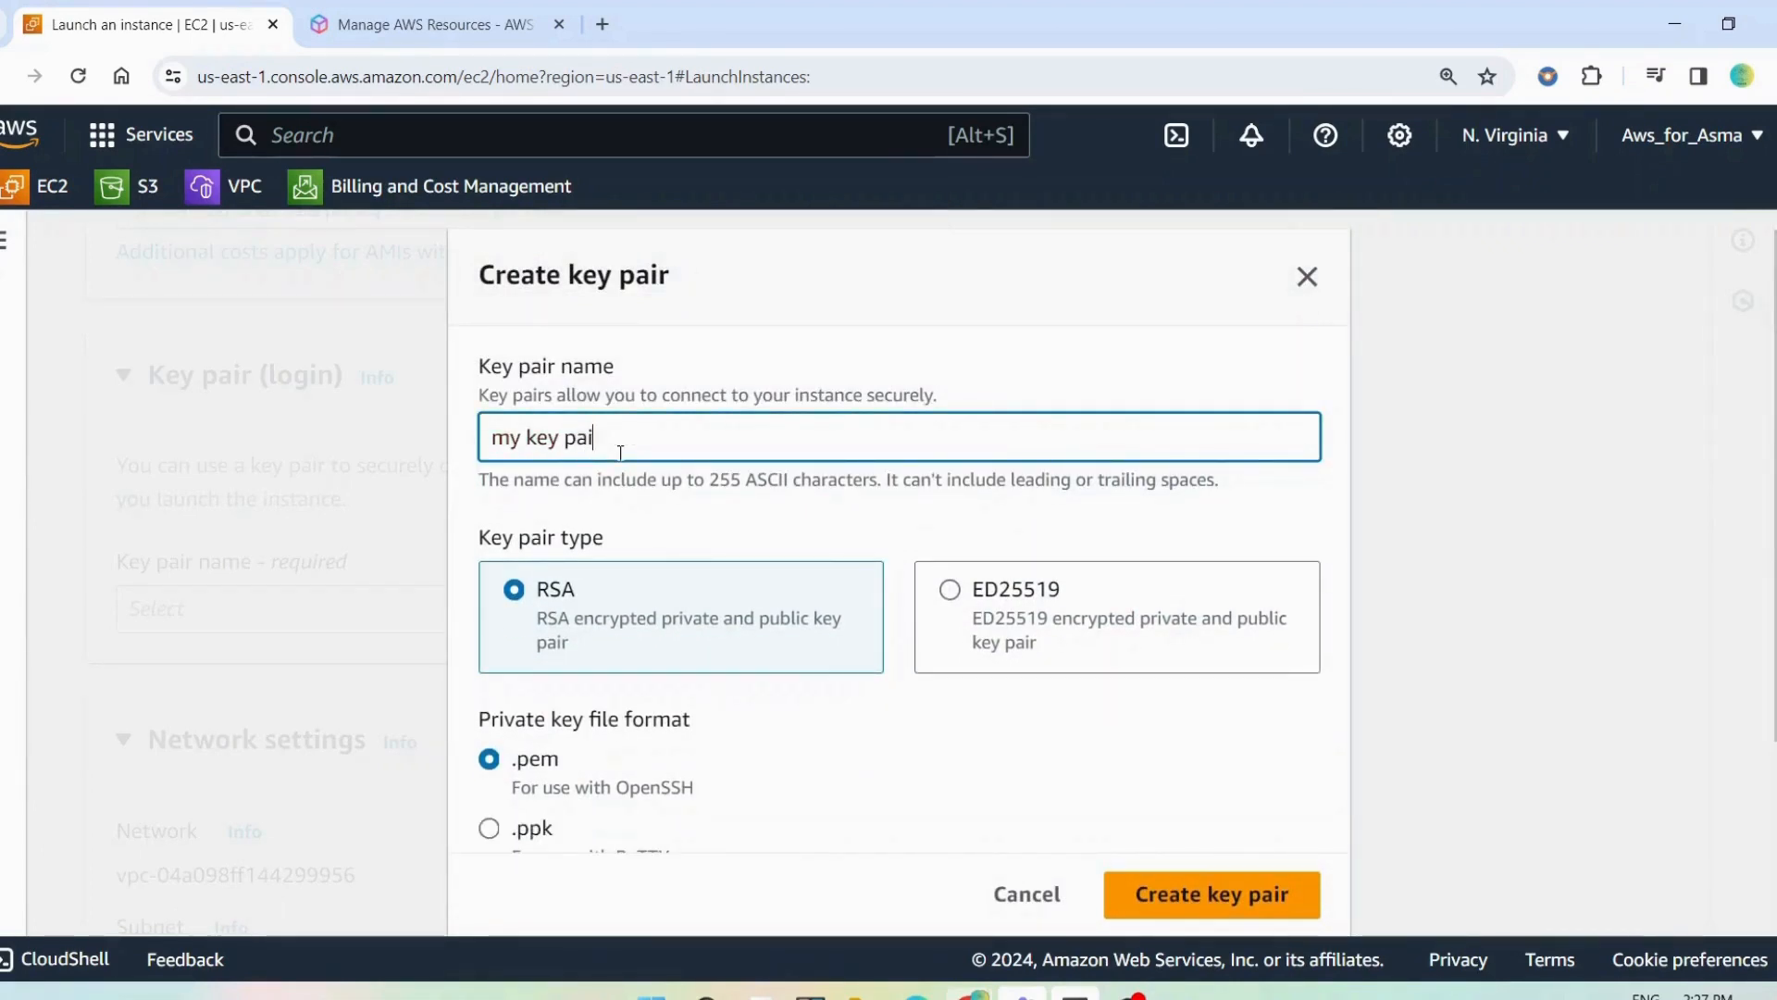
pyautogui.write('r')
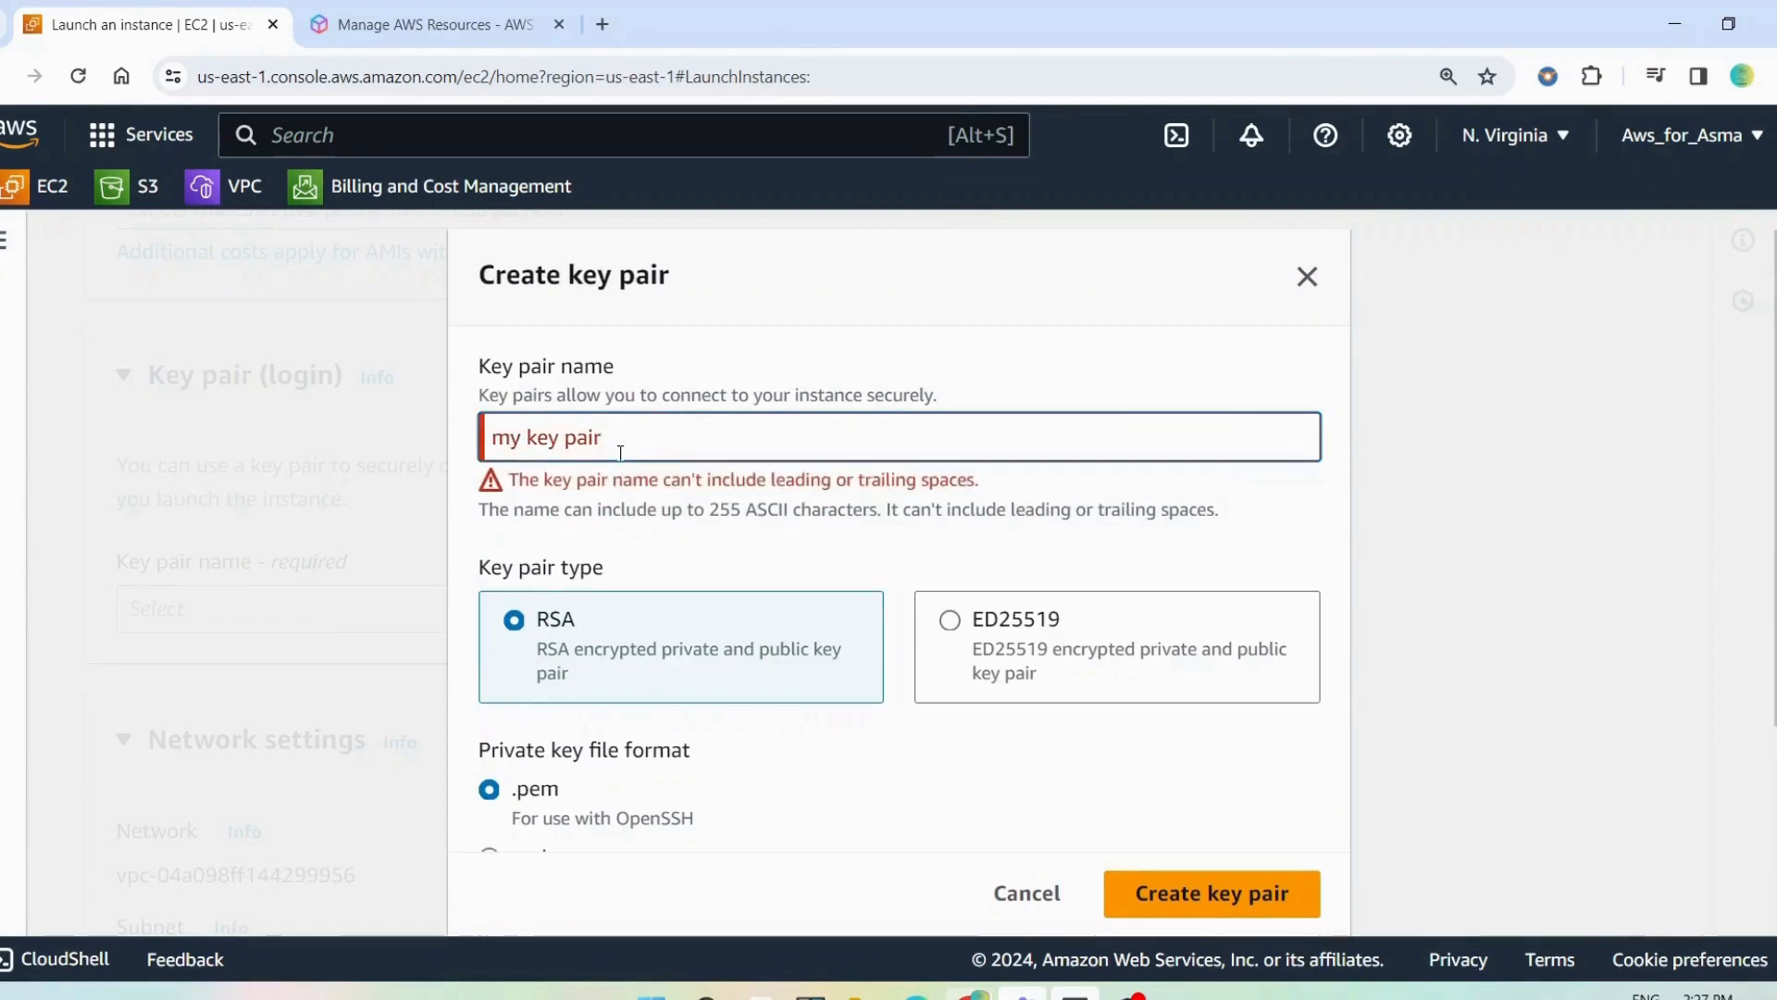
pyautogui.write(' 26 mar')
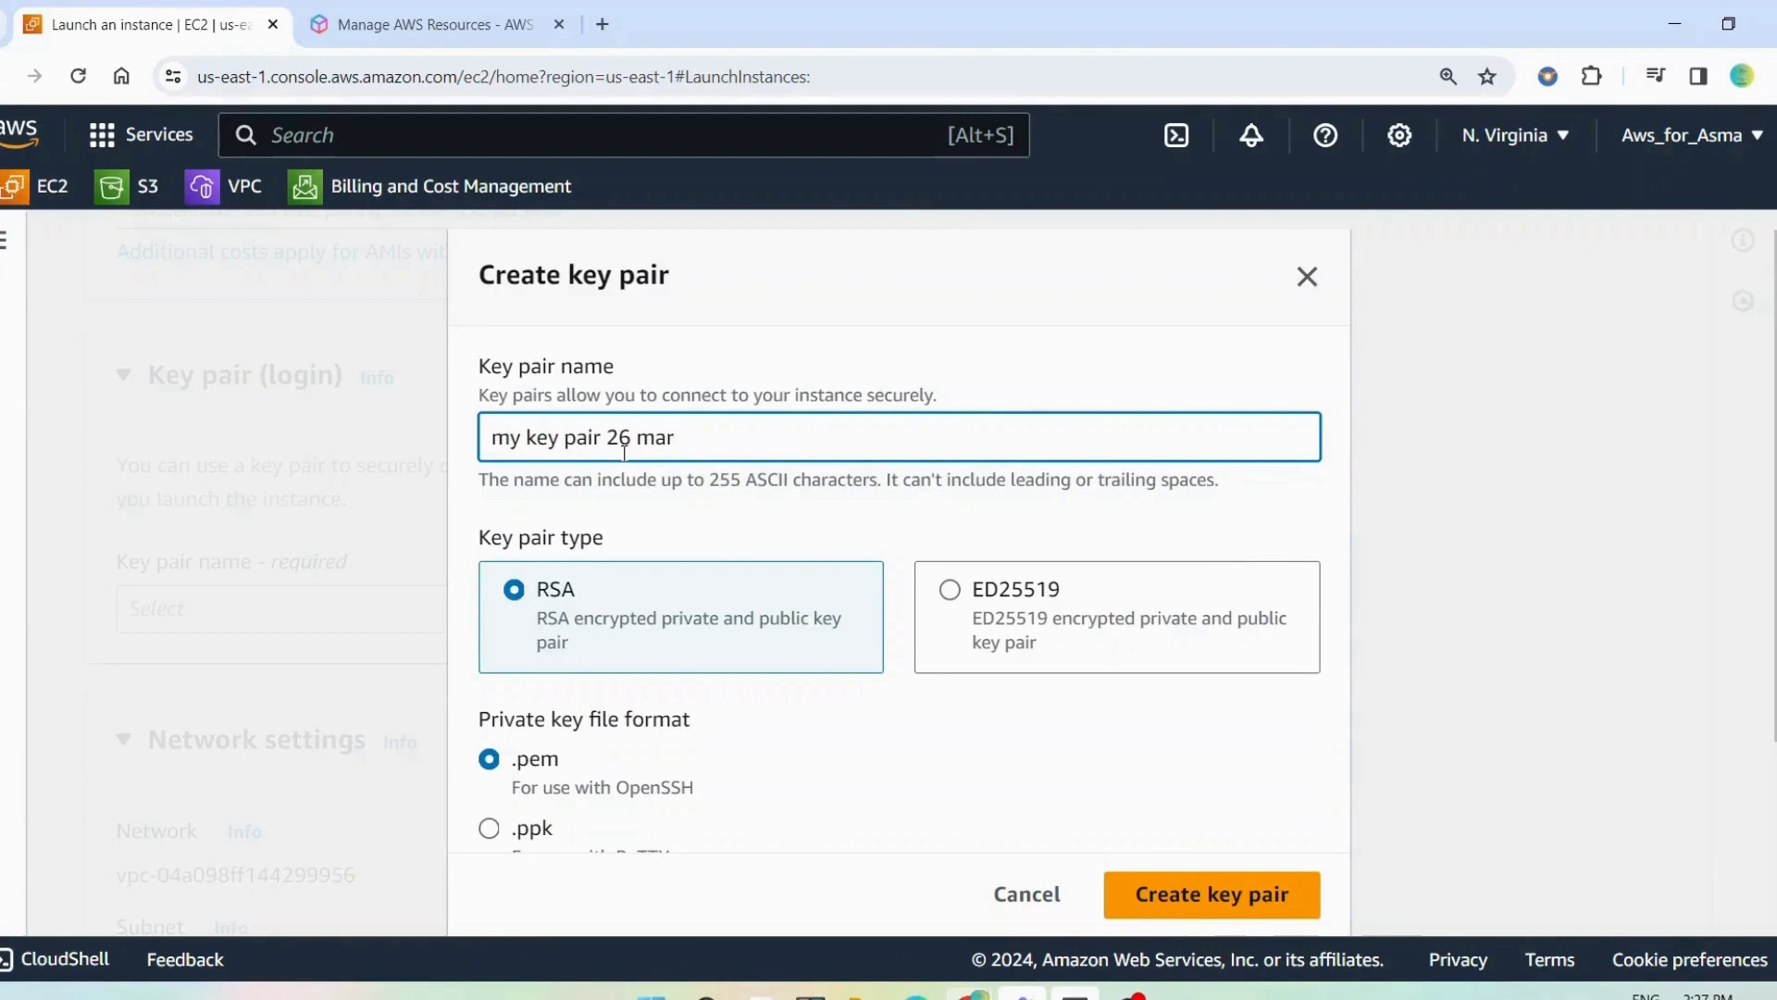
# Set the private key file format of the RSA key pair to .ppk for use with PuTTY
pyautogui.scroll(-1, 635, 453)
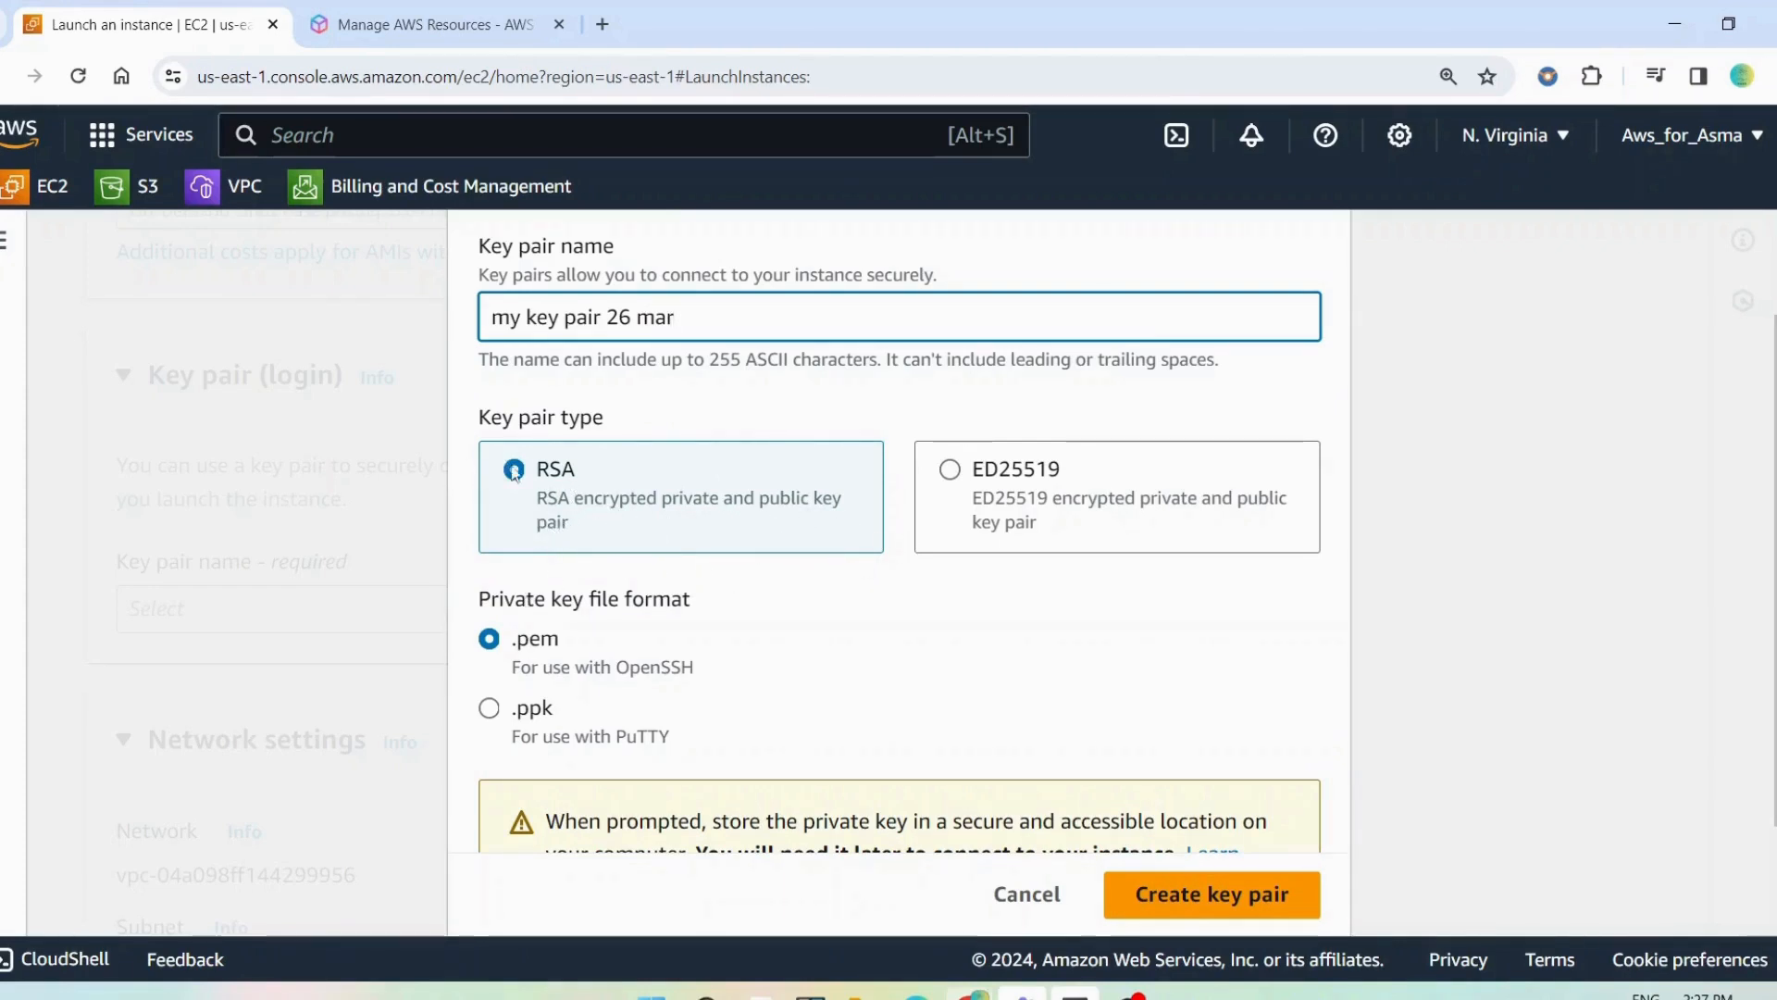
pyautogui.scroll(-2, 525, 620)
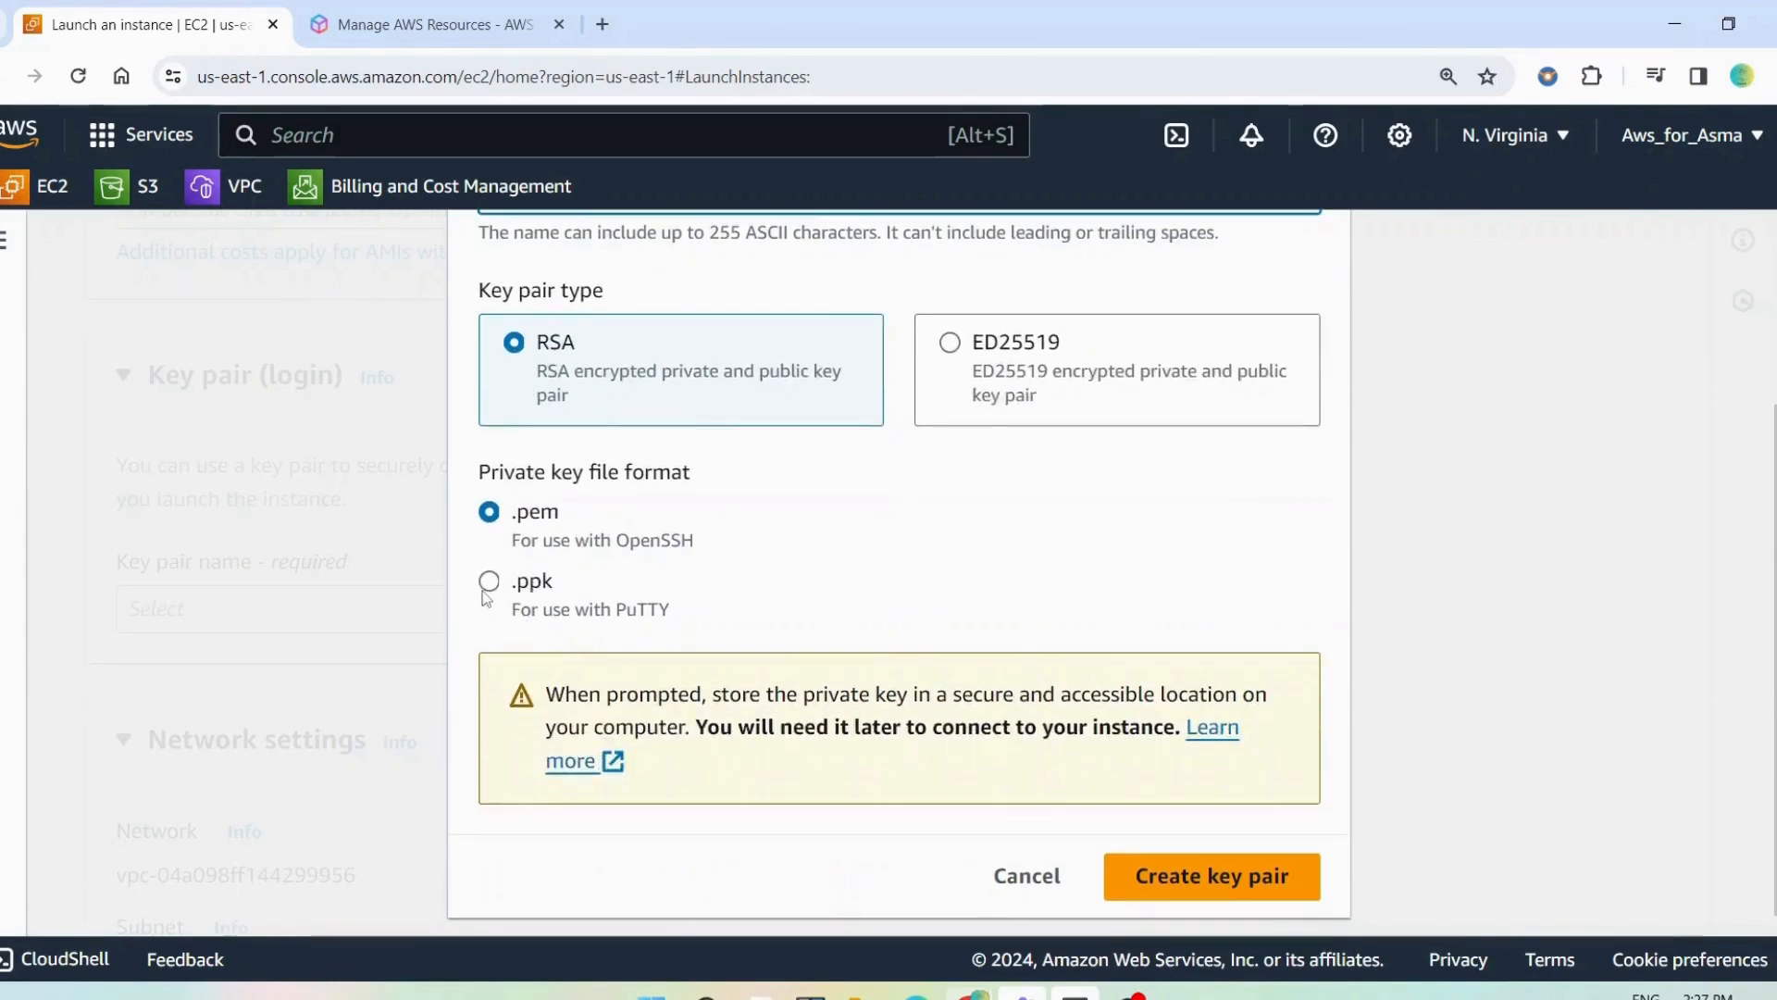
pyautogui.click(532, 587)
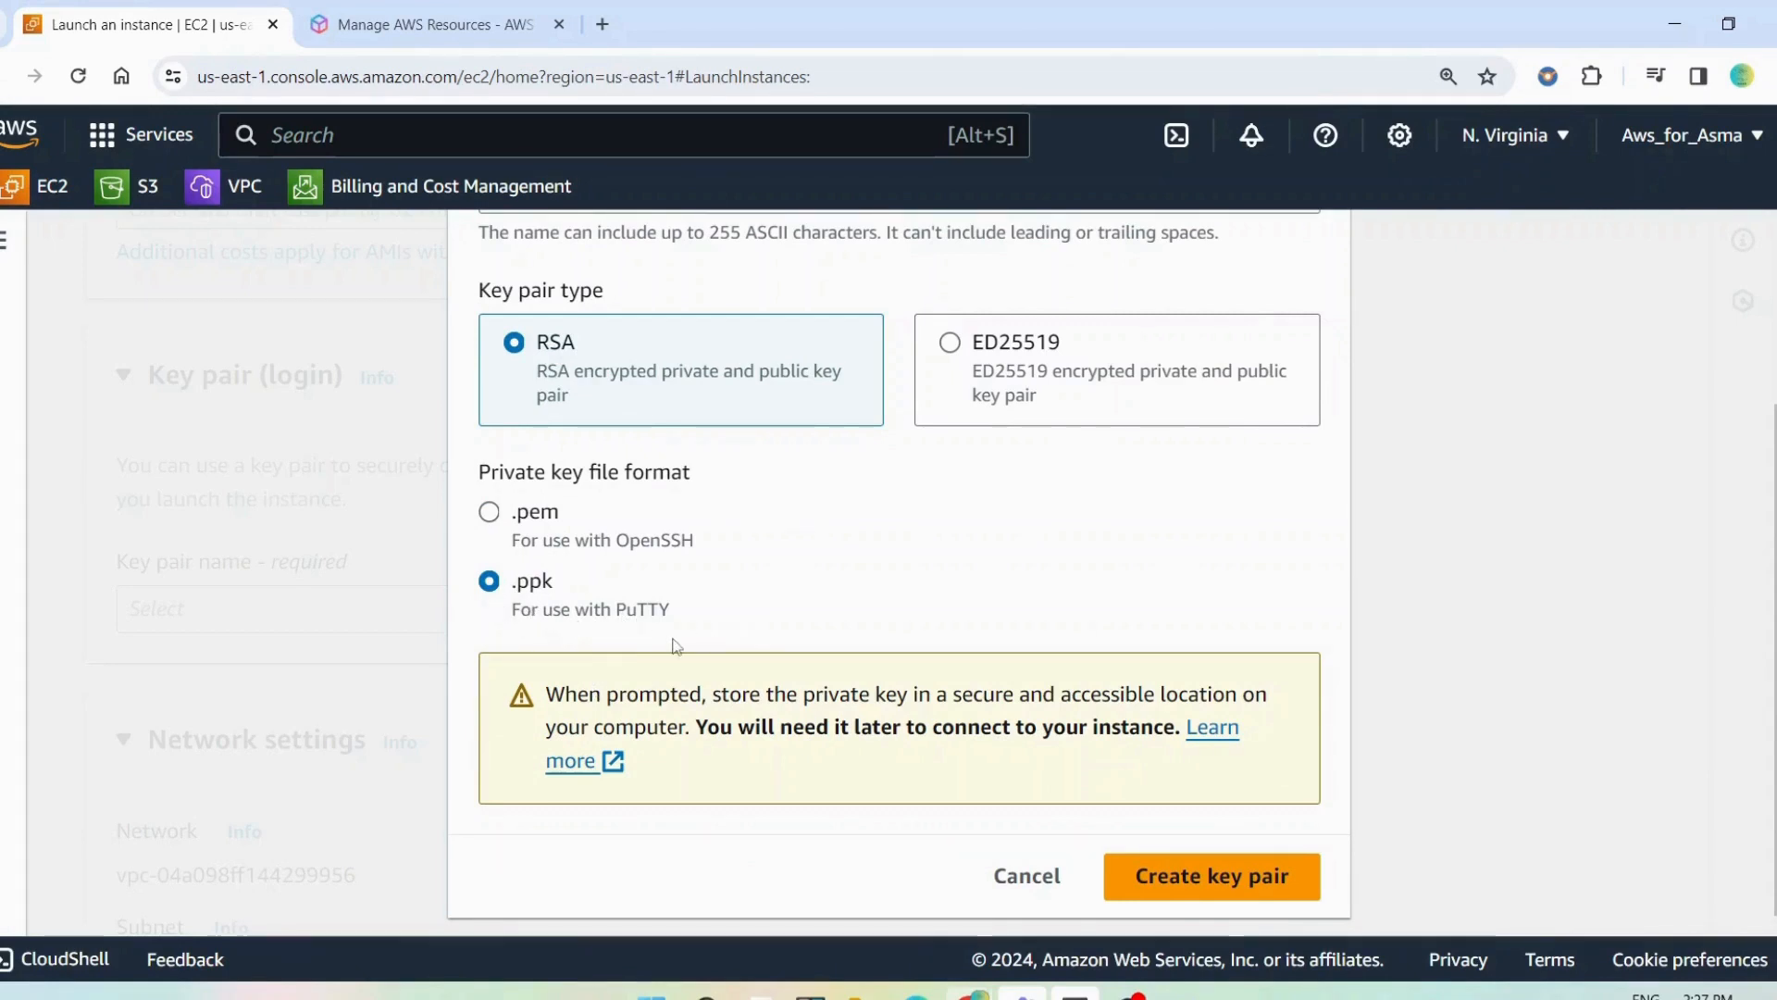
# Create the RSA key pair and download its .ppk private key file
pyautogui.moveTo(859, 995)
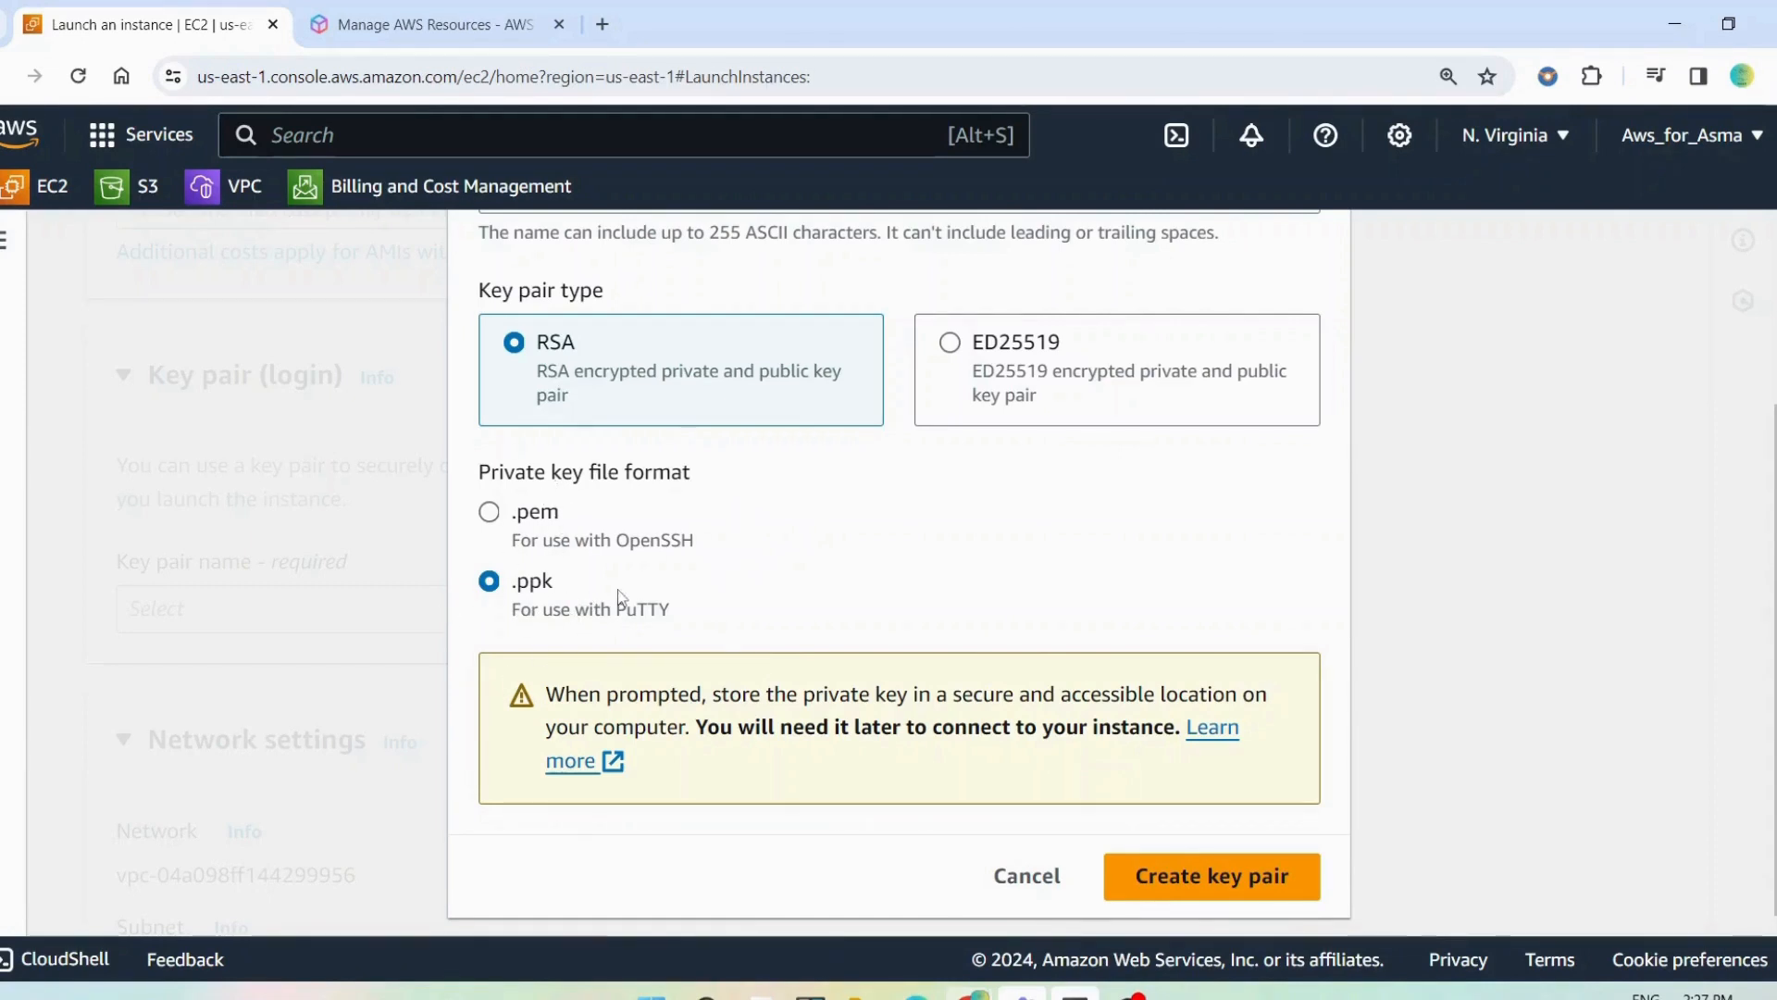
pyautogui.click(1201, 888)
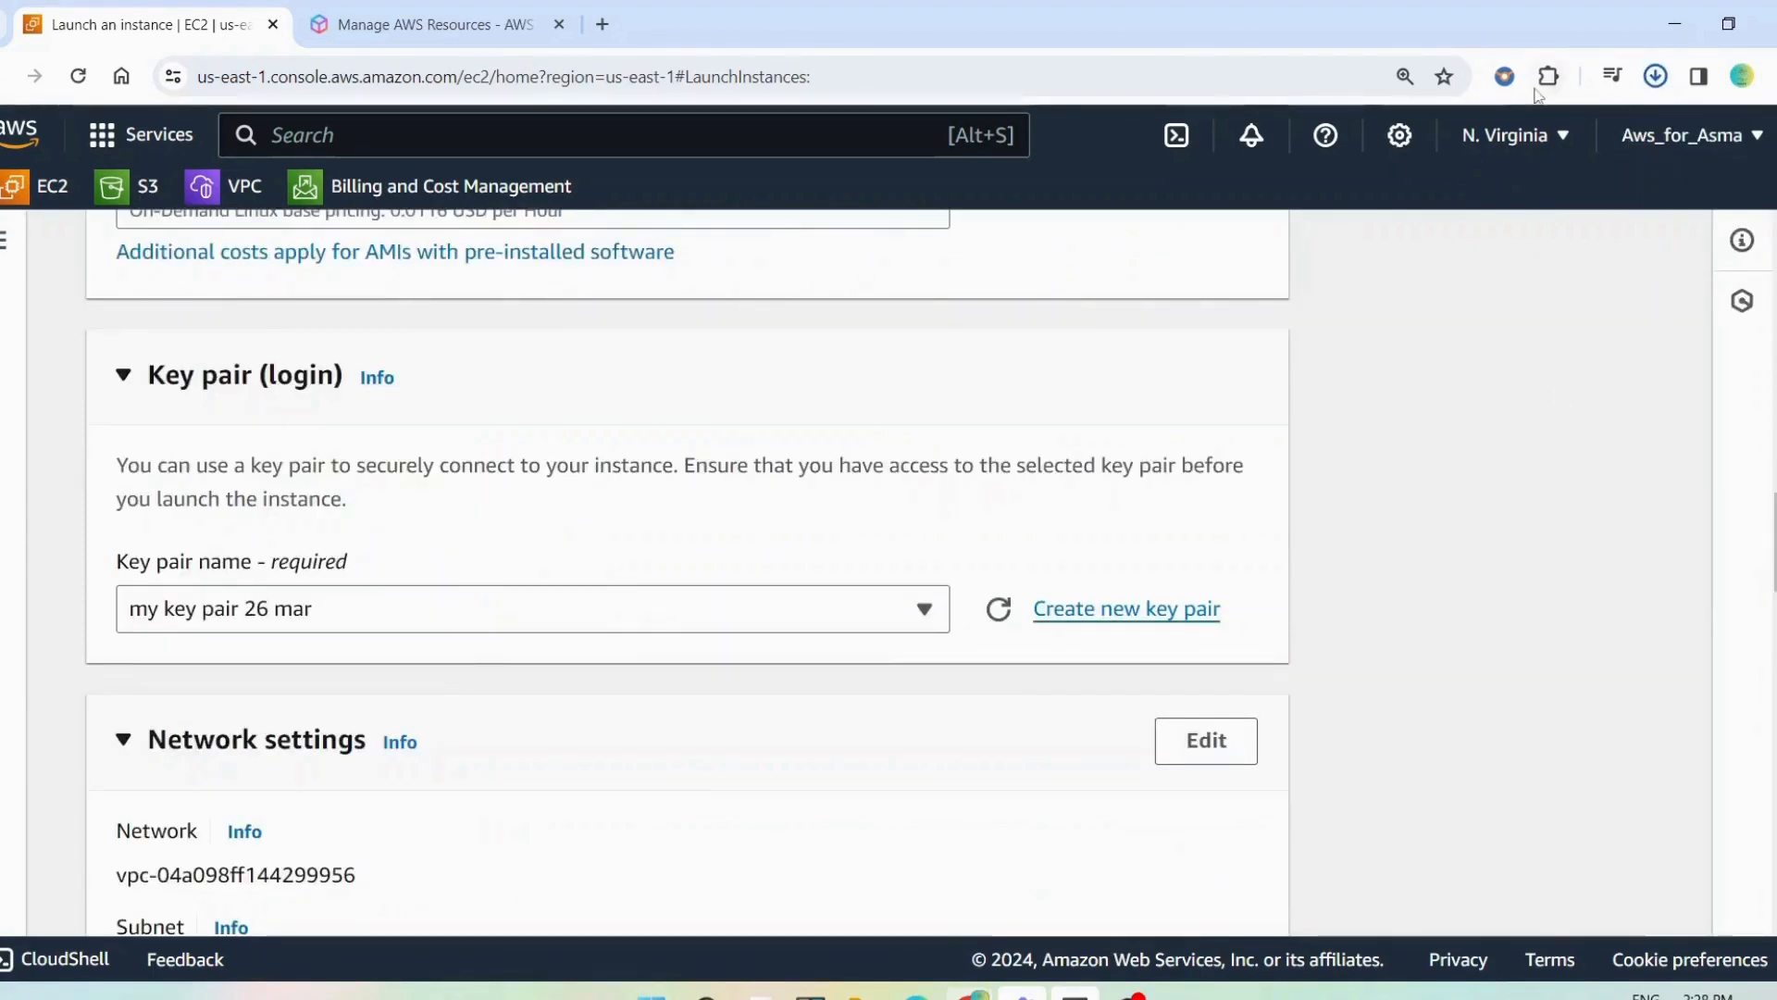
pyautogui.moveTo(1451, 152)
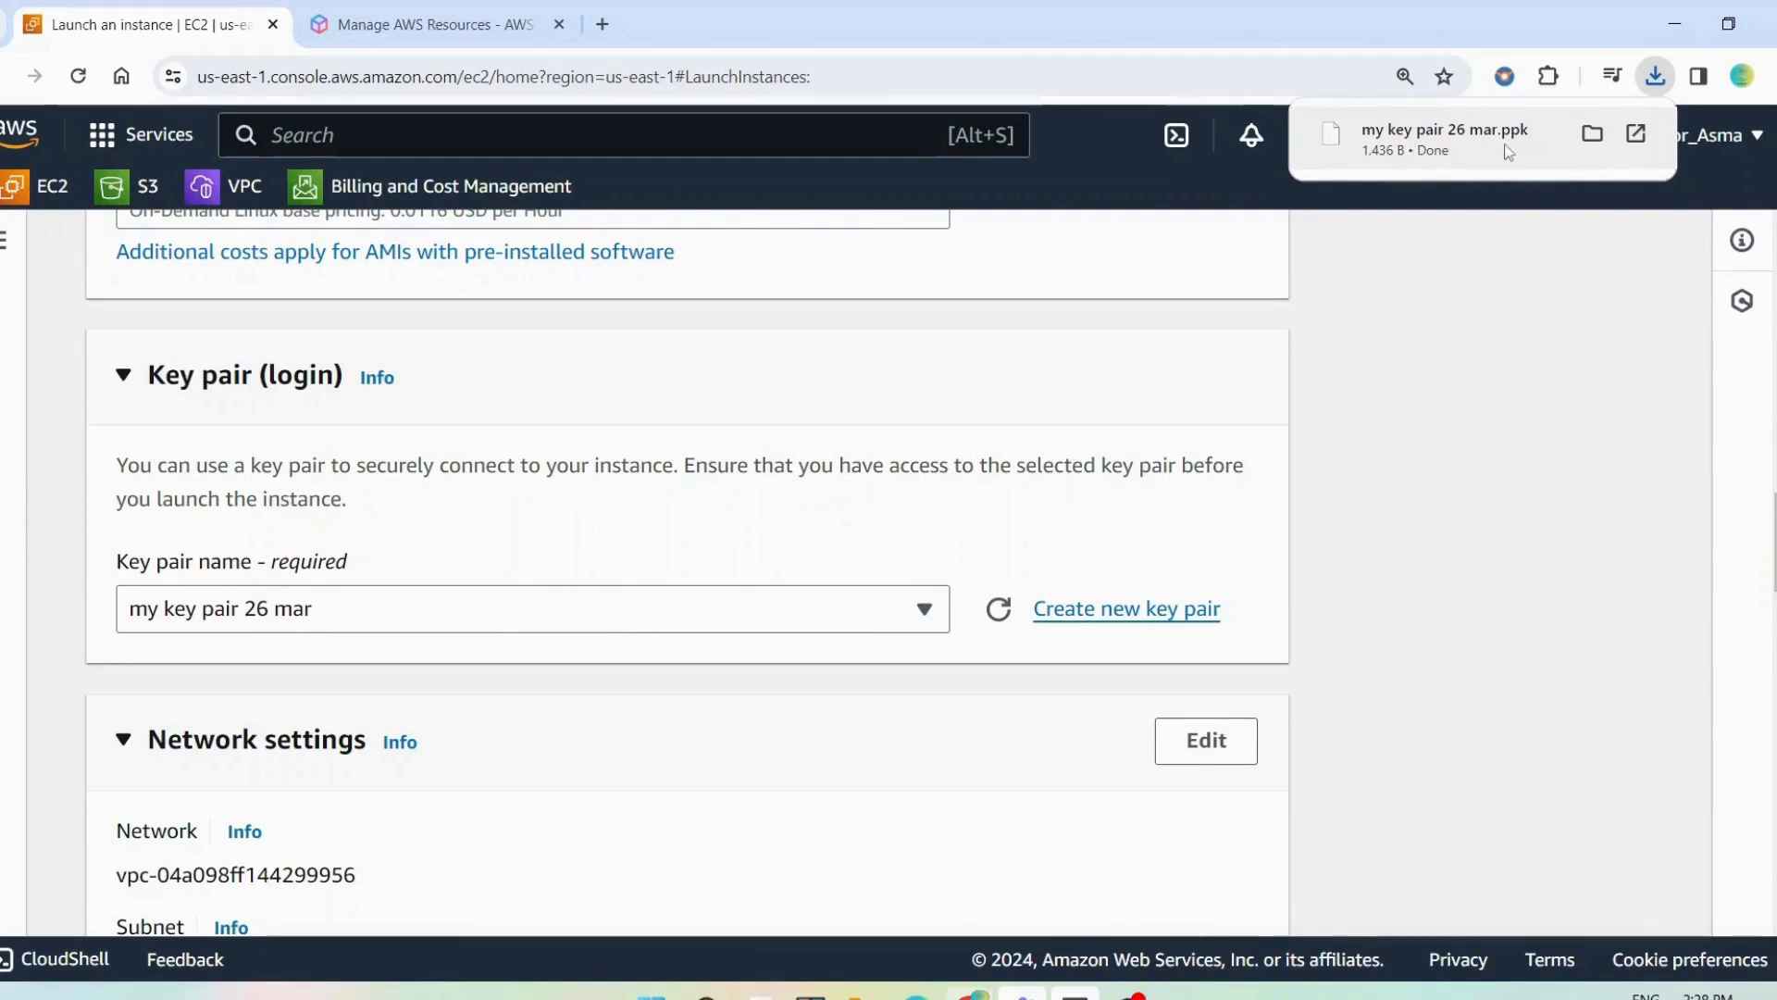
# Allow HTTPS and HTTP traffic from the internet in the new security group's rules, under the network settings
pyautogui.scroll(-5, 595, 821)
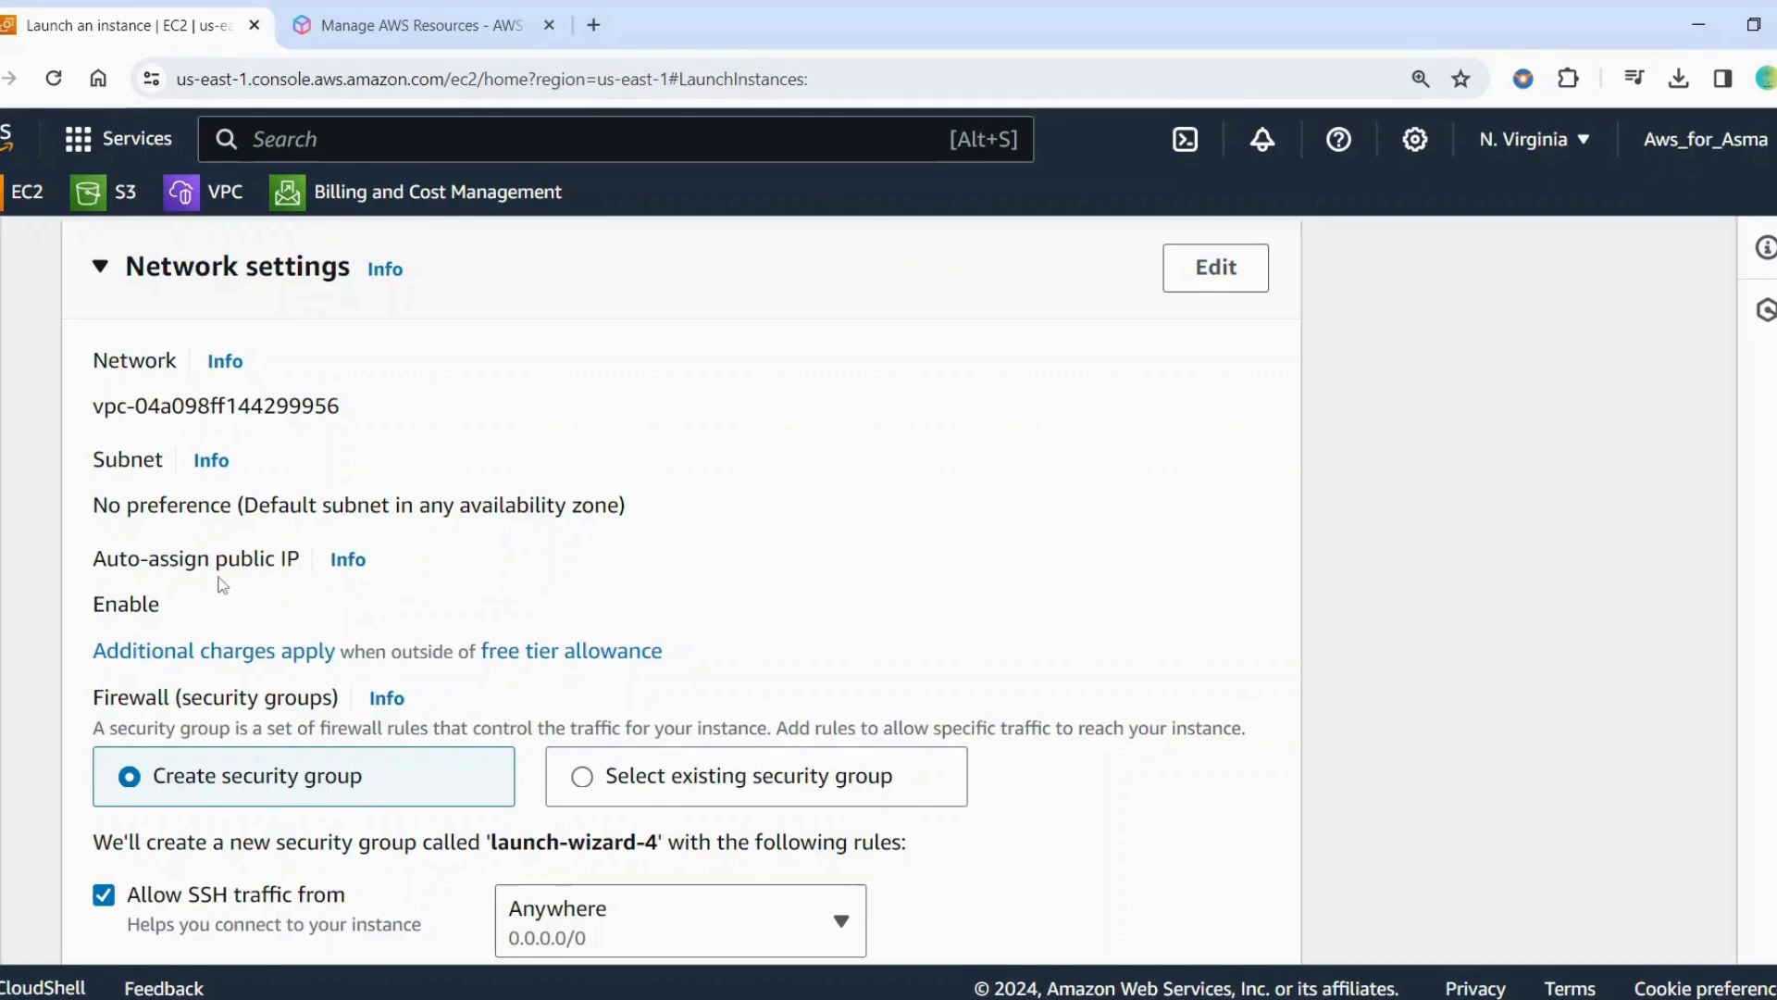
pyautogui.scroll(-3, 452, 604)
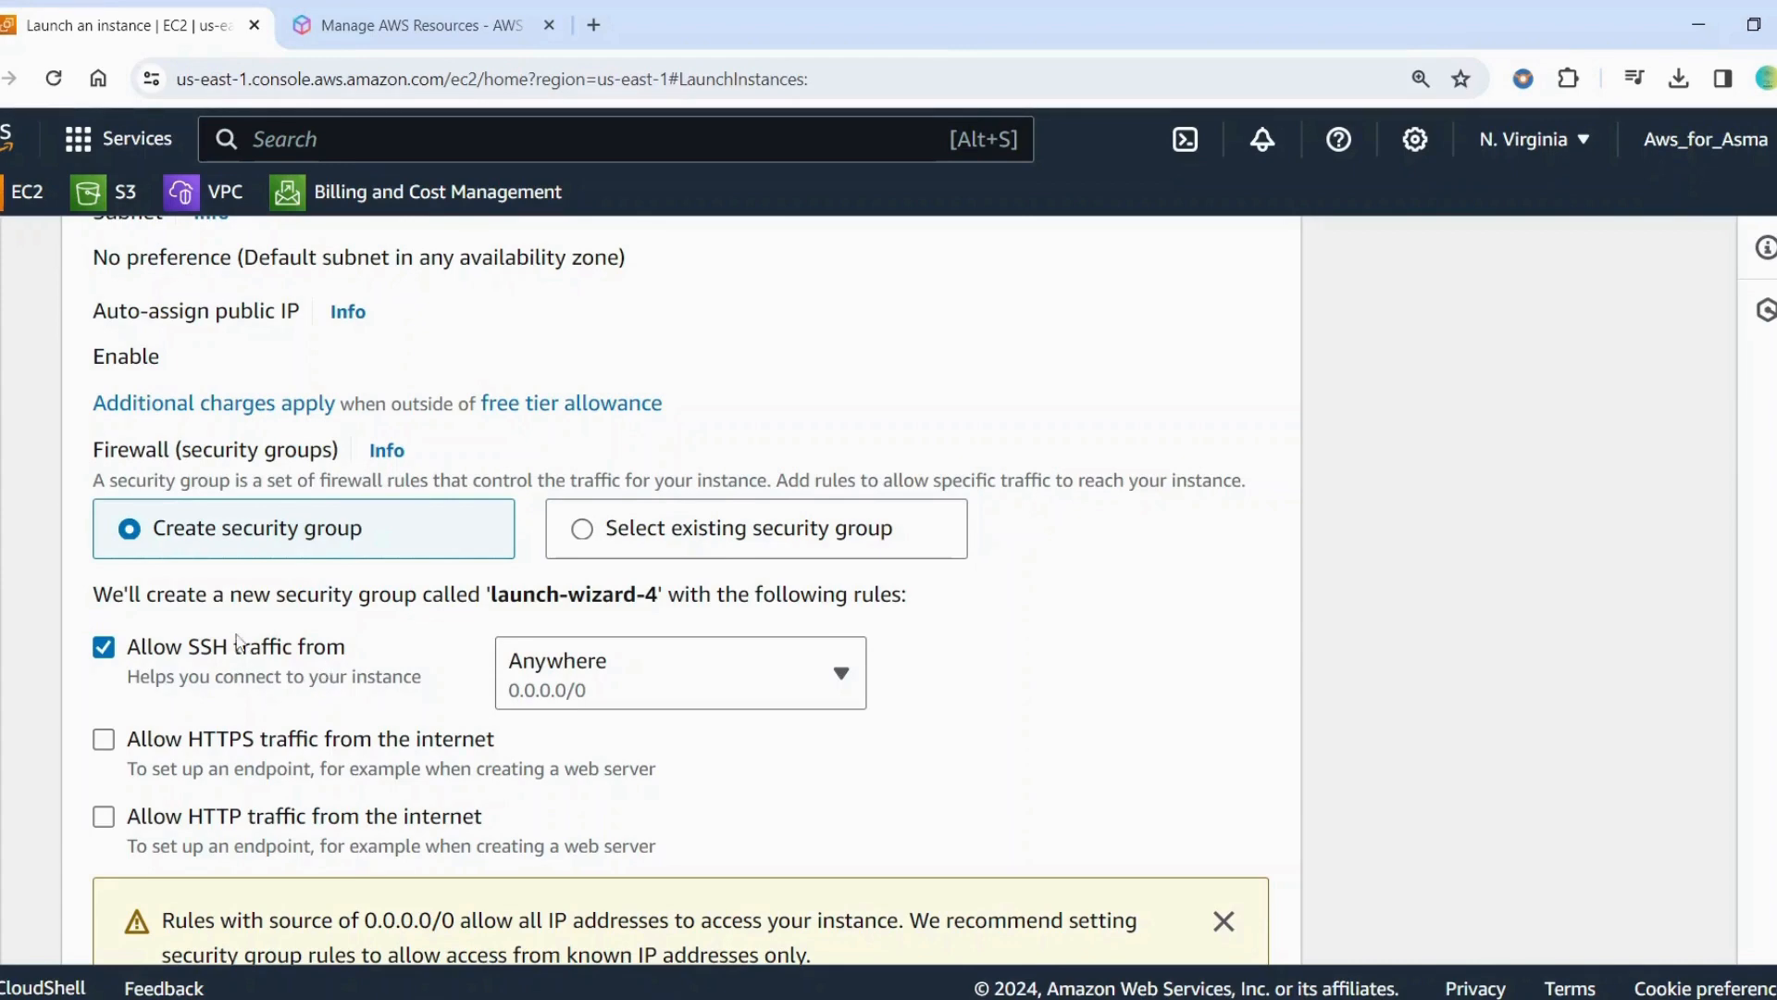
pyautogui.scroll(-1, 190, 754)
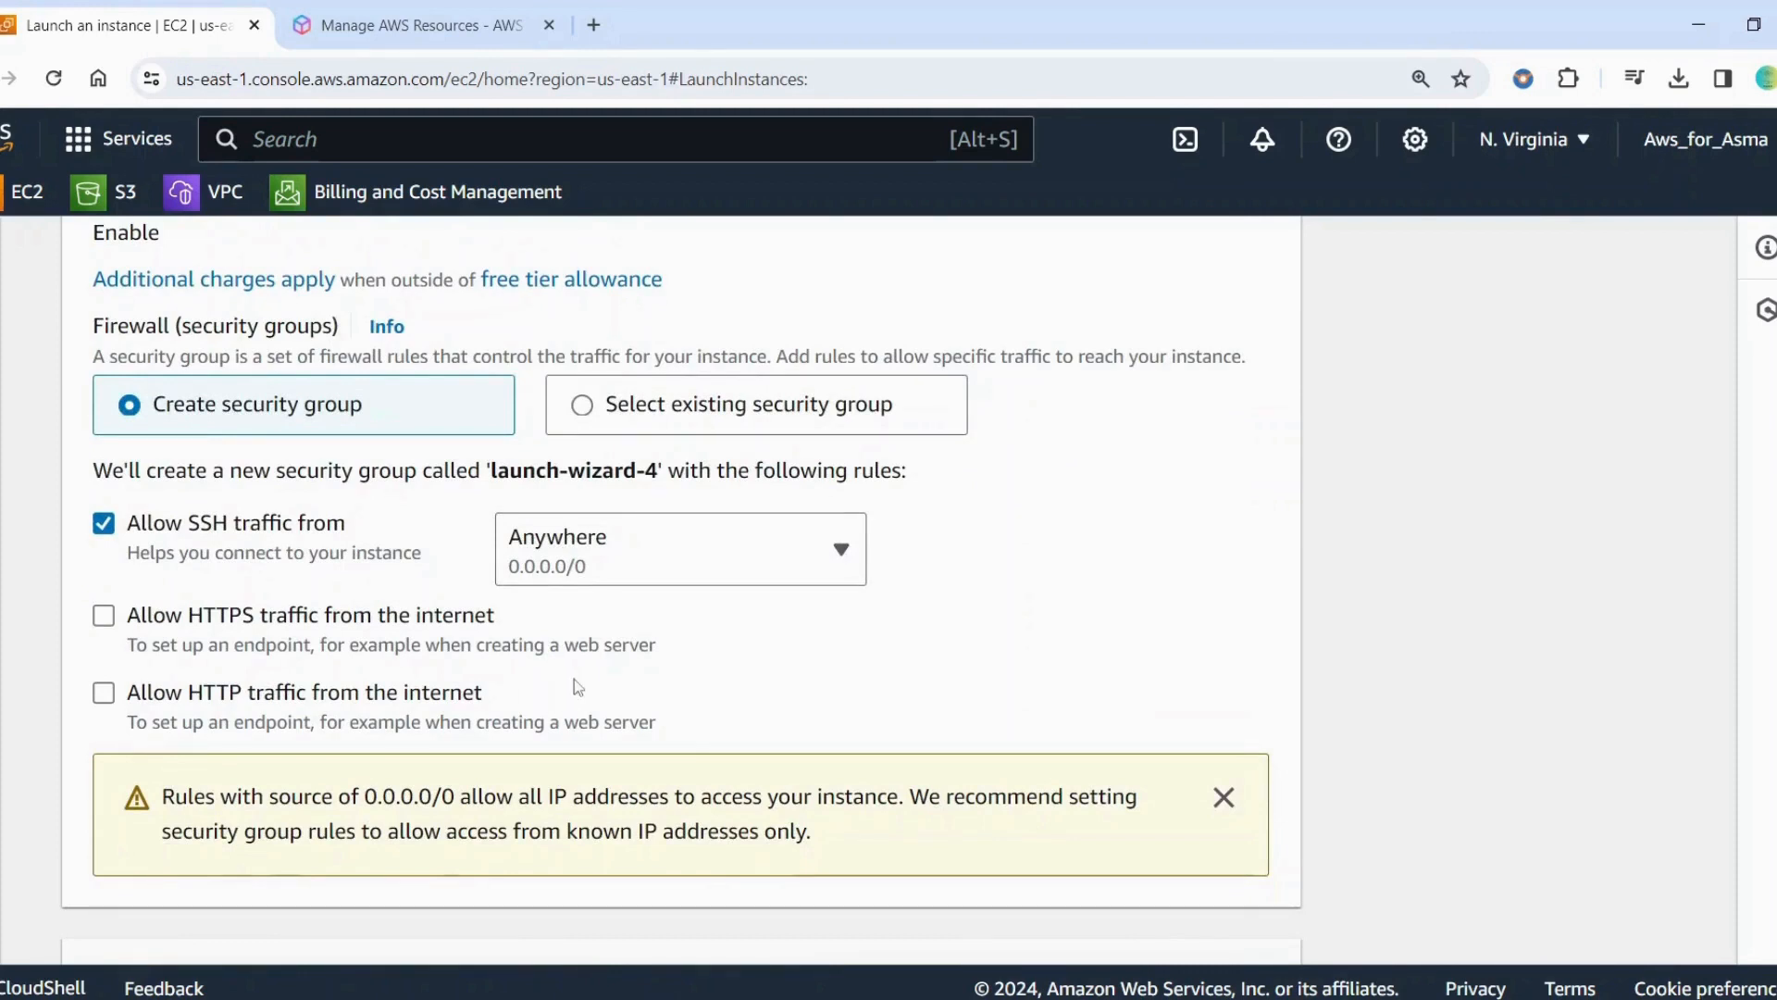
pyautogui.click(104, 619)
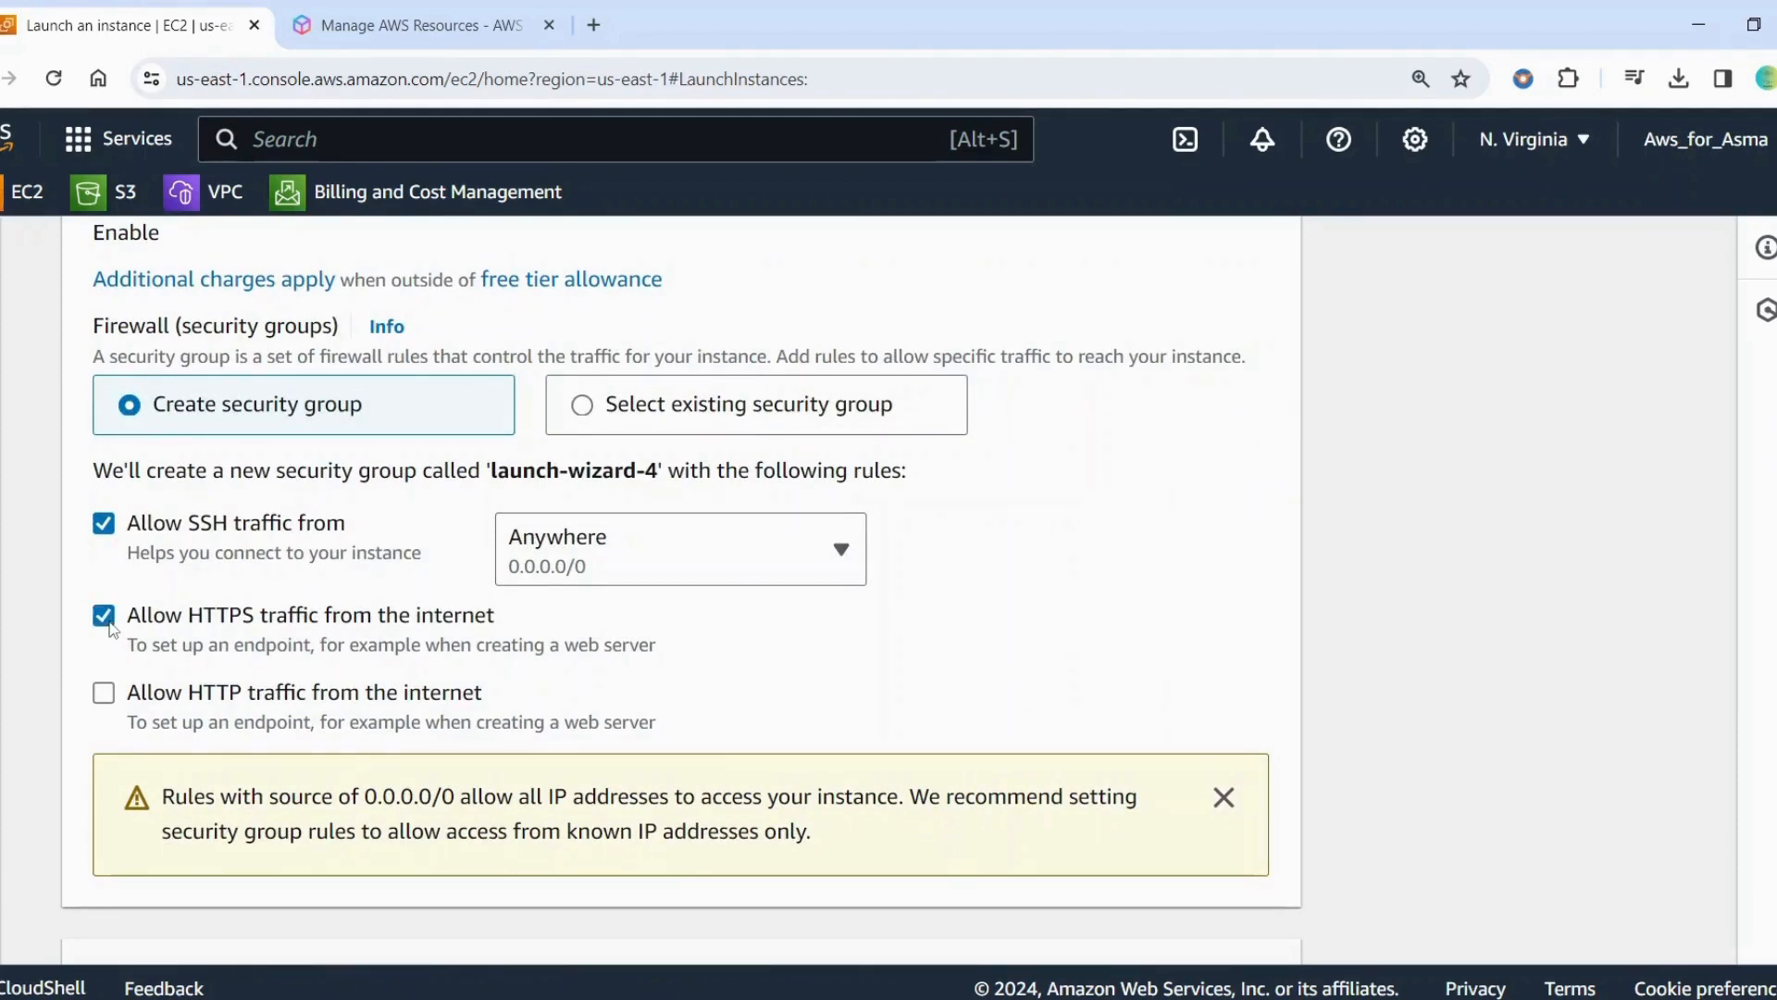
pyautogui.click(105, 694)
# Examine the storage configuration's free-tier note, and expand the advanced details to review the options down to the user data field
pyautogui.scroll(-5, 305, 428)
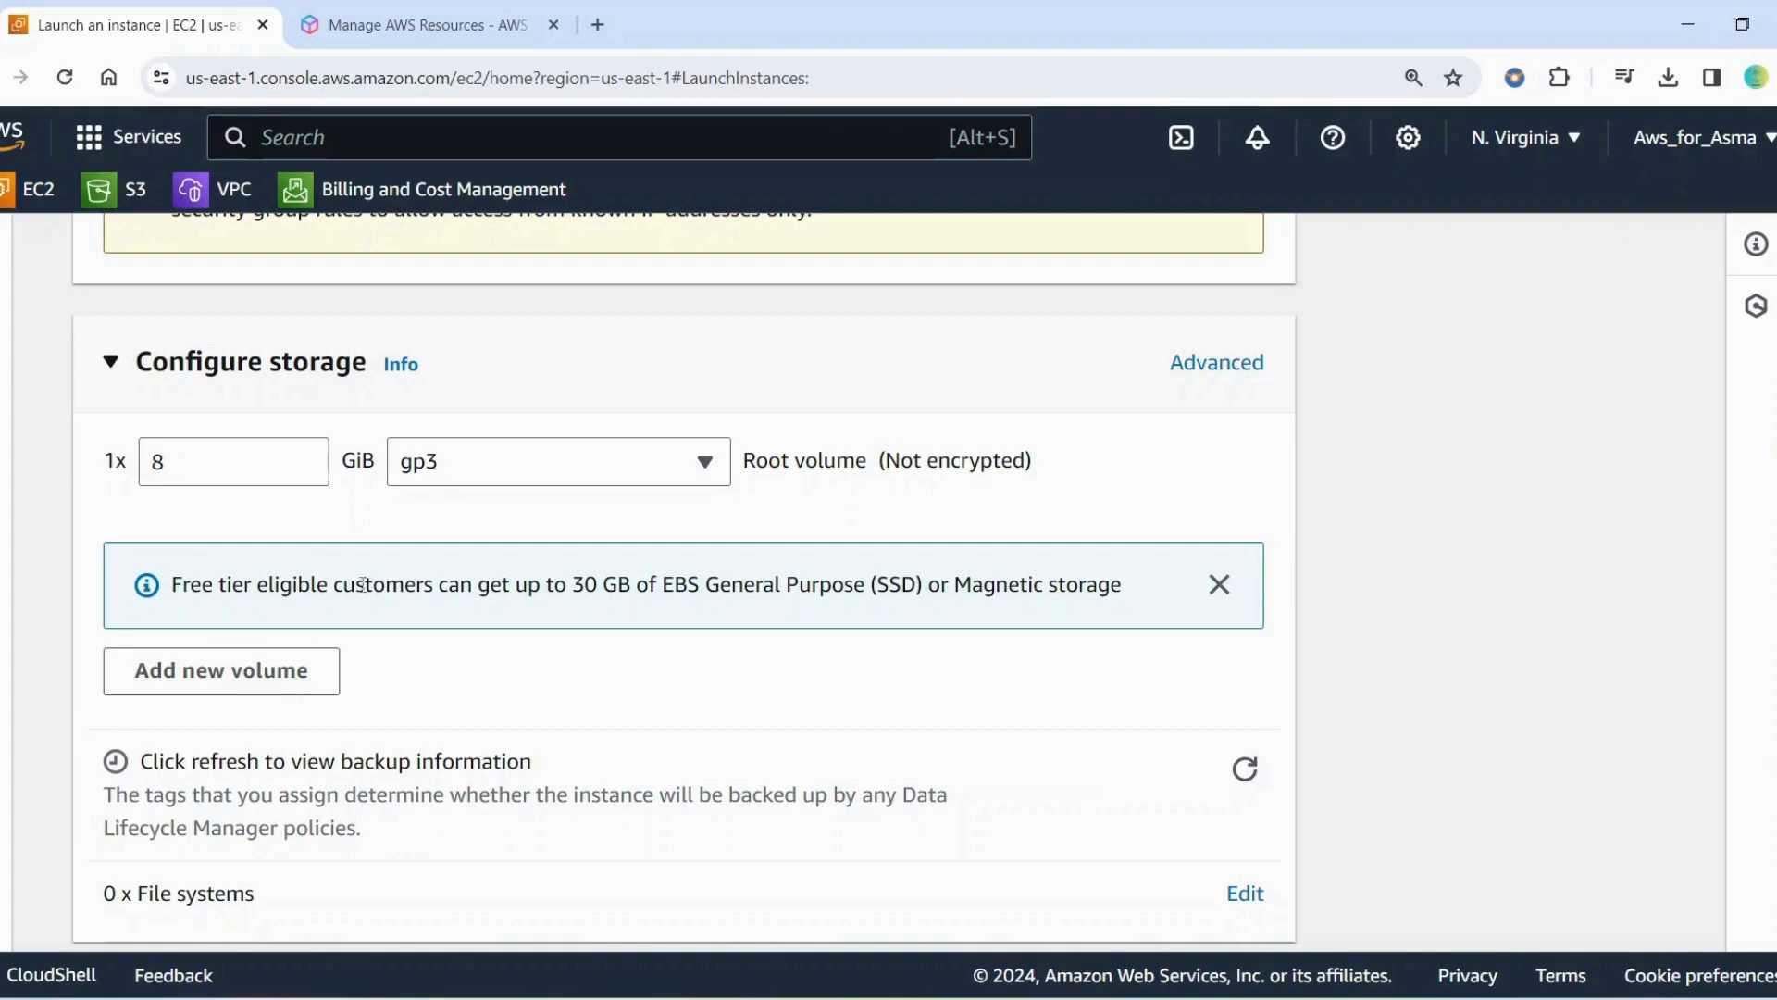
pyautogui.moveTo(570, 577); pyautogui.dragTo(1140, 563)
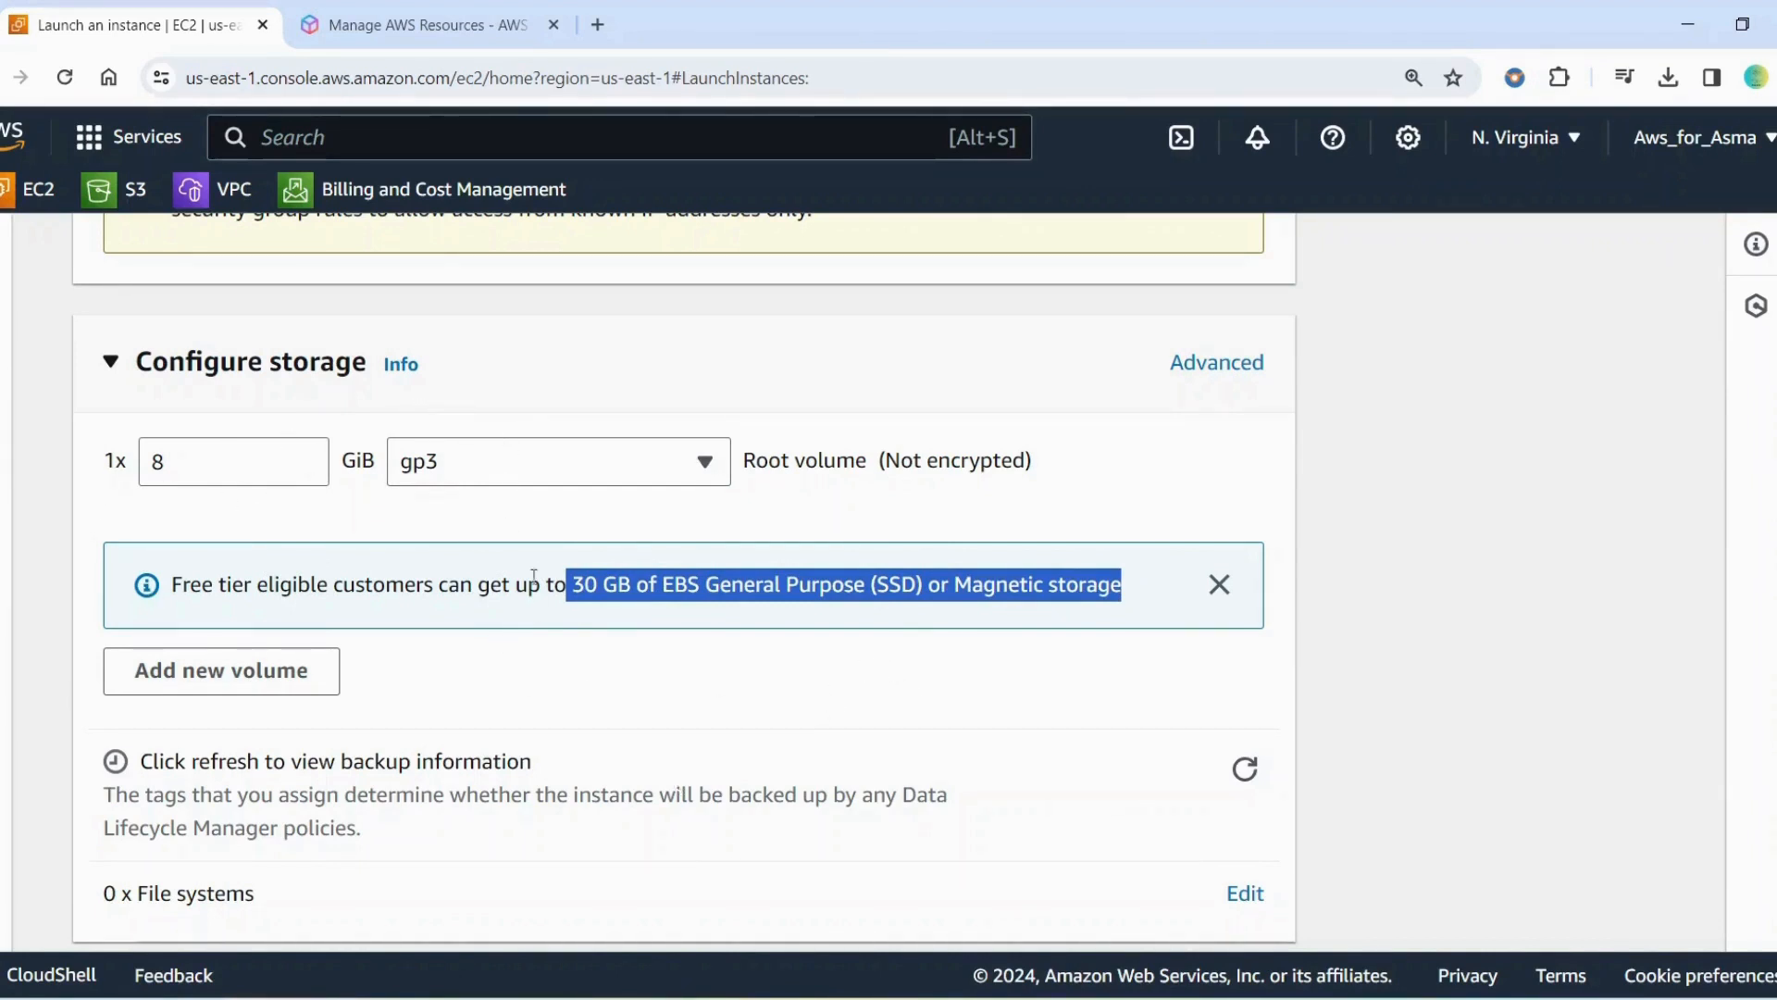
pyautogui.scroll(-5, 497, 682)
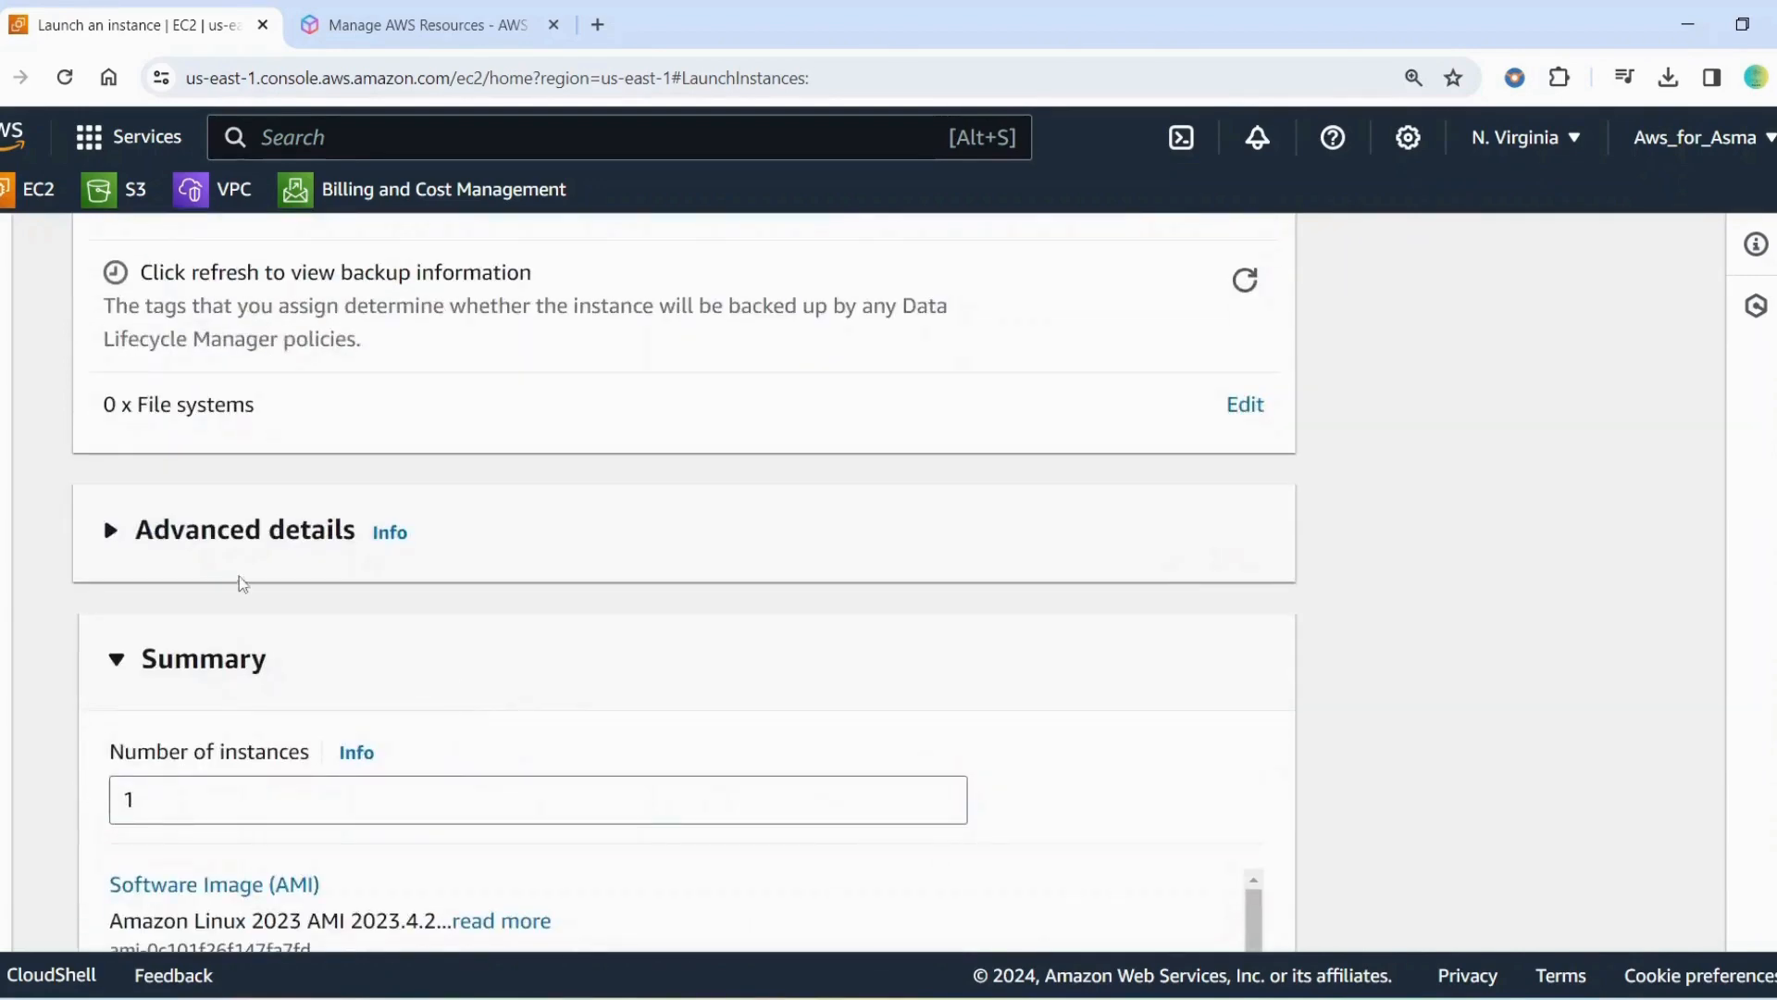
pyautogui.click(111, 530)
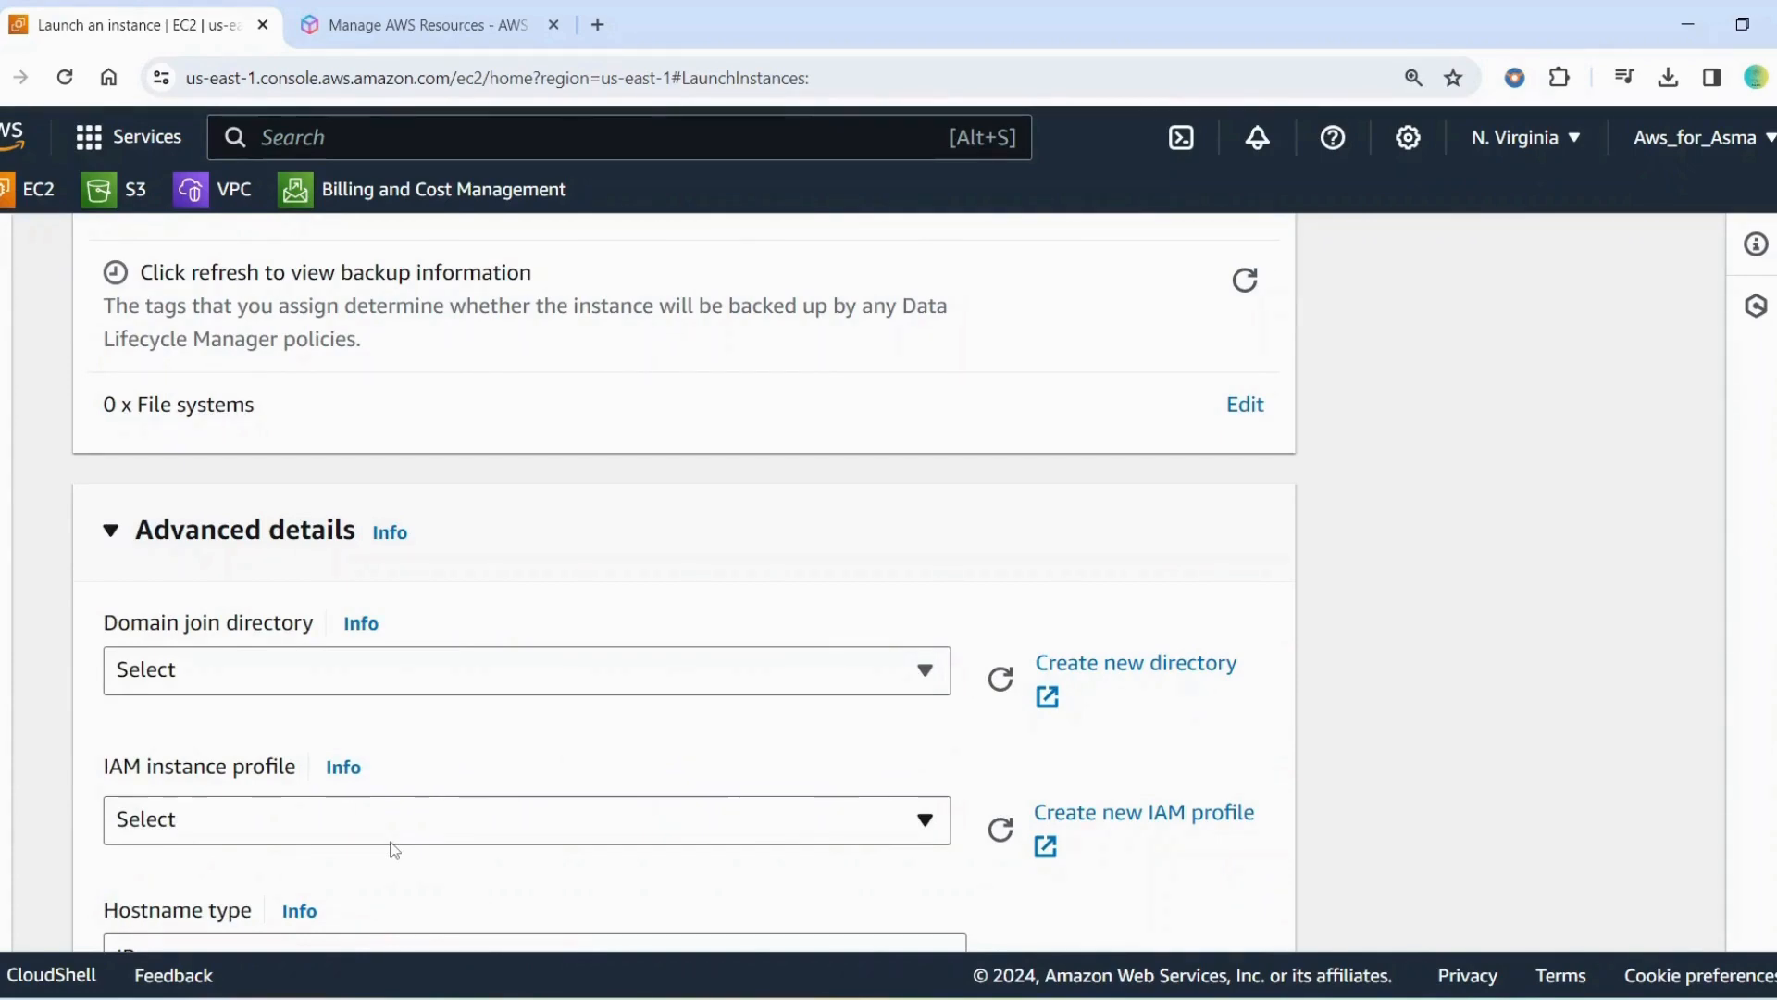
pyautogui.scroll(-15, 395, 849)
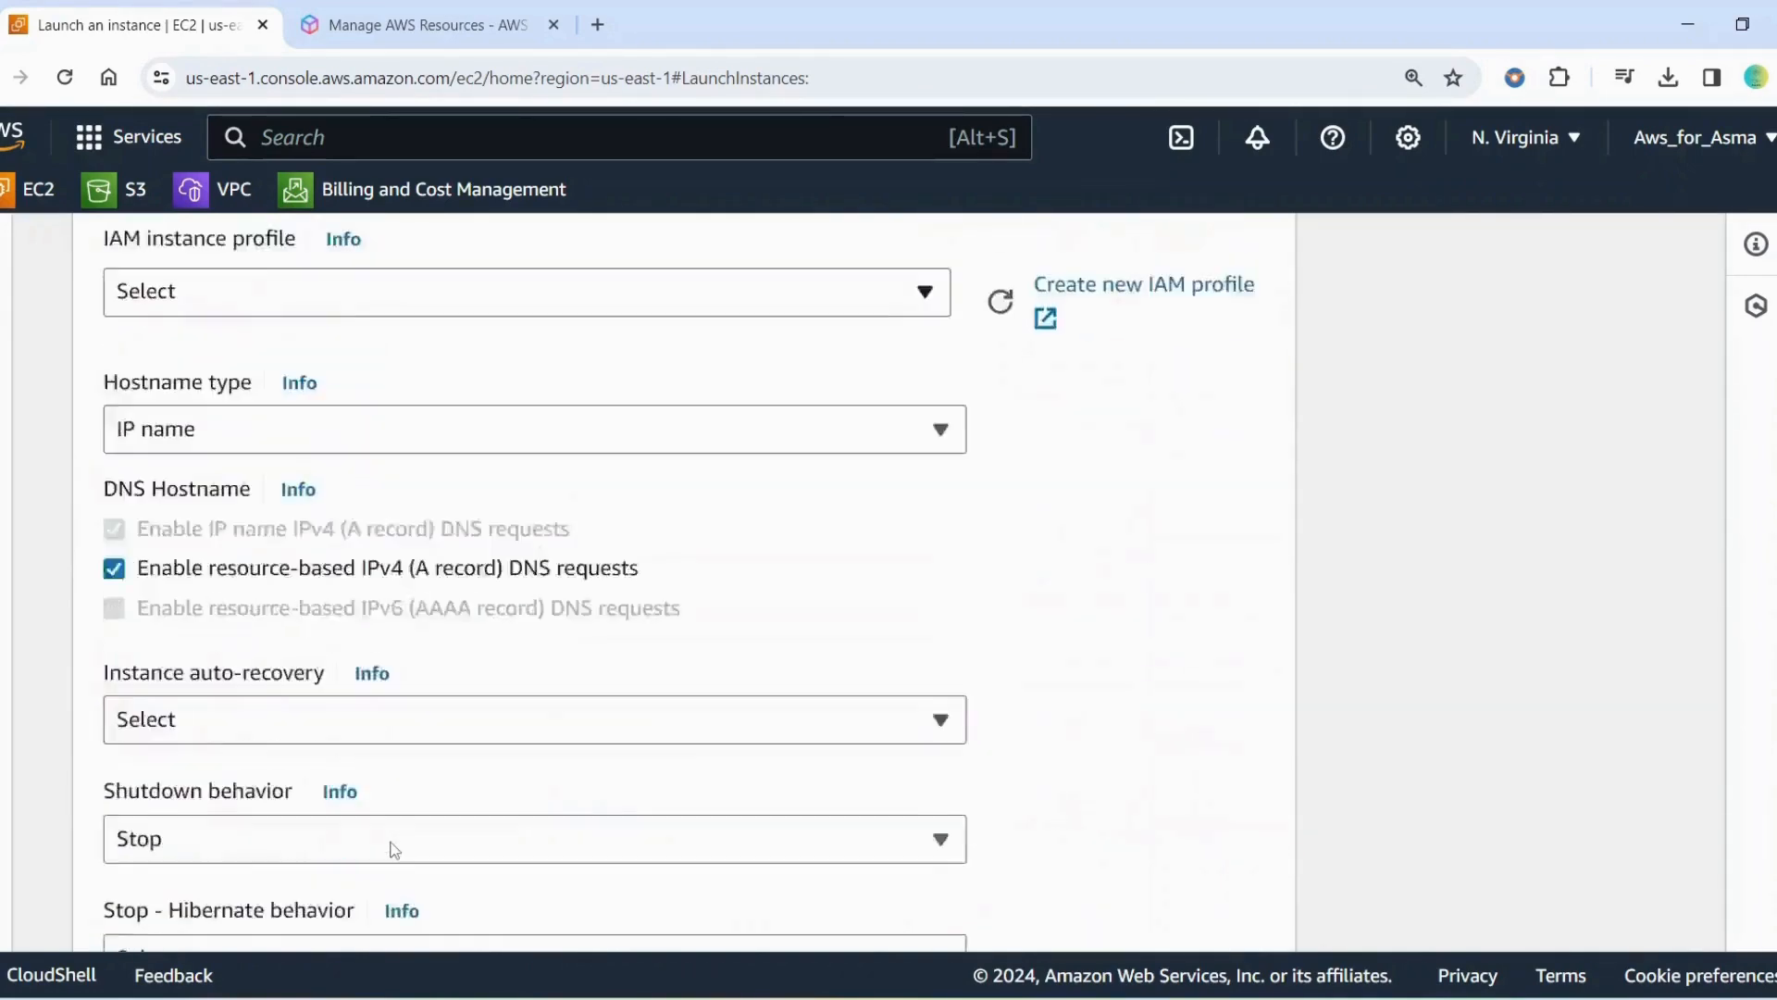
pyautogui.scroll(-18, 395, 846)
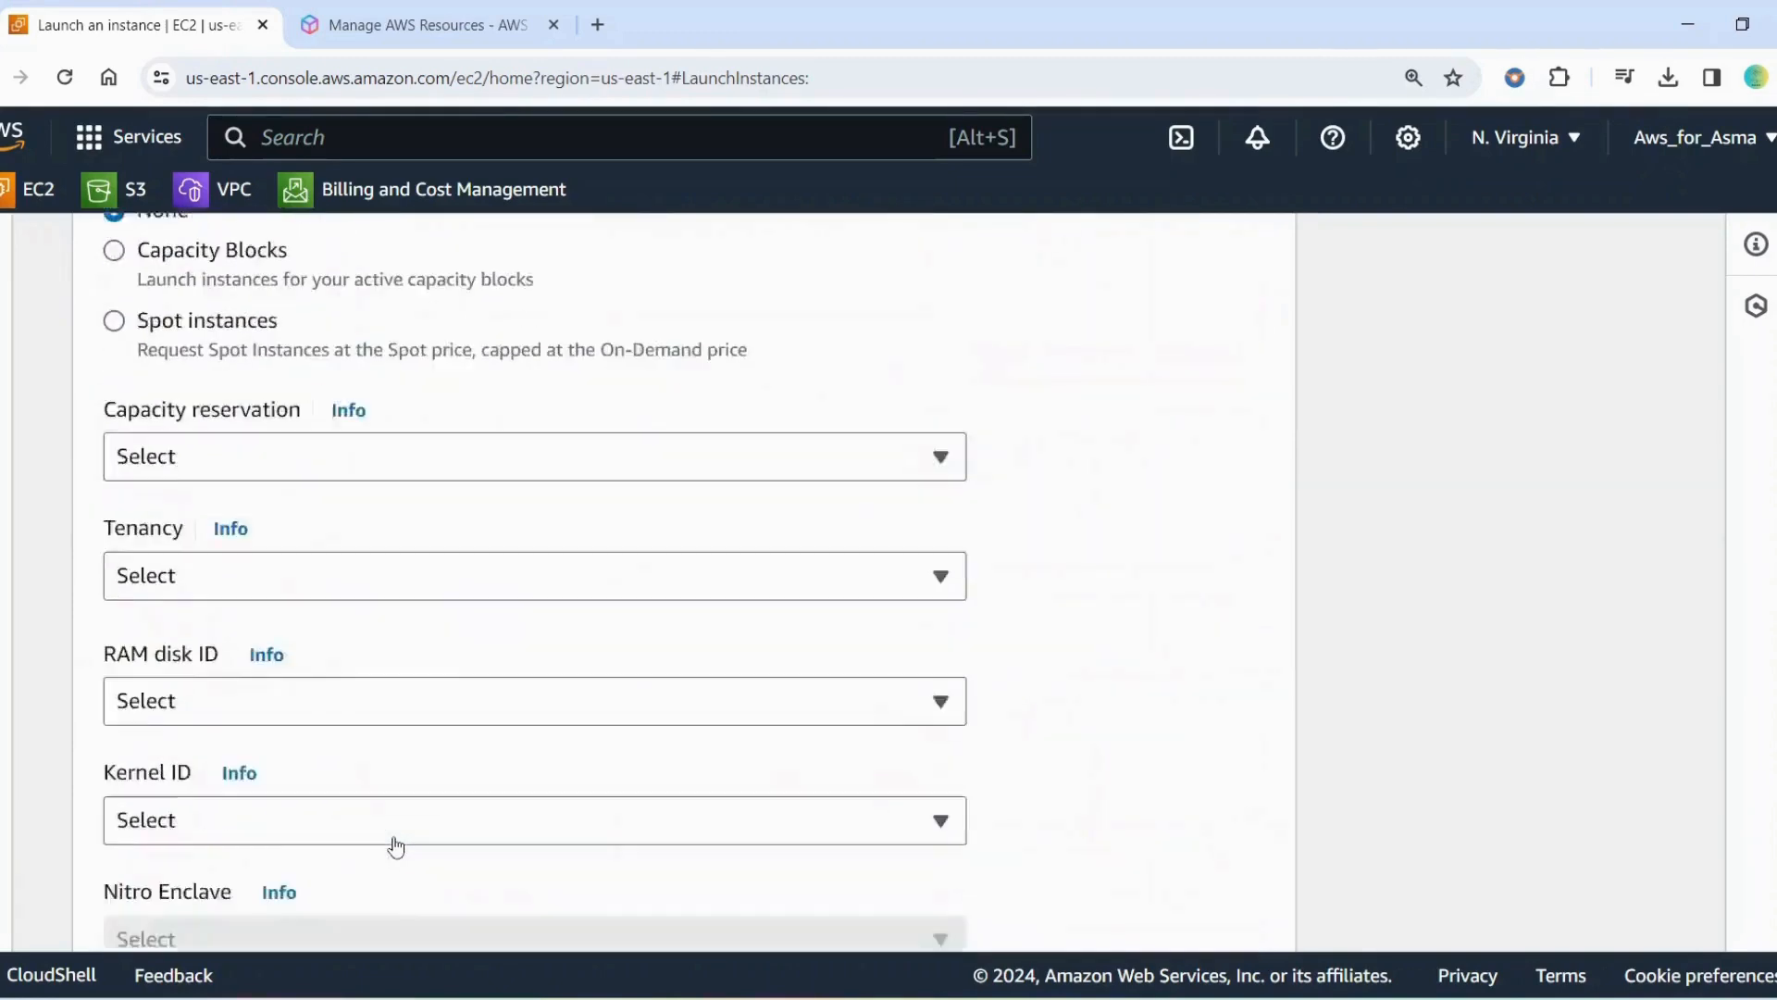
pyautogui.scroll(-4, 395, 842)
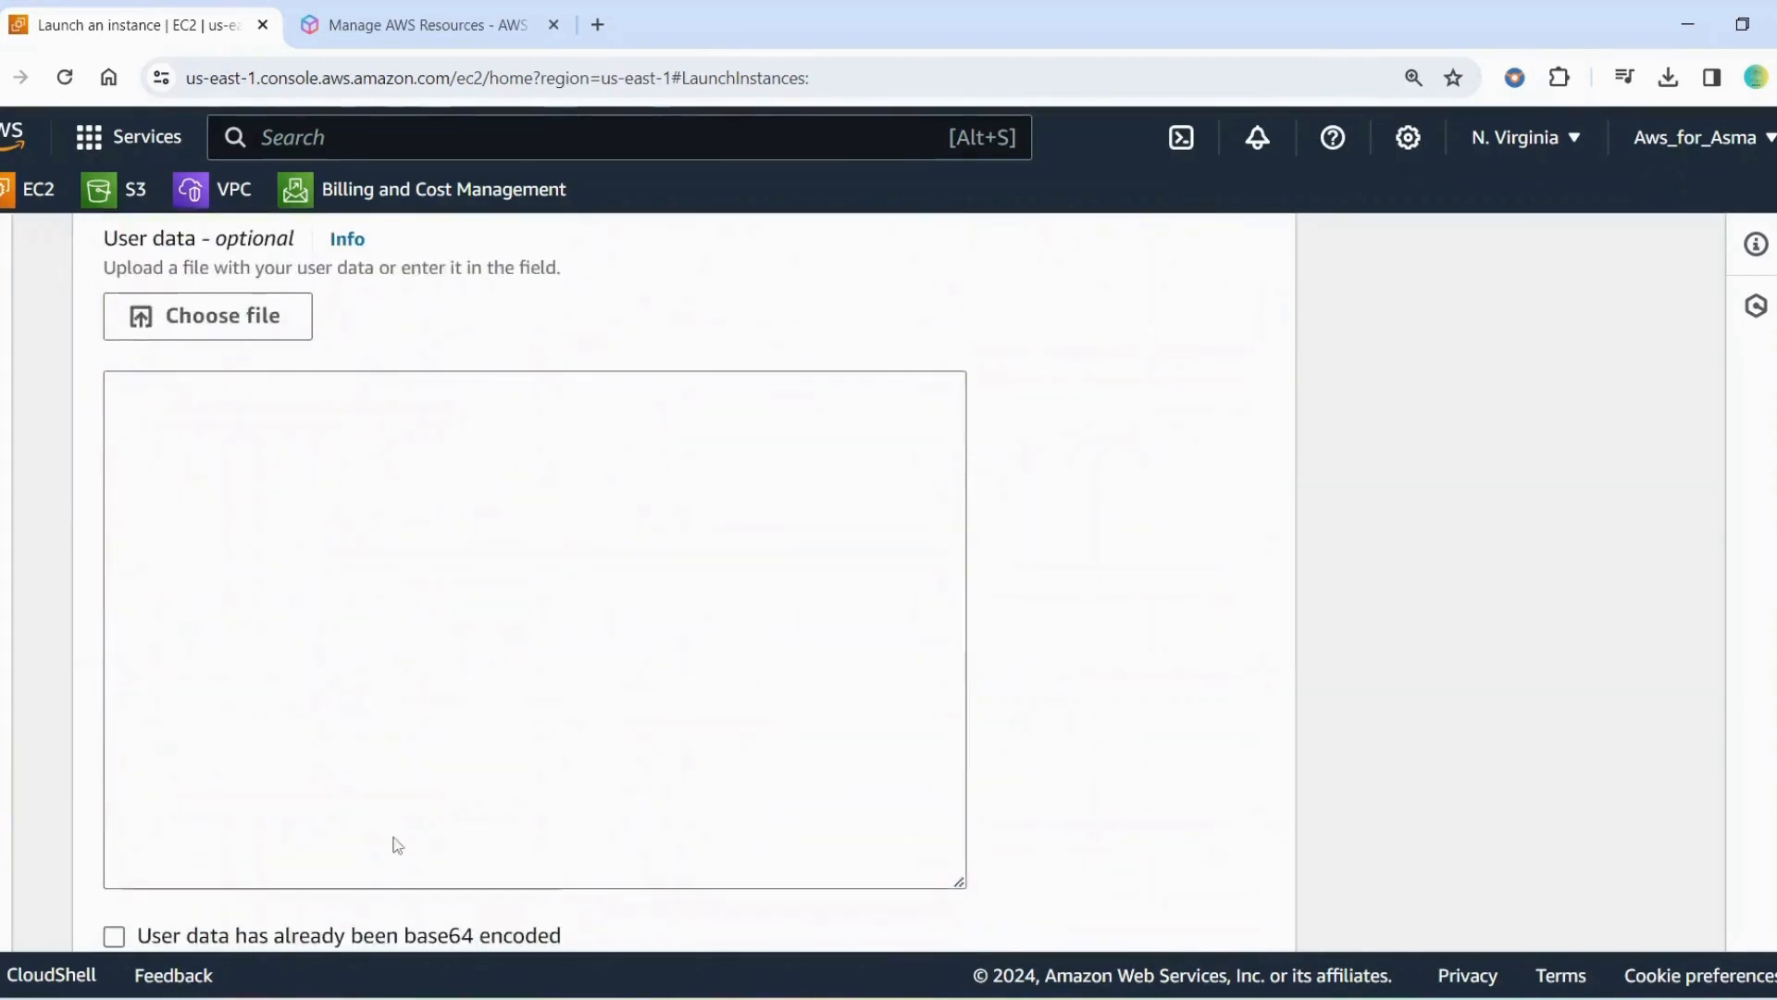
pyautogui.scroll(1, 396, 753)
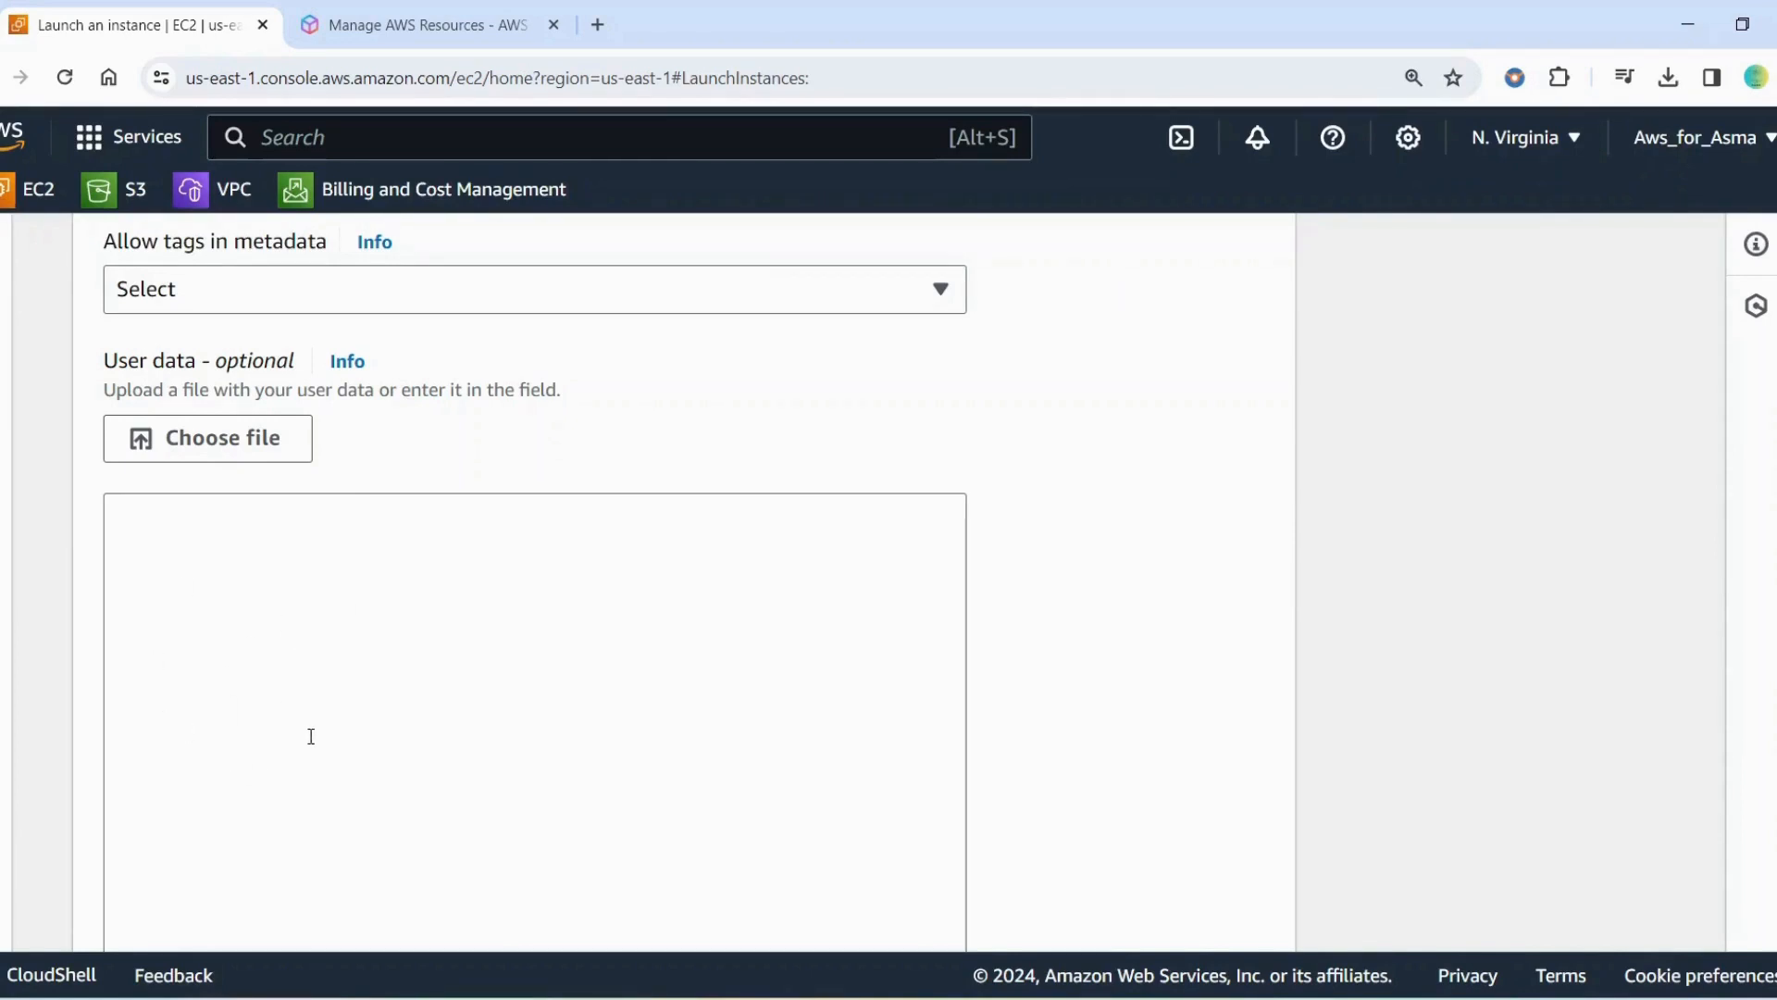
# Review the launch summary's instance count, image and instance type, and launch the configured instance
pyautogui.scroll(-9, 329, 717)
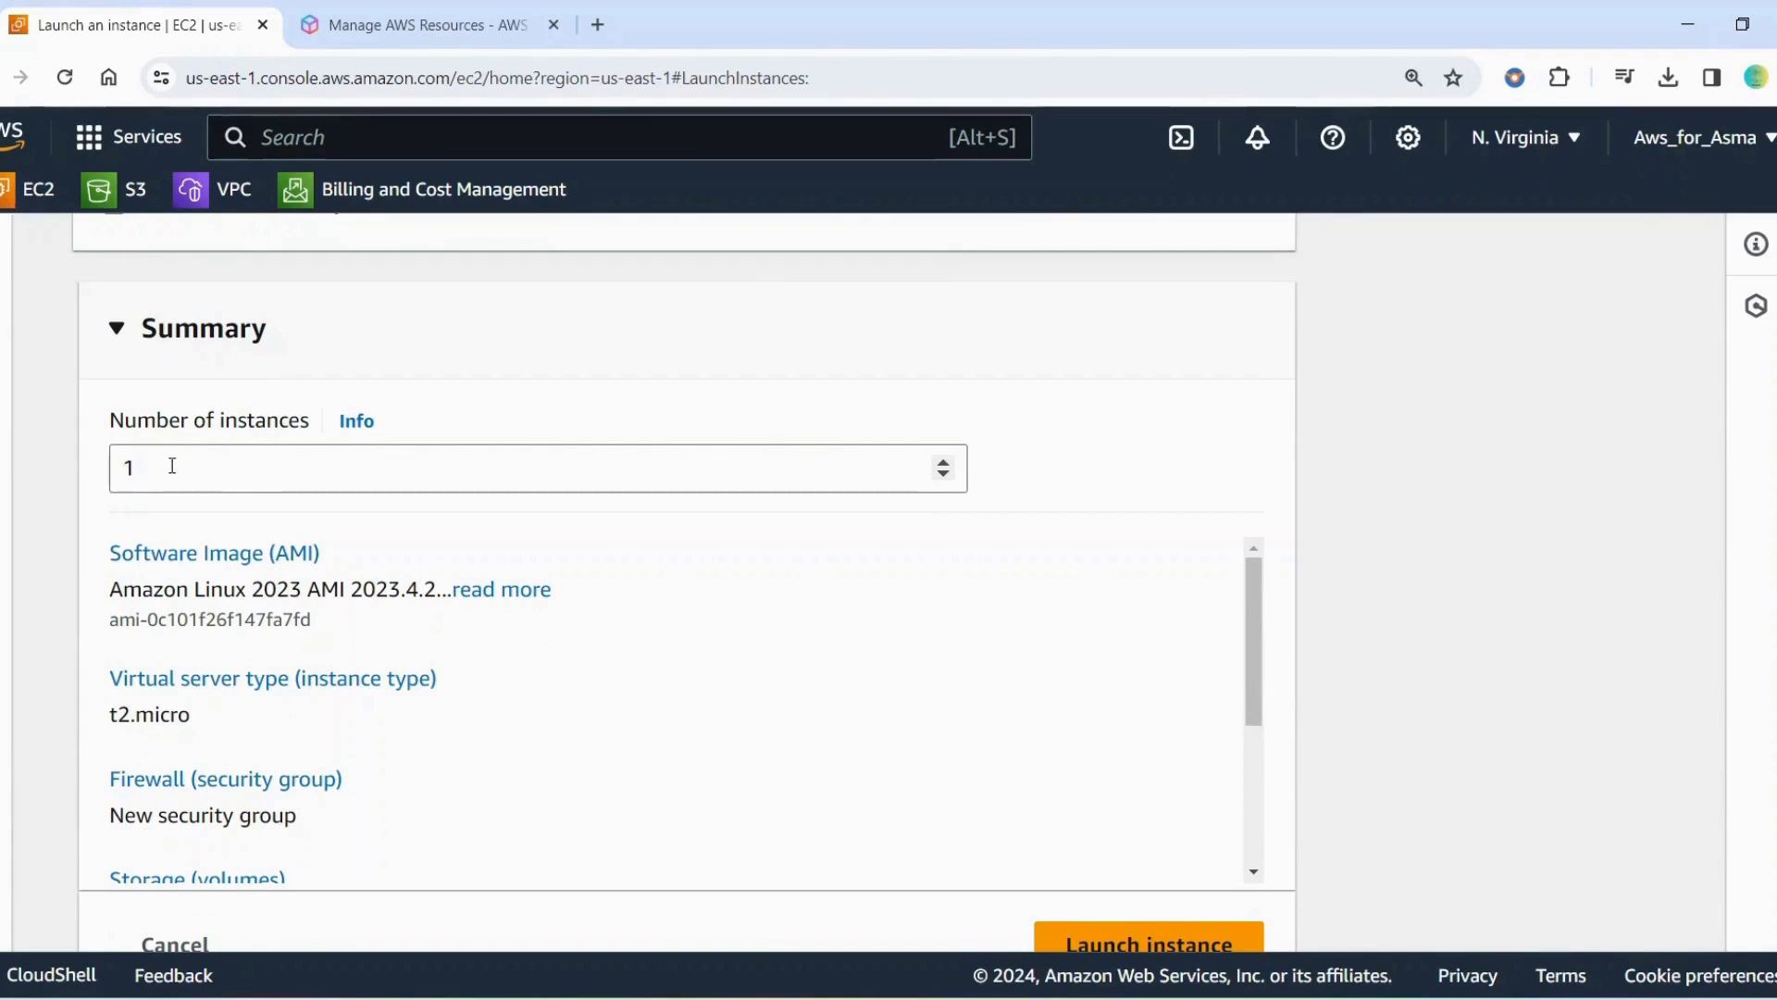
pyautogui.scroll(-5, 385, 675)
pyautogui.scroll(5, 392, 662)
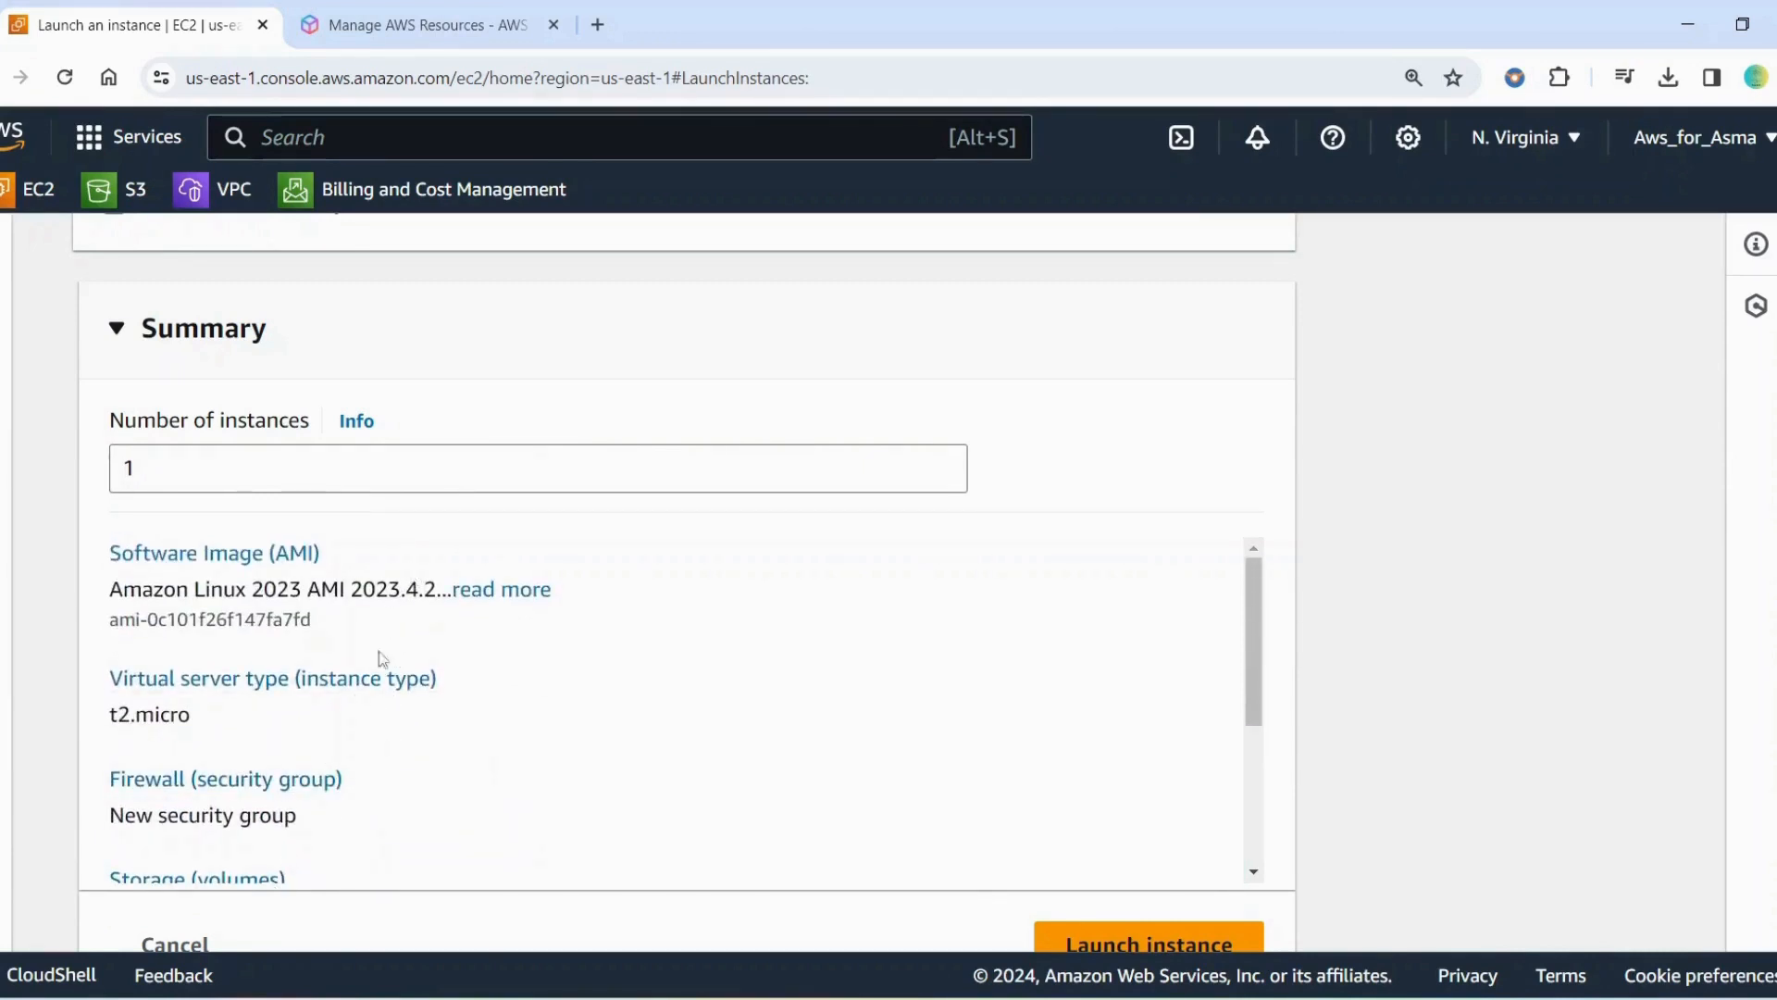
pyautogui.scroll(-2, 1296, 801)
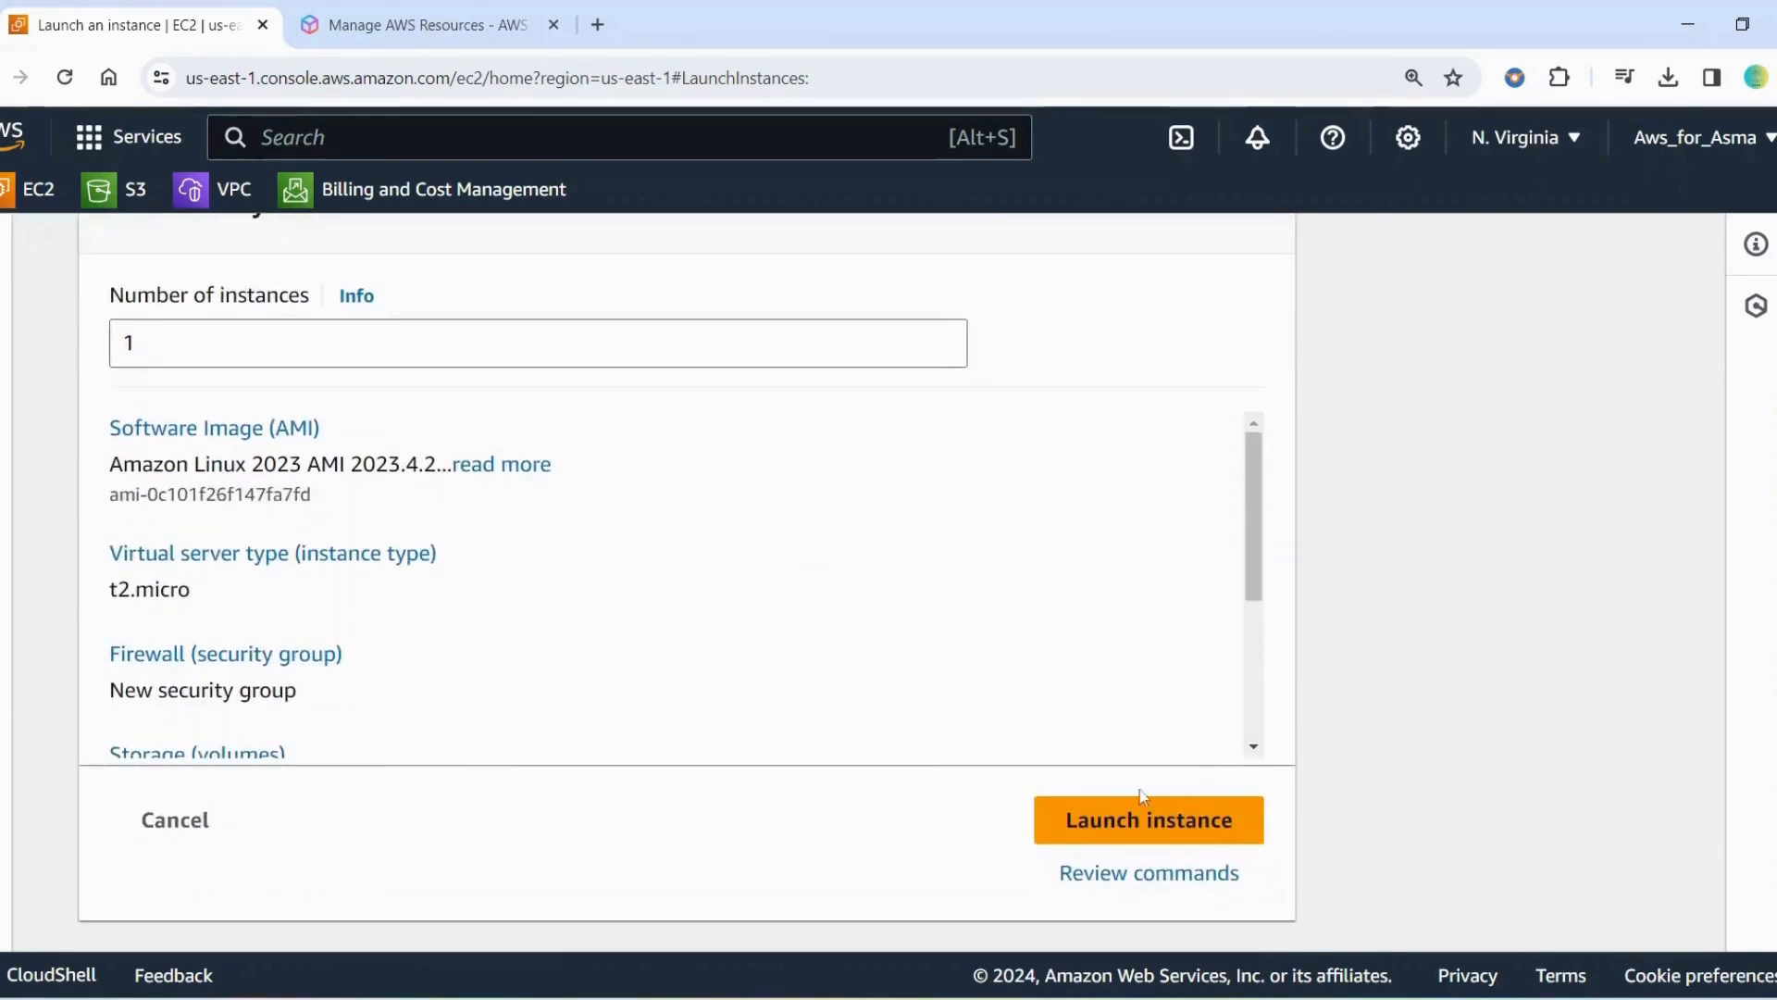
pyautogui.click(1082, 831)
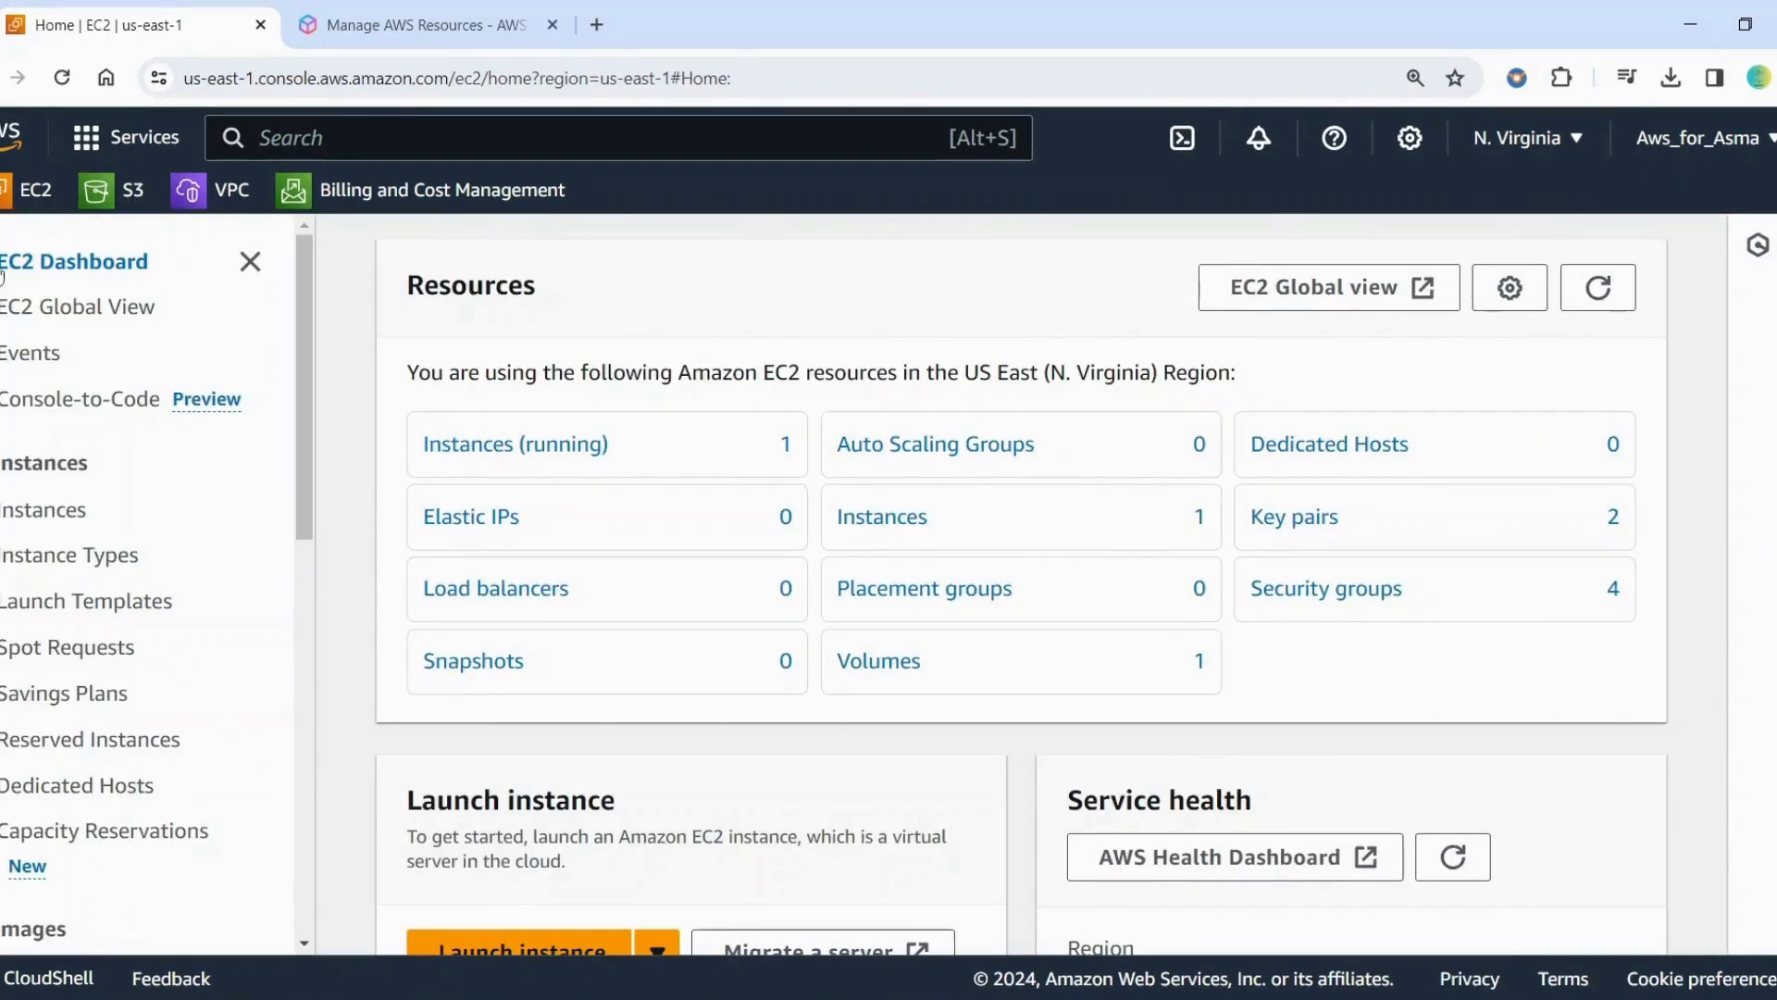
# Open the list of running EC2 instances and check the instance's state, type and status check columns
pyautogui.click(500, 447)
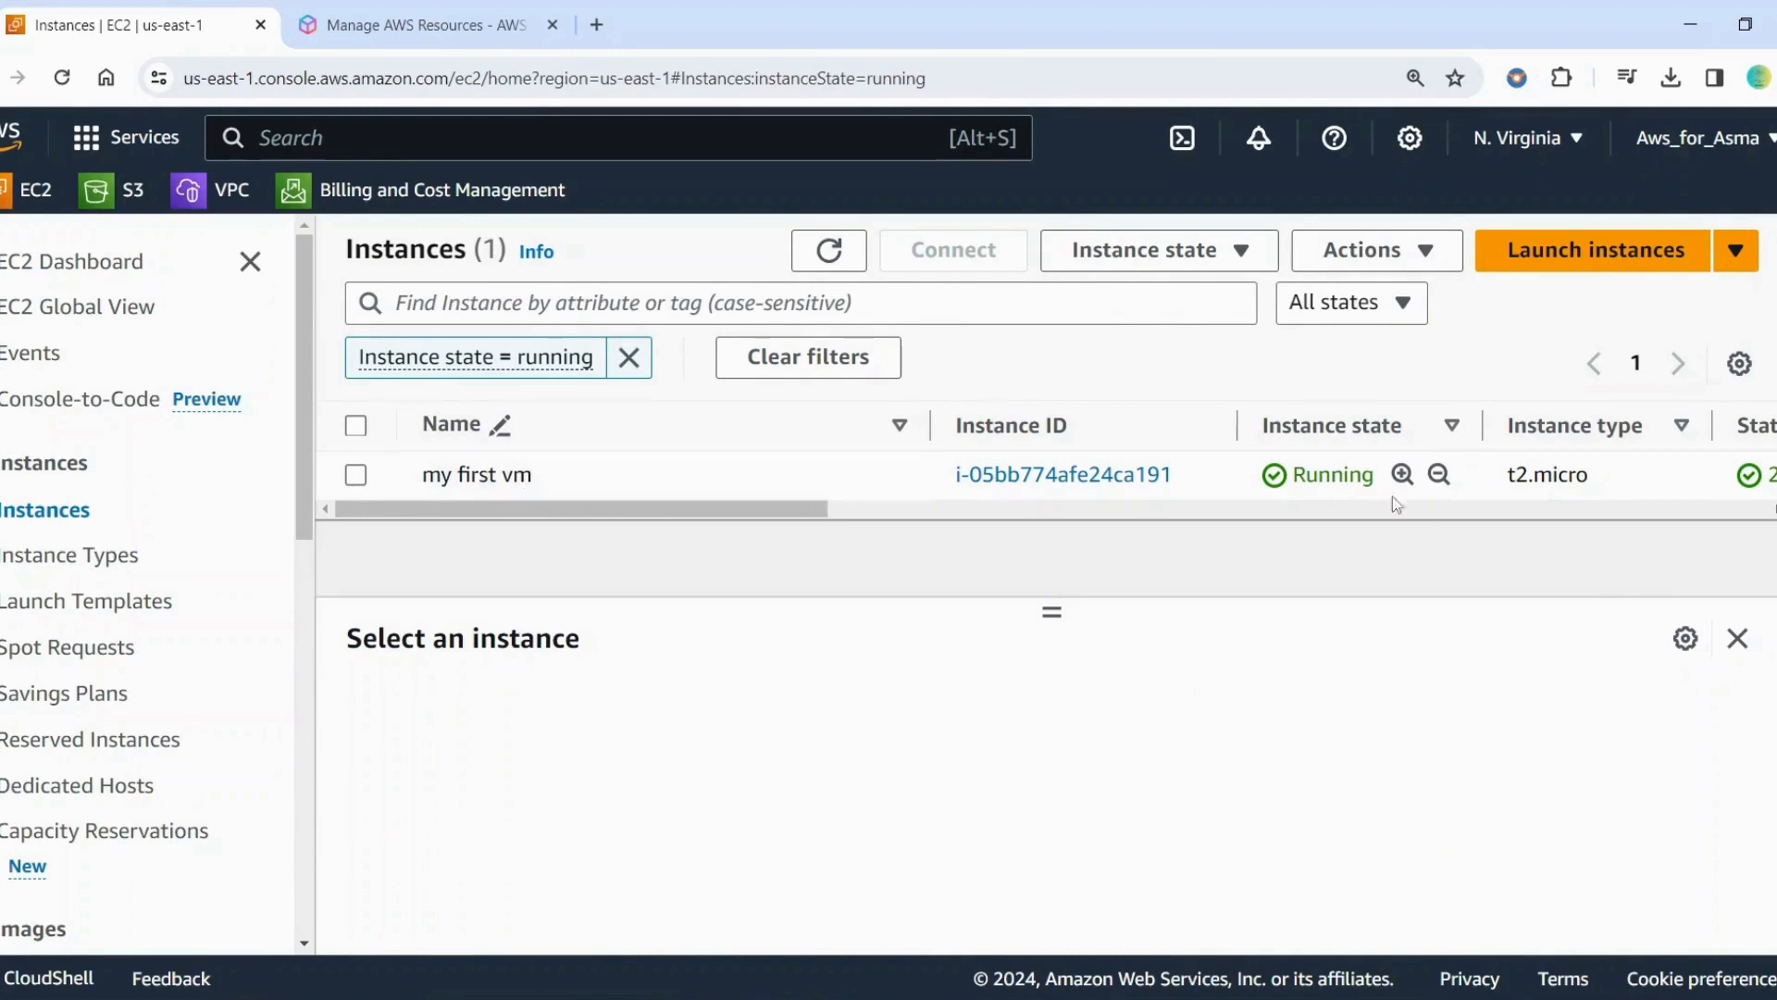
pyautogui.hscroll(6, 953, 495)
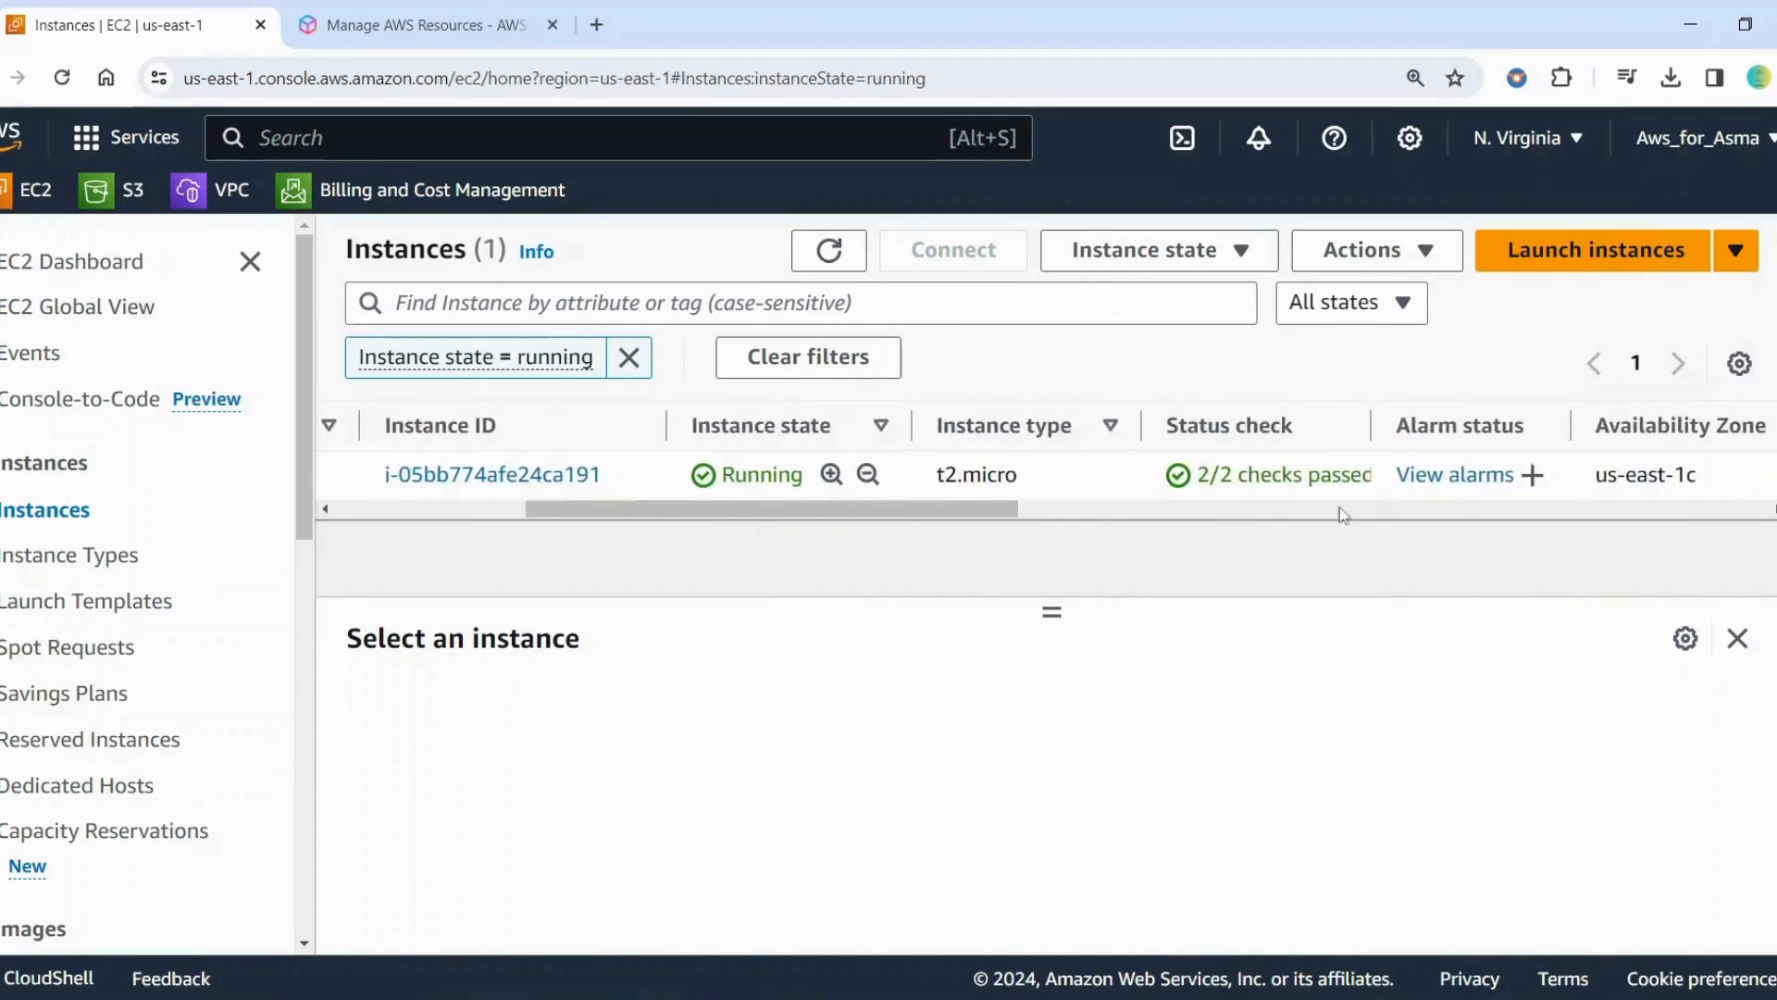
pyautogui.moveTo(659, 509); pyautogui.dragTo(335, 544)
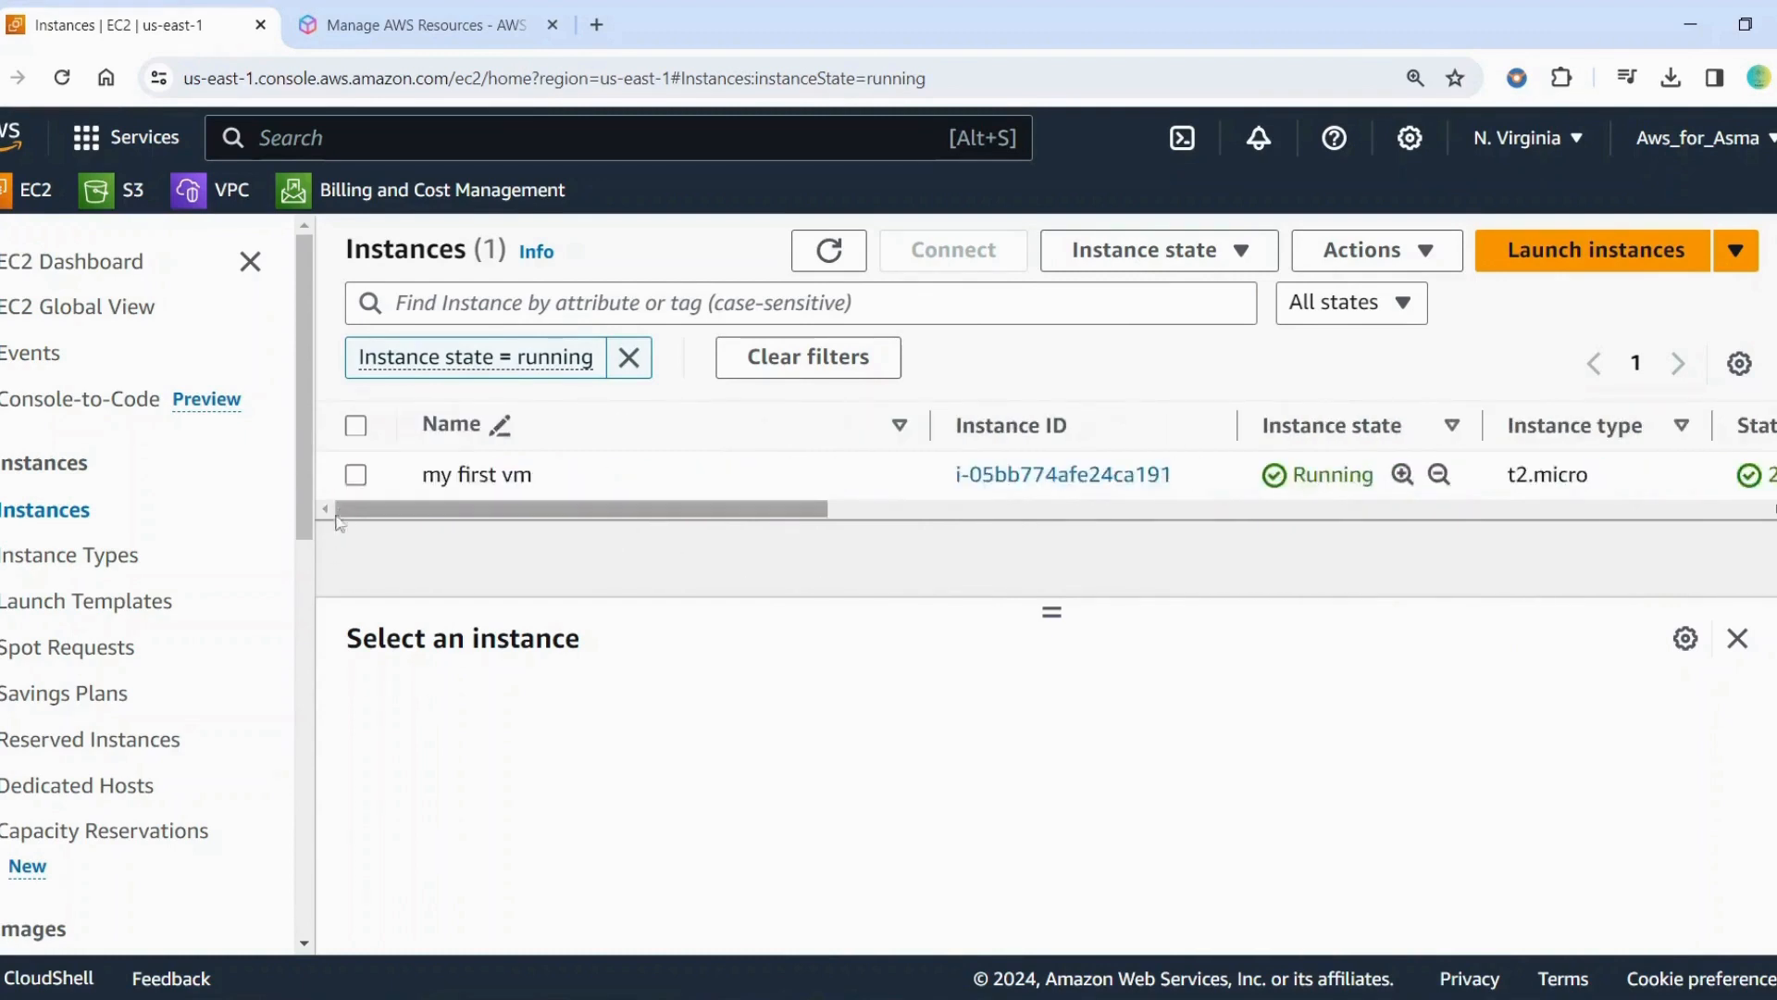
# Select the instance "my first vm" and examine its summary, including its IP addresses, hostname and instance type
pyautogui.click(355, 474)
pyautogui.scroll(-1, 738, 798)
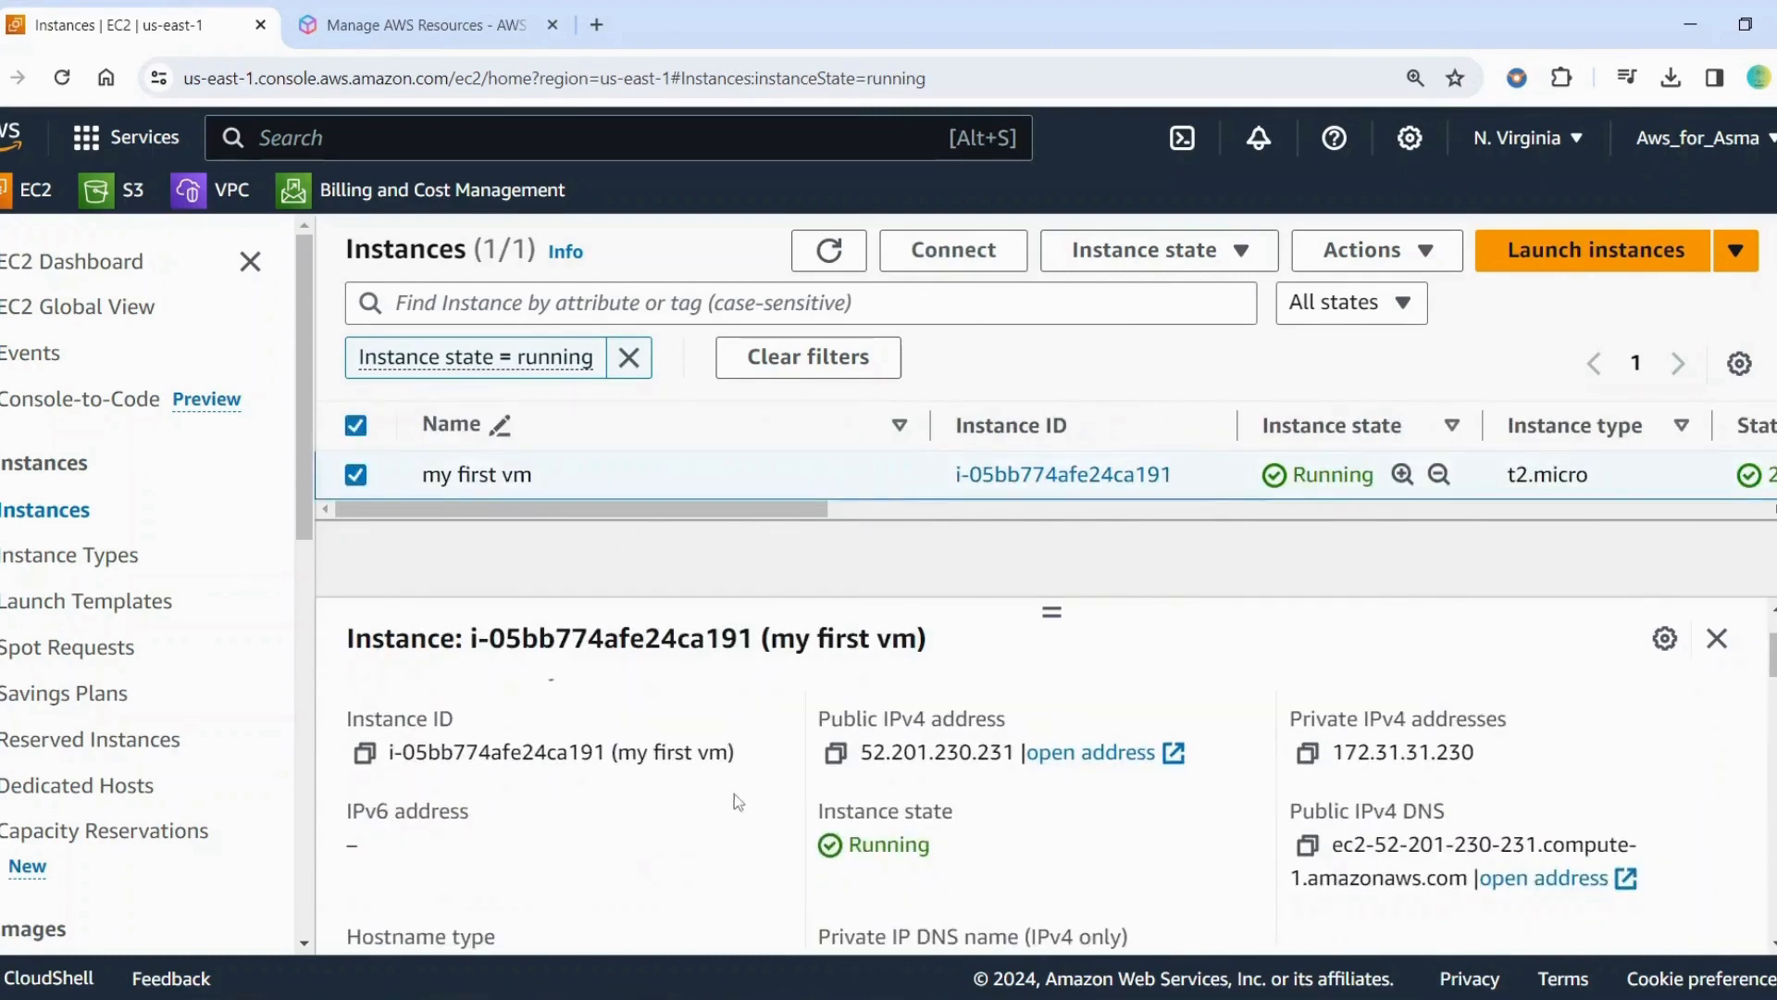
pyautogui.scroll(2, 398, 782)
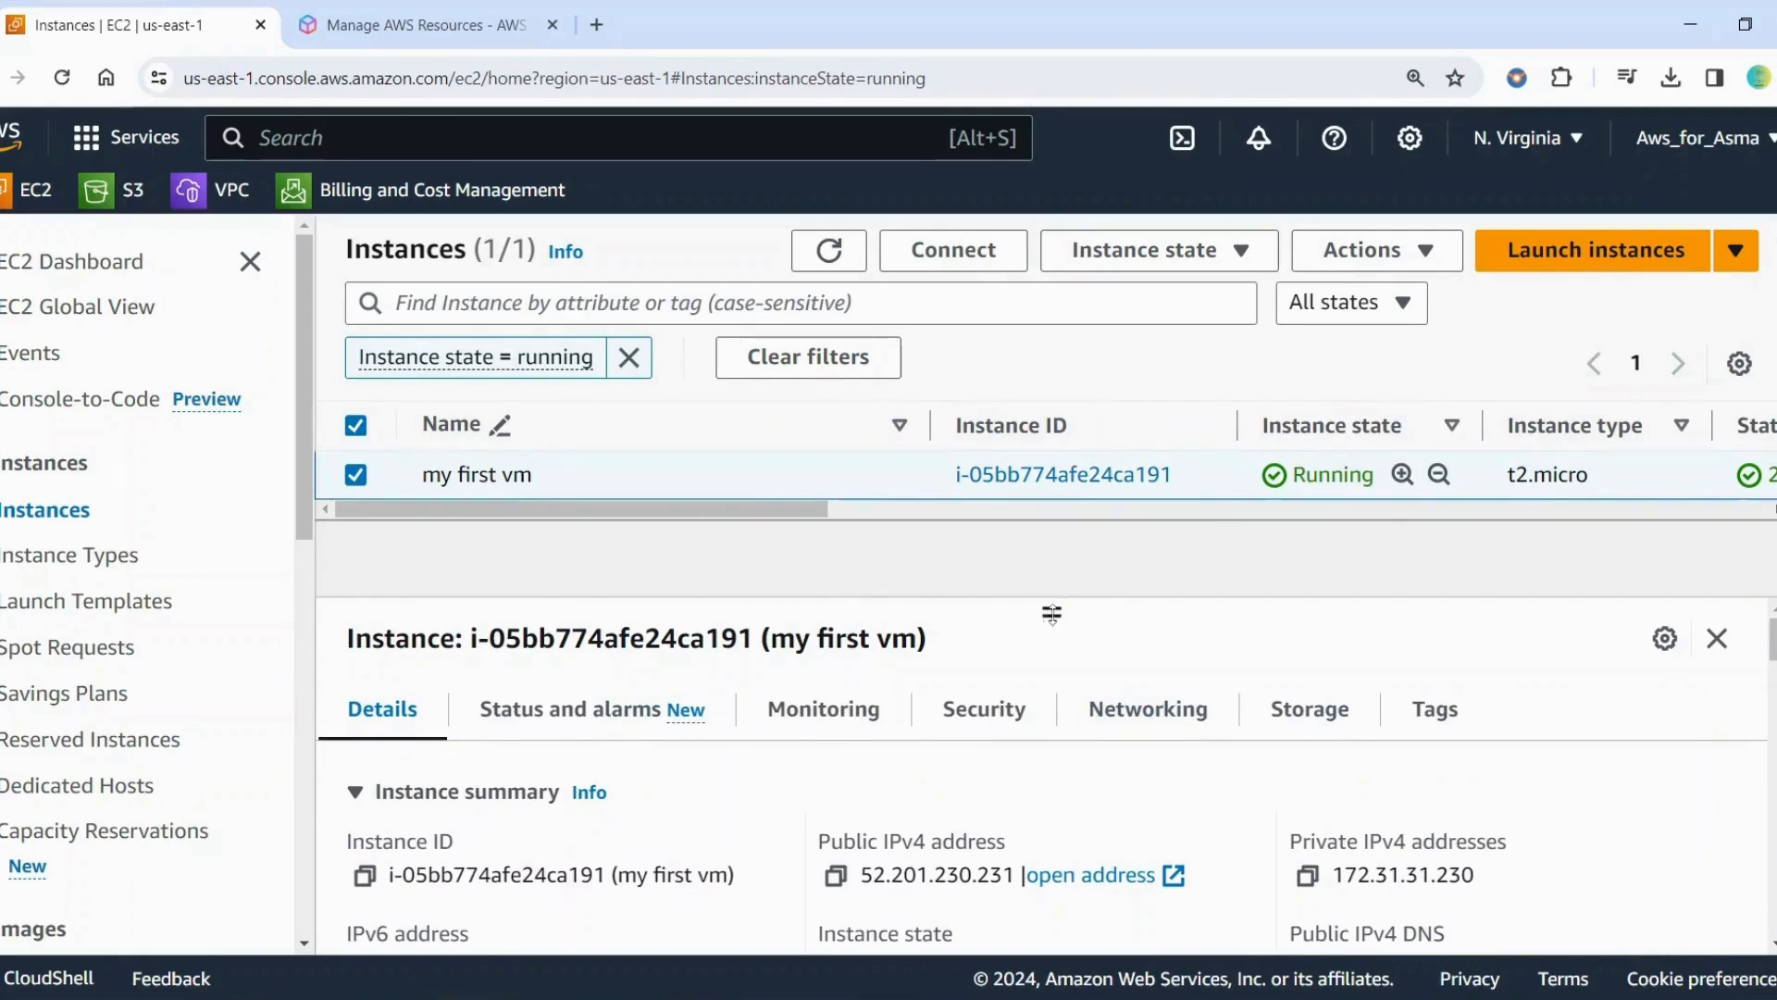
pyautogui.scroll(-2, 743, 773)
pyautogui.scroll(2, 748, 759)
pyautogui.scroll(-3, 1422, 866)
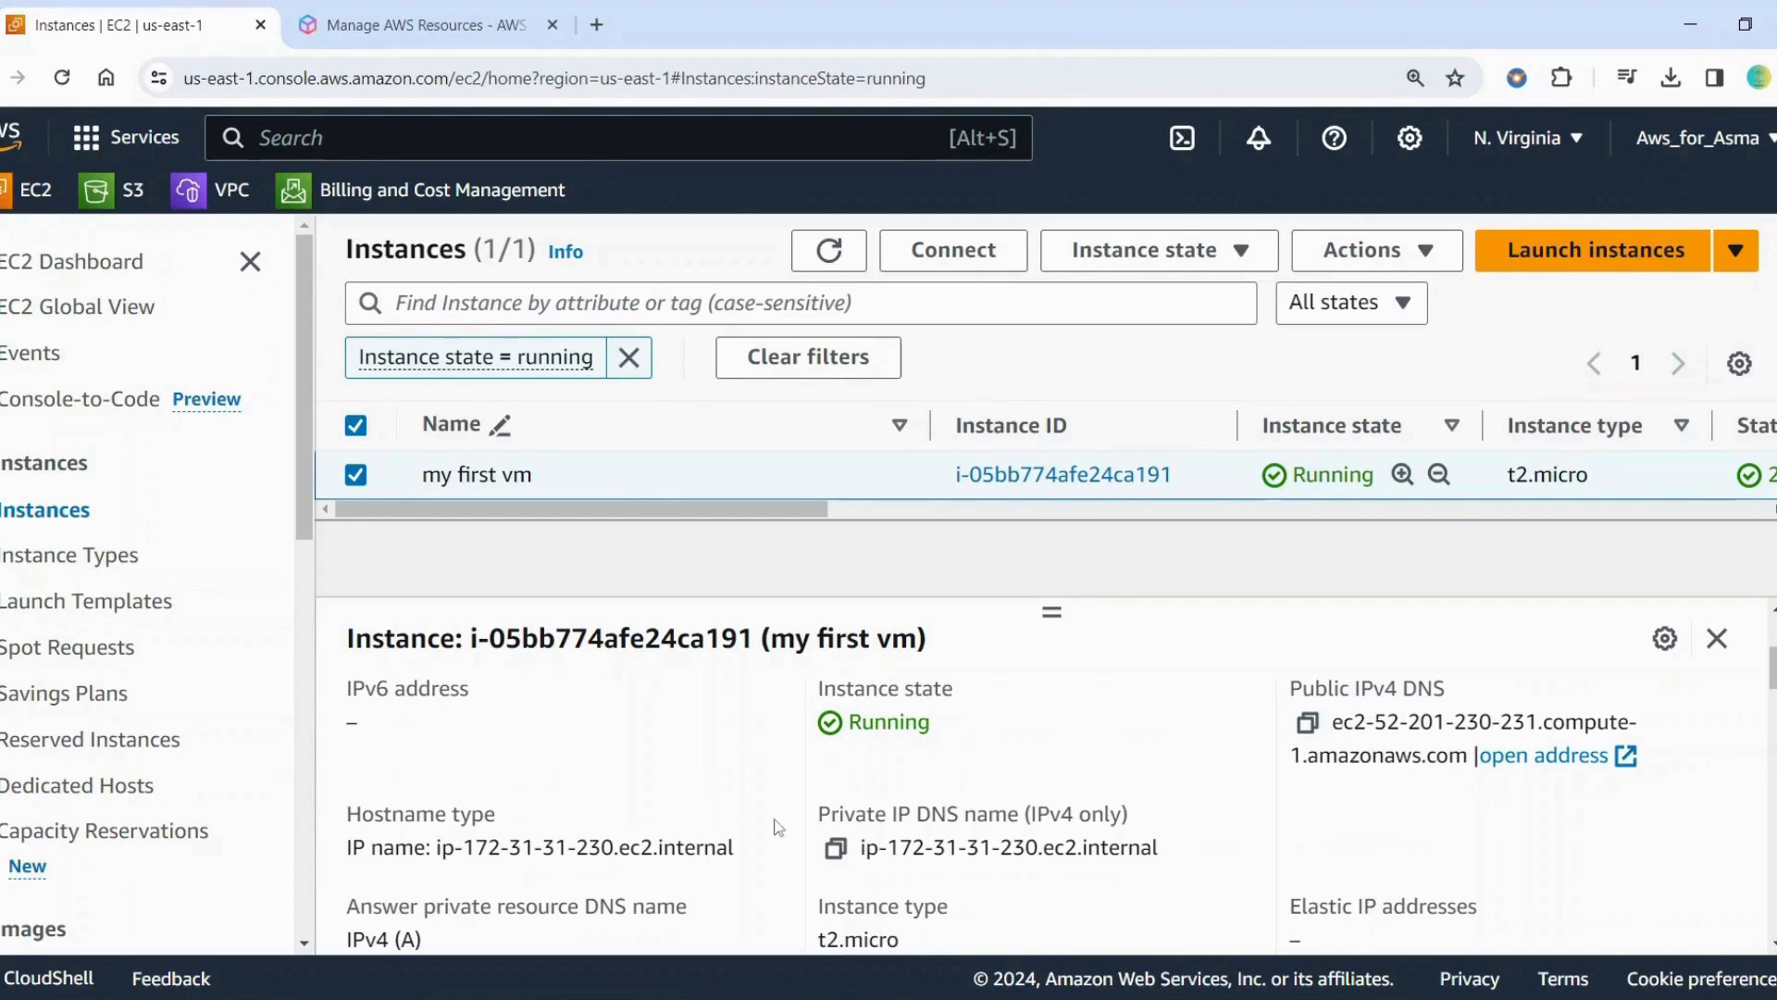
pyautogui.scroll(-2, 776, 827)
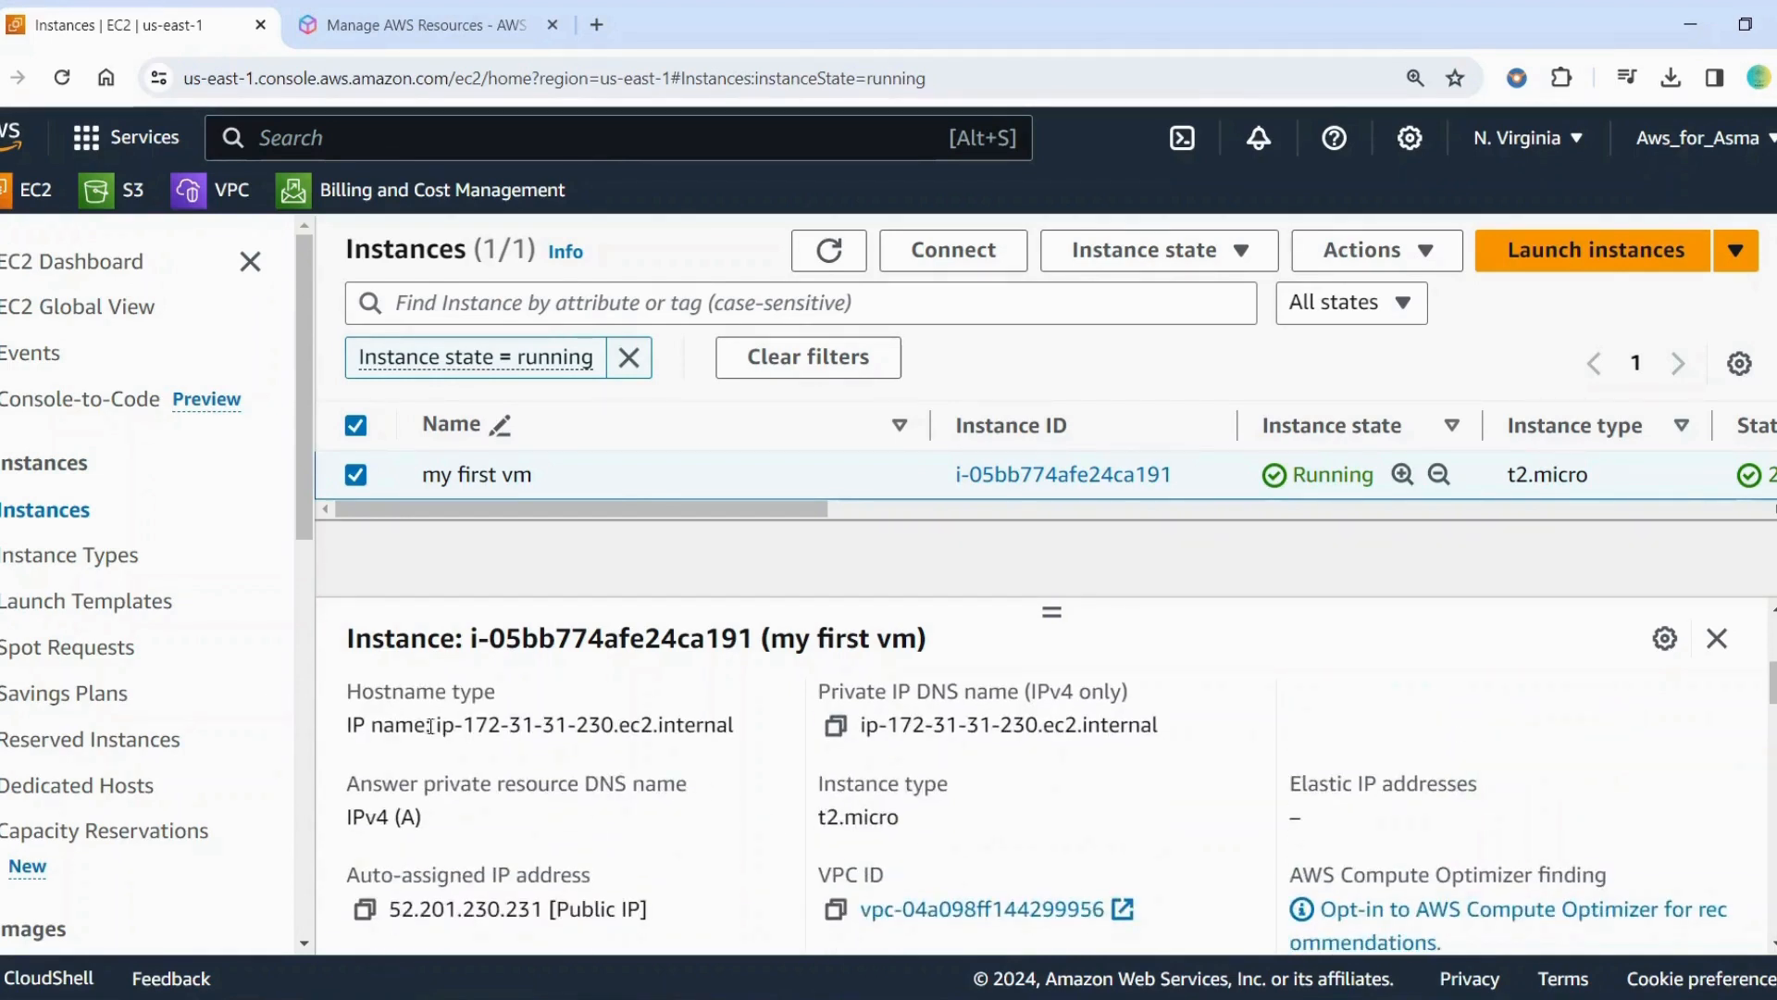
pyautogui.scroll(2, 1064, 777)
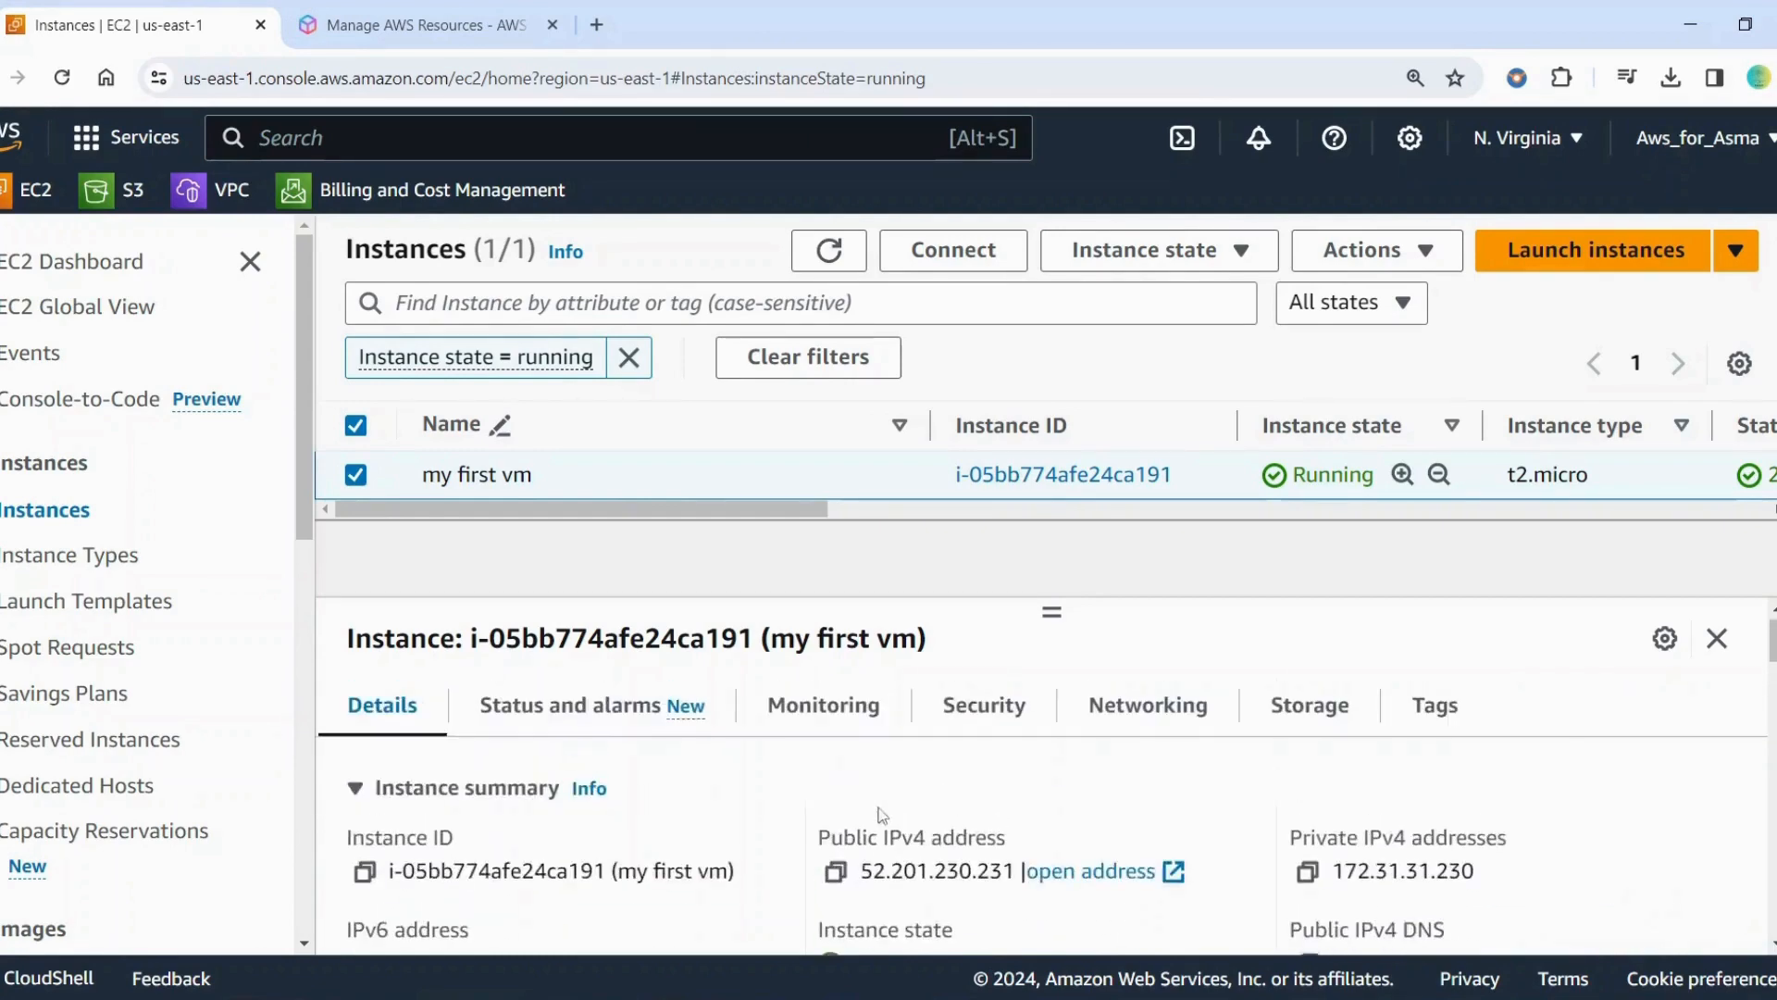
# Check the instance's status checks and its monitoring graphs for CPU utilization and network traffic
pyautogui.click(536, 720)
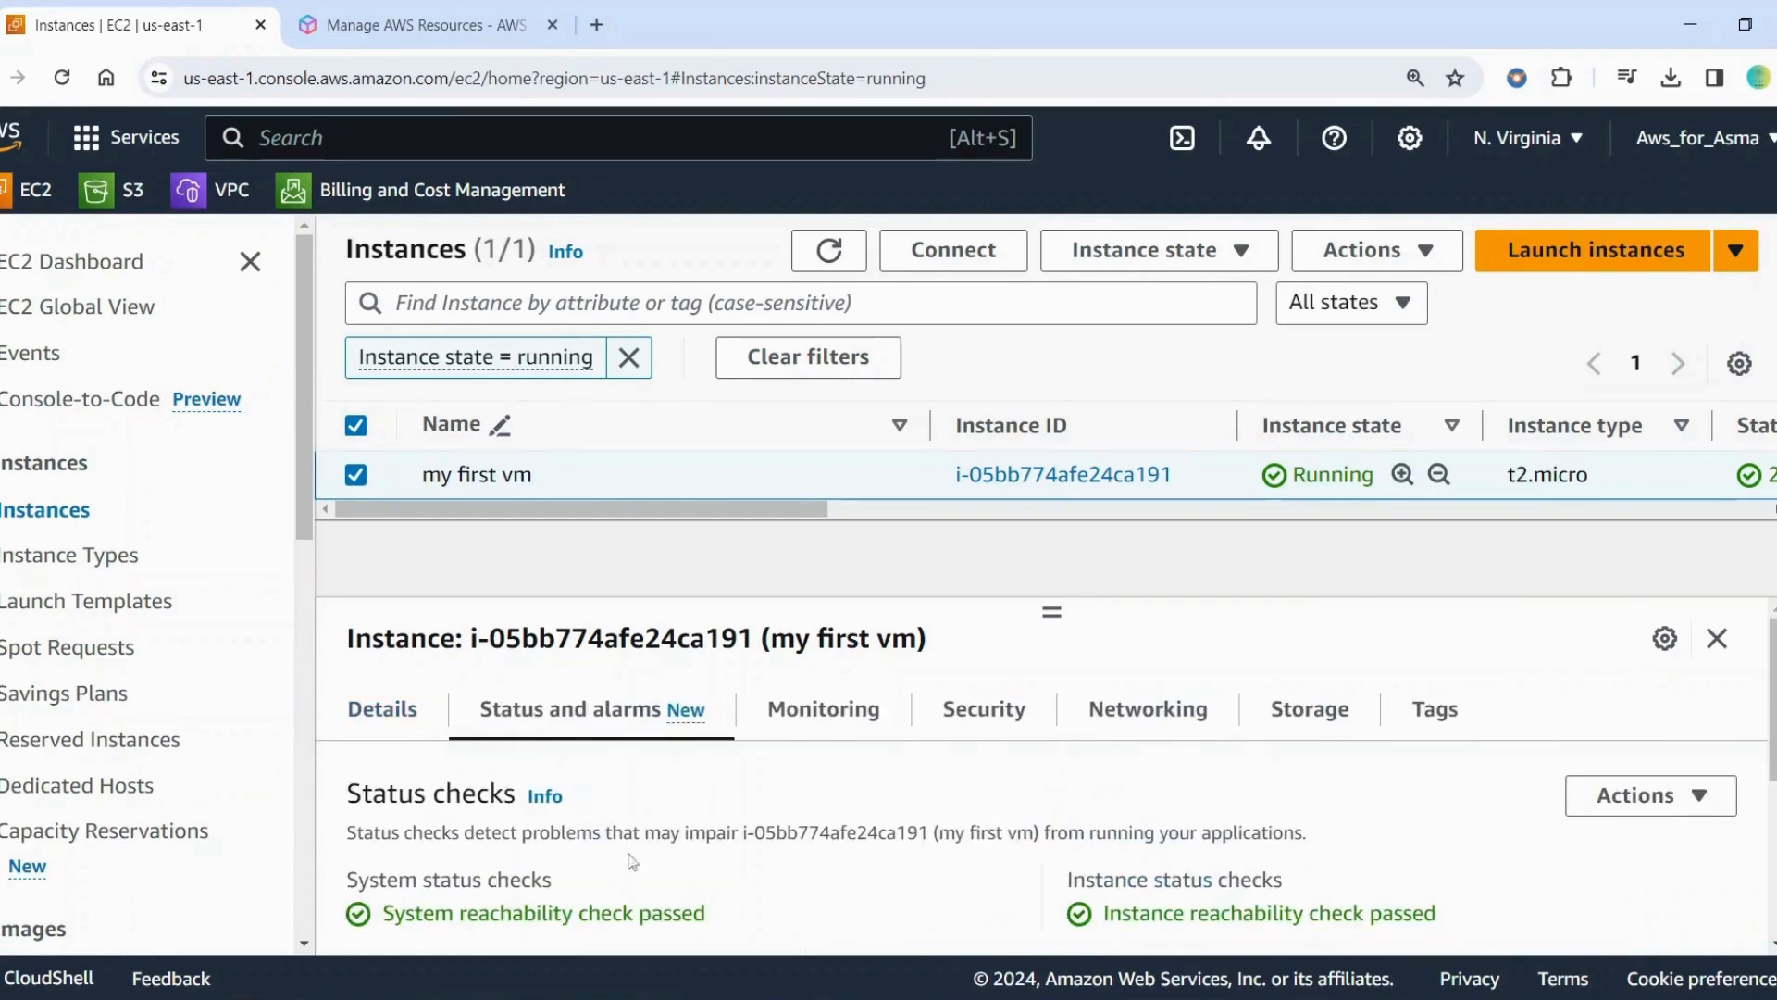
pyautogui.click(845, 724)
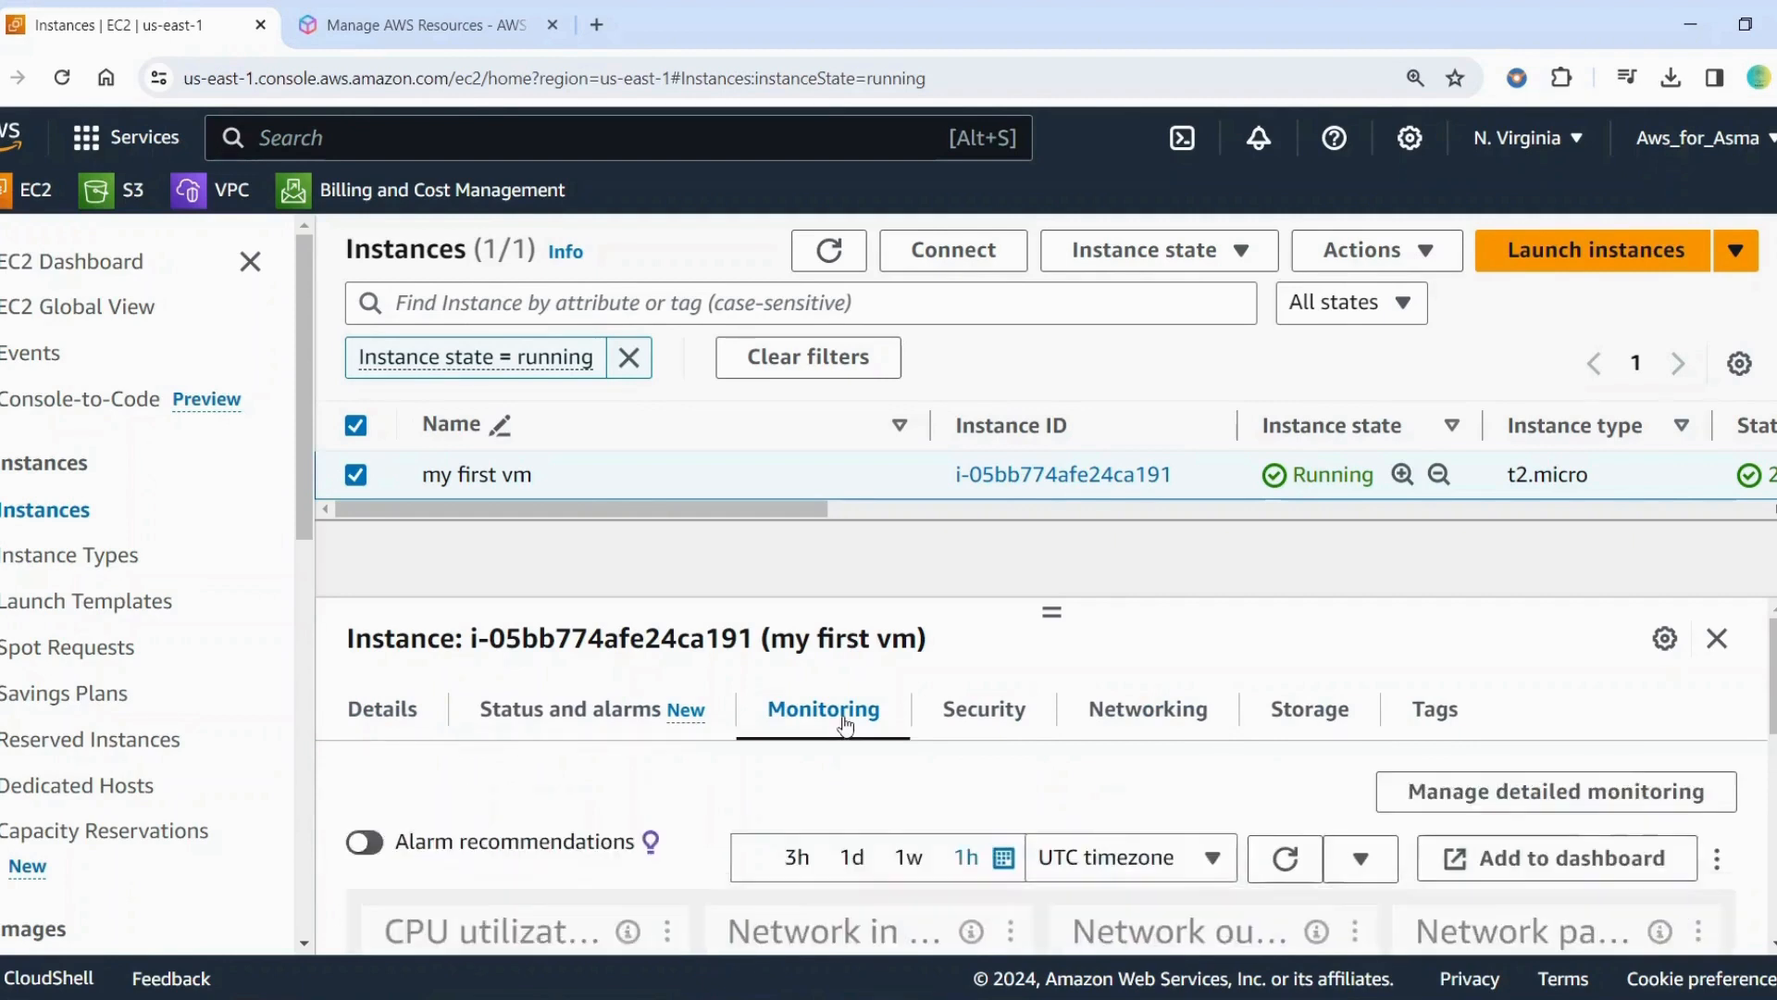
pyautogui.scroll(-1, 1217, 913)
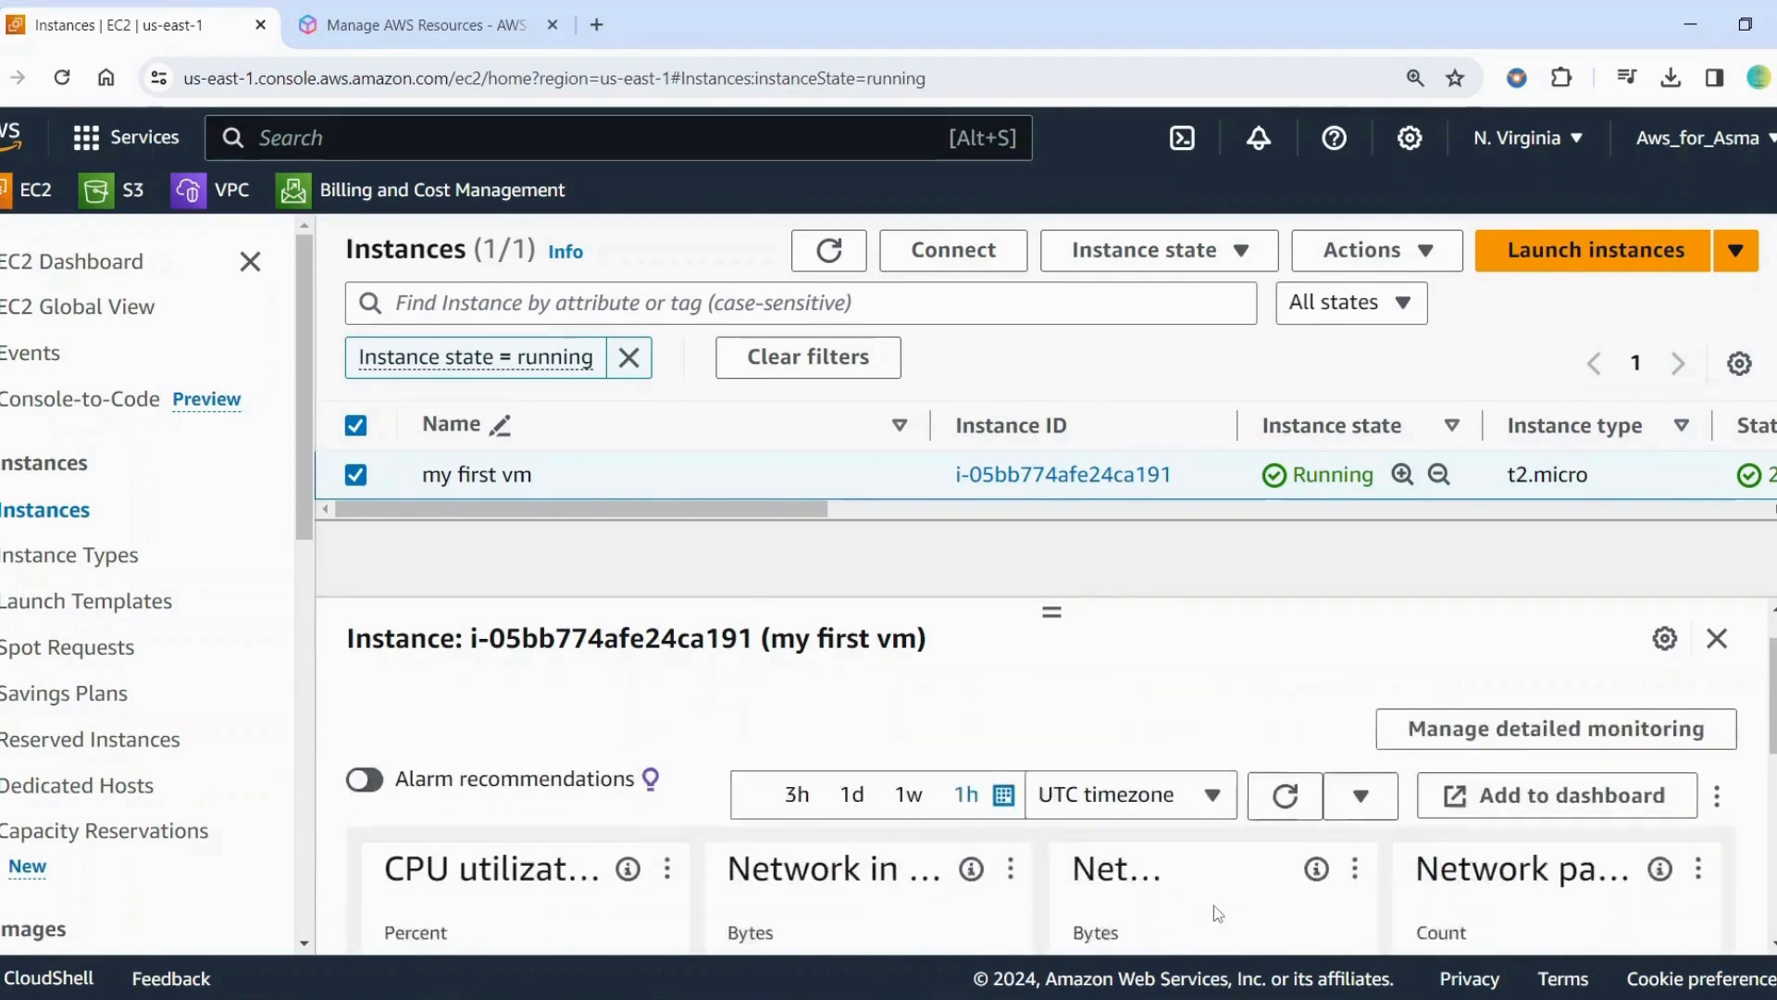
pyautogui.scroll(-1, 1217, 914)
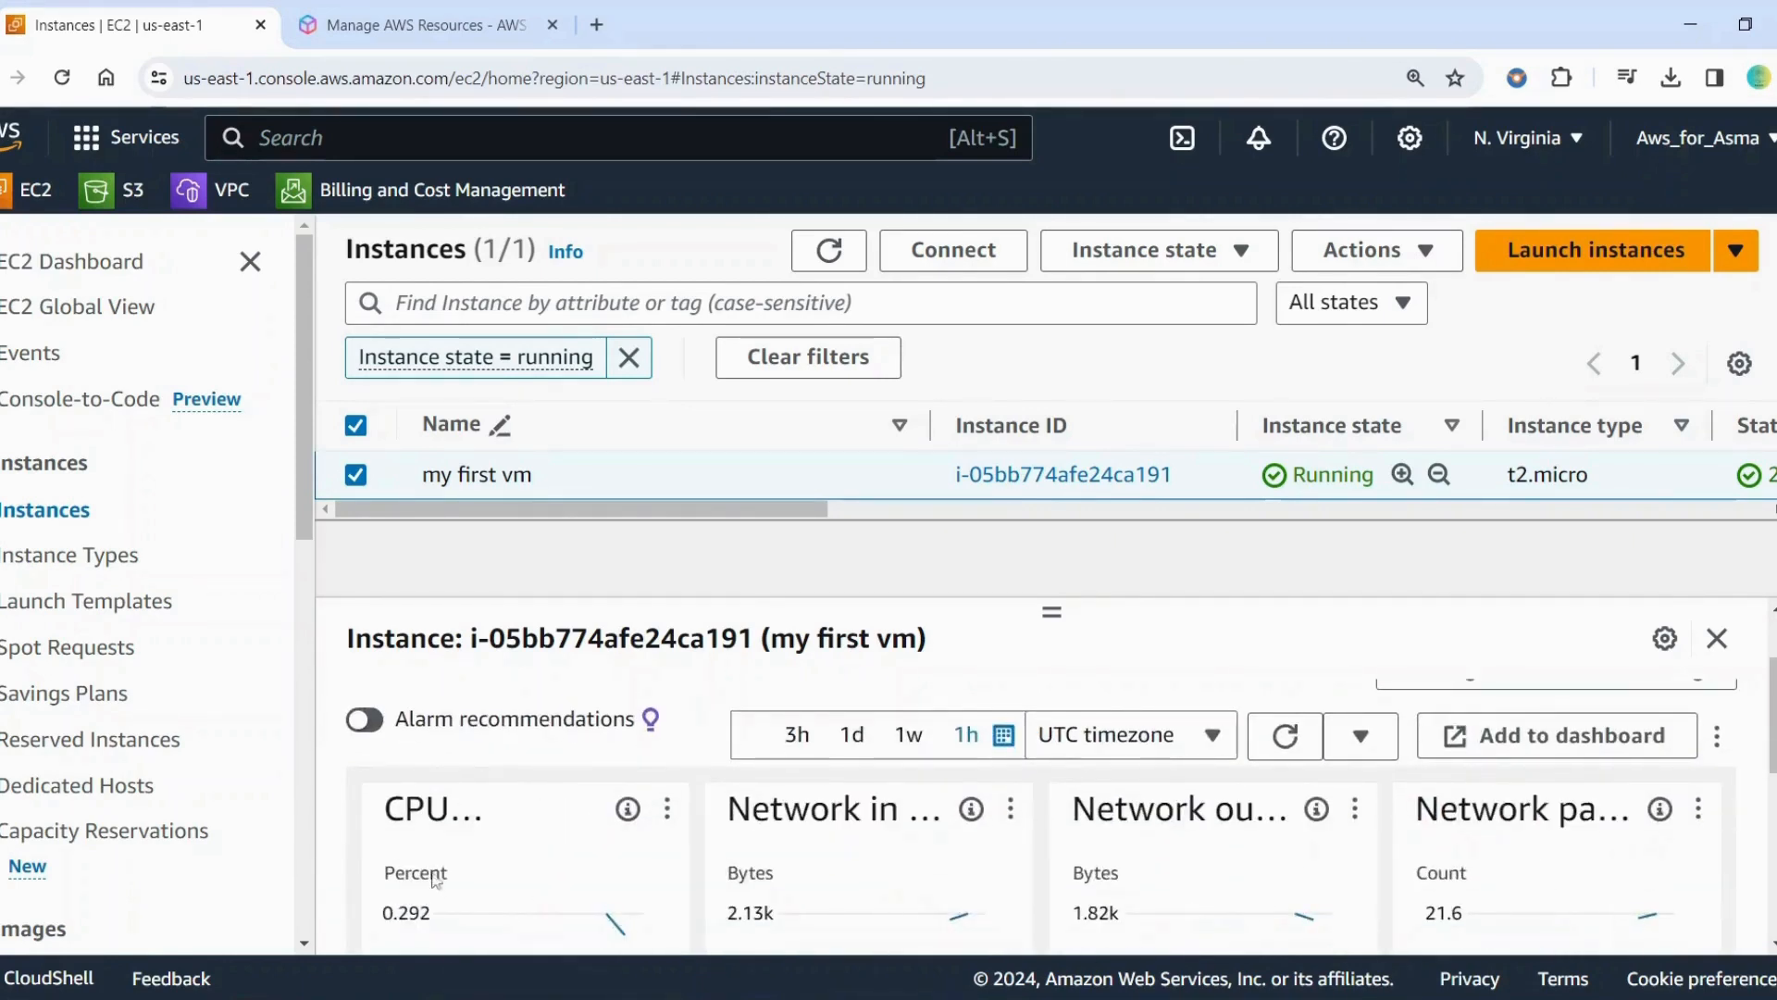
pyautogui.scroll(2, 435, 879)
# Examine the instance's security details, including its security group and inbound rules
pyautogui.click(953, 711)
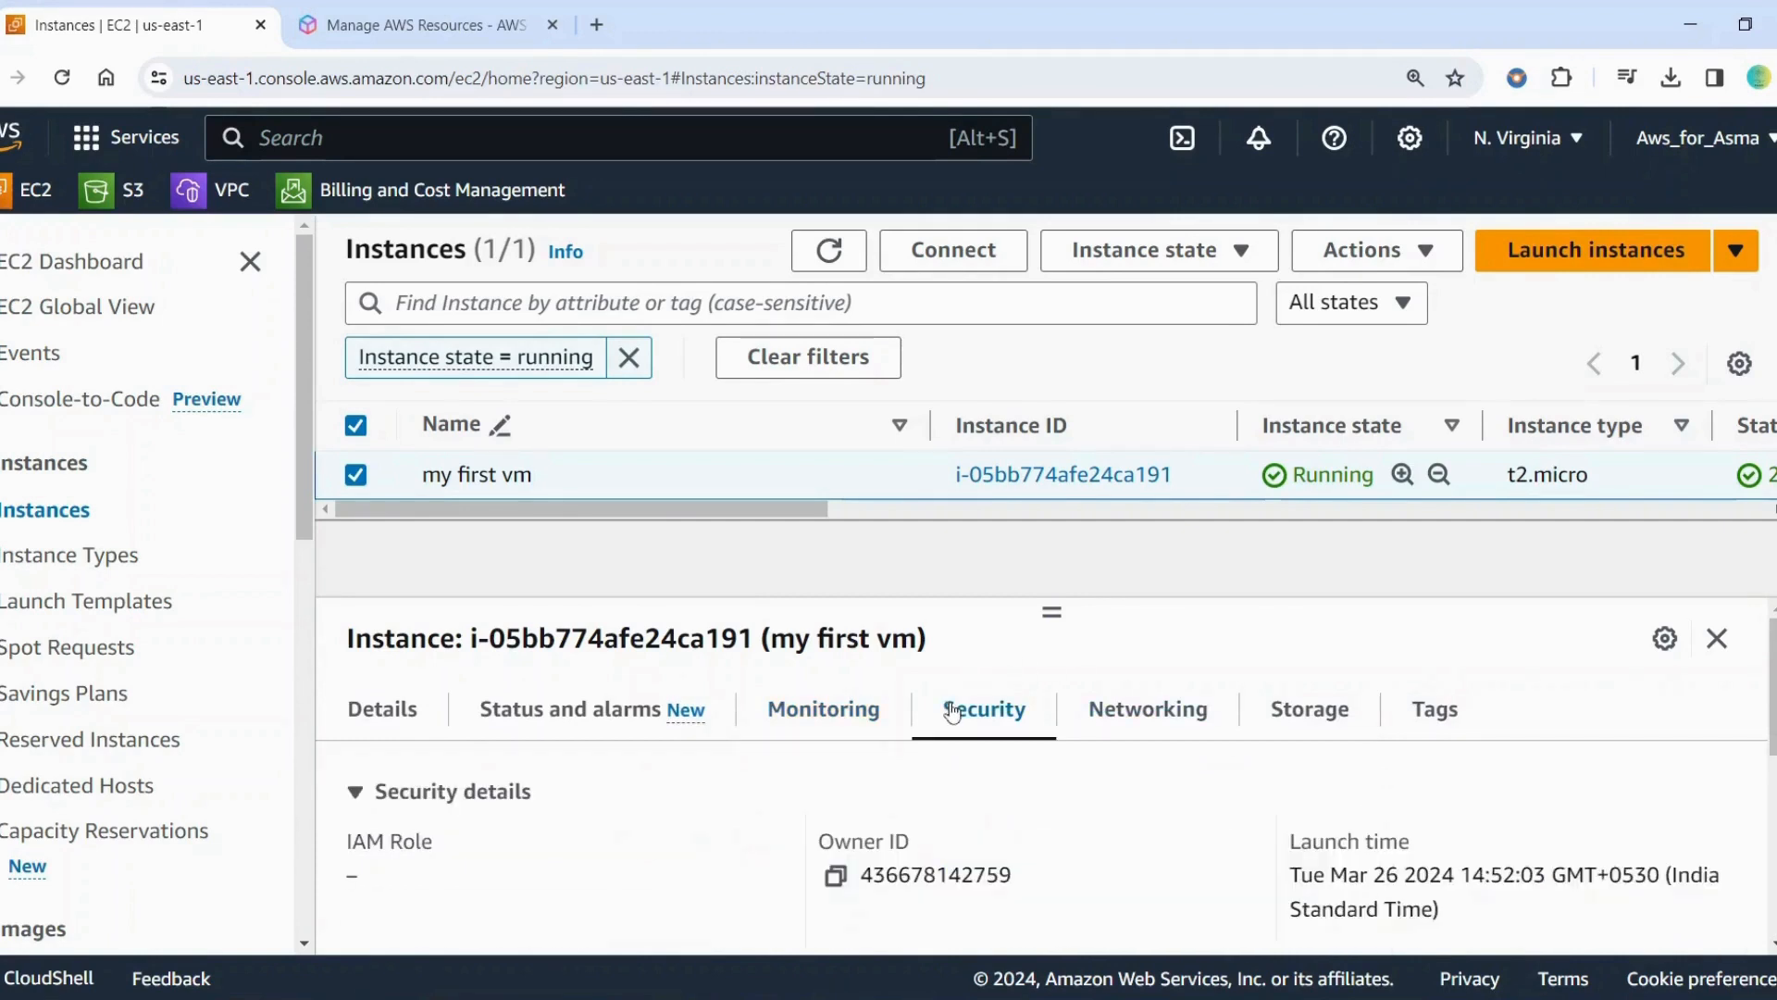
pyautogui.scroll(-1, 1218, 881)
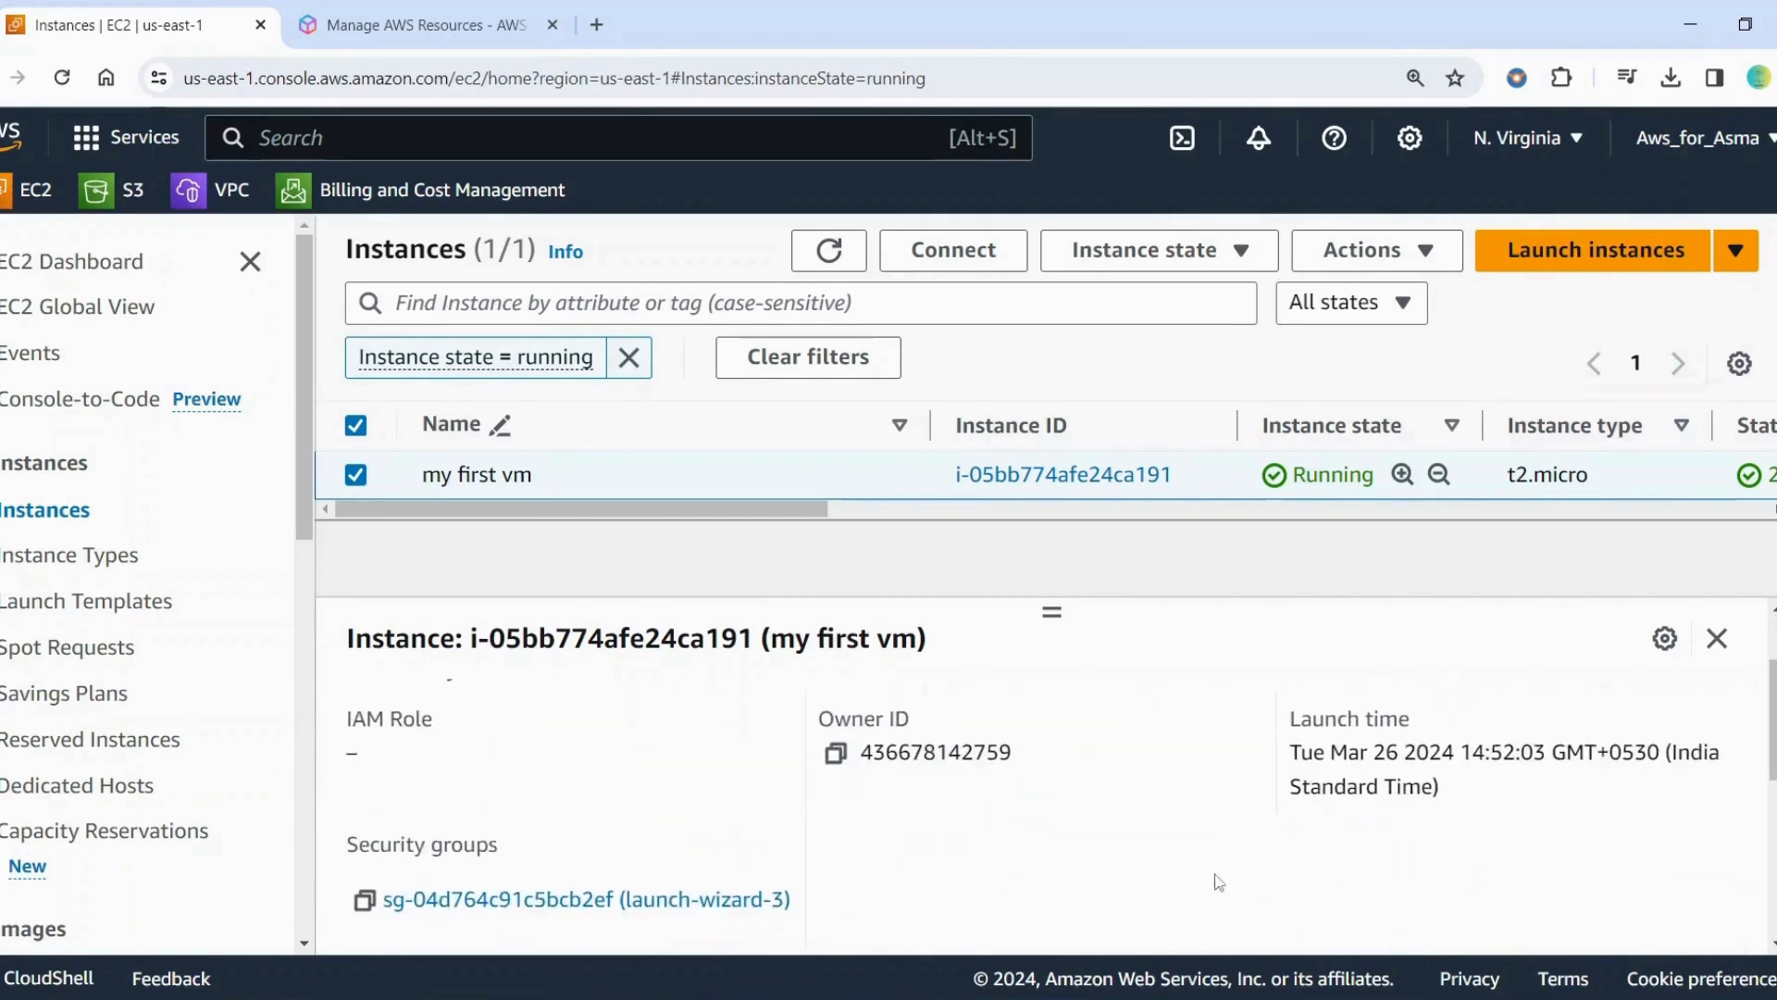
pyautogui.scroll(-2, 949, 874)
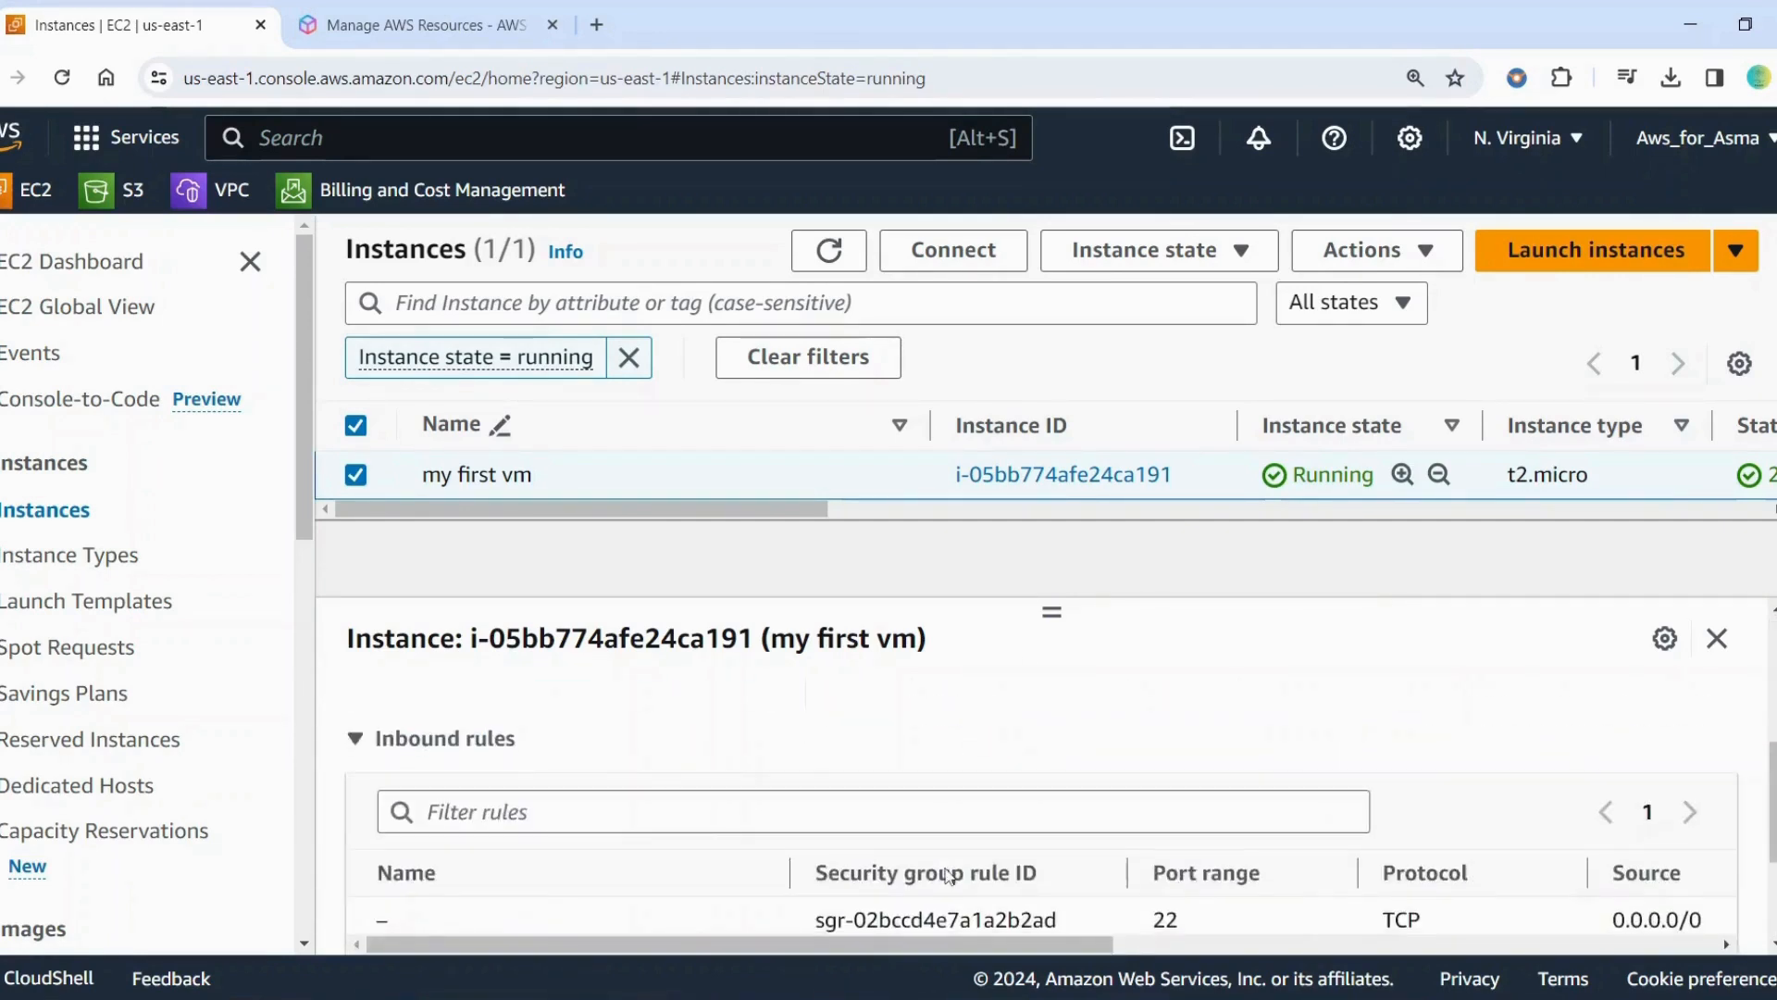
# Check the port ranges of the instance's inbound rules and review its networking, storage and tag details
pyautogui.scroll(-2, 1410, 836)
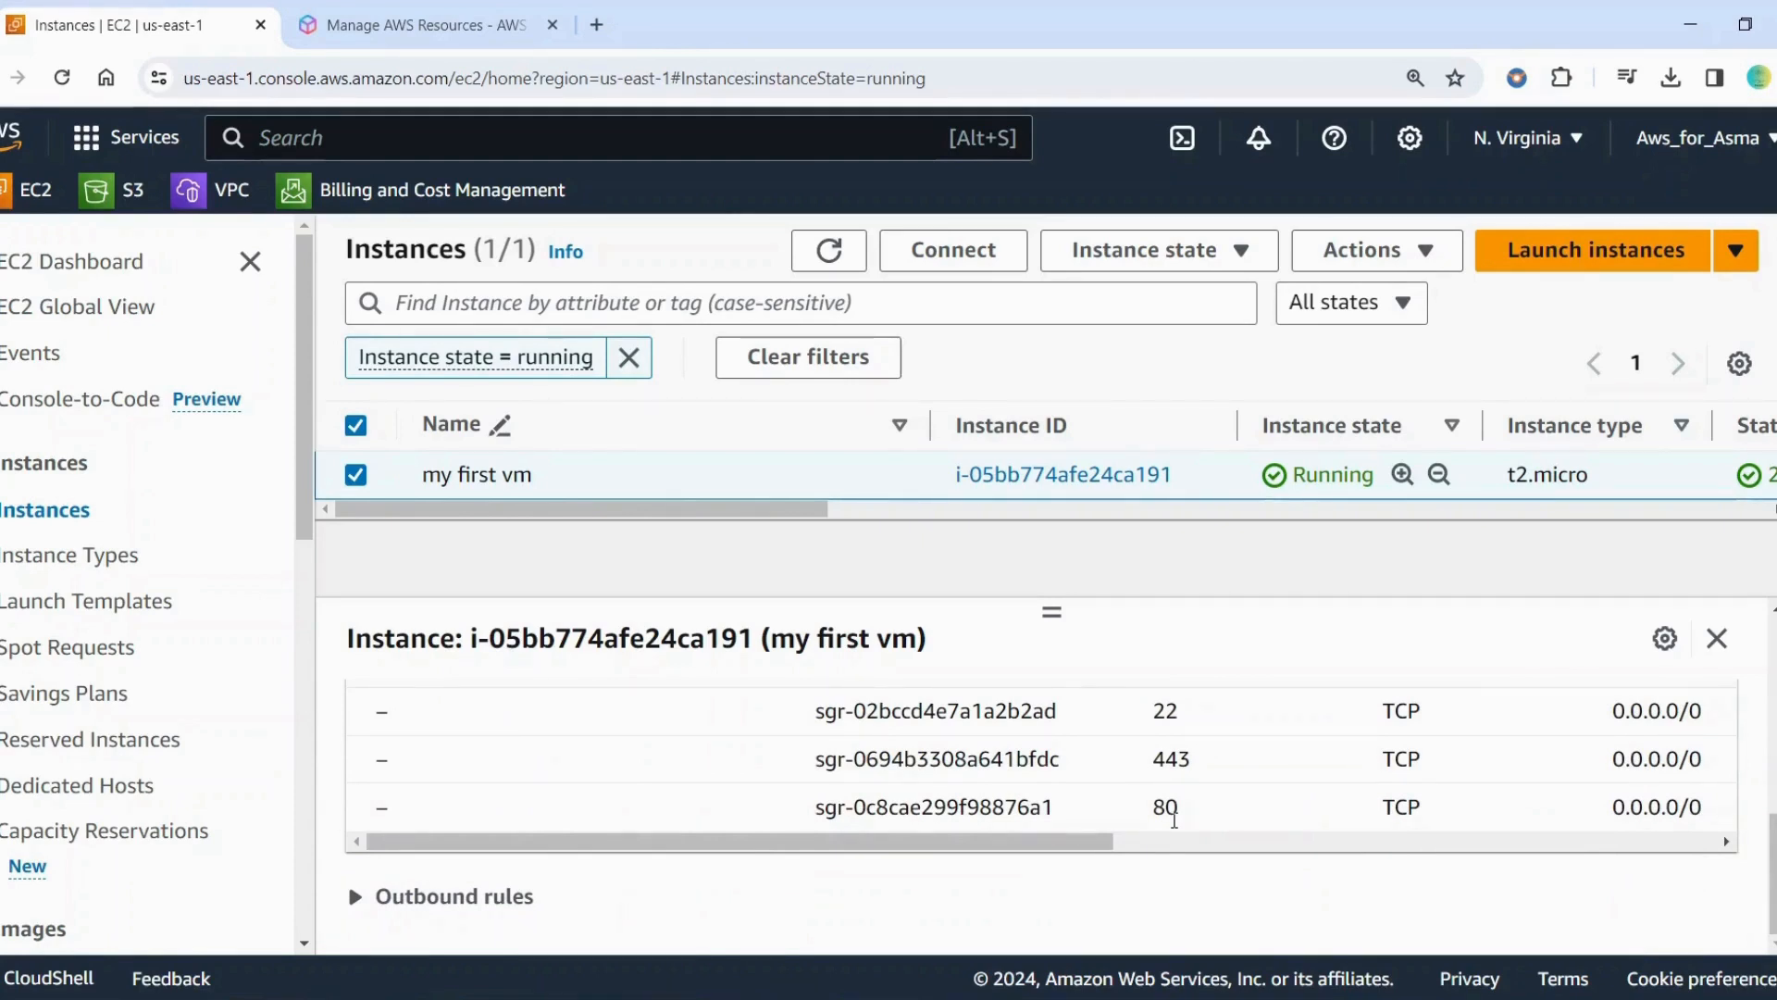
pyautogui.scroll(5, 1157, 819)
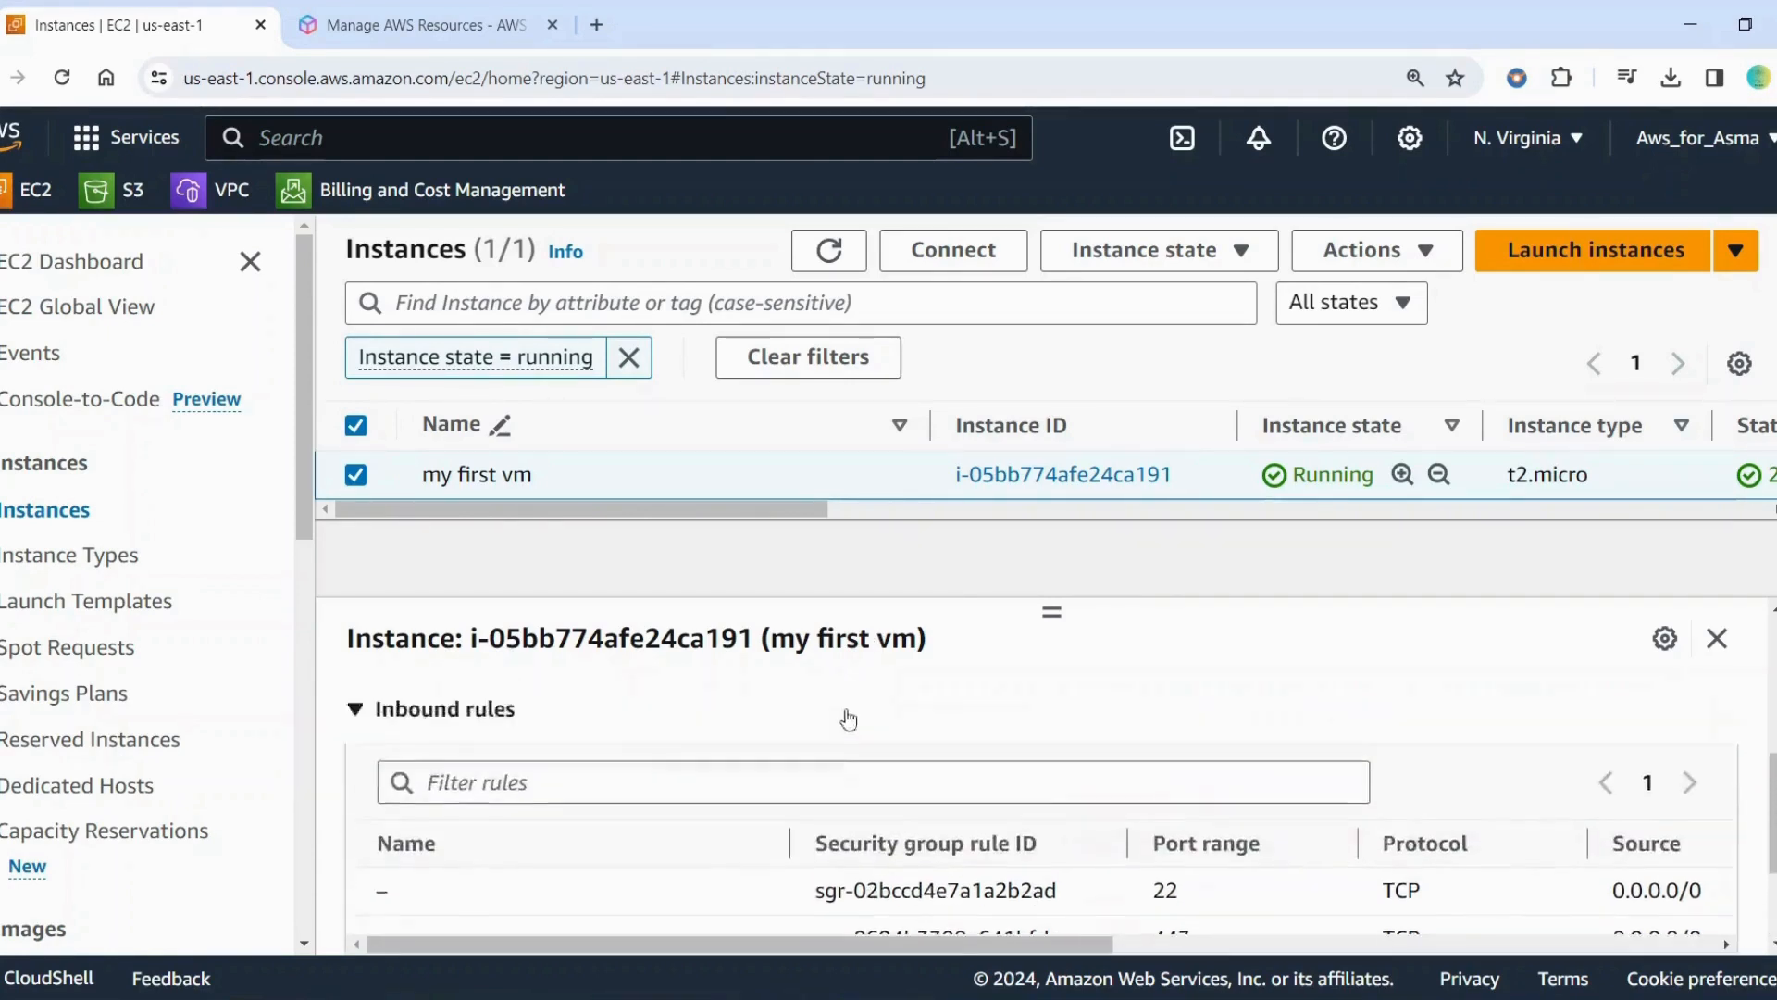
pyautogui.click(1162, 712)
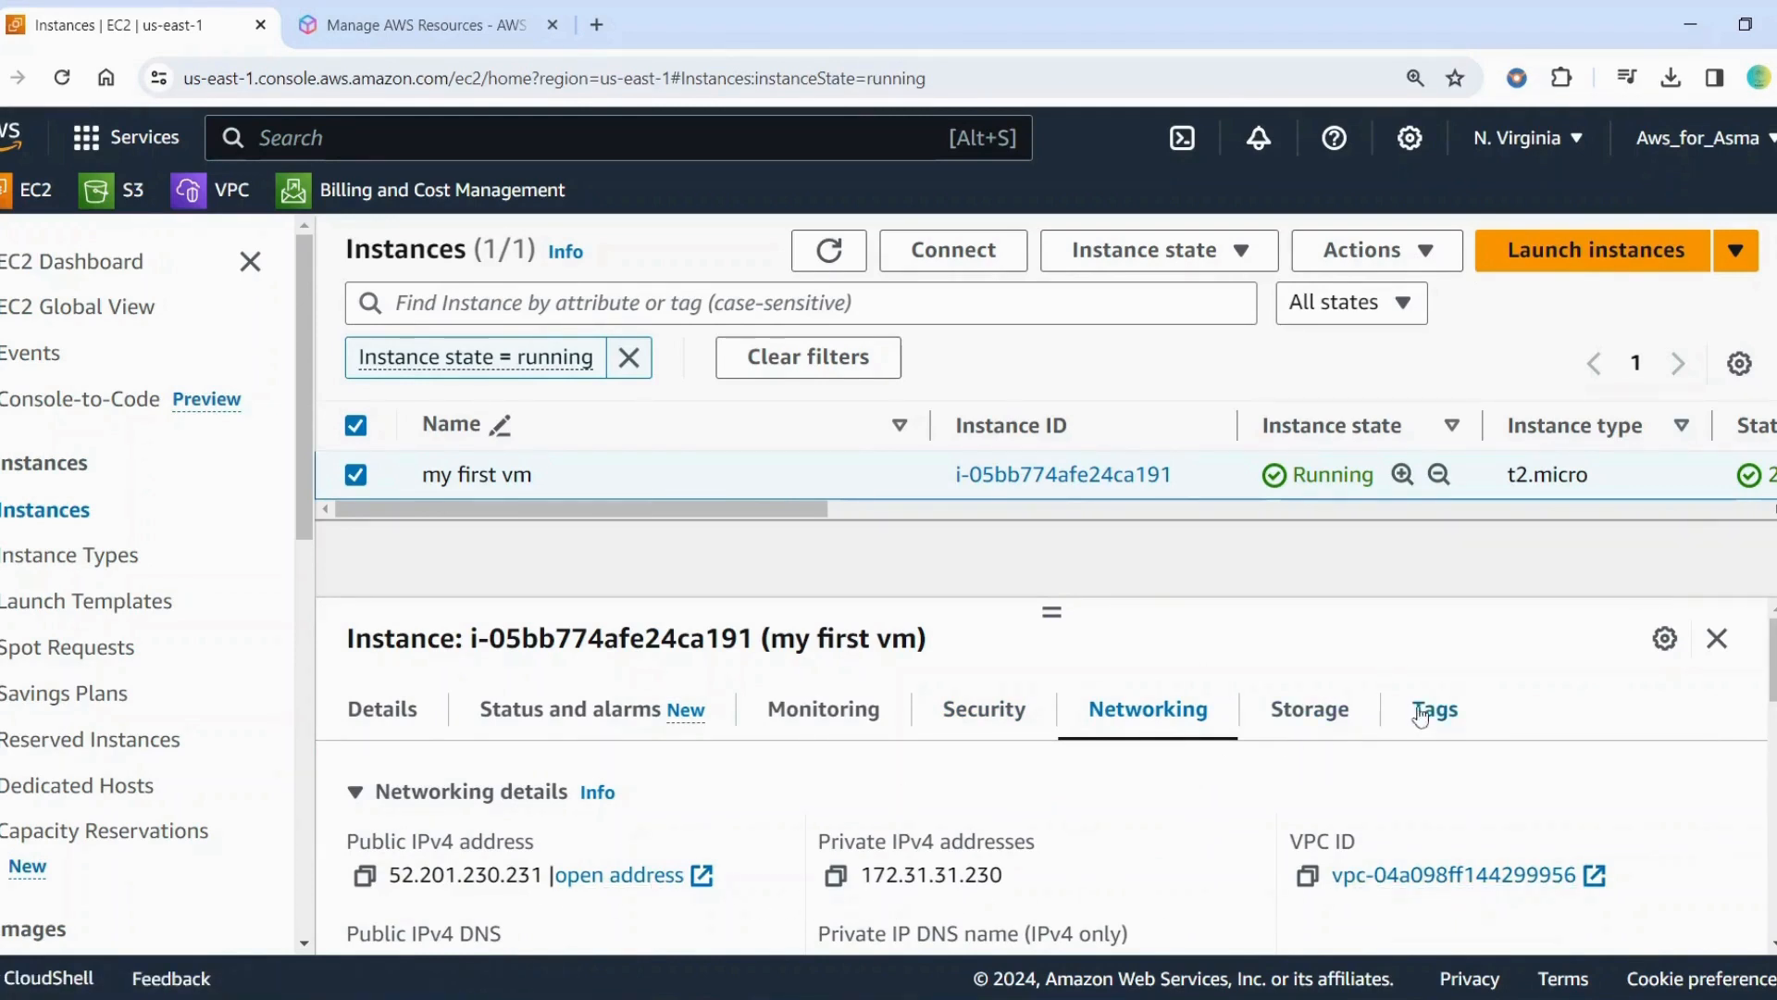
pyautogui.click(1291, 711)
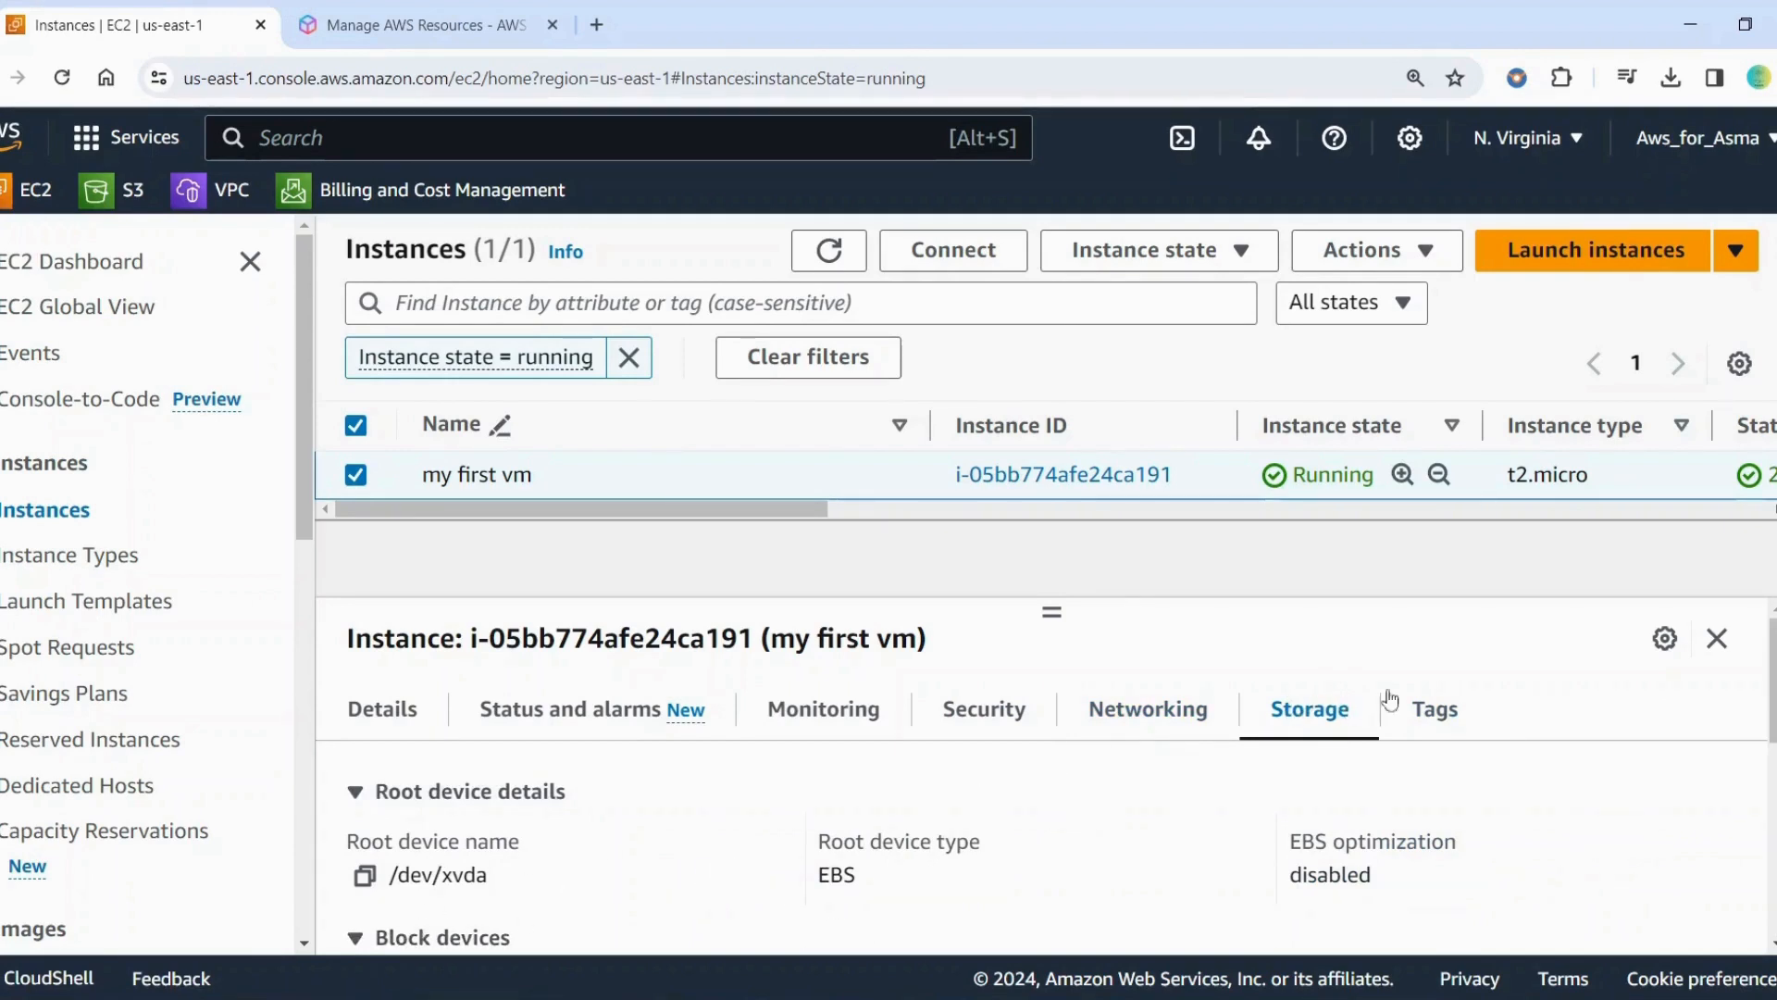
pyautogui.click(1430, 712)
pyautogui.scroll(-1, 594, 798)
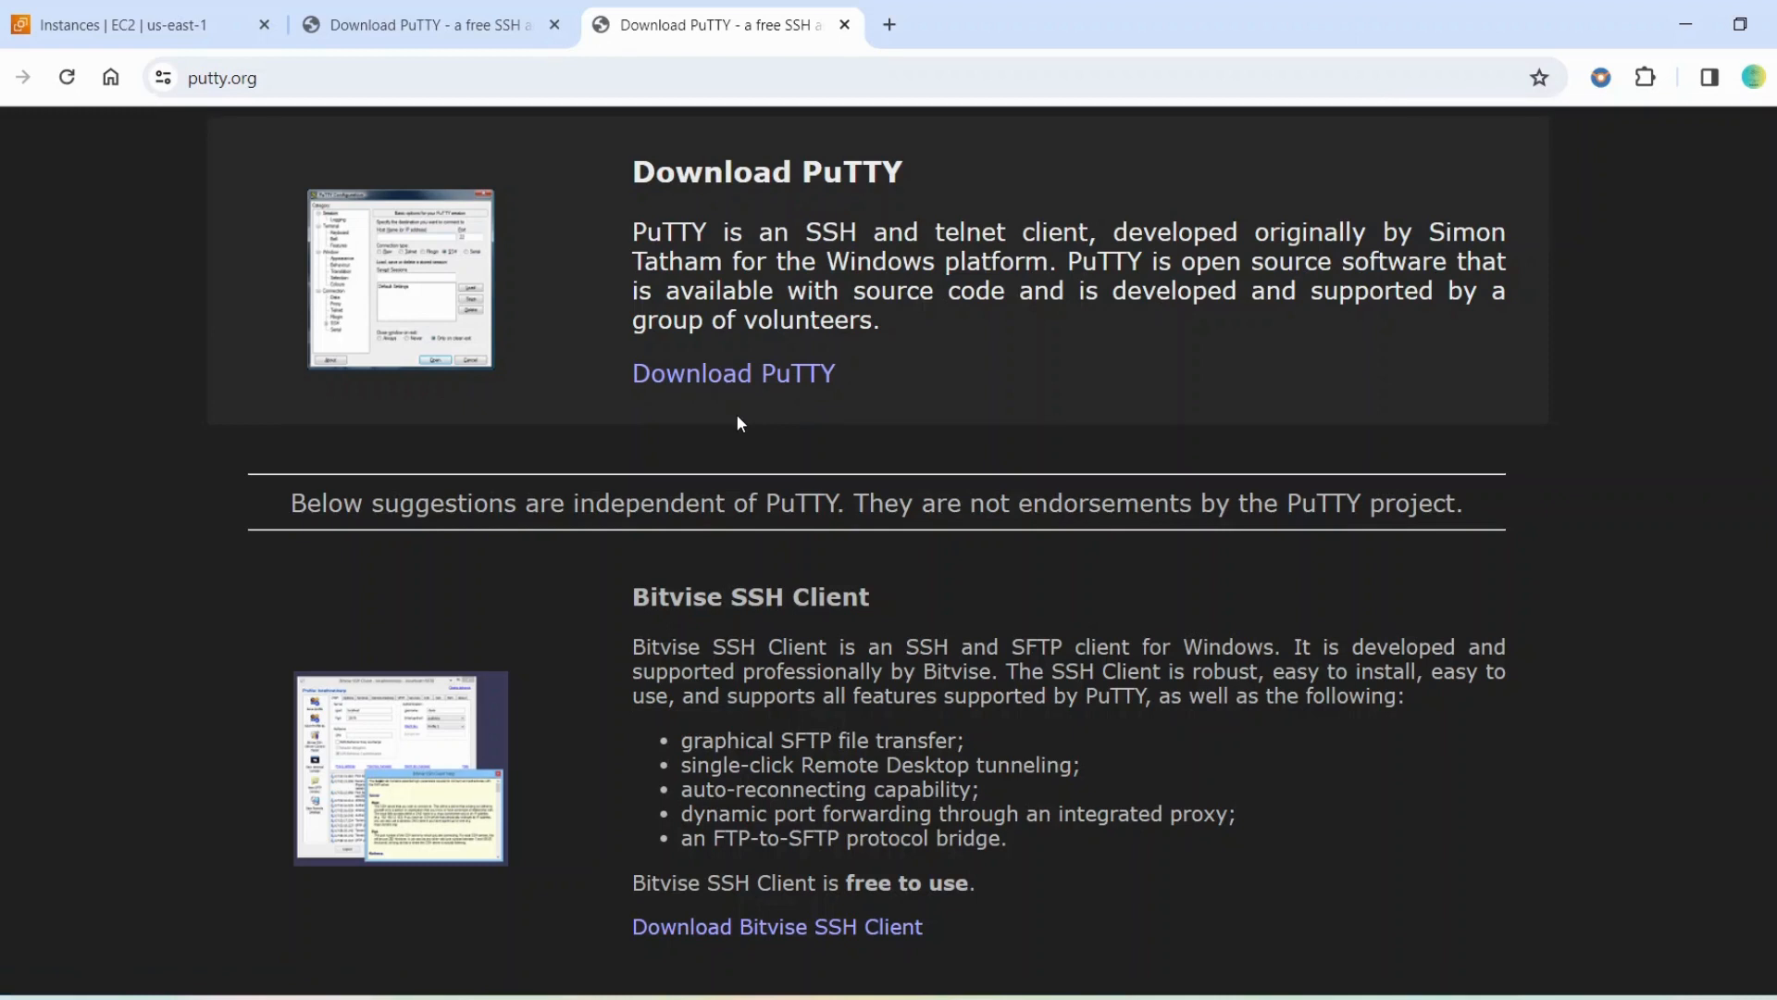
# Close the two PuTTY download pages and launch the installed PuTTY application
pyautogui.click(845, 25)
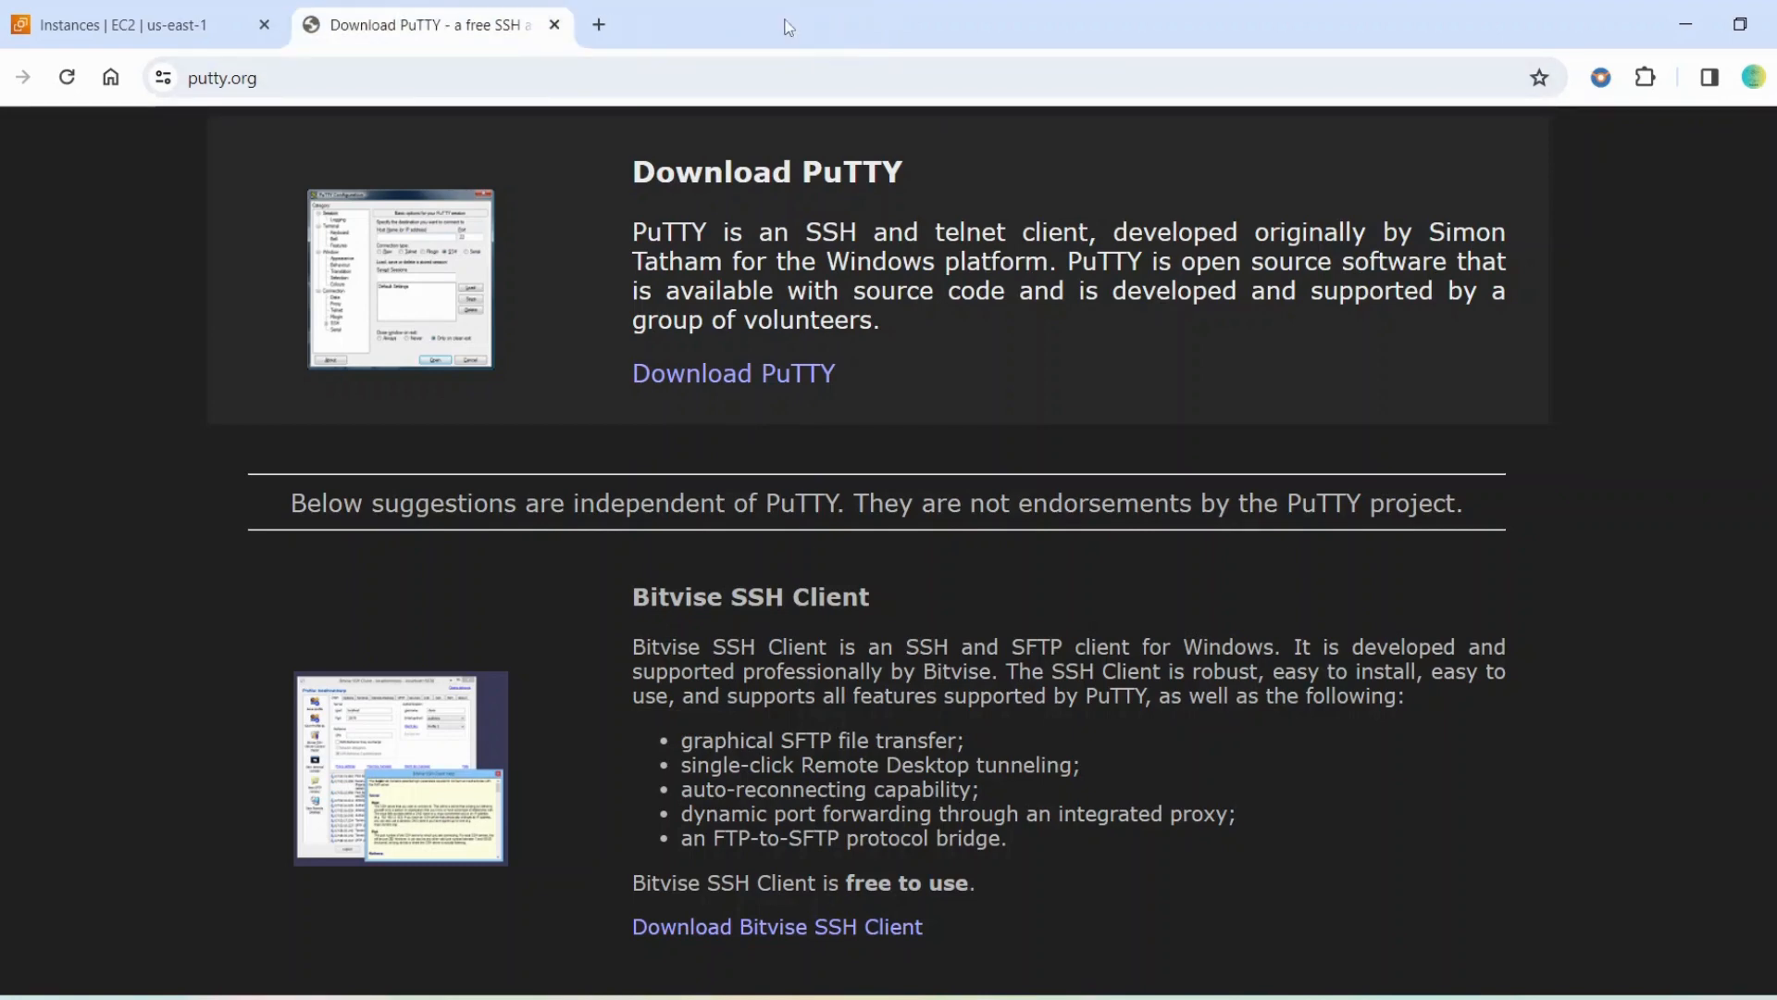
pyautogui.click(555, 26)
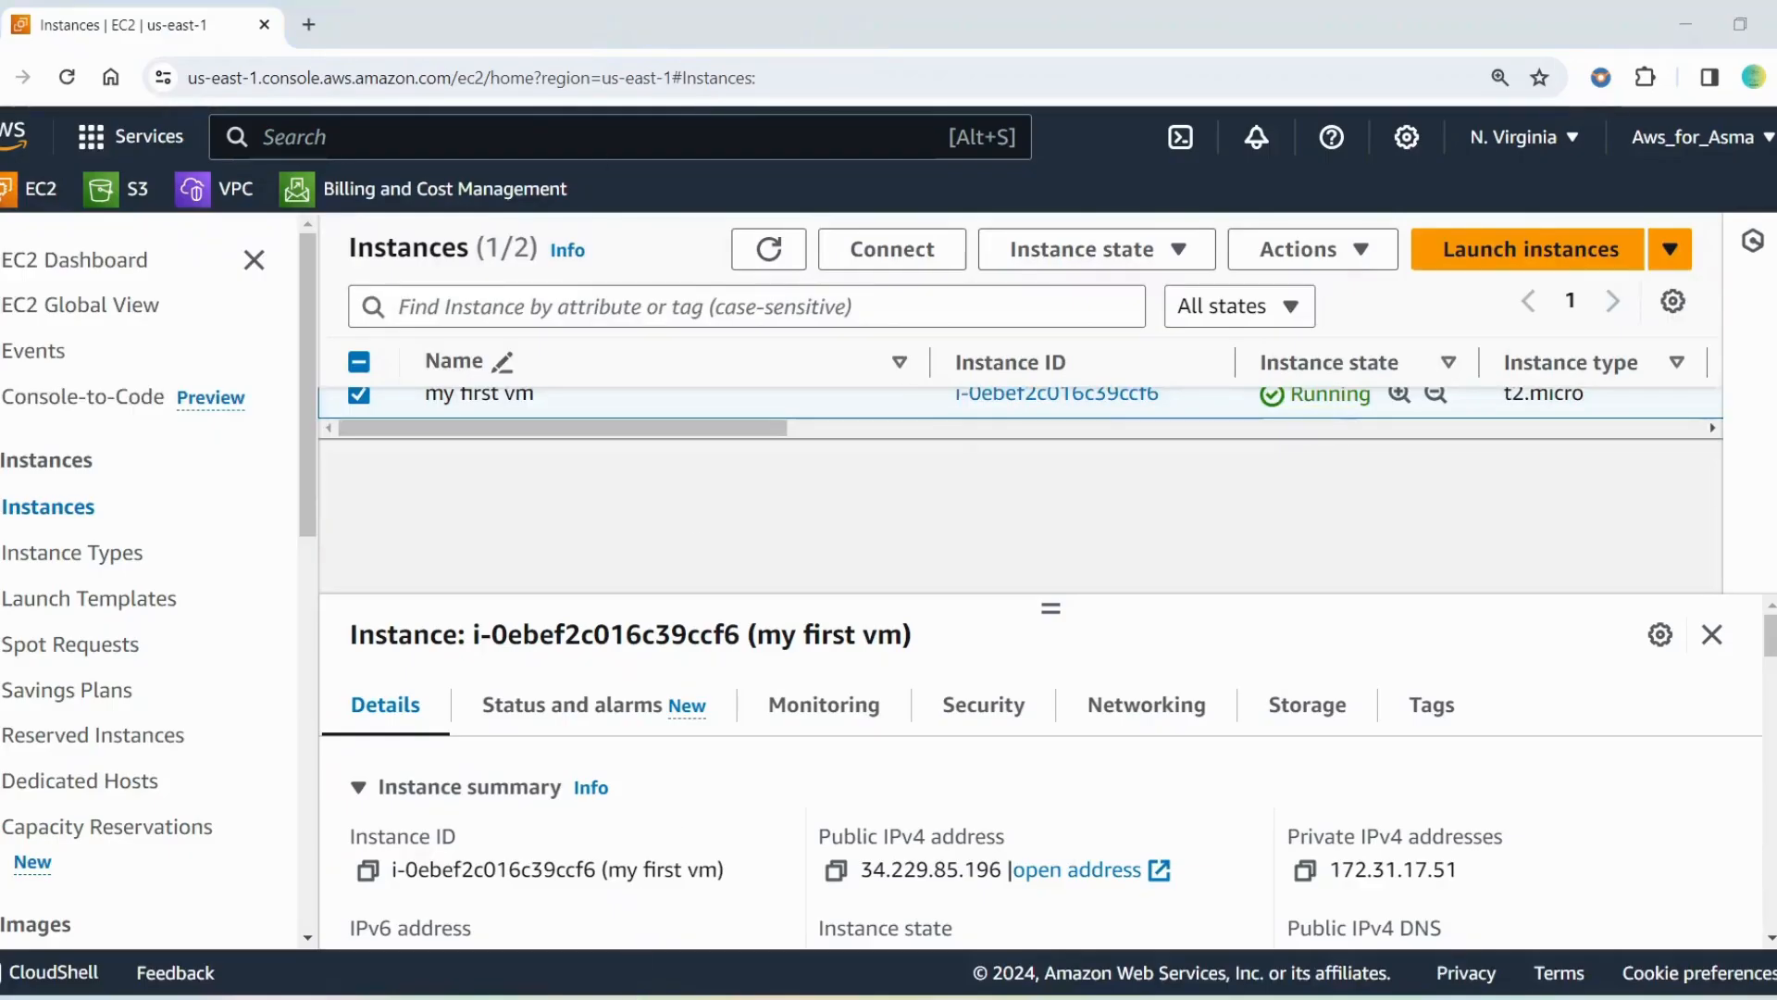
pyautogui.press('super')
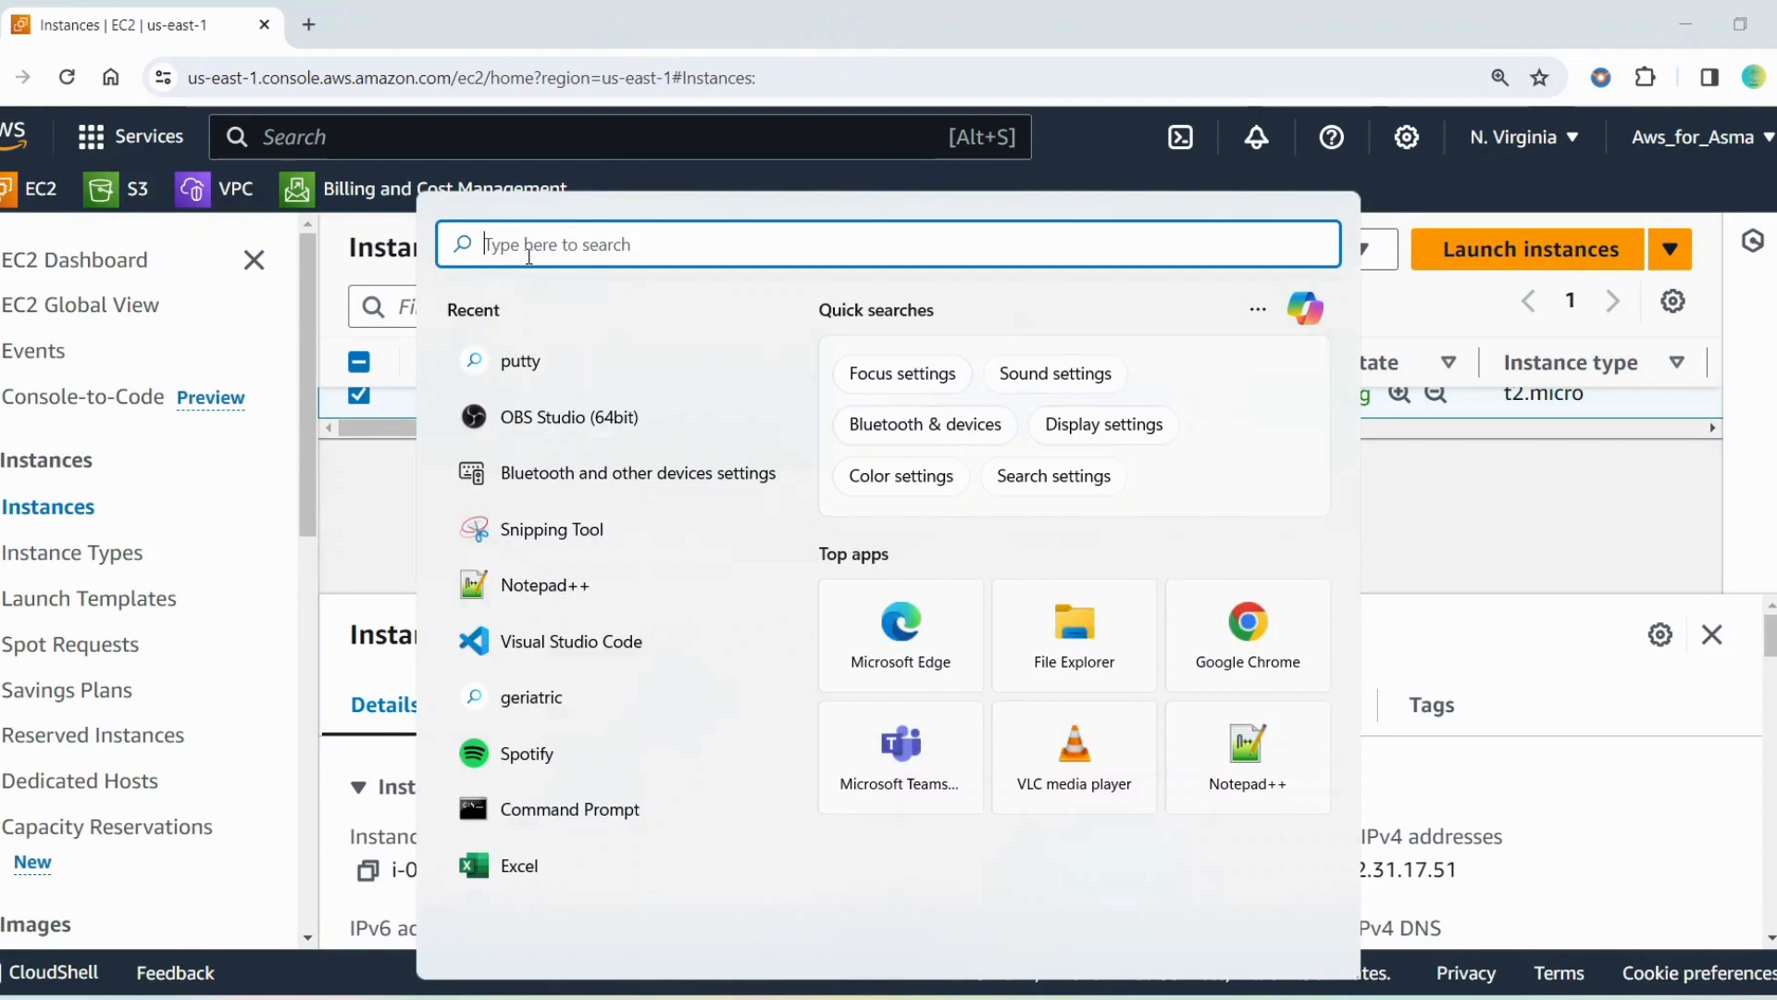
pyautogui.write('putty')
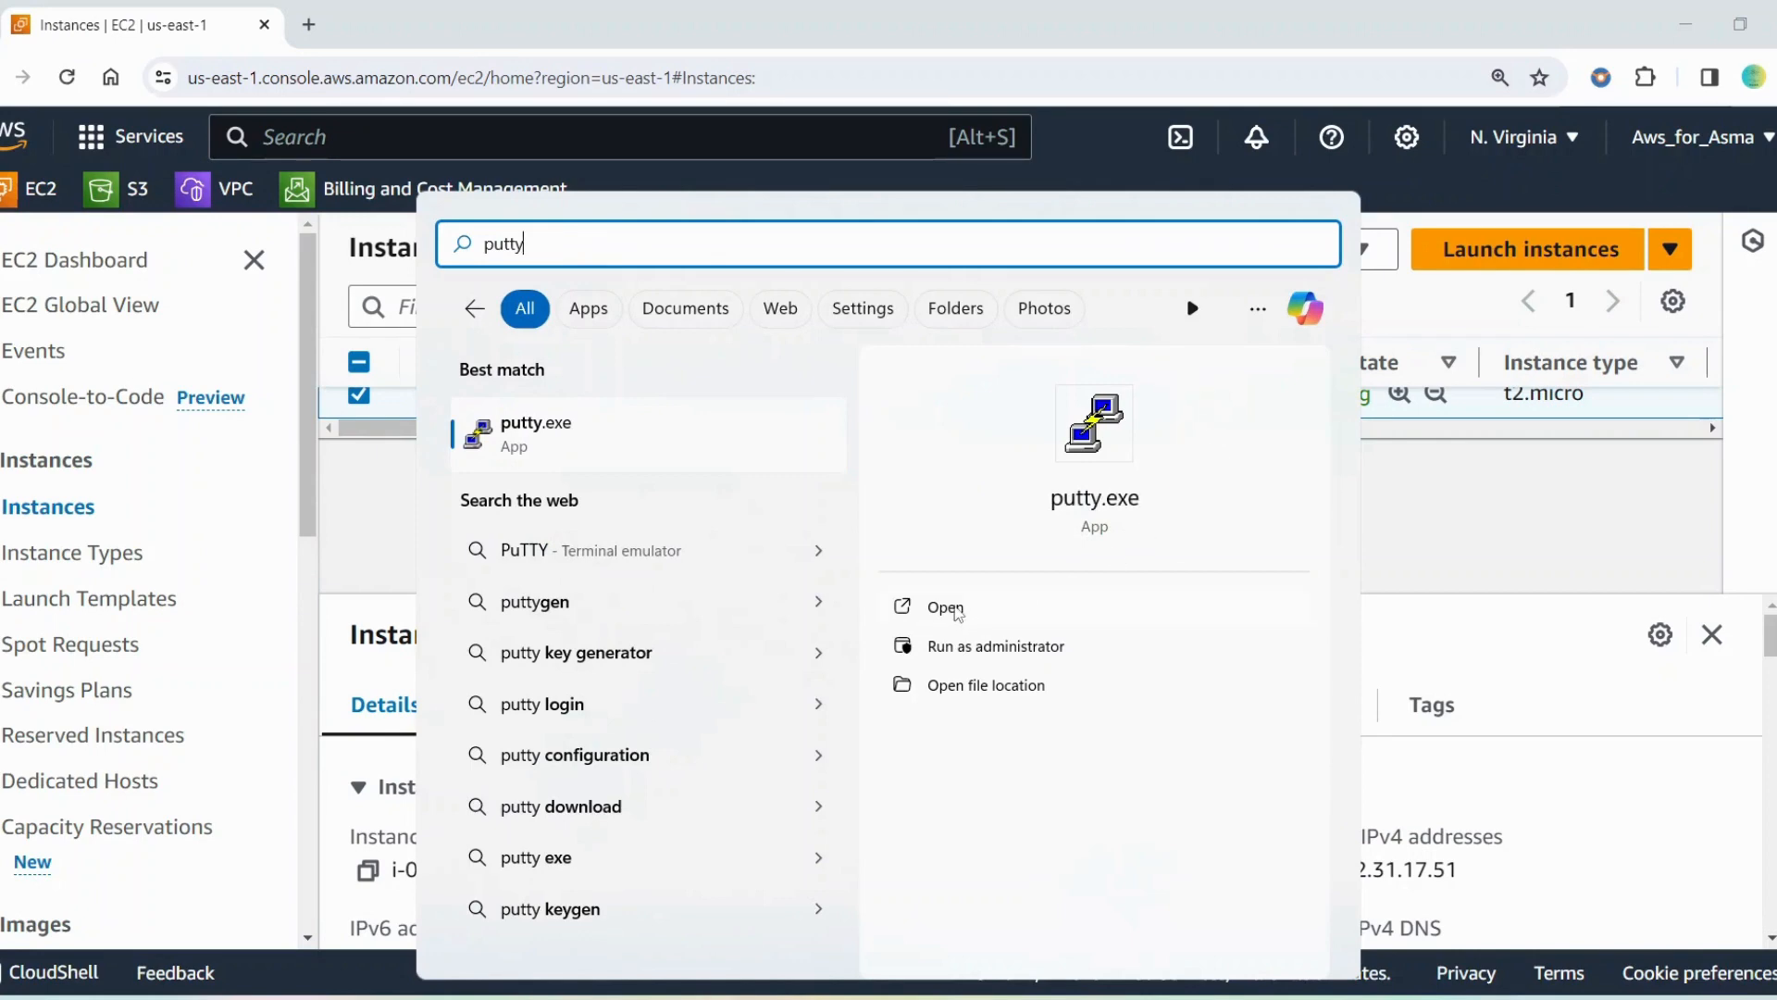
pyautogui.click(954, 607)
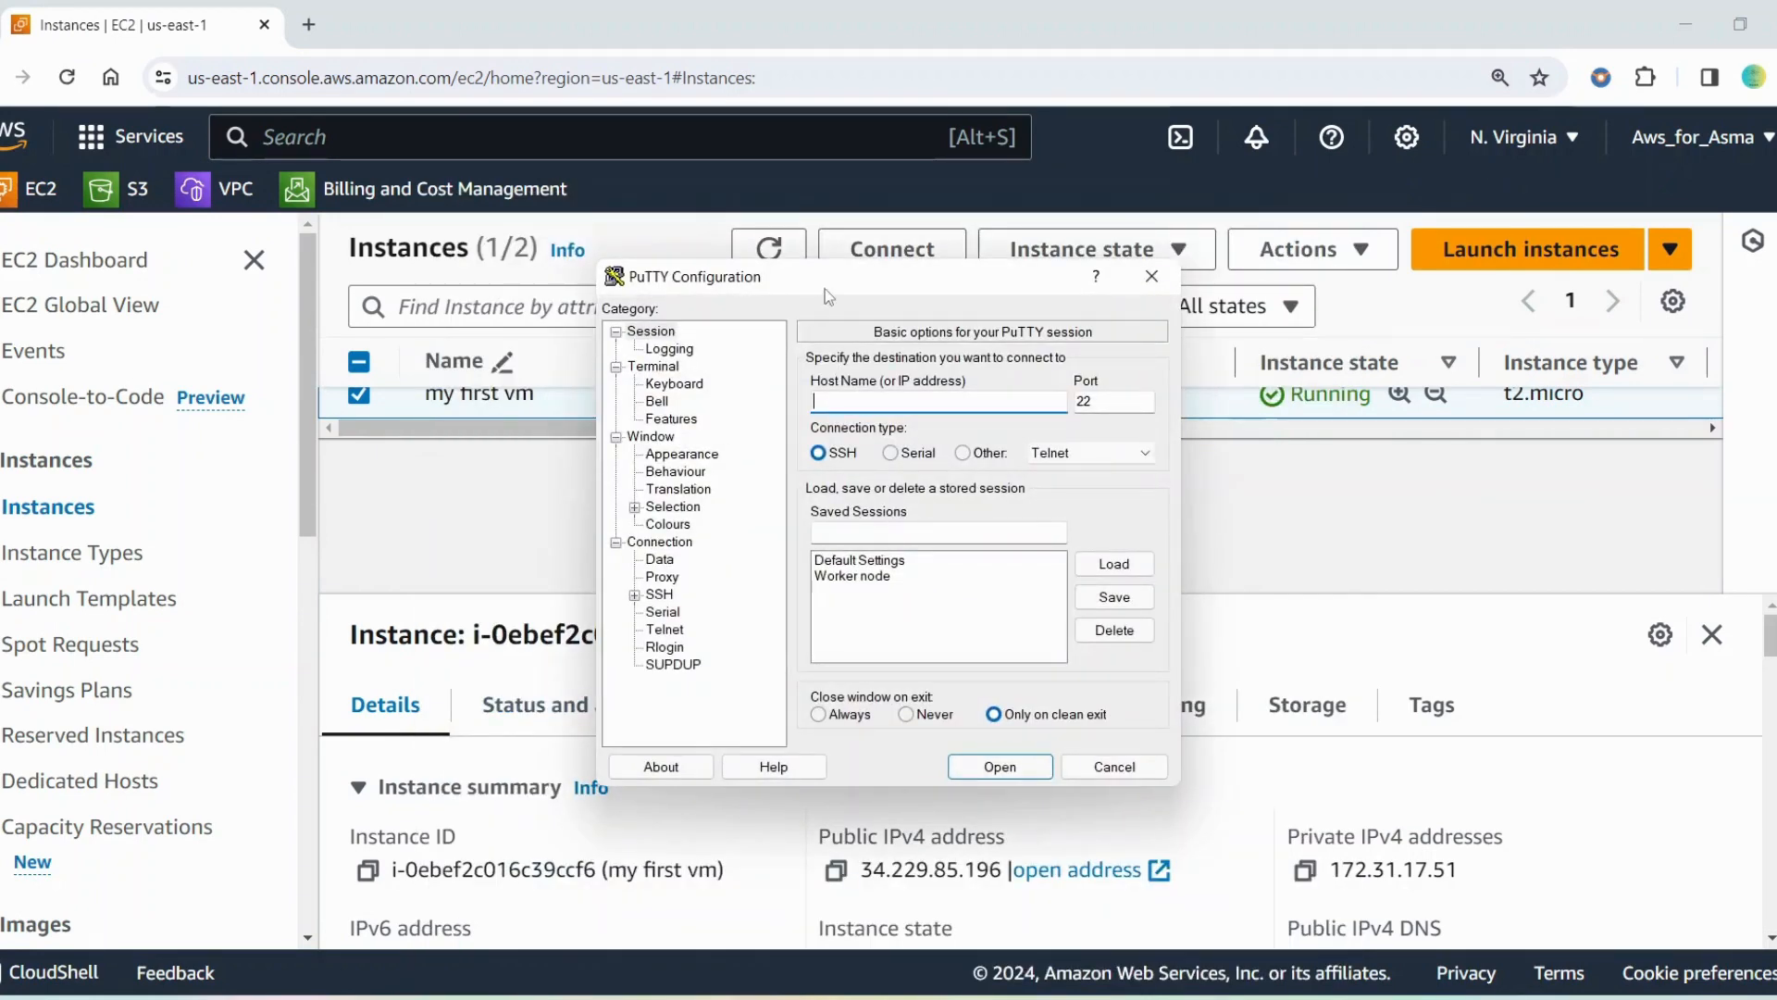
# Copy the public IPv4 address of "my first vm" and enter it as the PuTTY host name, 34.229.85.196
pyautogui.moveTo(825, 288); pyautogui.dragTo(1042, 48)
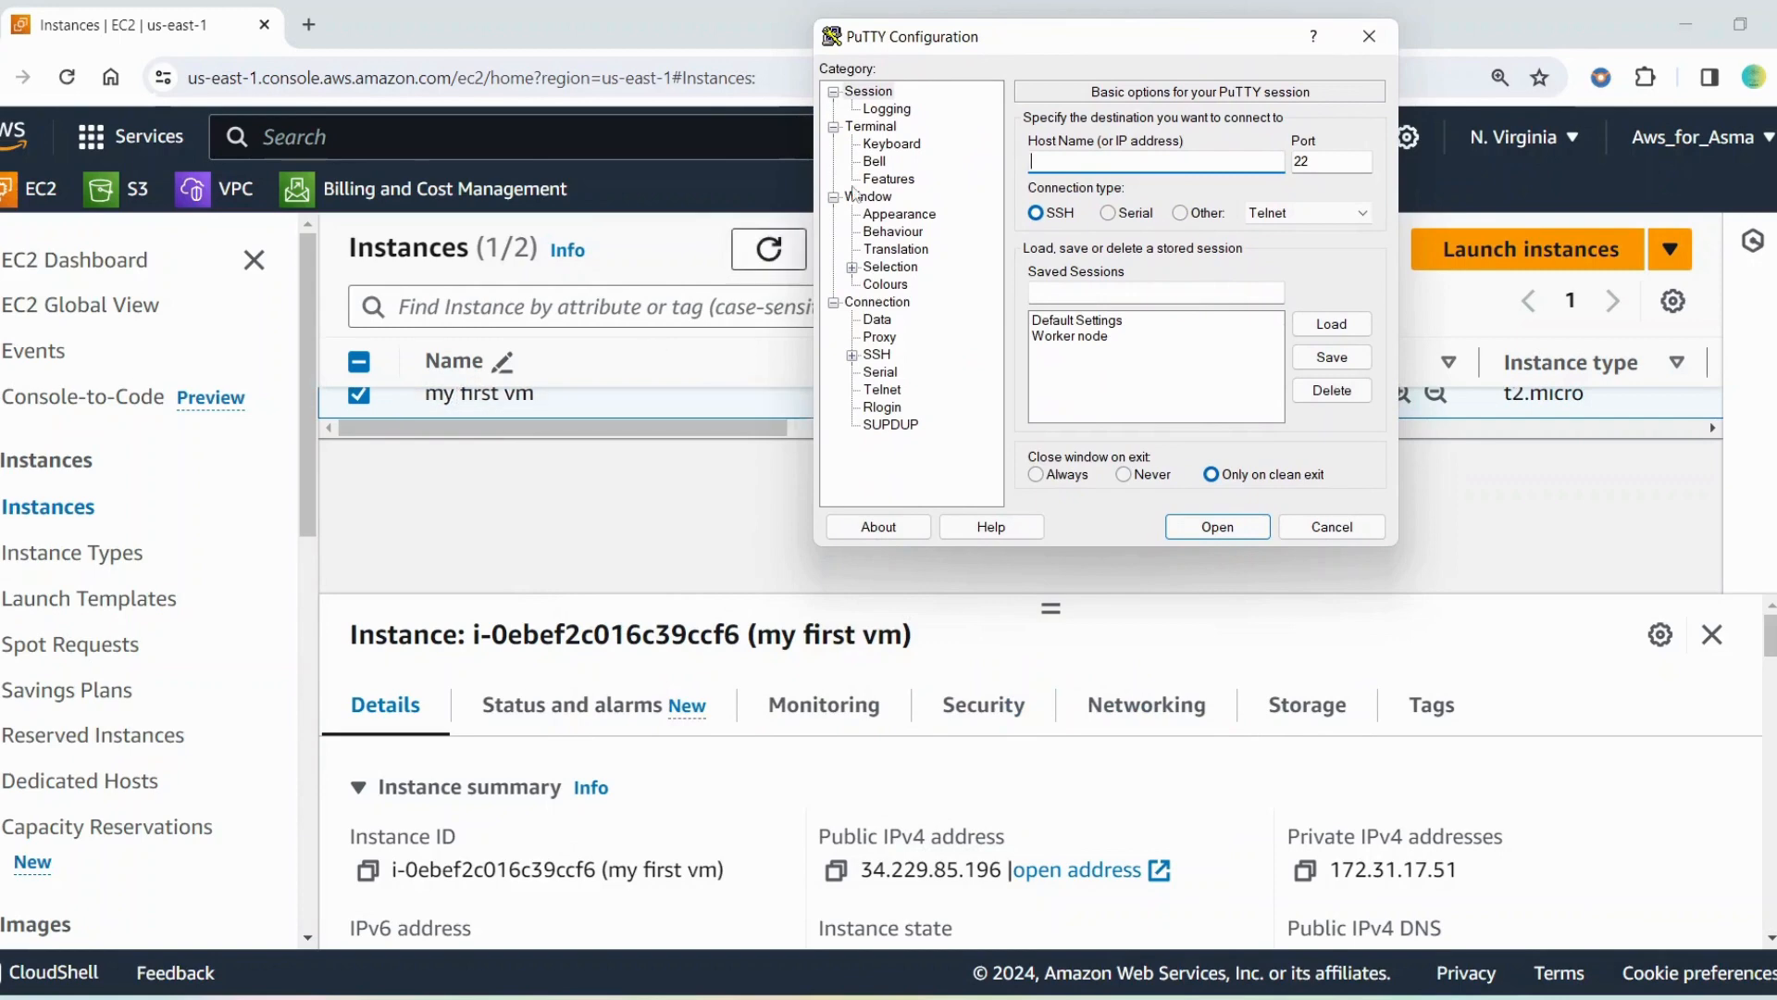
pyautogui.moveTo(960, 39); pyautogui.dragTo(1199, 282)
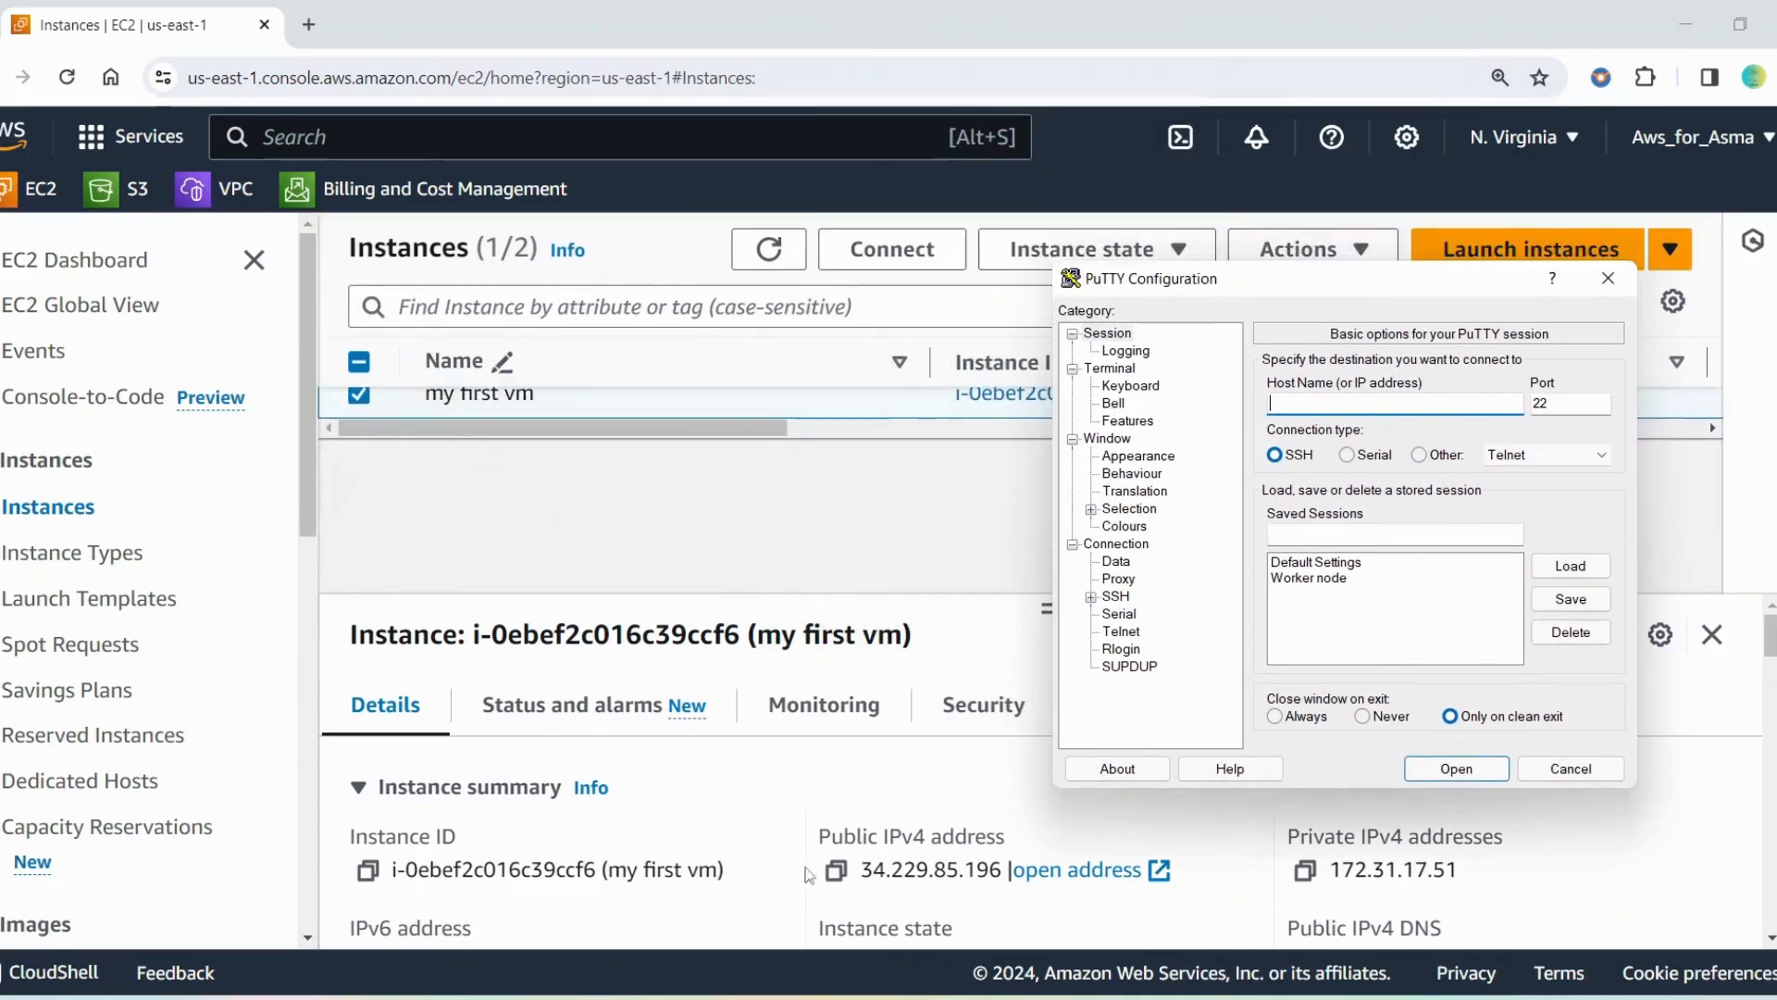
pyautogui.moveTo(1359, 288); pyautogui.dragTo(1441, 122)
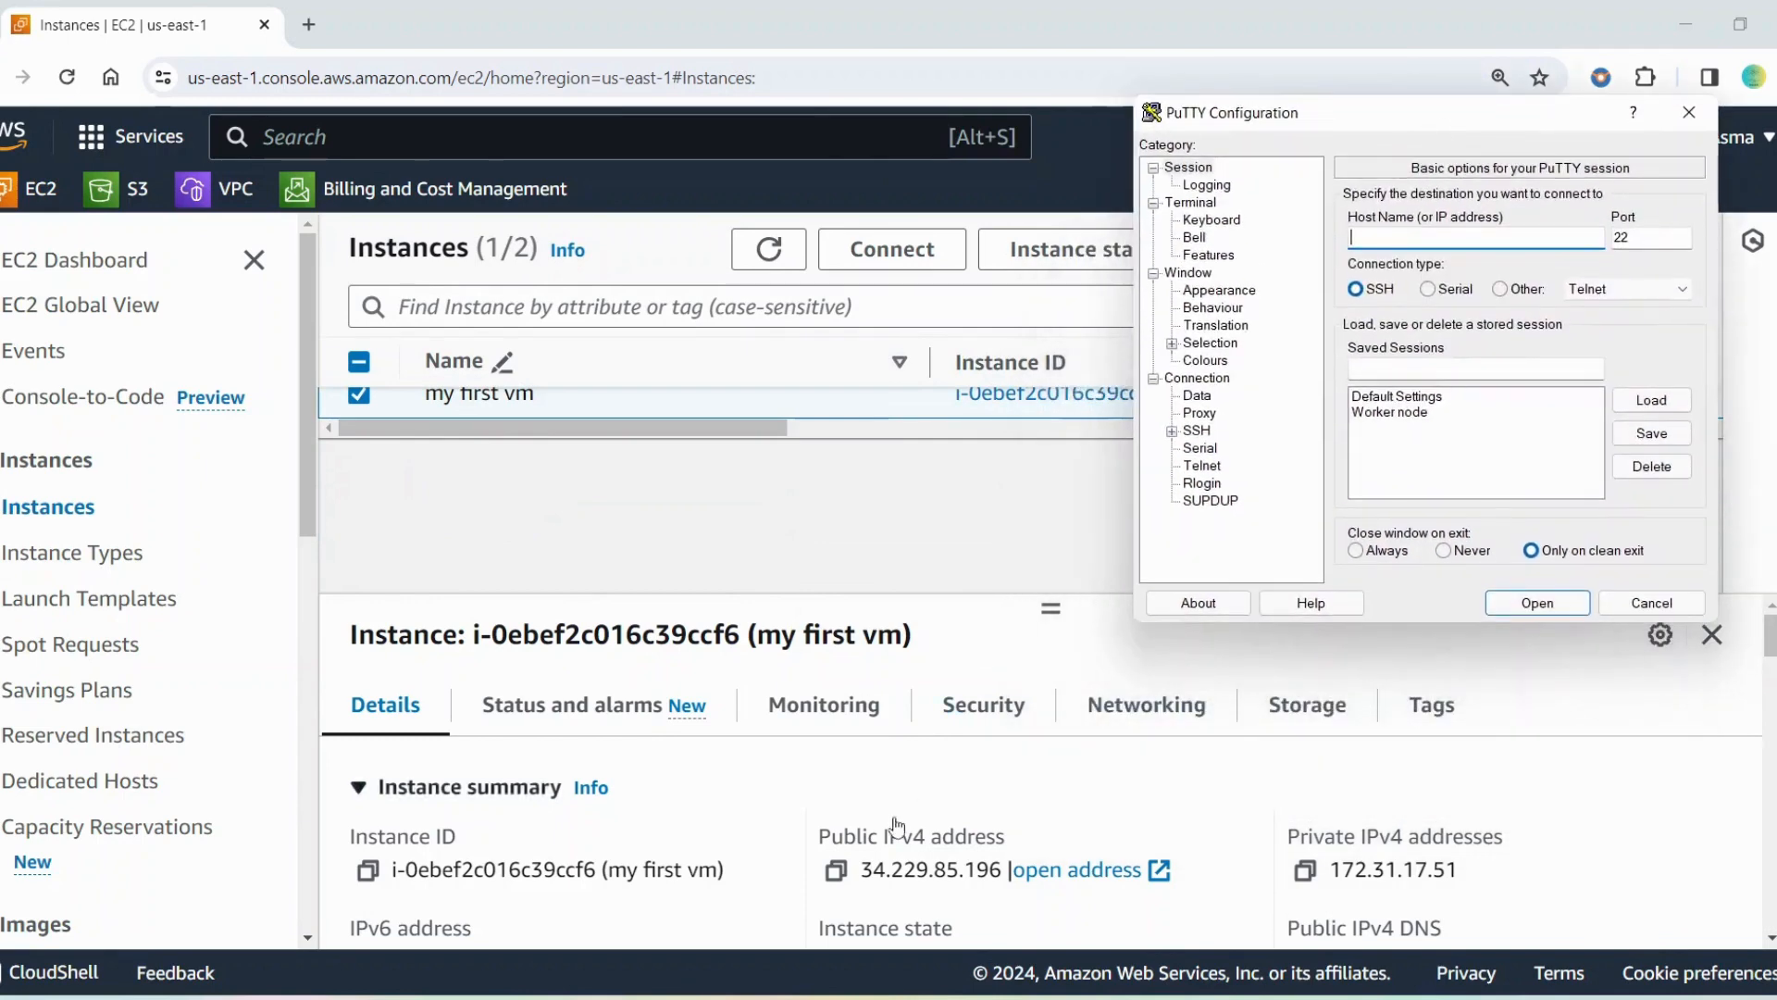
pyautogui.scroll(-1, 813, 729)
pyautogui.scroll(-3, 813, 728)
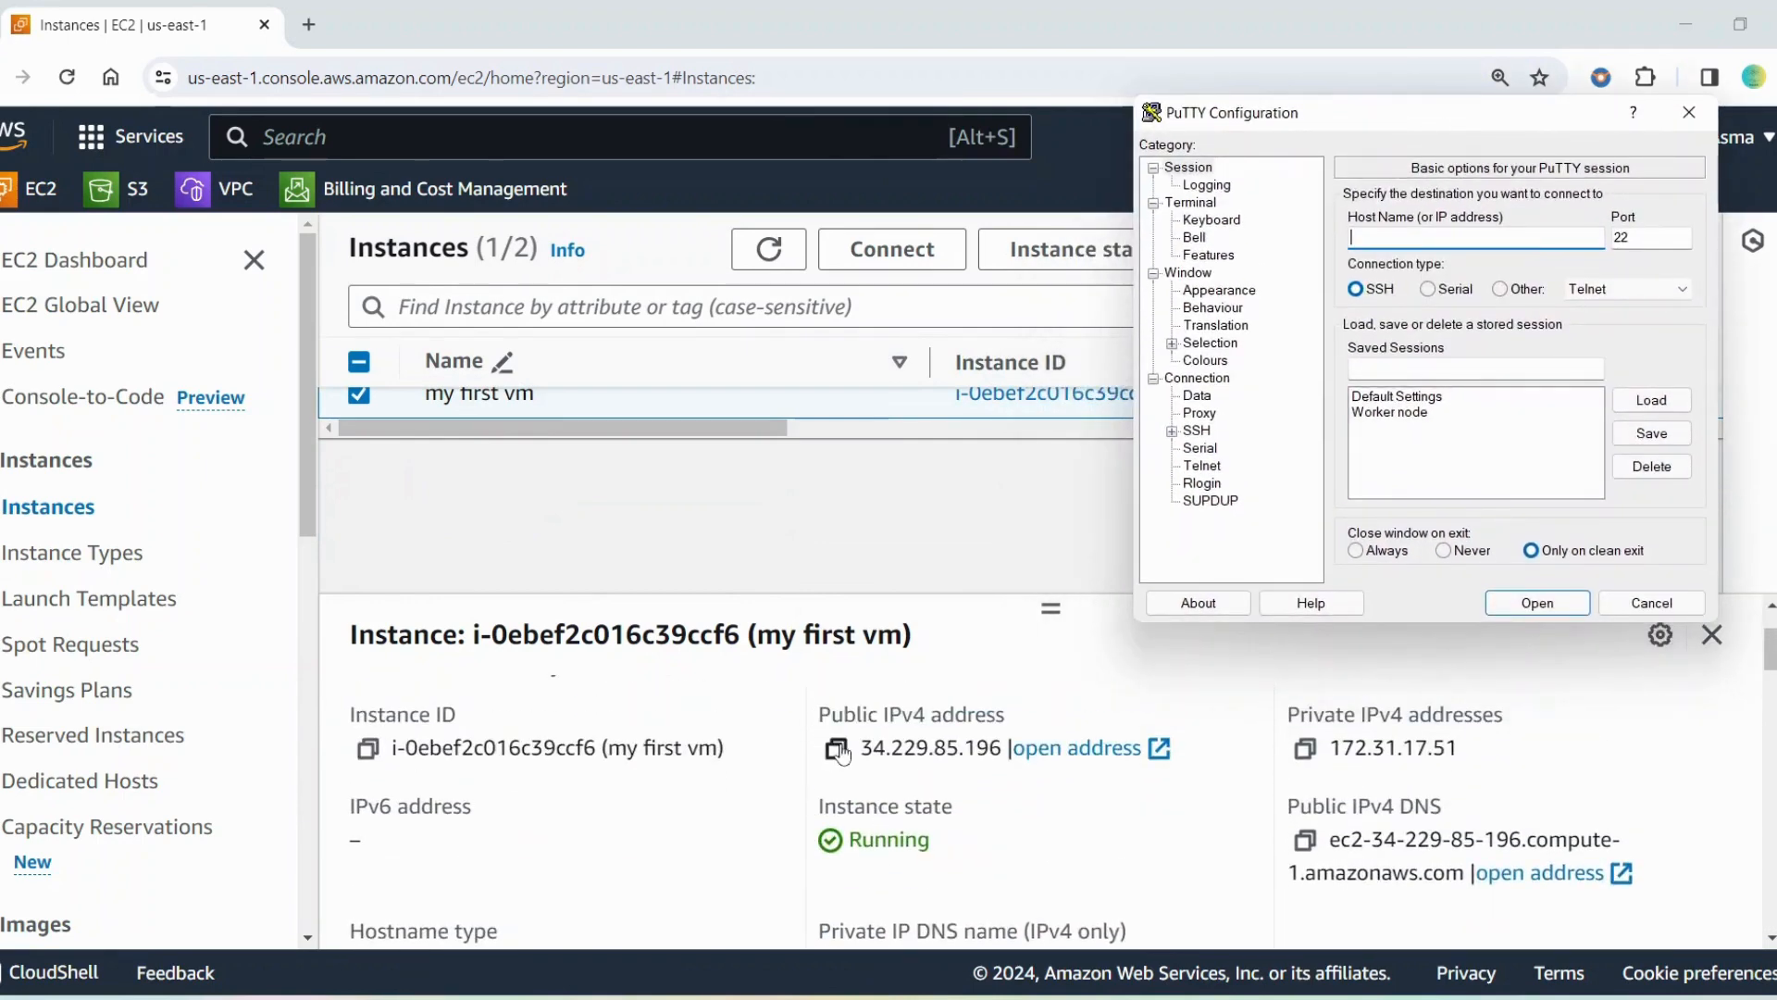
pyautogui.scroll(2, 574, 731)
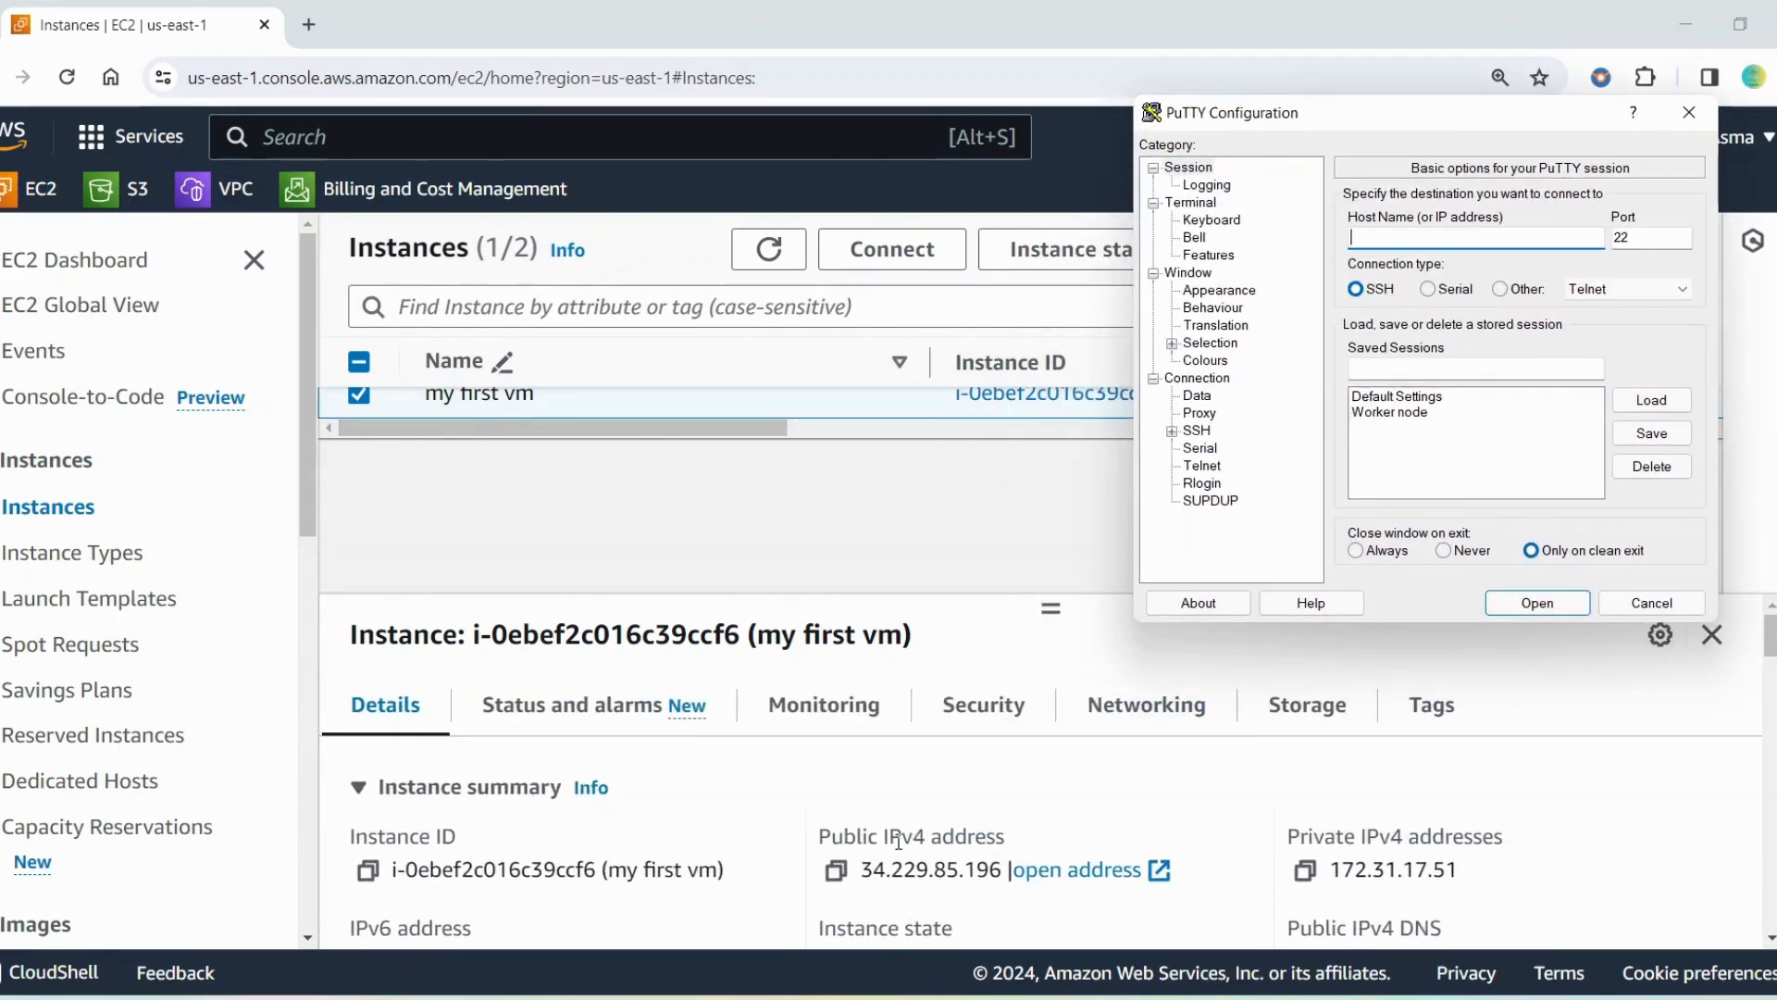
pyautogui.scroll(-2, 894, 836)
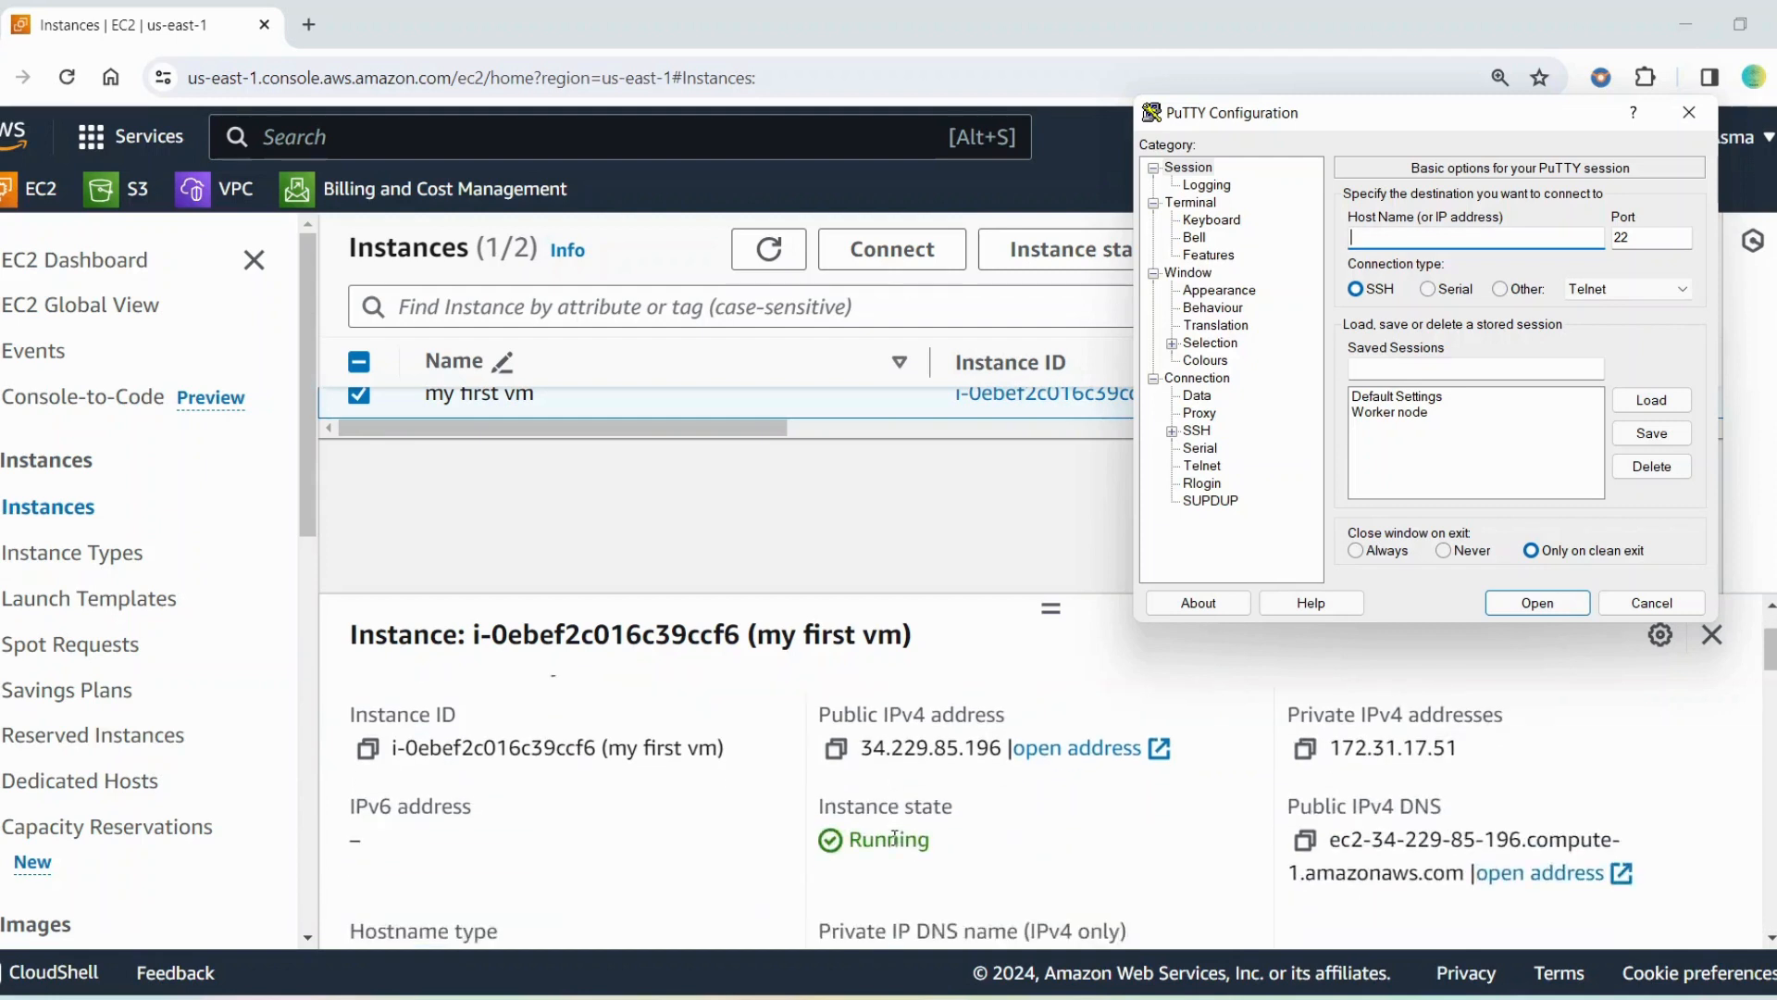
pyautogui.click(835, 750)
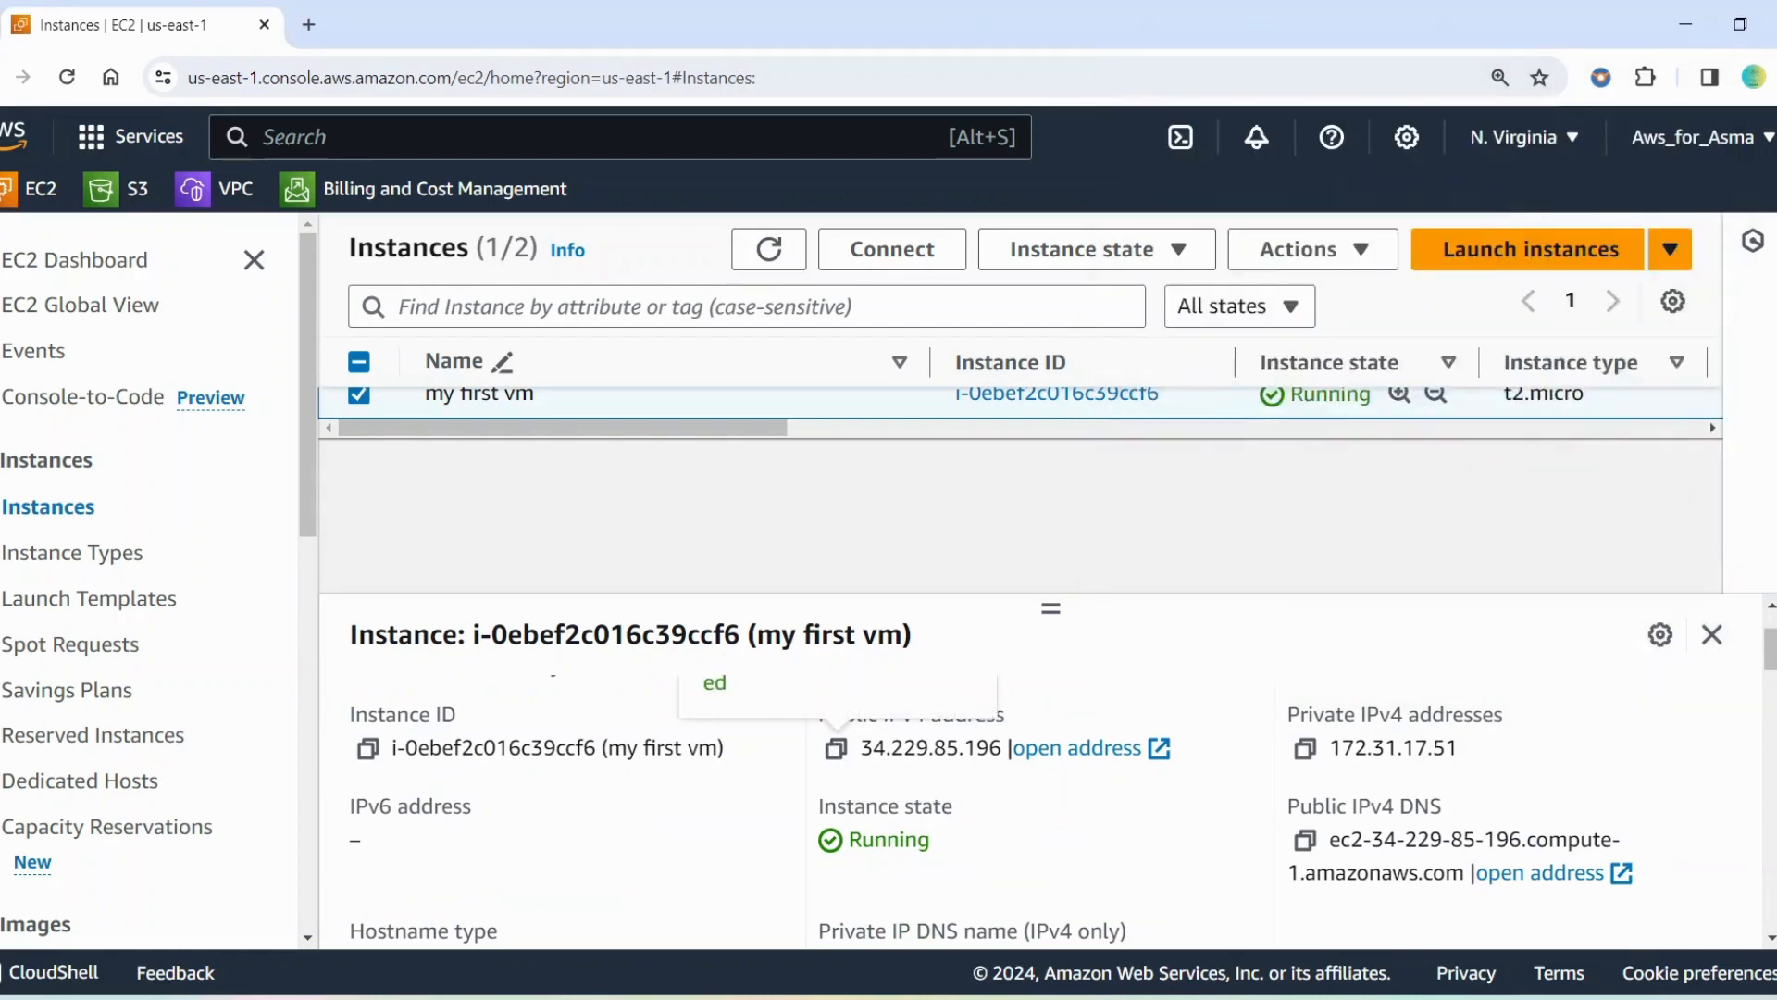
pyautogui.hotkey('alt', 'Tab')
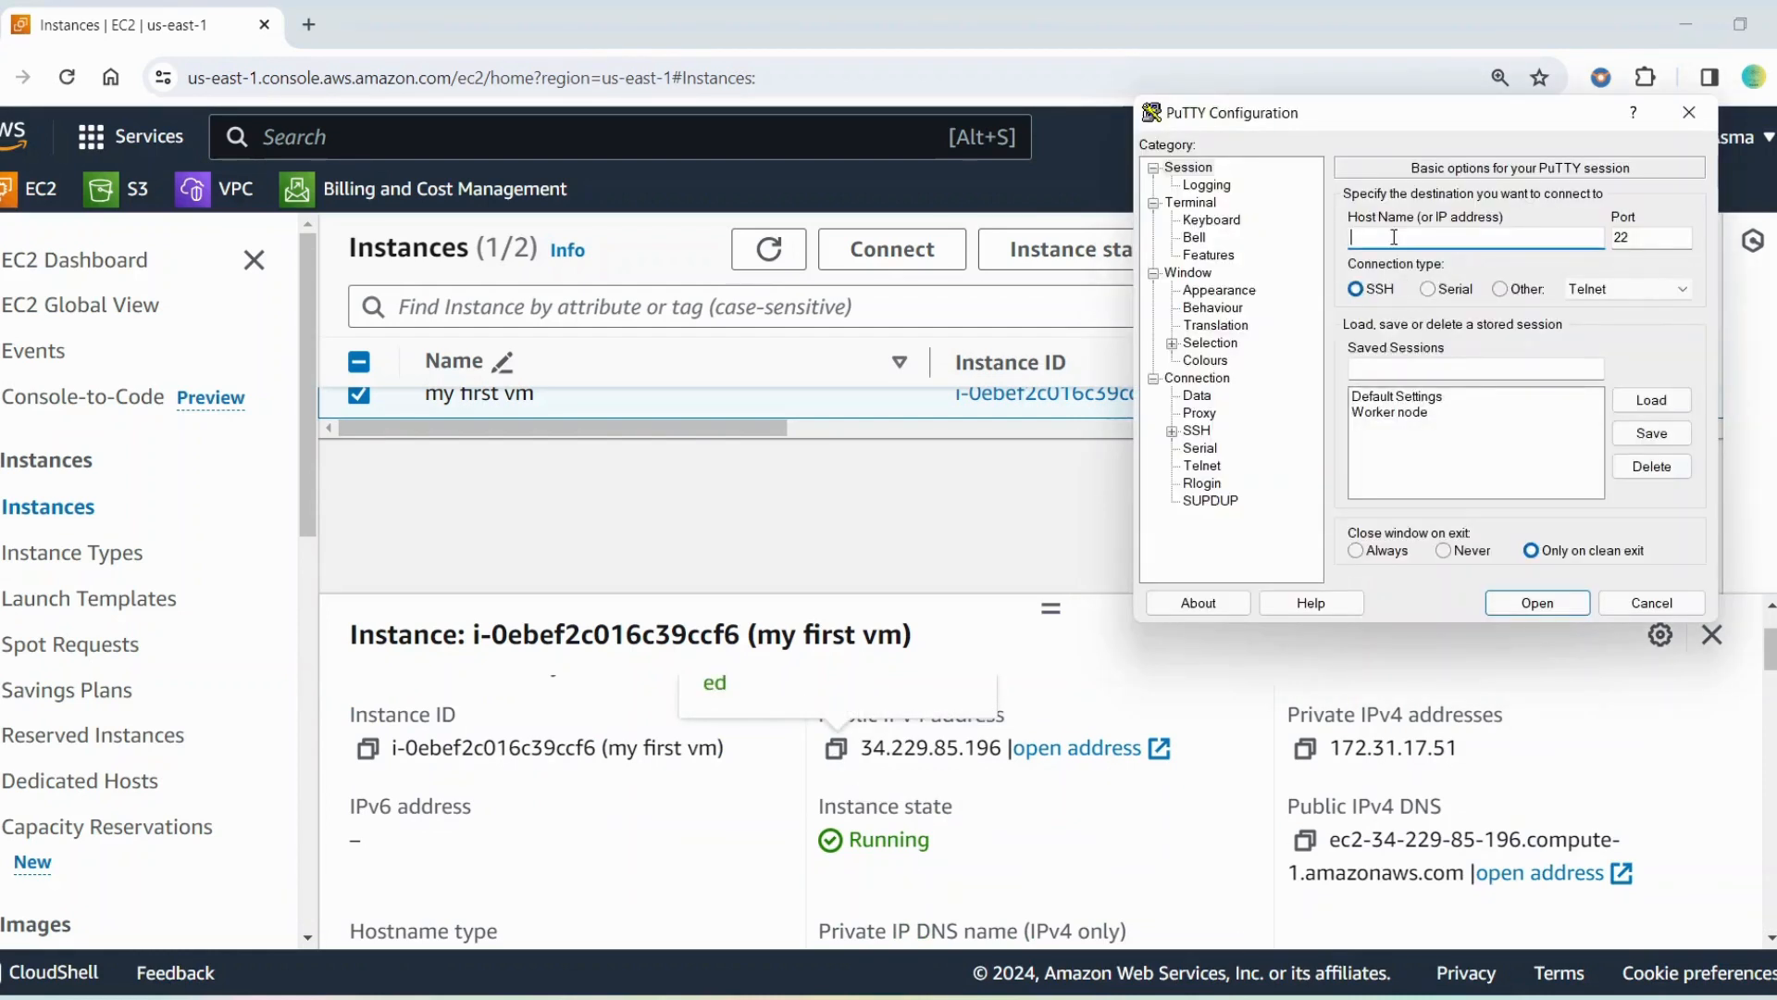
pyautogui.moveTo(1347, 109); pyautogui.dragTo(1086, 135)
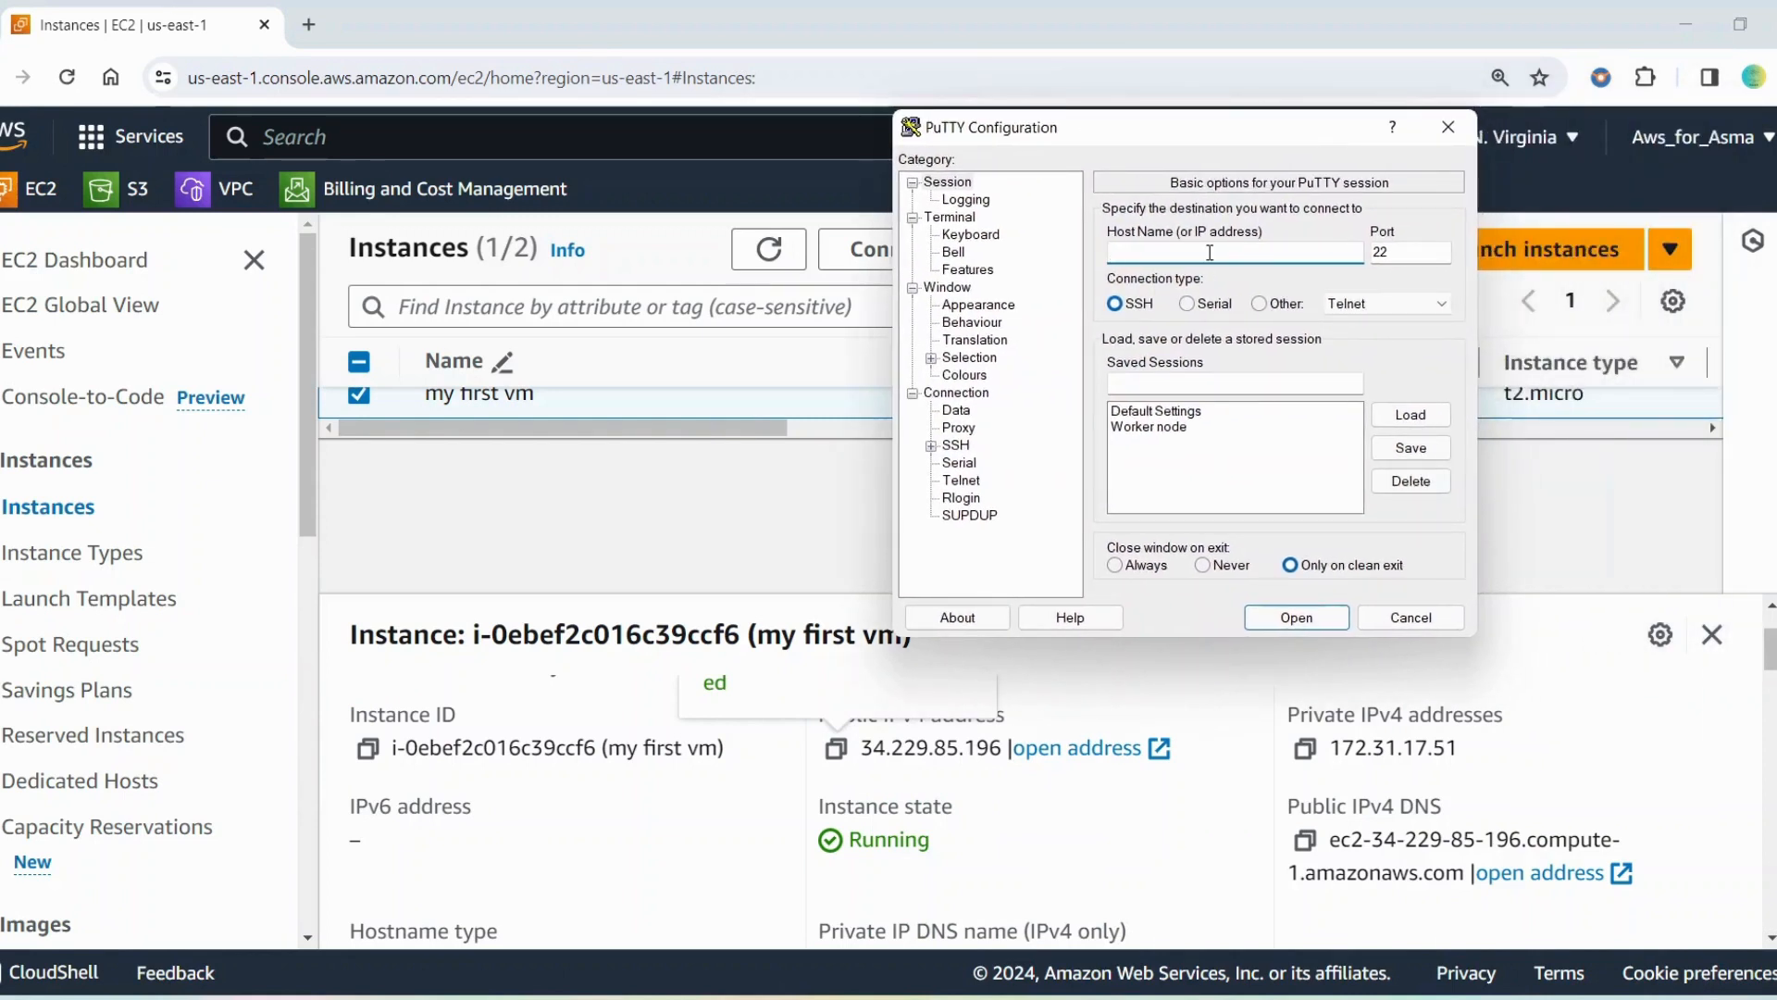
pyautogui.write('34.229.85.196')
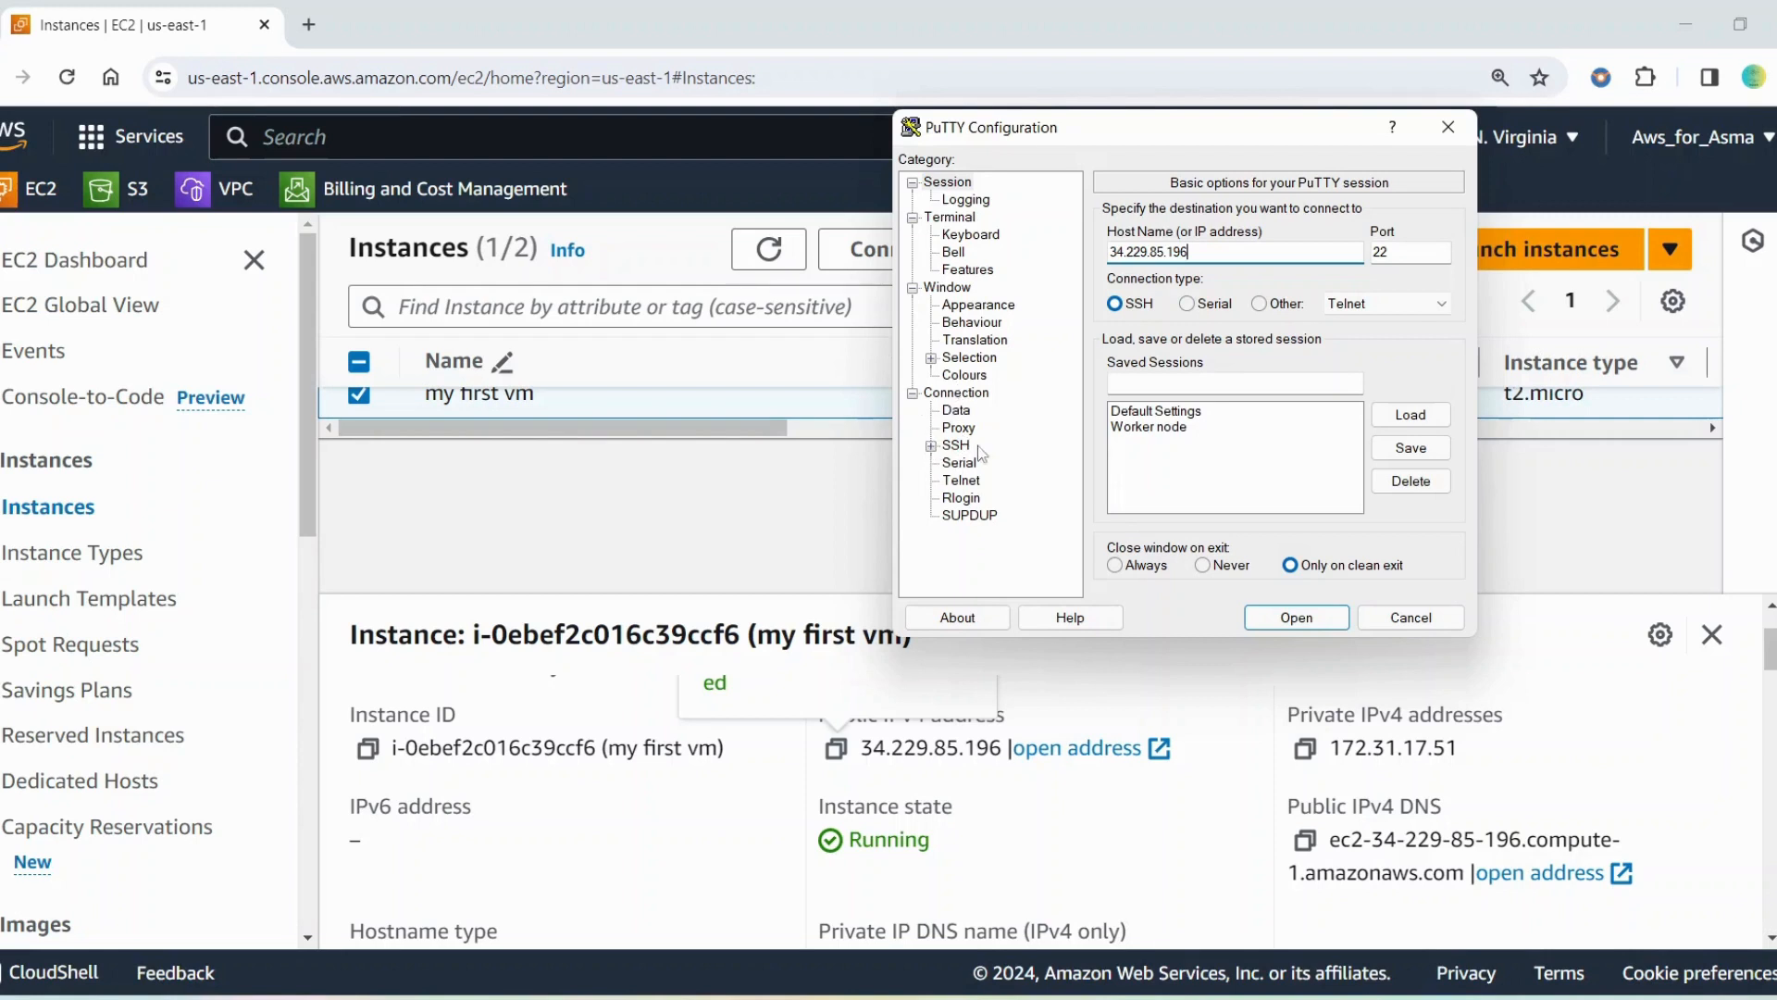
# Set "my key pair 26 mar.ppk" from the Downloads folder as the private key file for SSH authentication
pyautogui.click(931, 448)
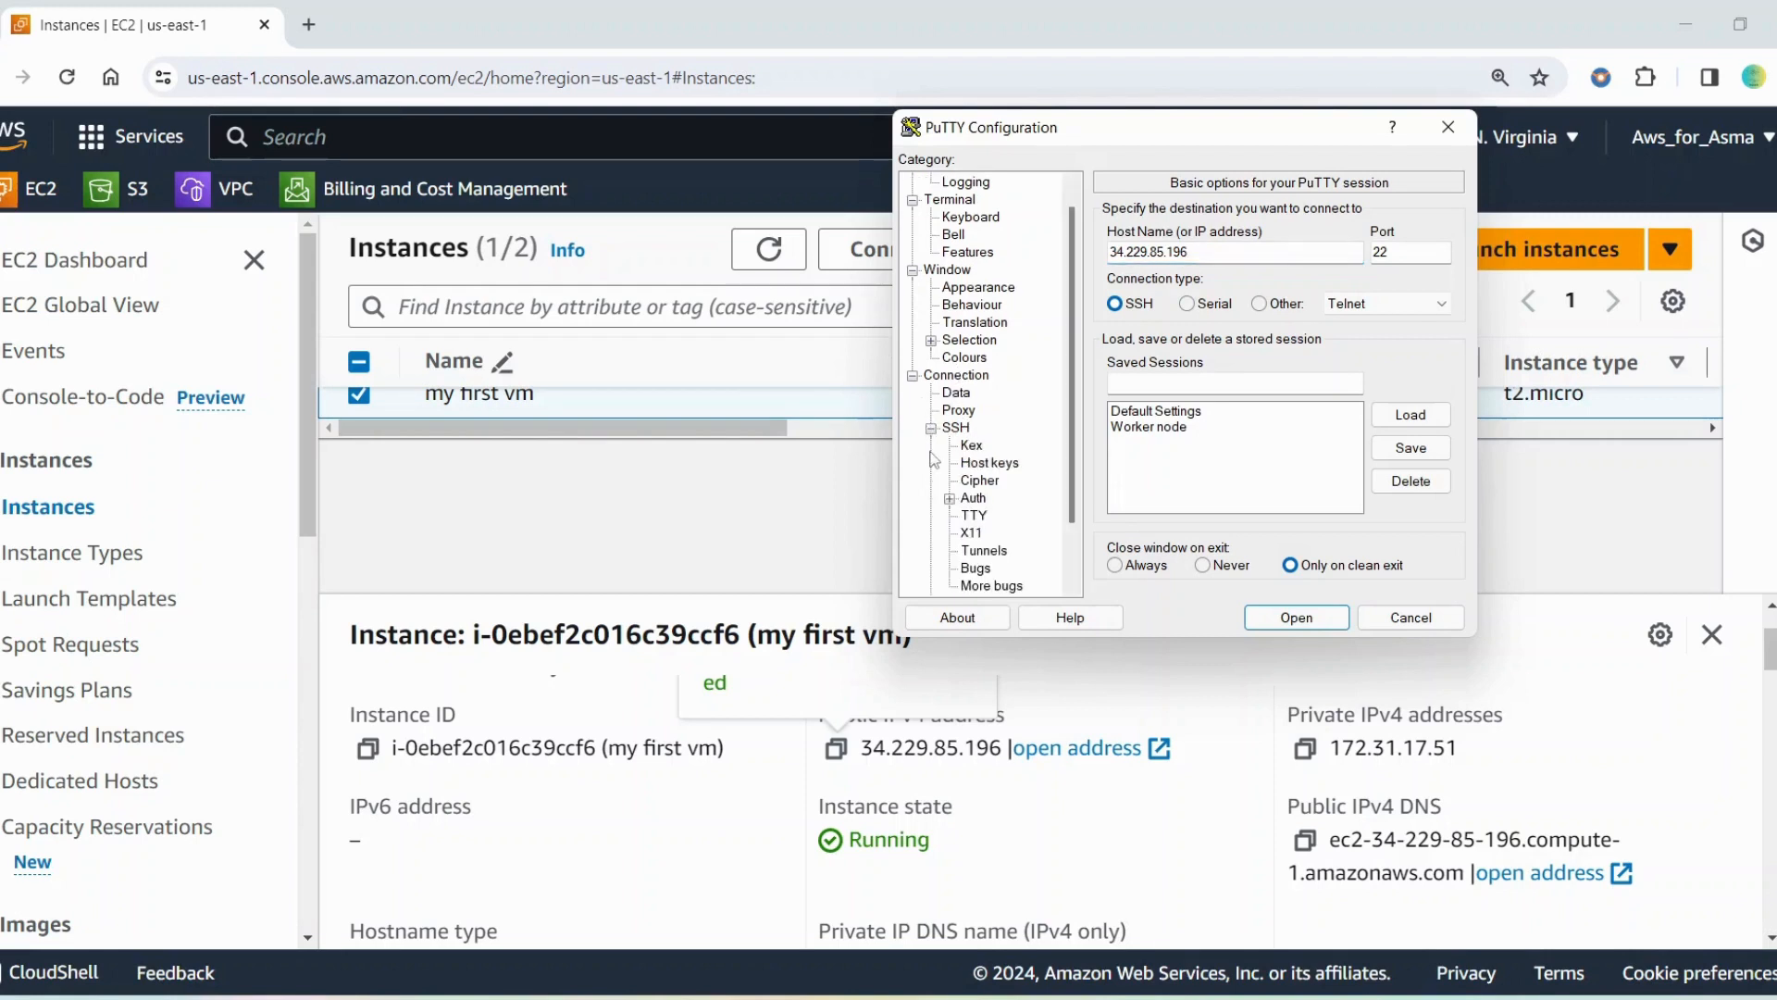
pyautogui.click(950, 499)
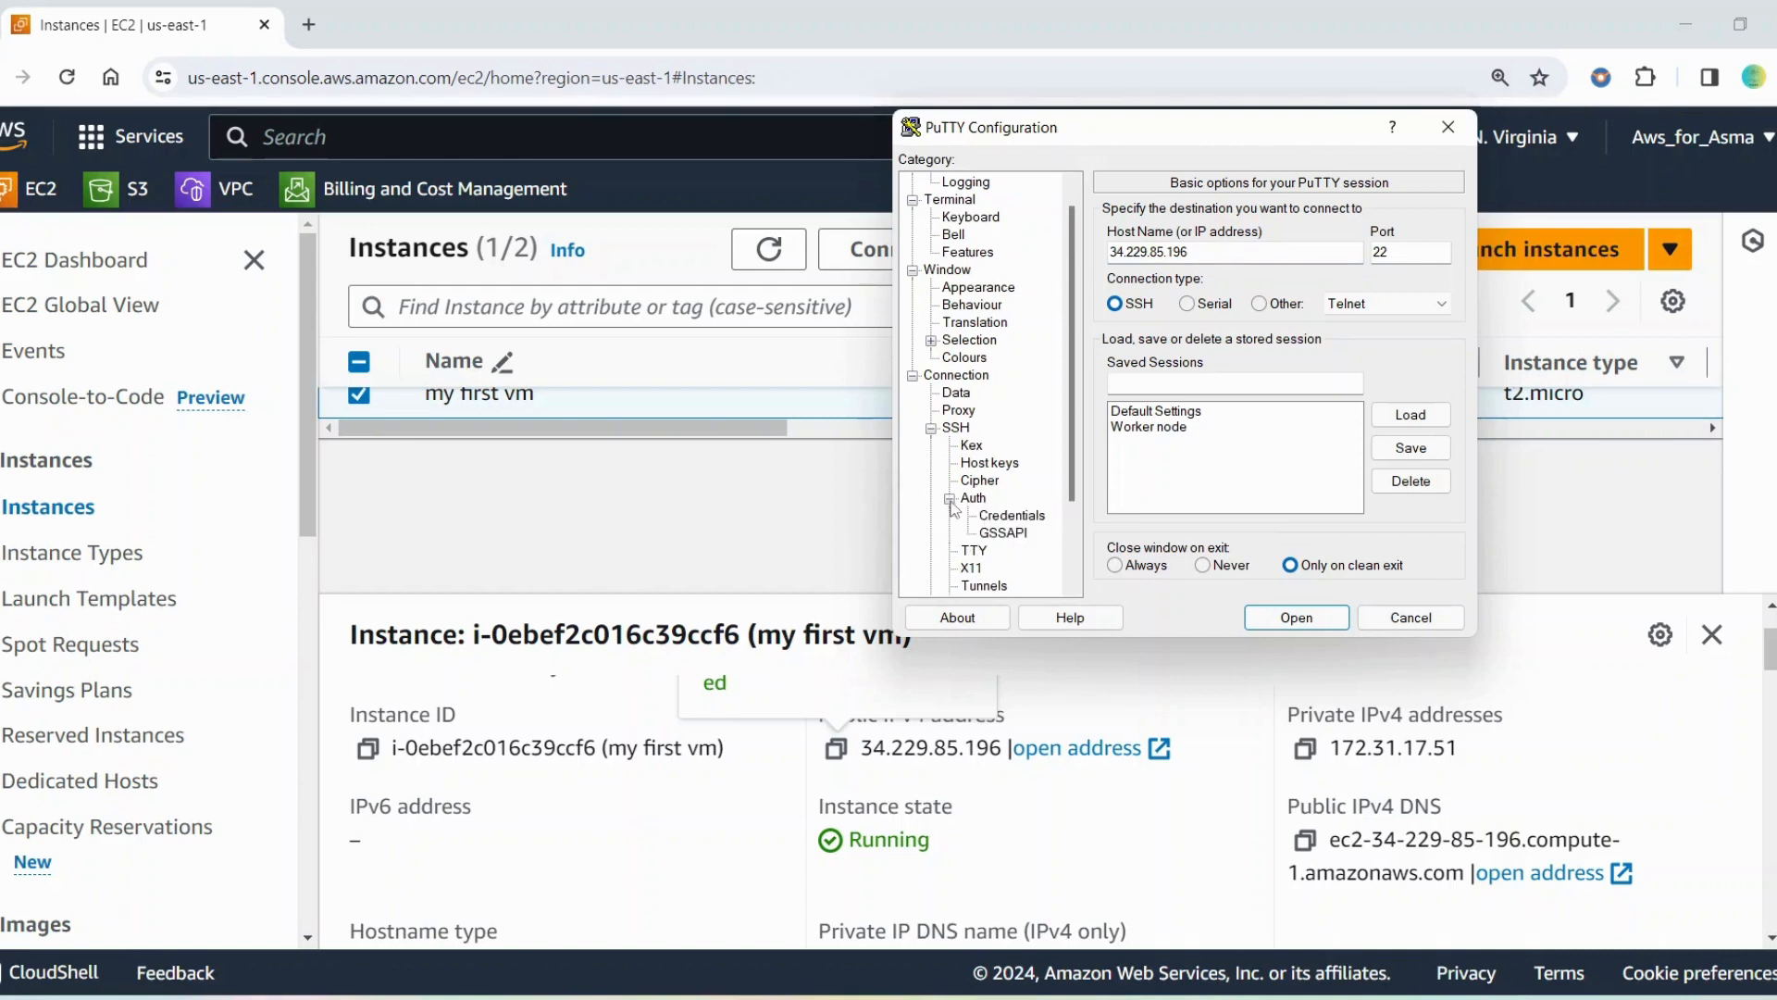
pyautogui.click(1012, 516)
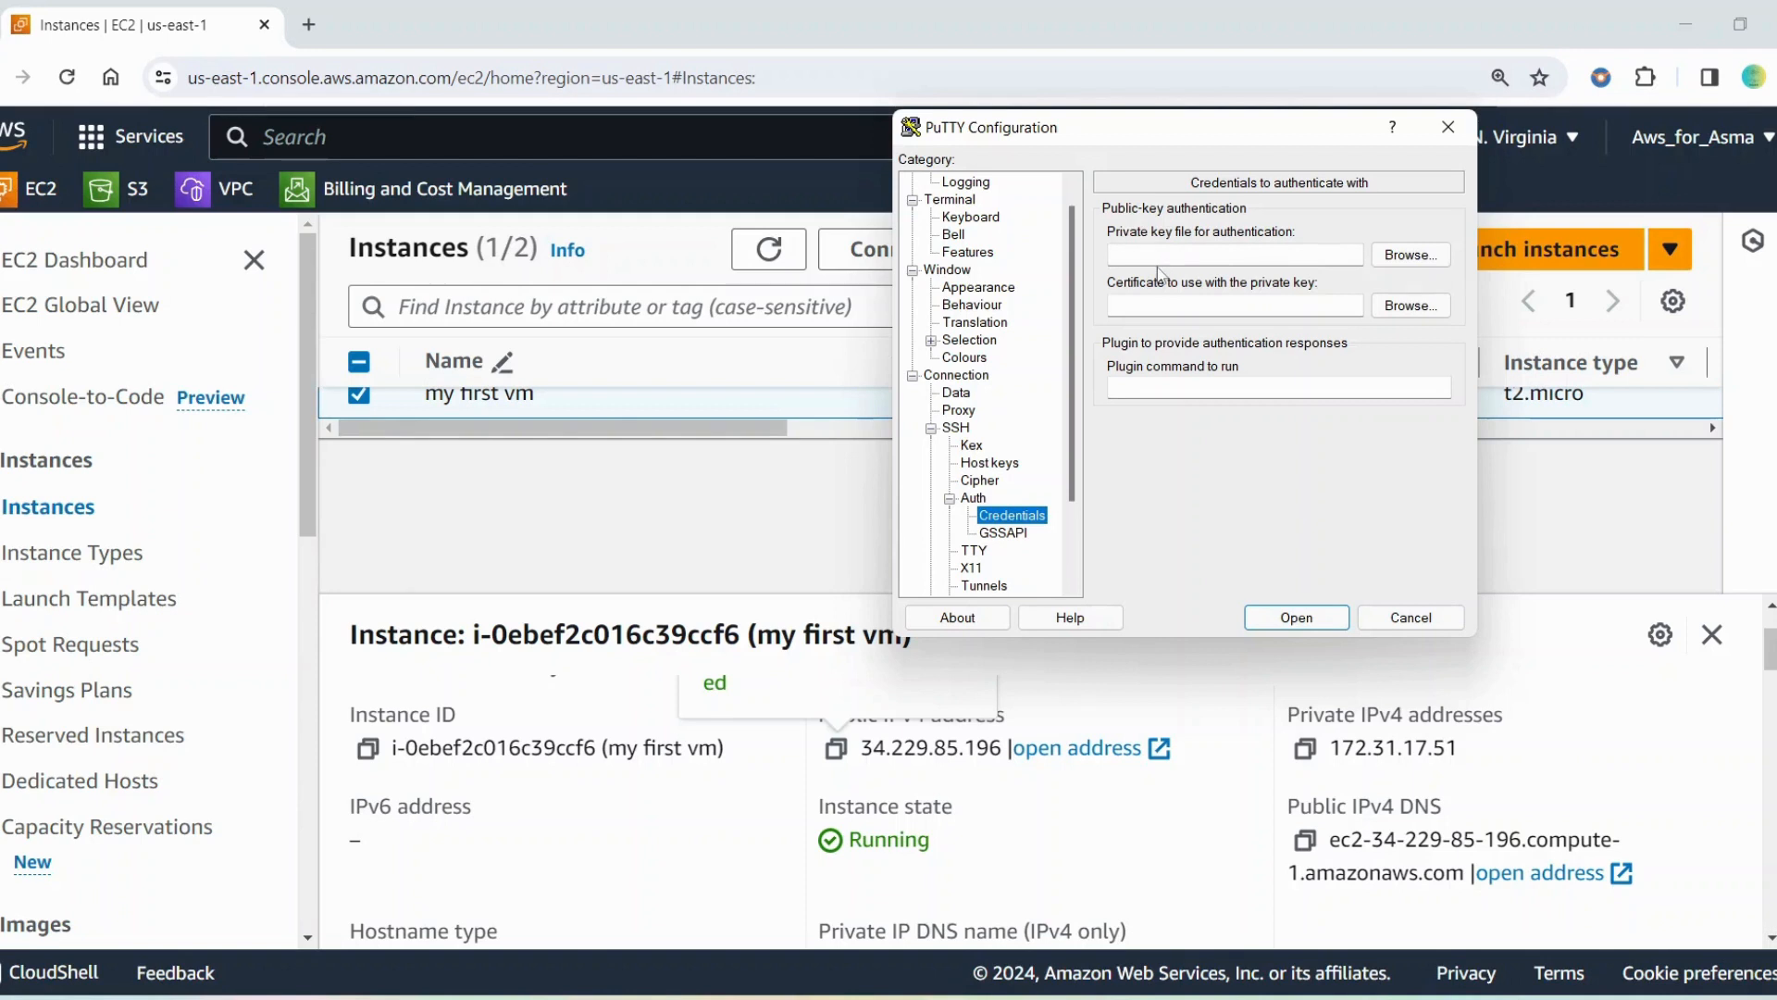
pyautogui.click(1421, 262)
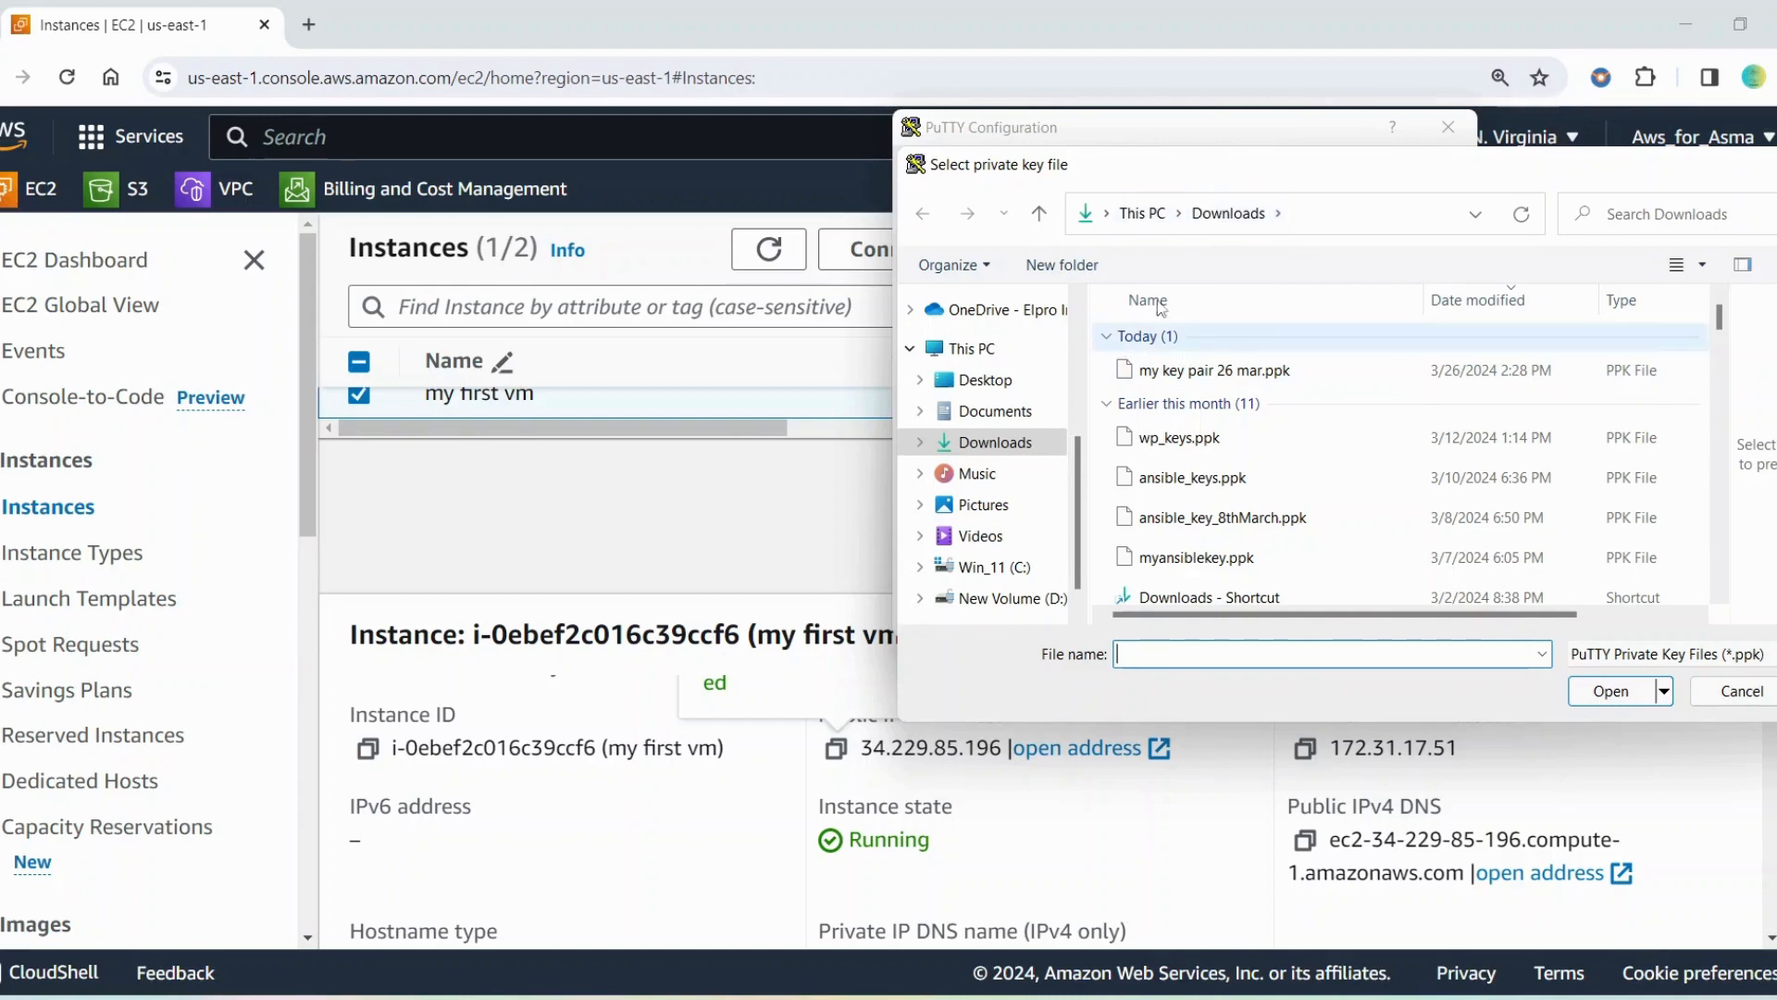
pyautogui.click(1176, 376)
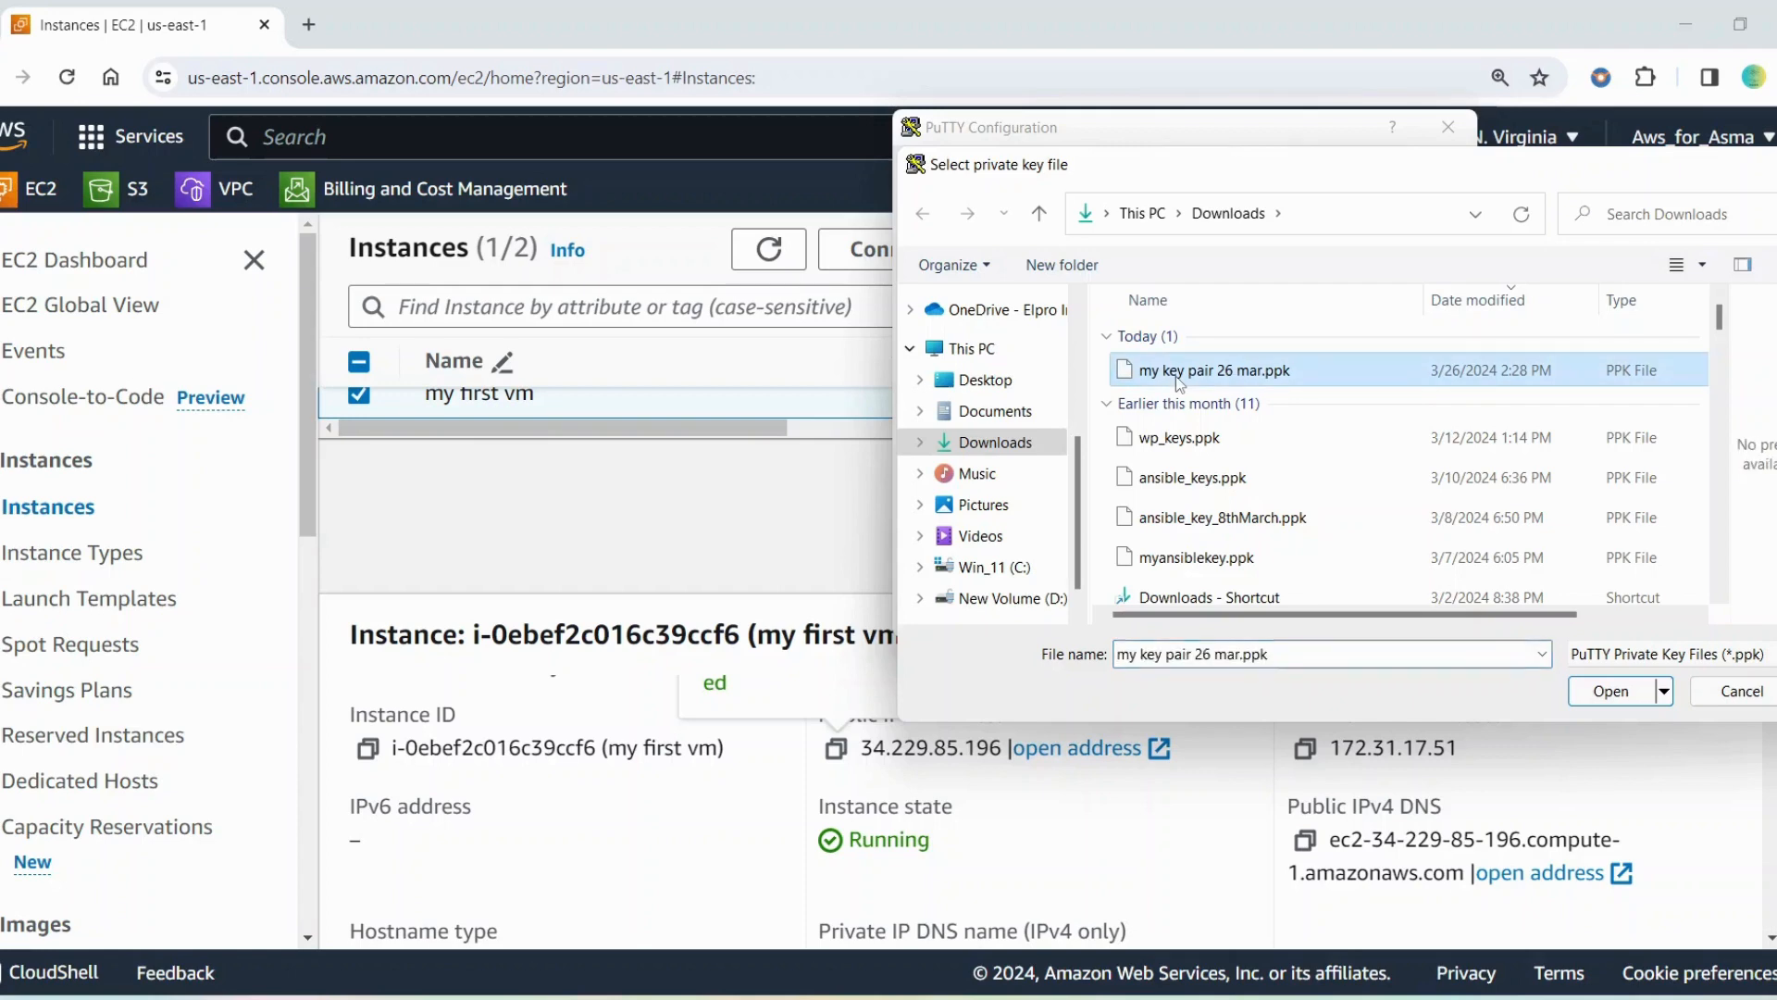
pyautogui.click(1615, 694)
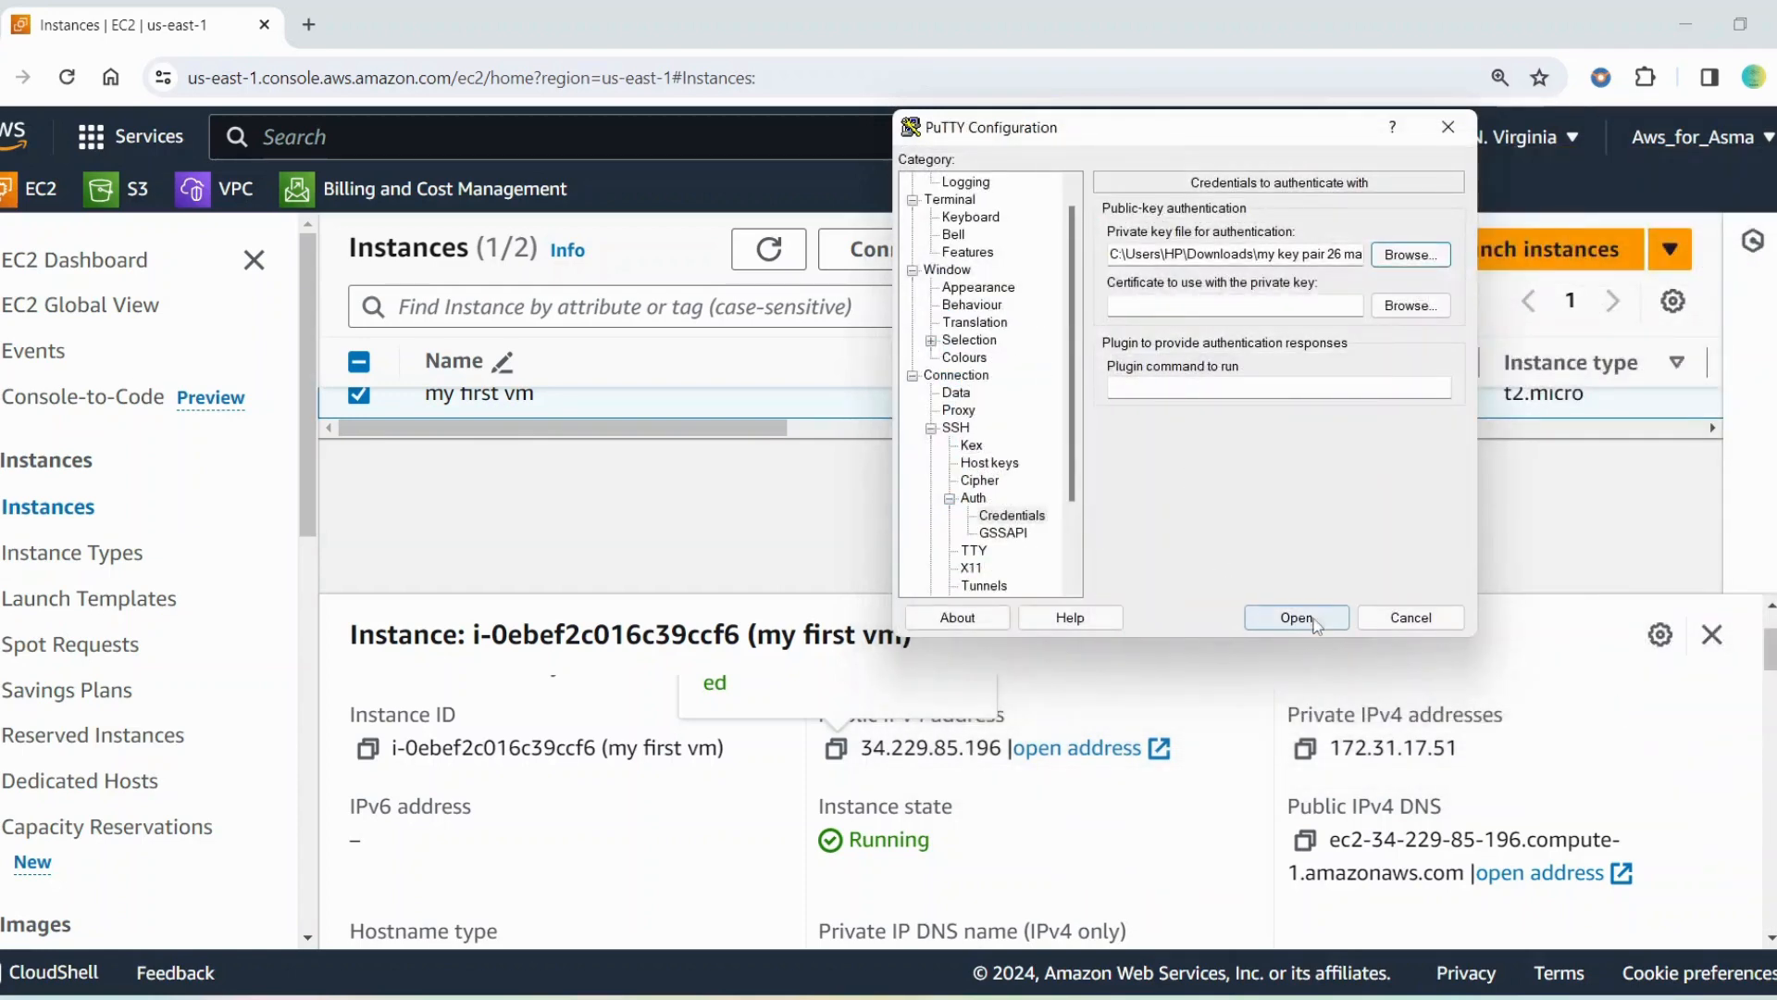
# Start the SSH connection, accept the server's host key and log in as ec2-user
pyautogui.click(1314, 622)
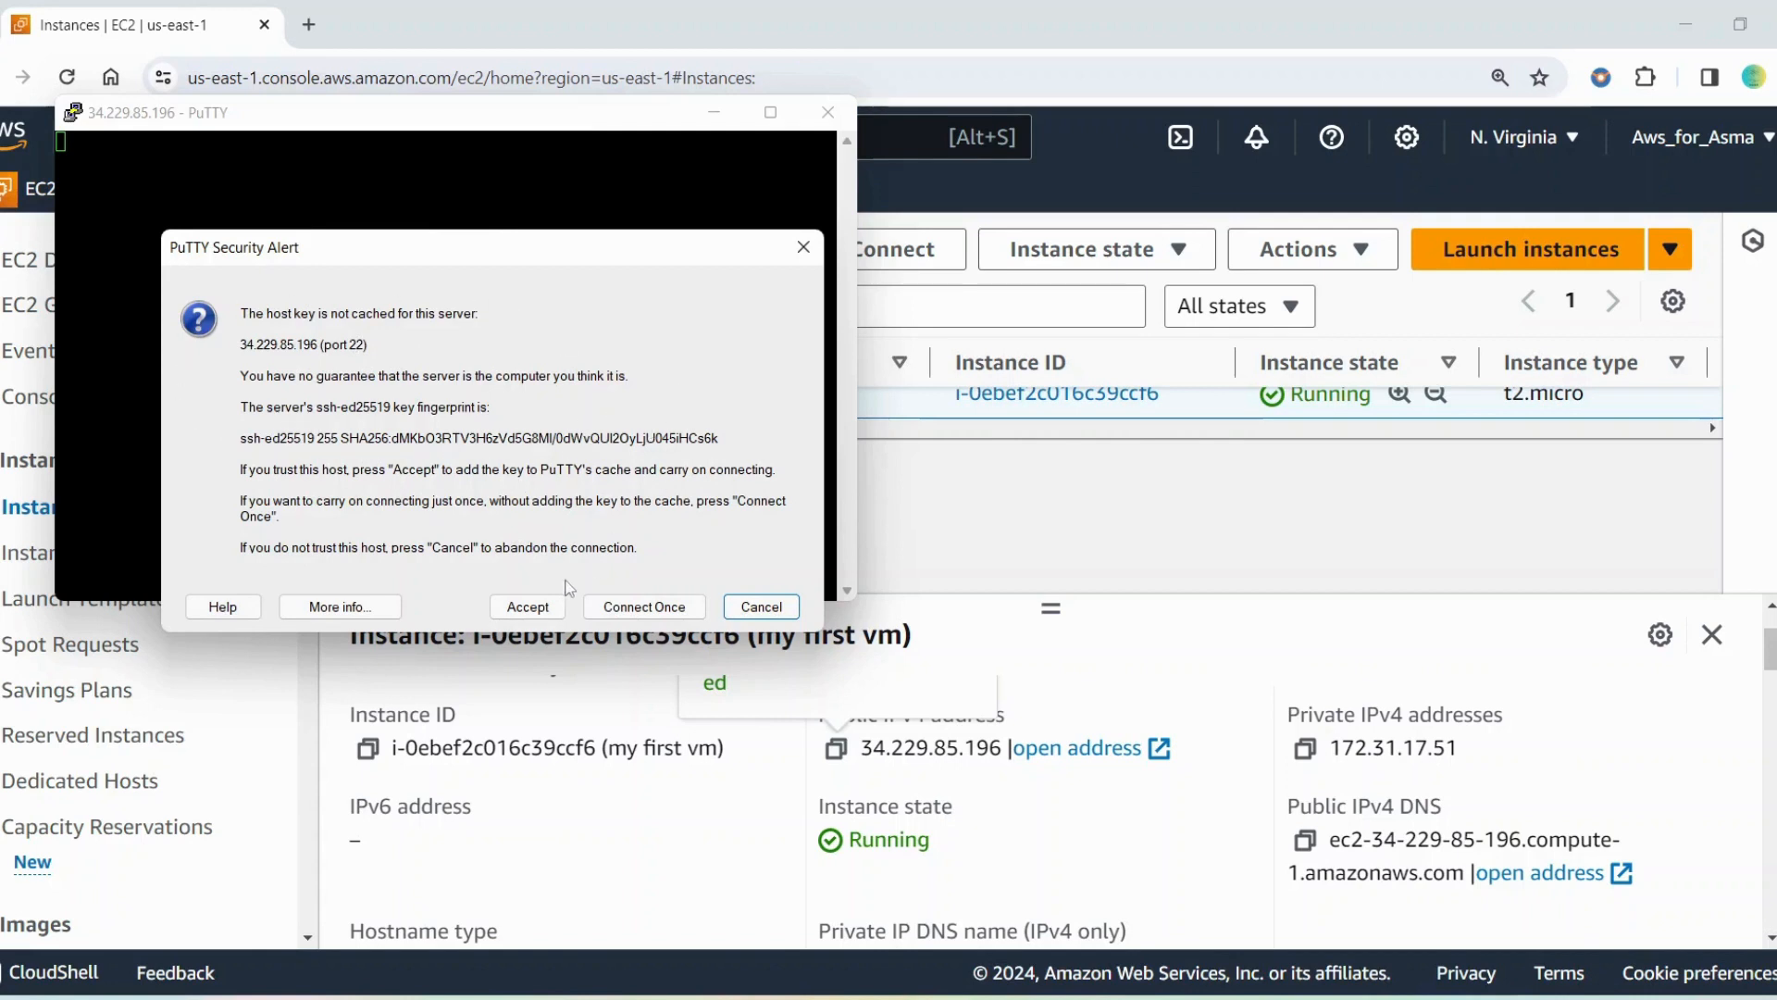
pyautogui.click(527, 607)
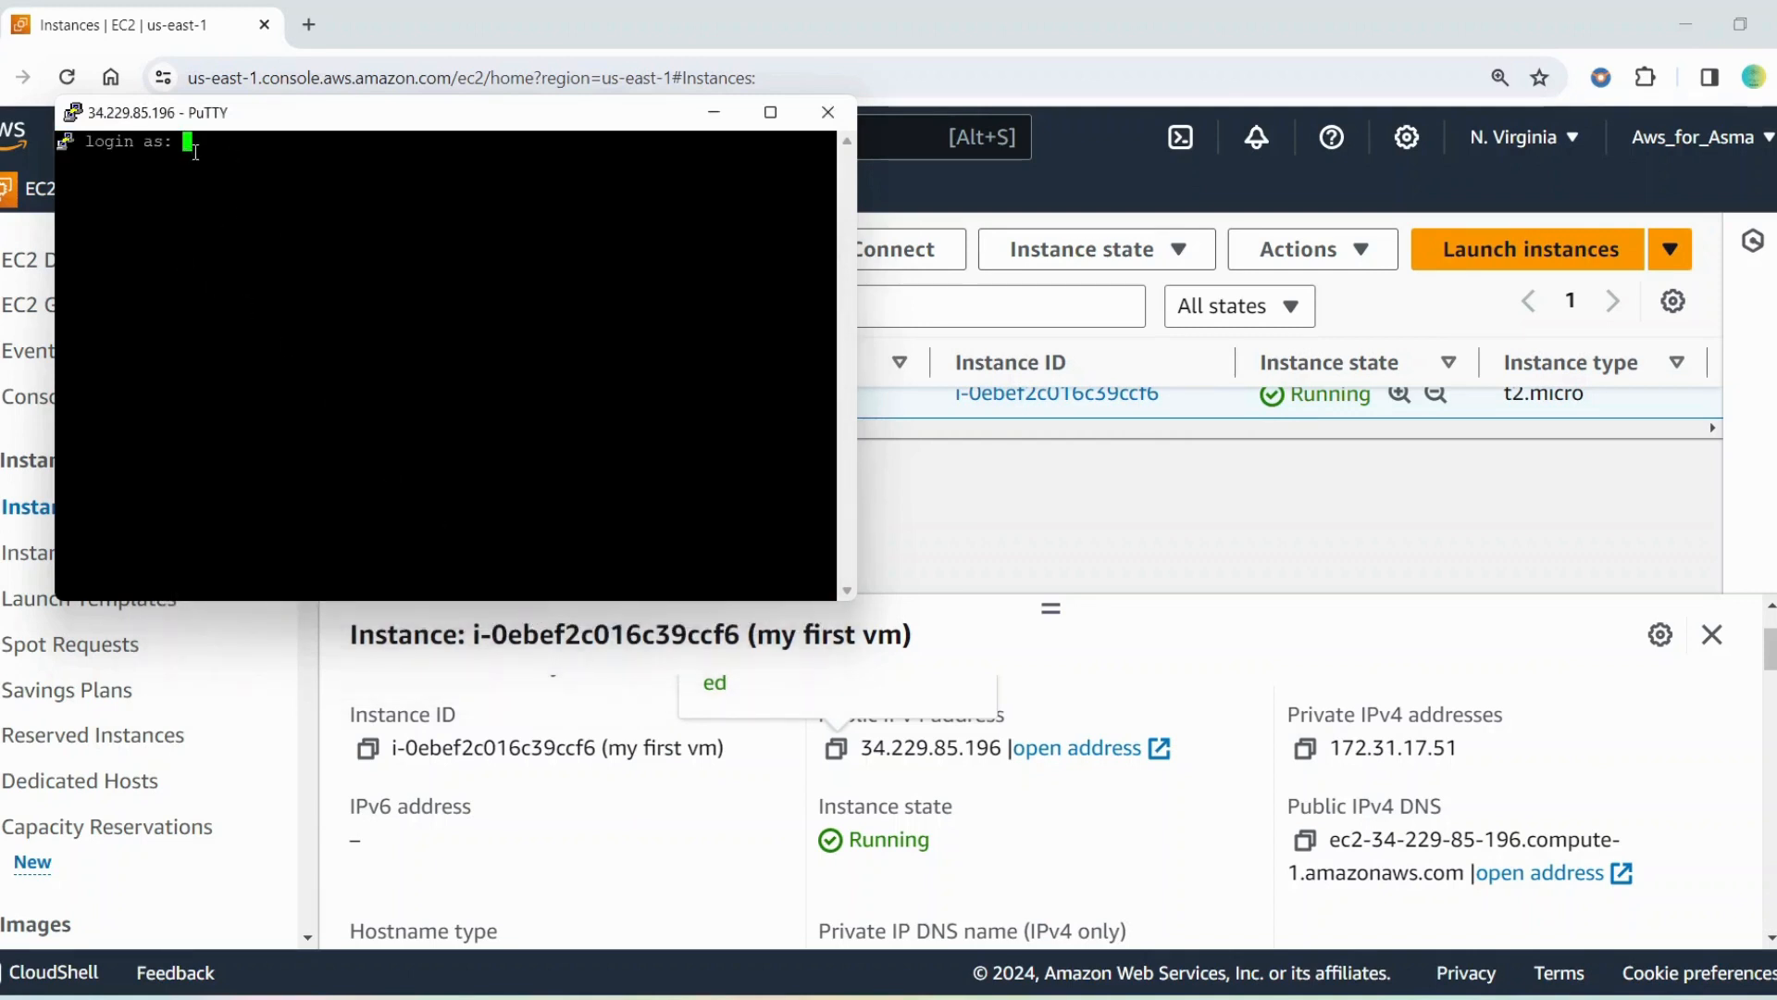
pyautogui.write('ec2-user')
pyautogui.press('Return')
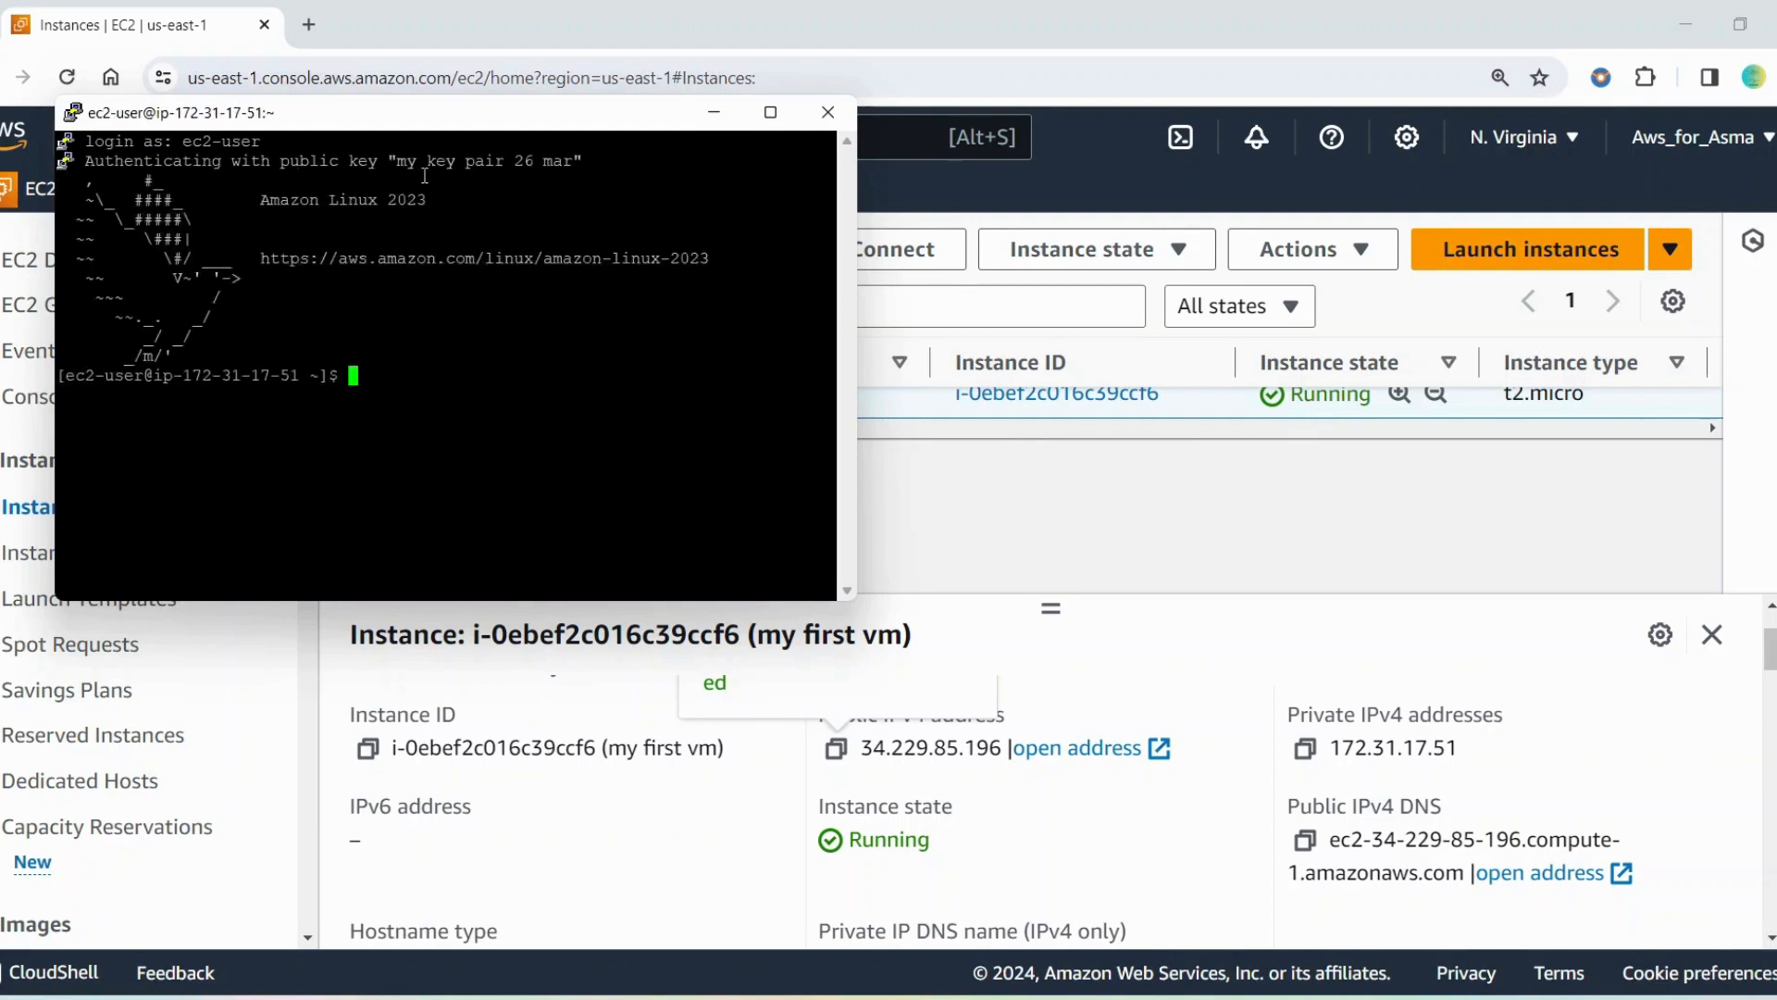
# Change the terminal font size of the PuTTY session to 14 and apply it
pyautogui.rightClick(567, 112)
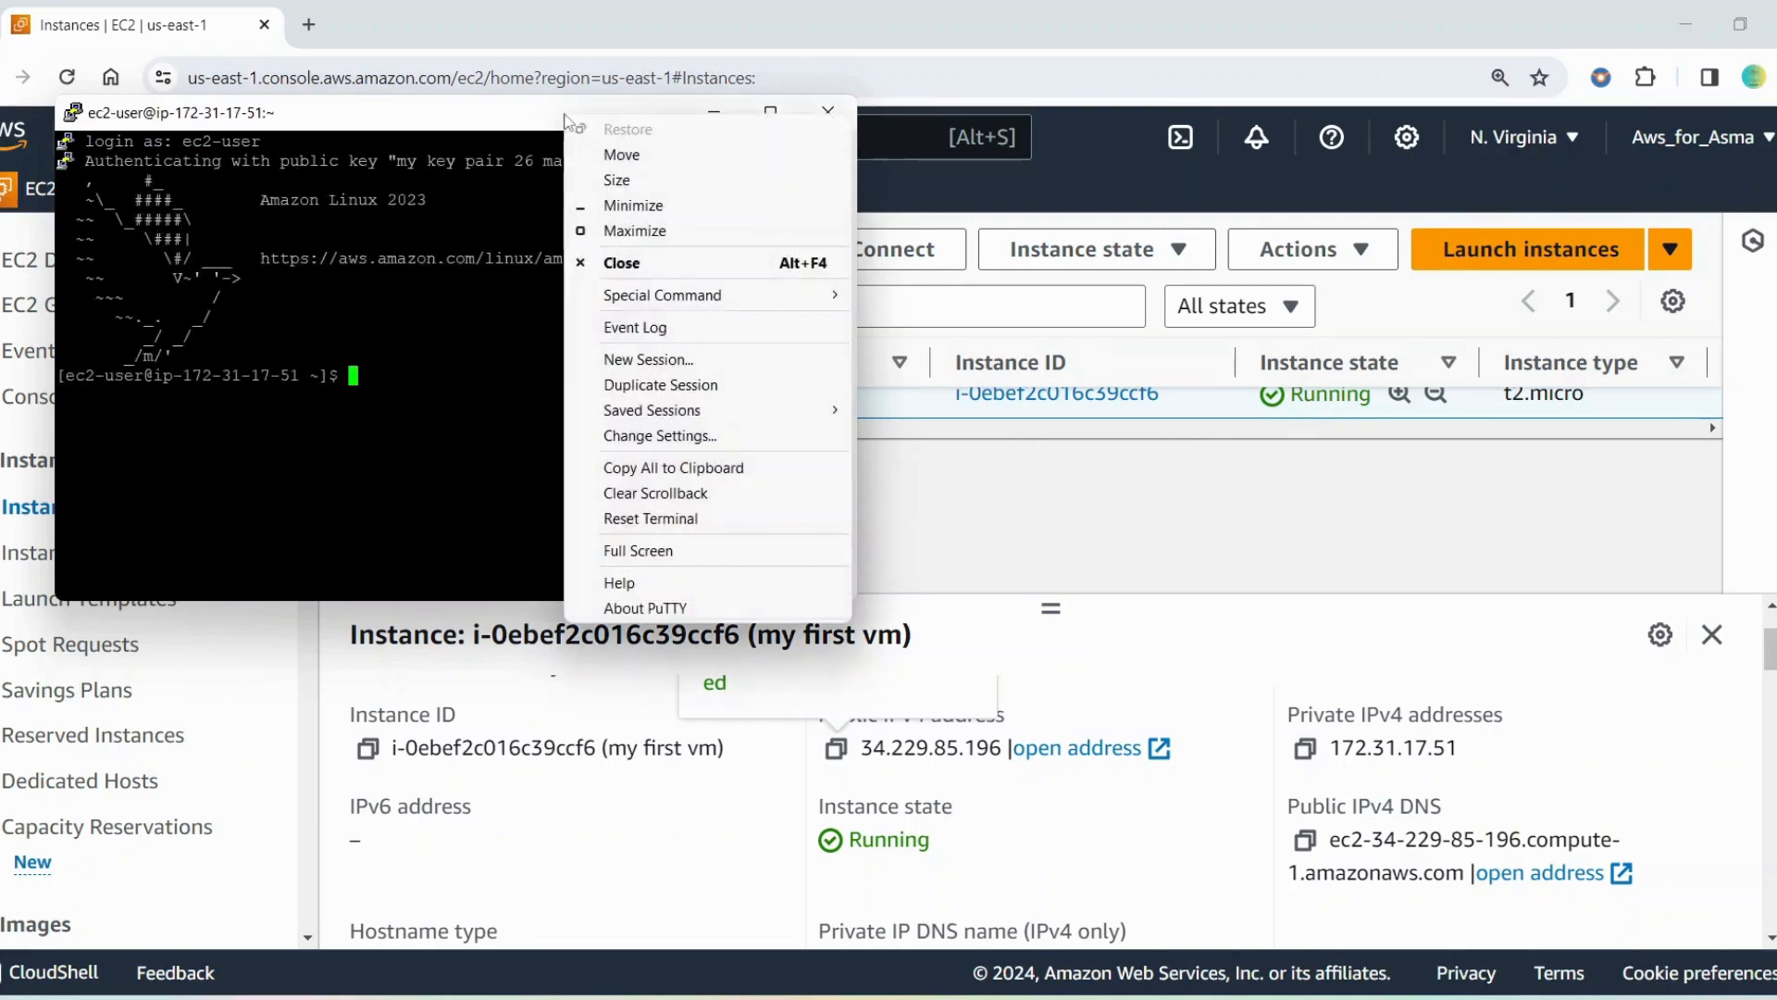
pyautogui.click(705, 435)
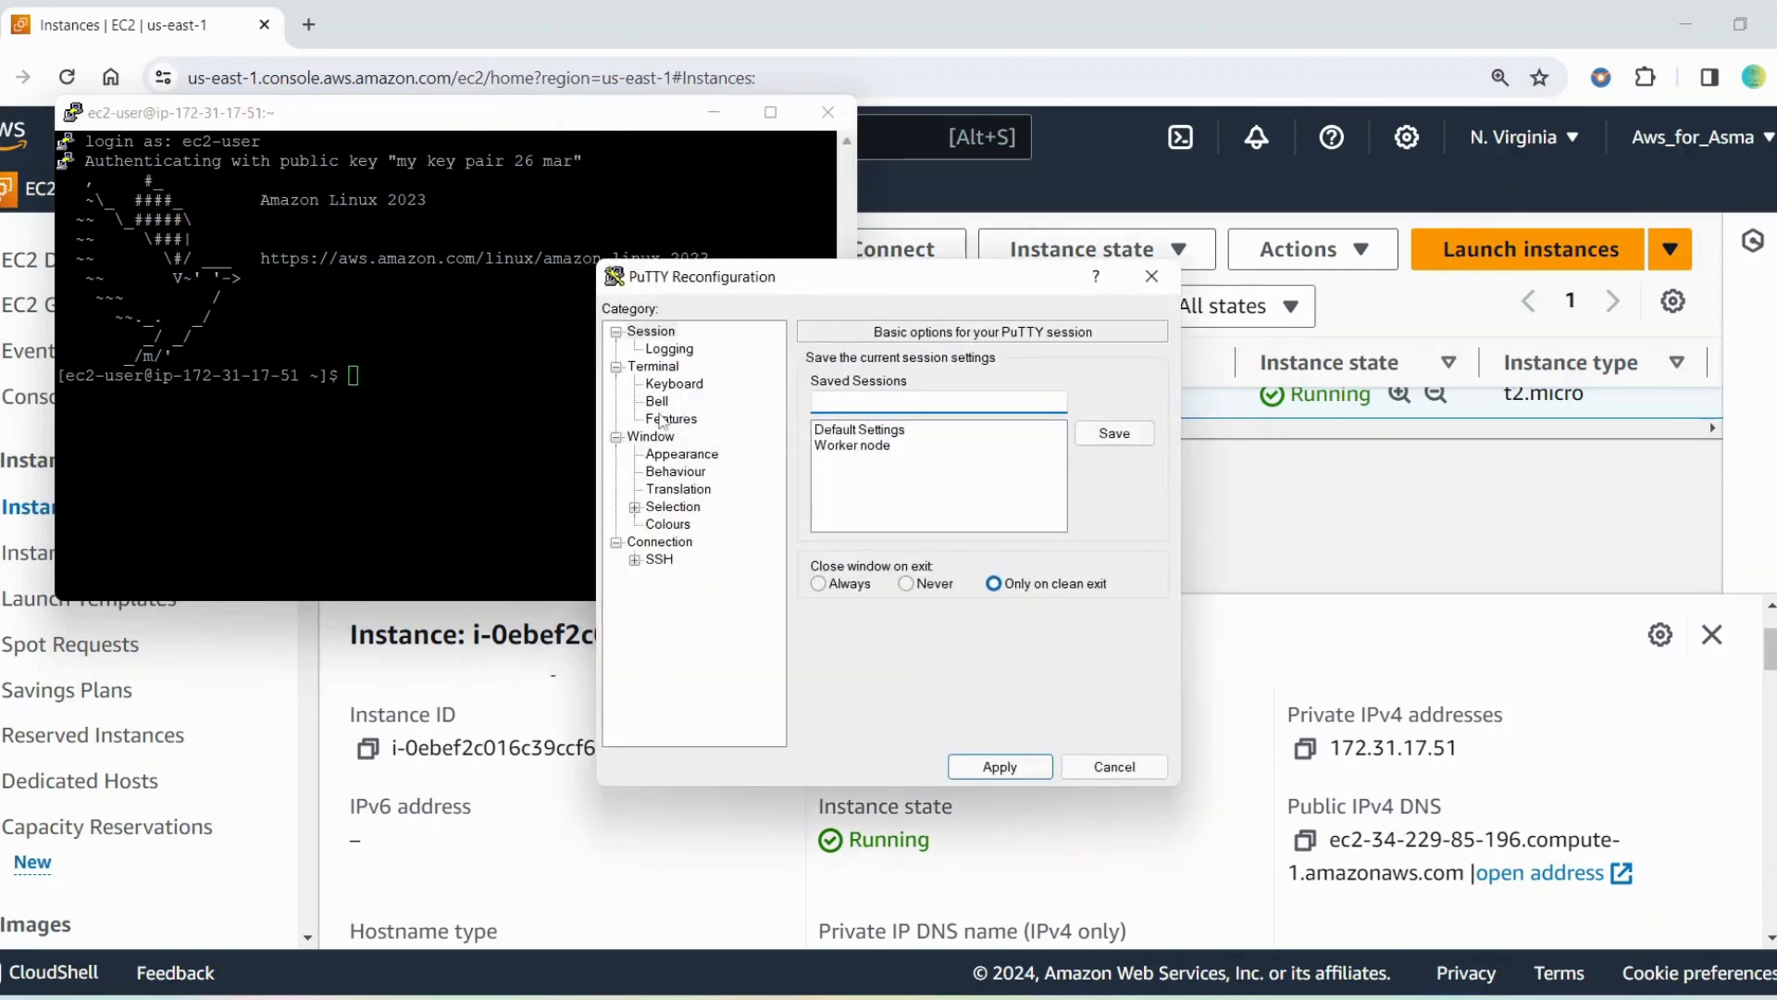
pyautogui.click(662, 455)
pyautogui.click(1114, 501)
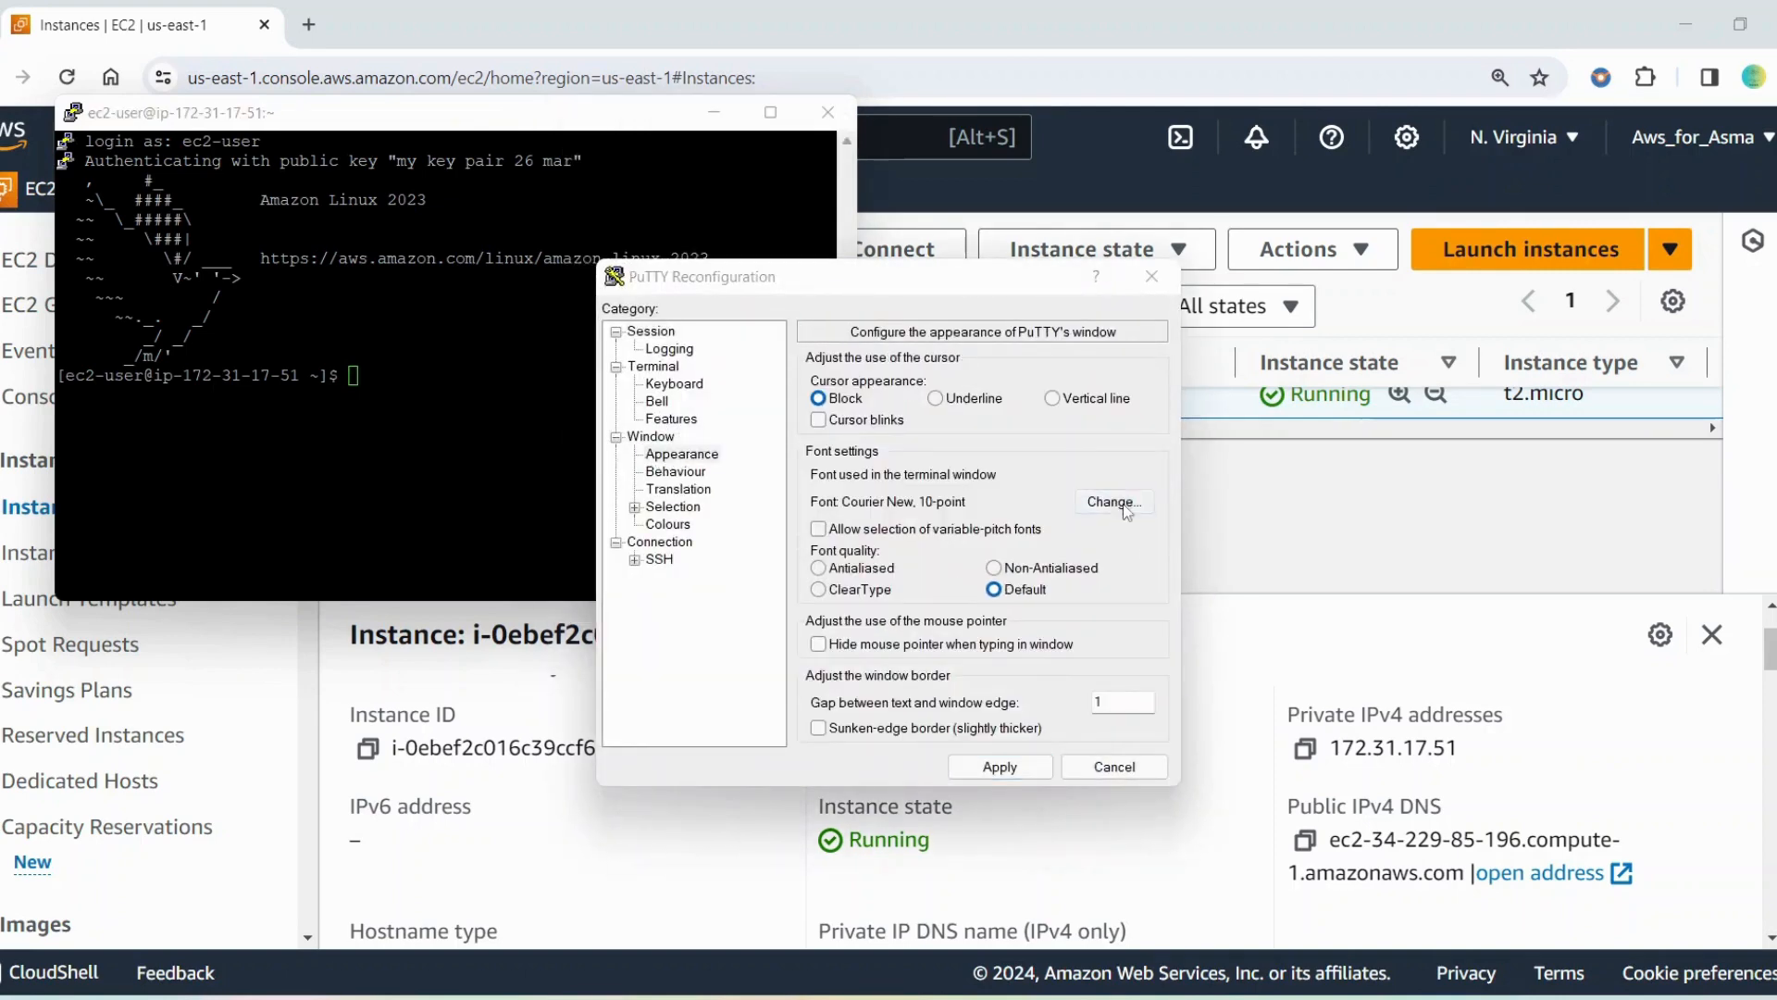
pyautogui.click(1028, 547)
pyautogui.click(949, 953)
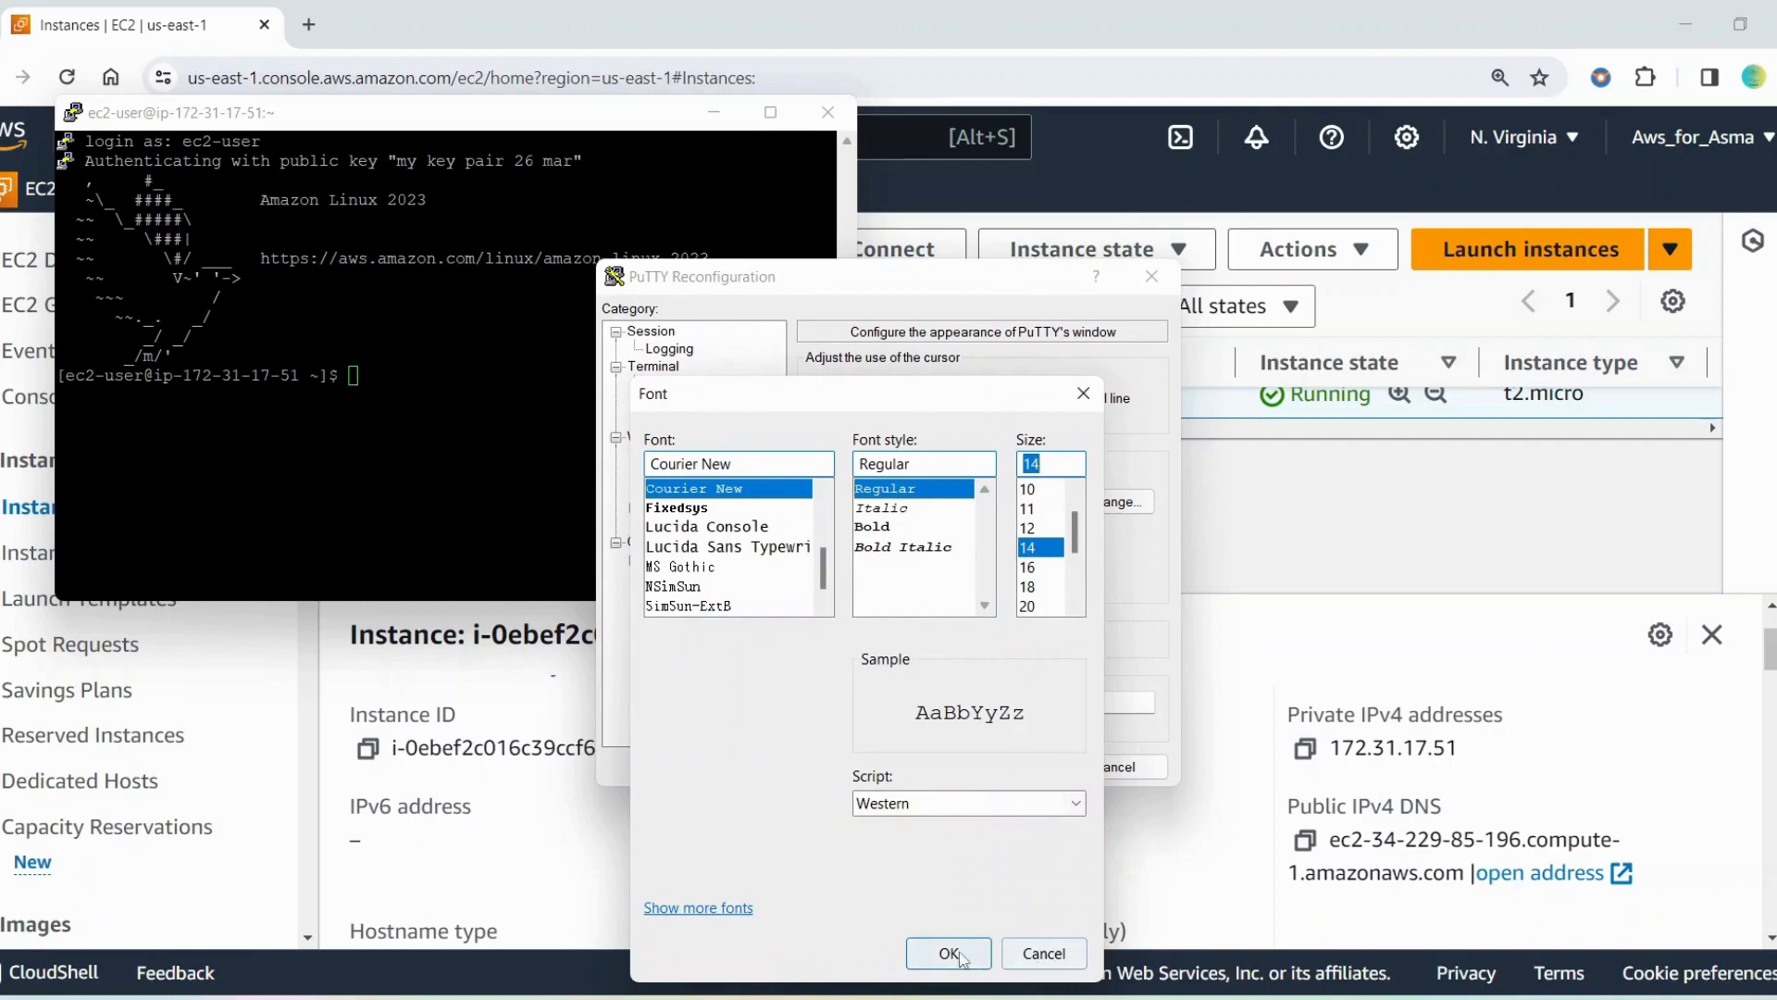
pyautogui.click(999, 766)
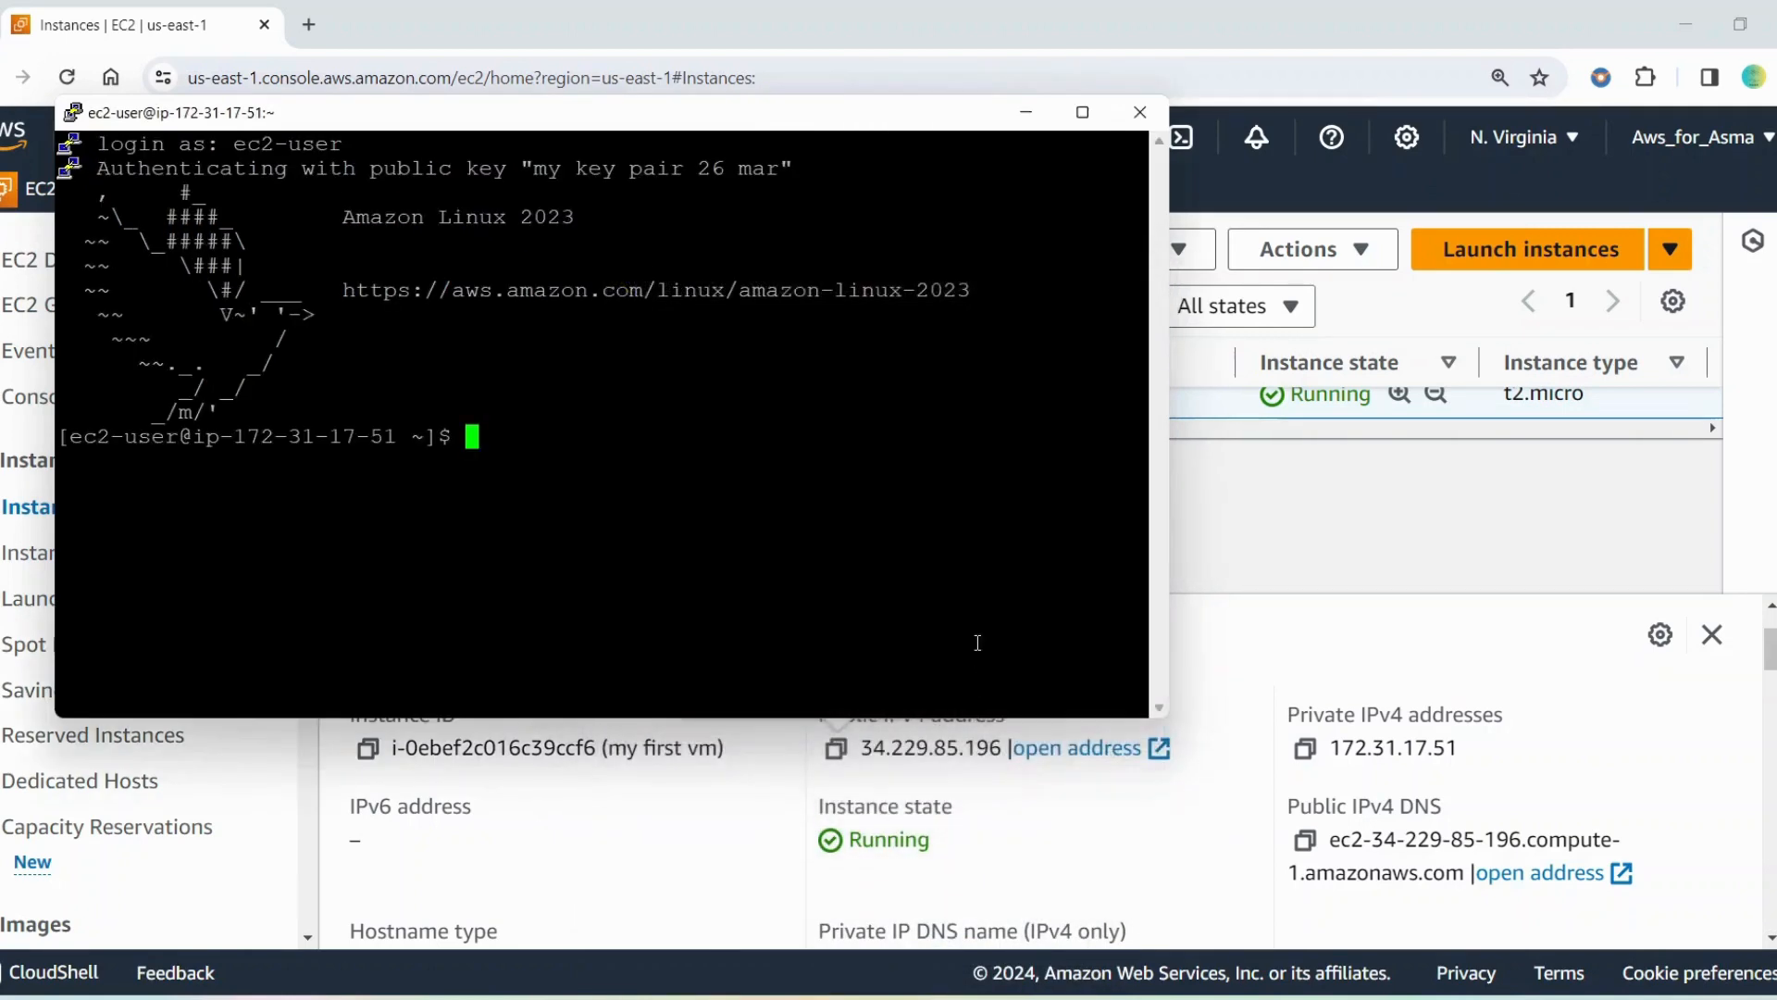
# Set the PuTTY session's terminal font size to 20, apply it and move the terminal window higher
pyautogui.rightClick(844, 116)
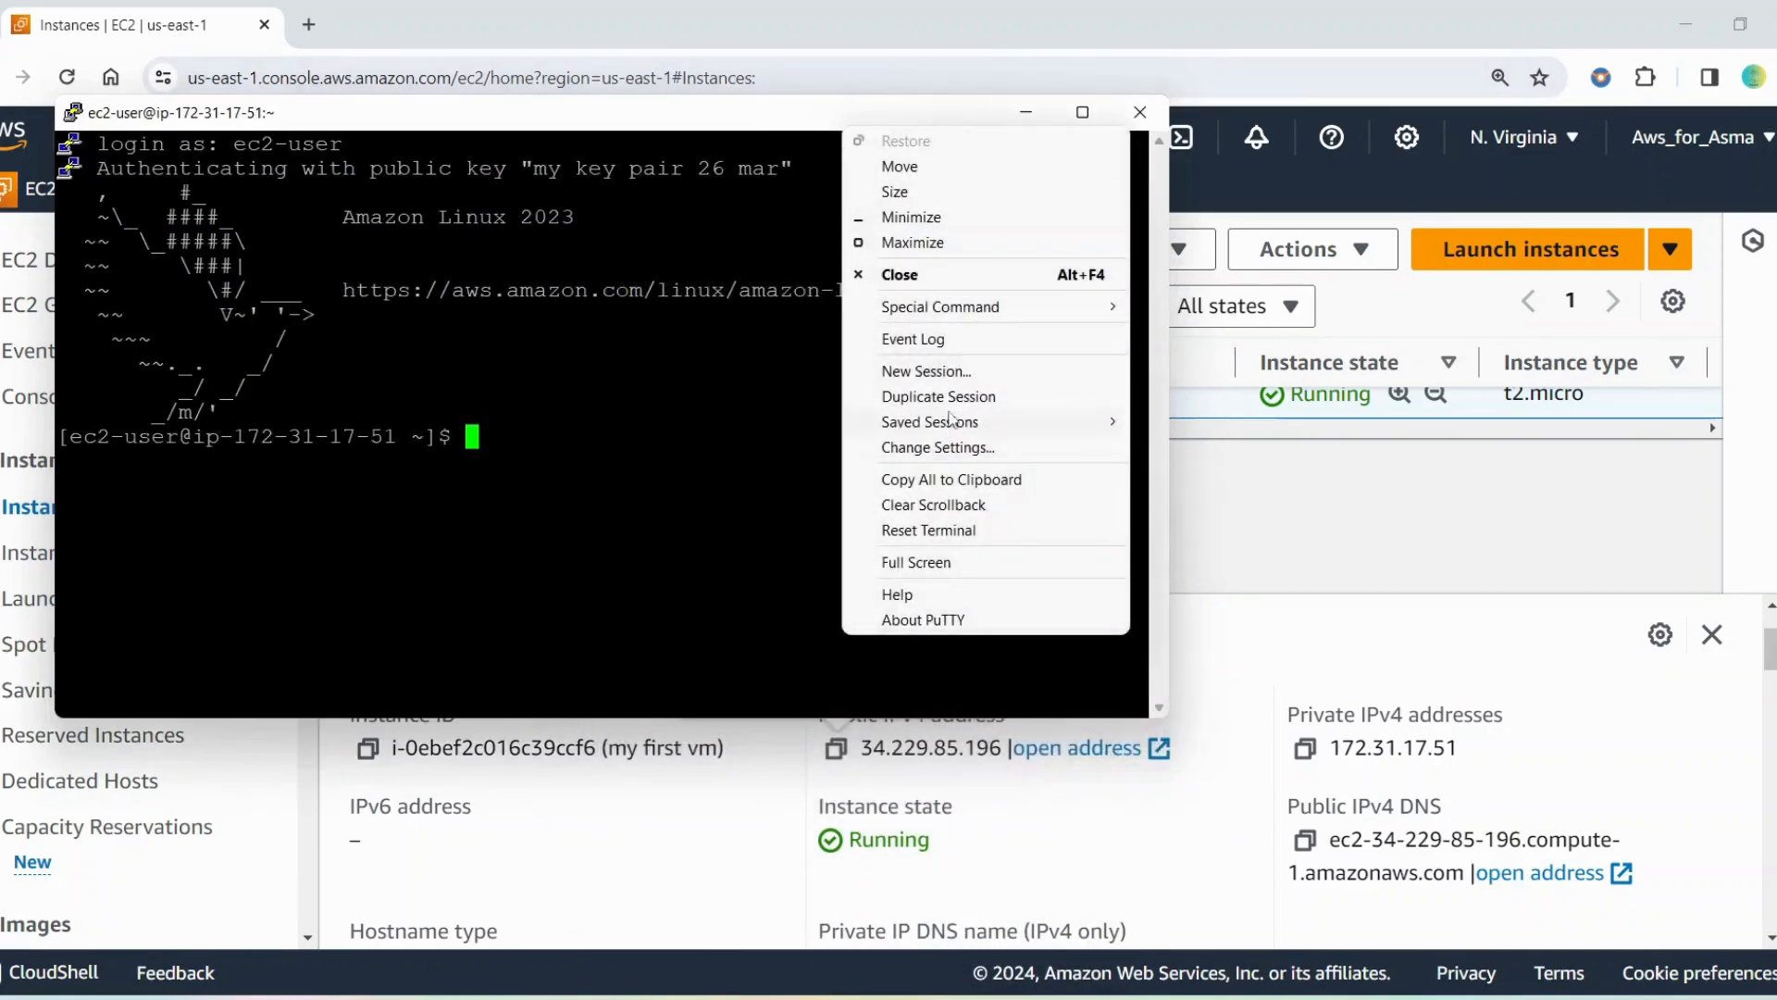
pyautogui.click(947, 443)
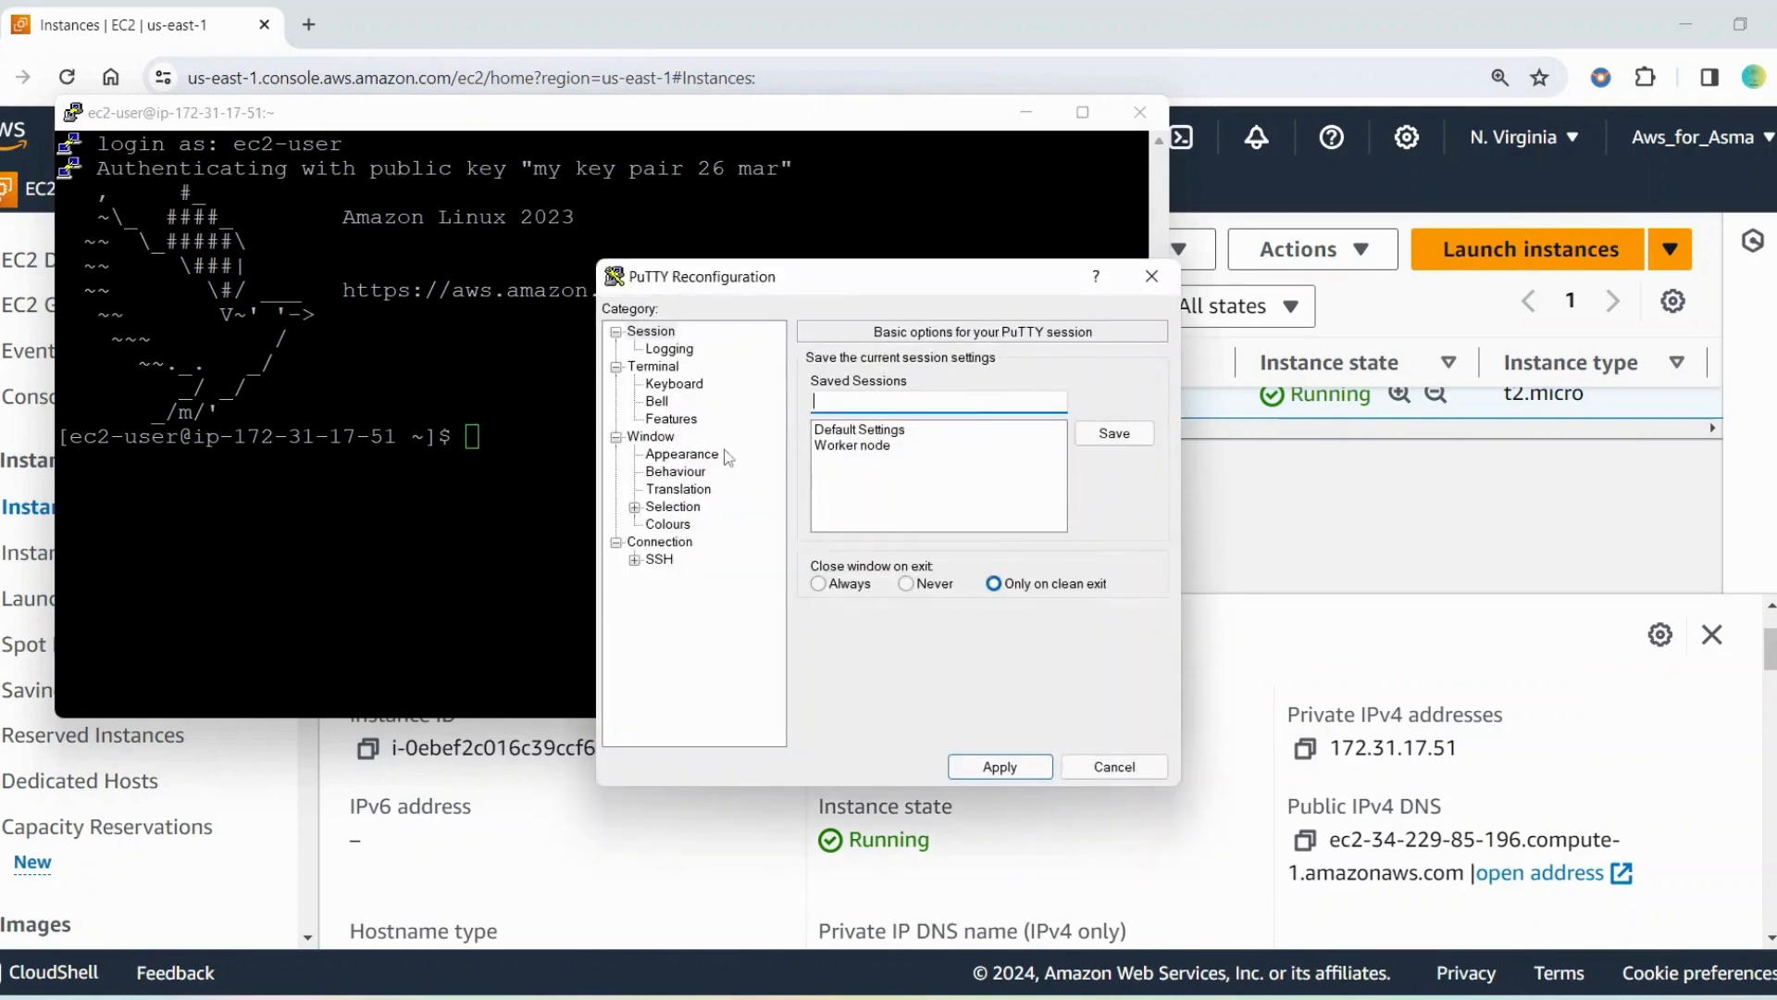
pyautogui.click(711, 461)
pyautogui.click(1085, 507)
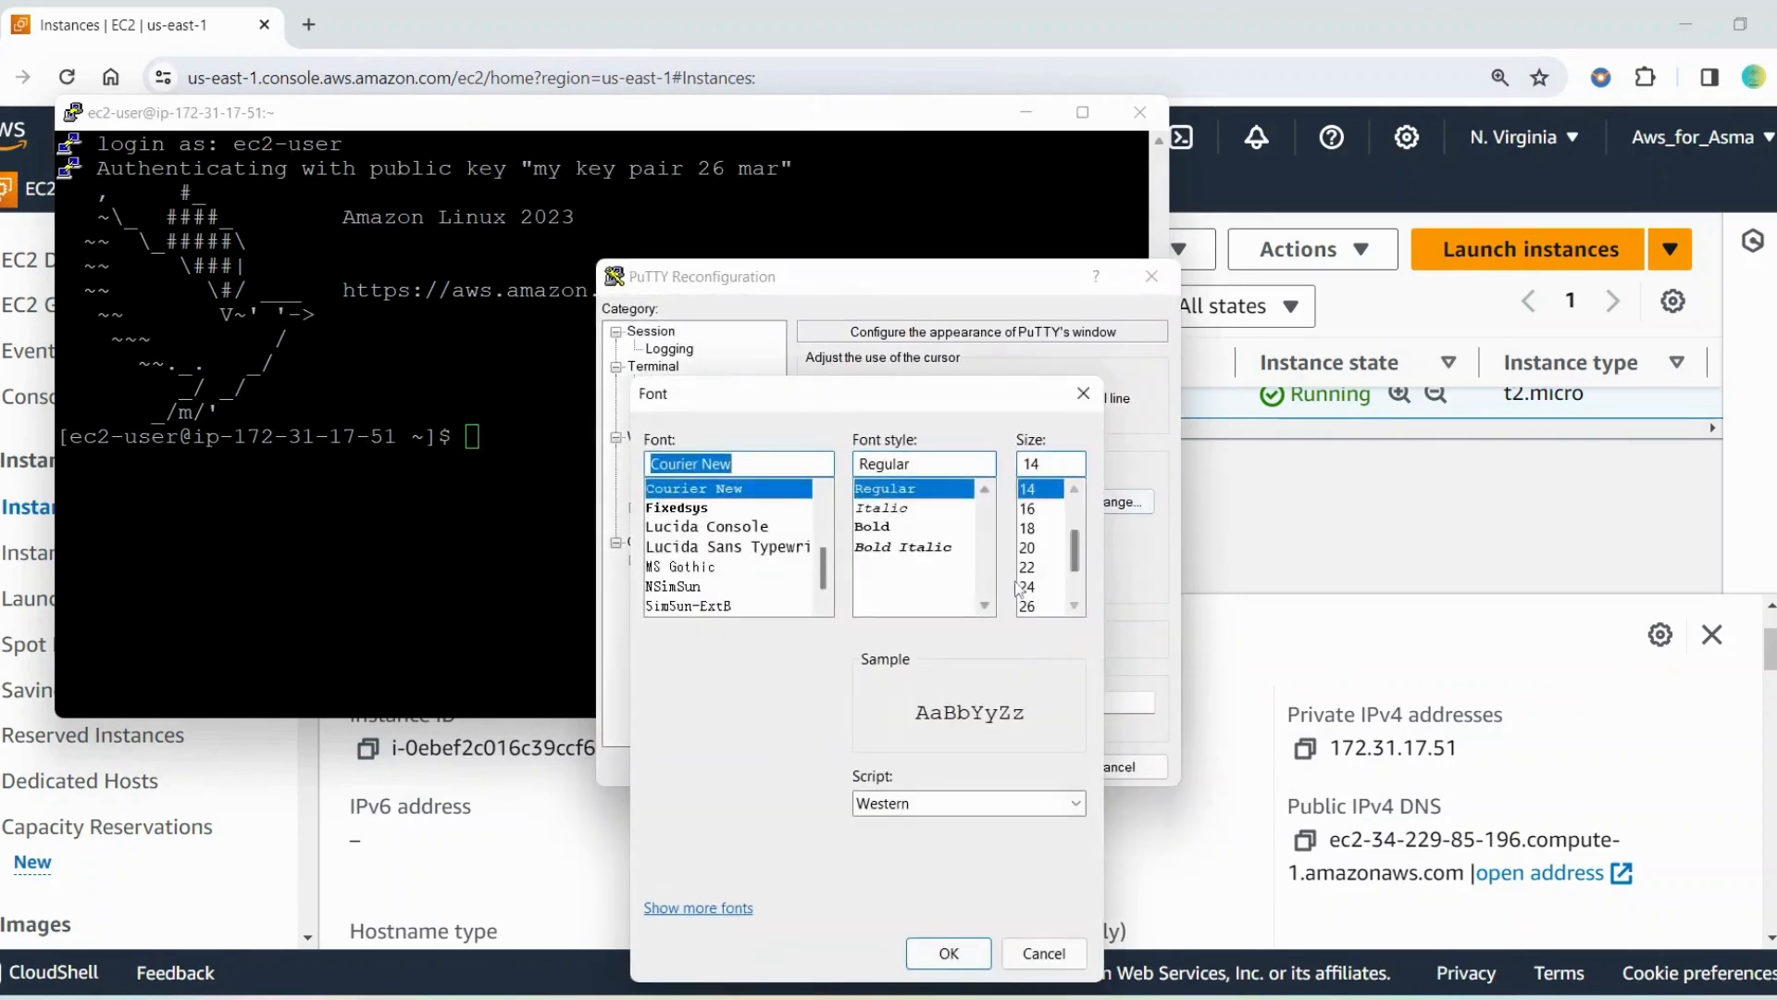
pyautogui.click(1027, 547)
pyautogui.click(949, 953)
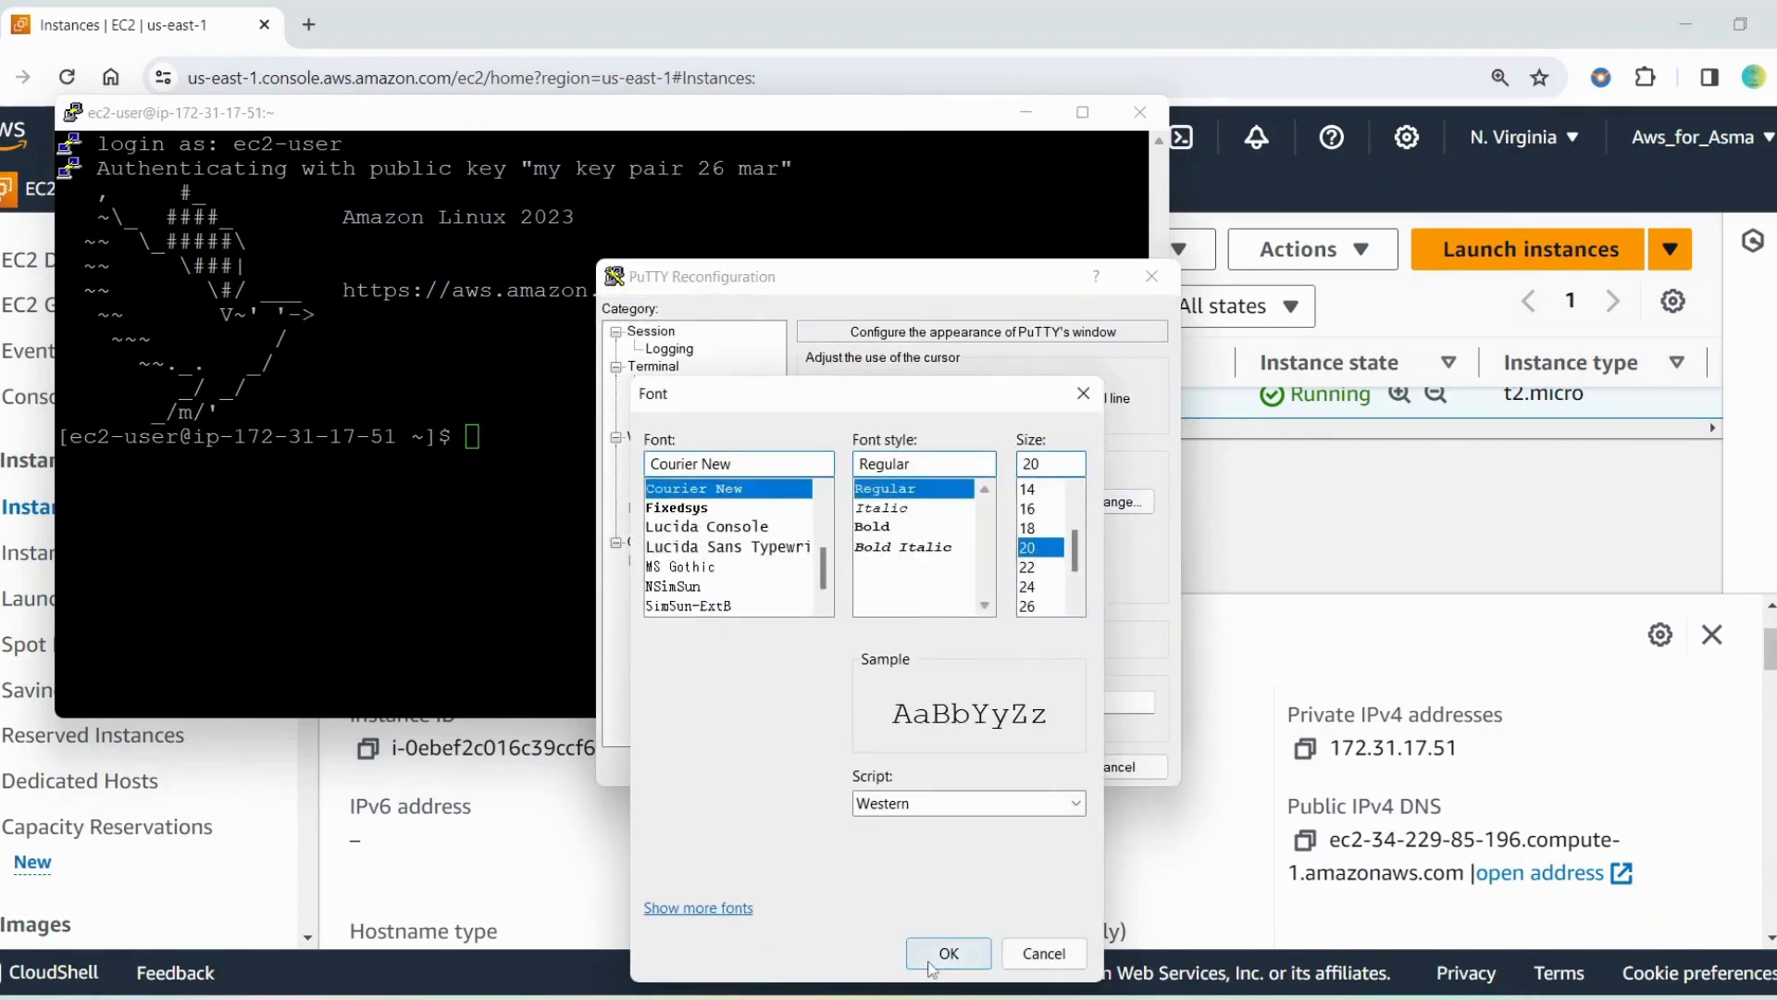
pyautogui.click(1000, 766)
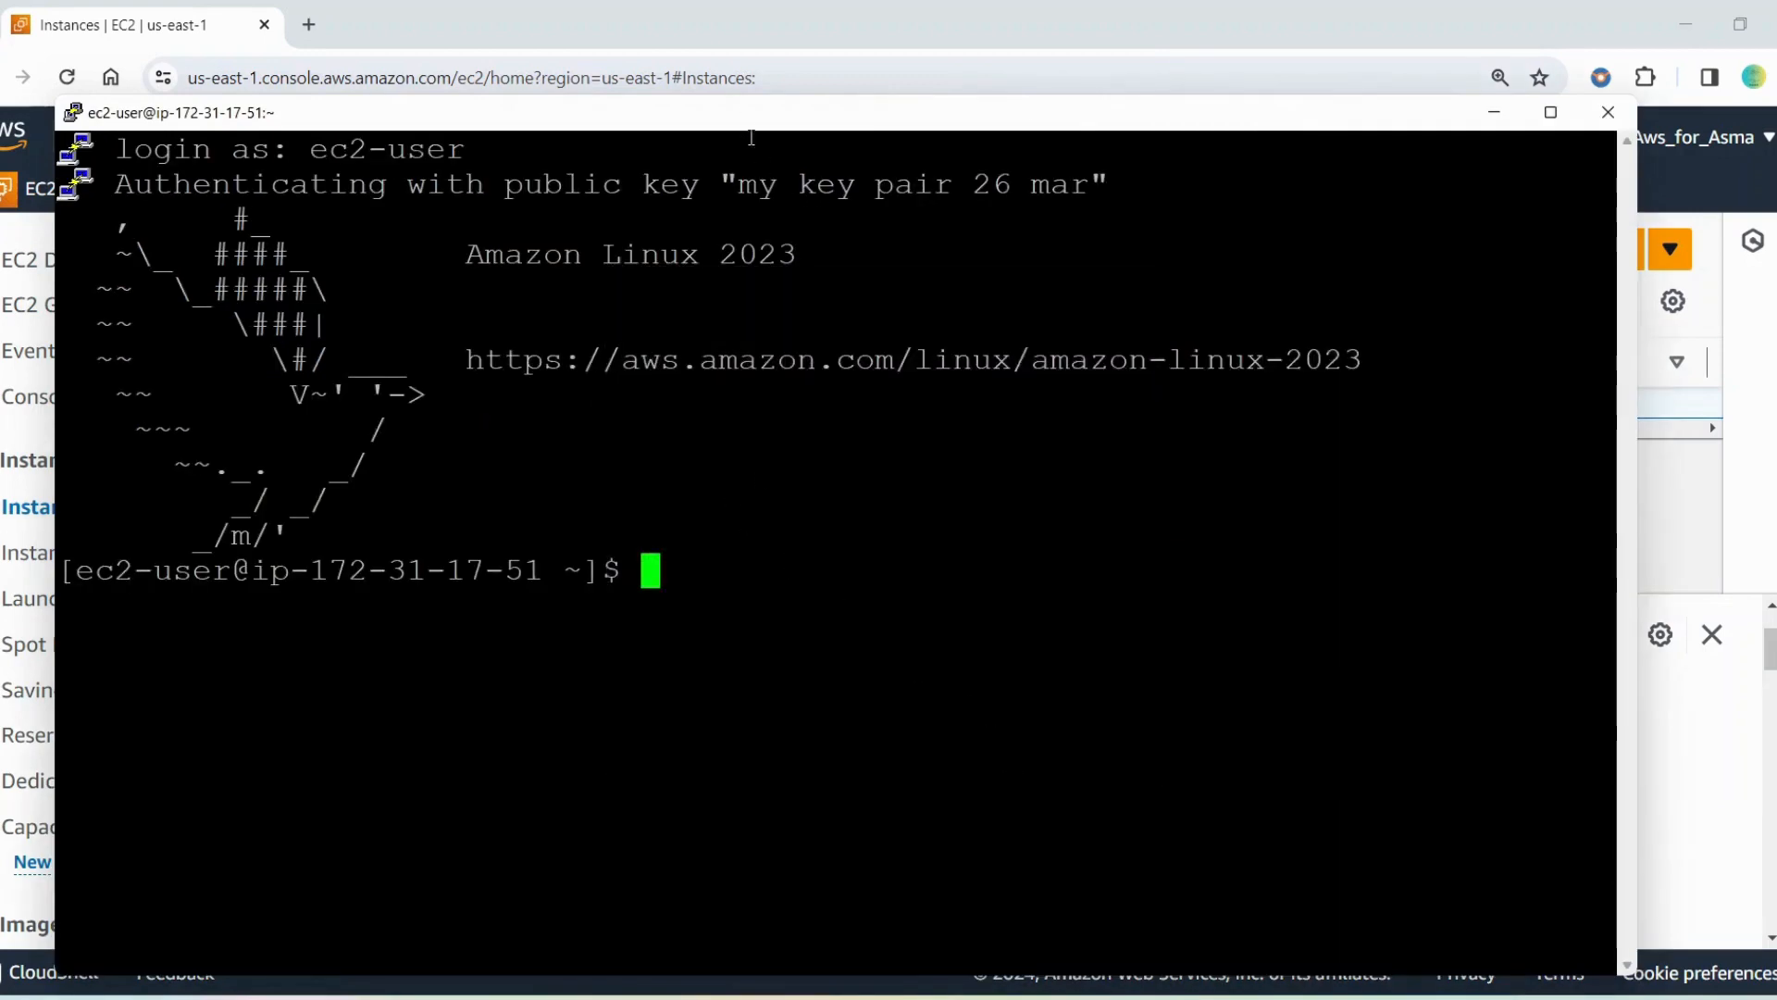
pyautogui.moveTo(744, 124); pyautogui.dragTo(777, 54)
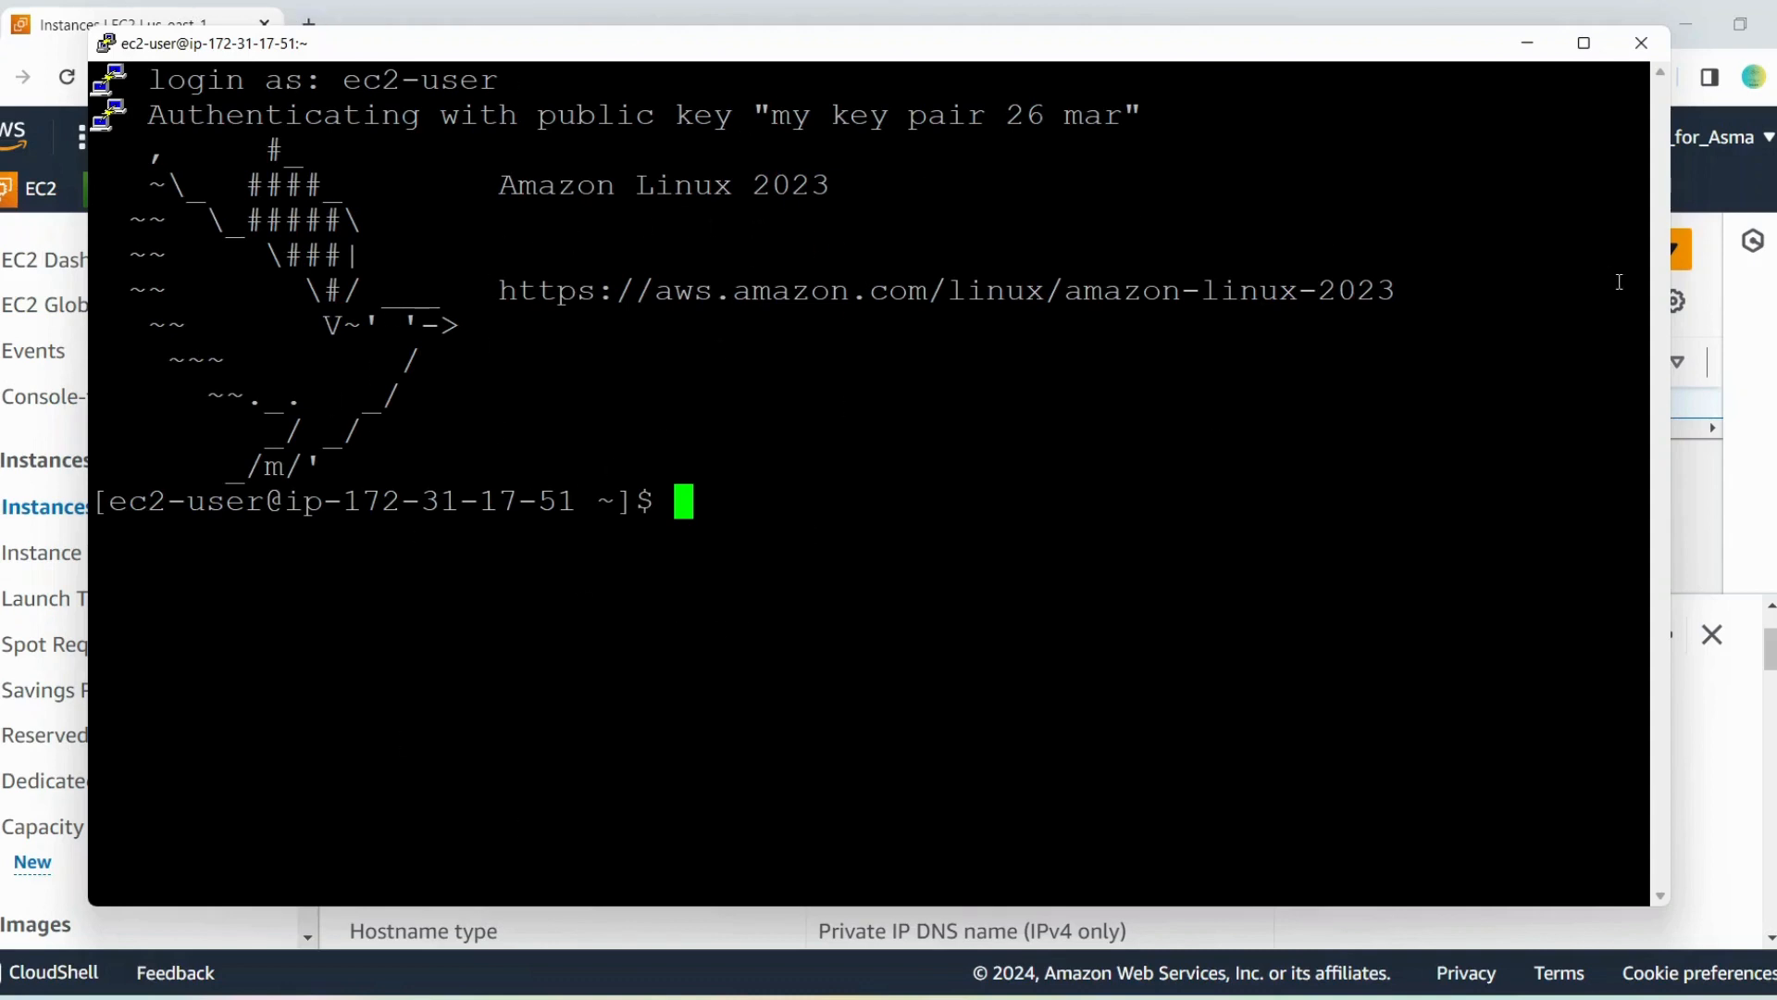
pyautogui.click(1758, 317)
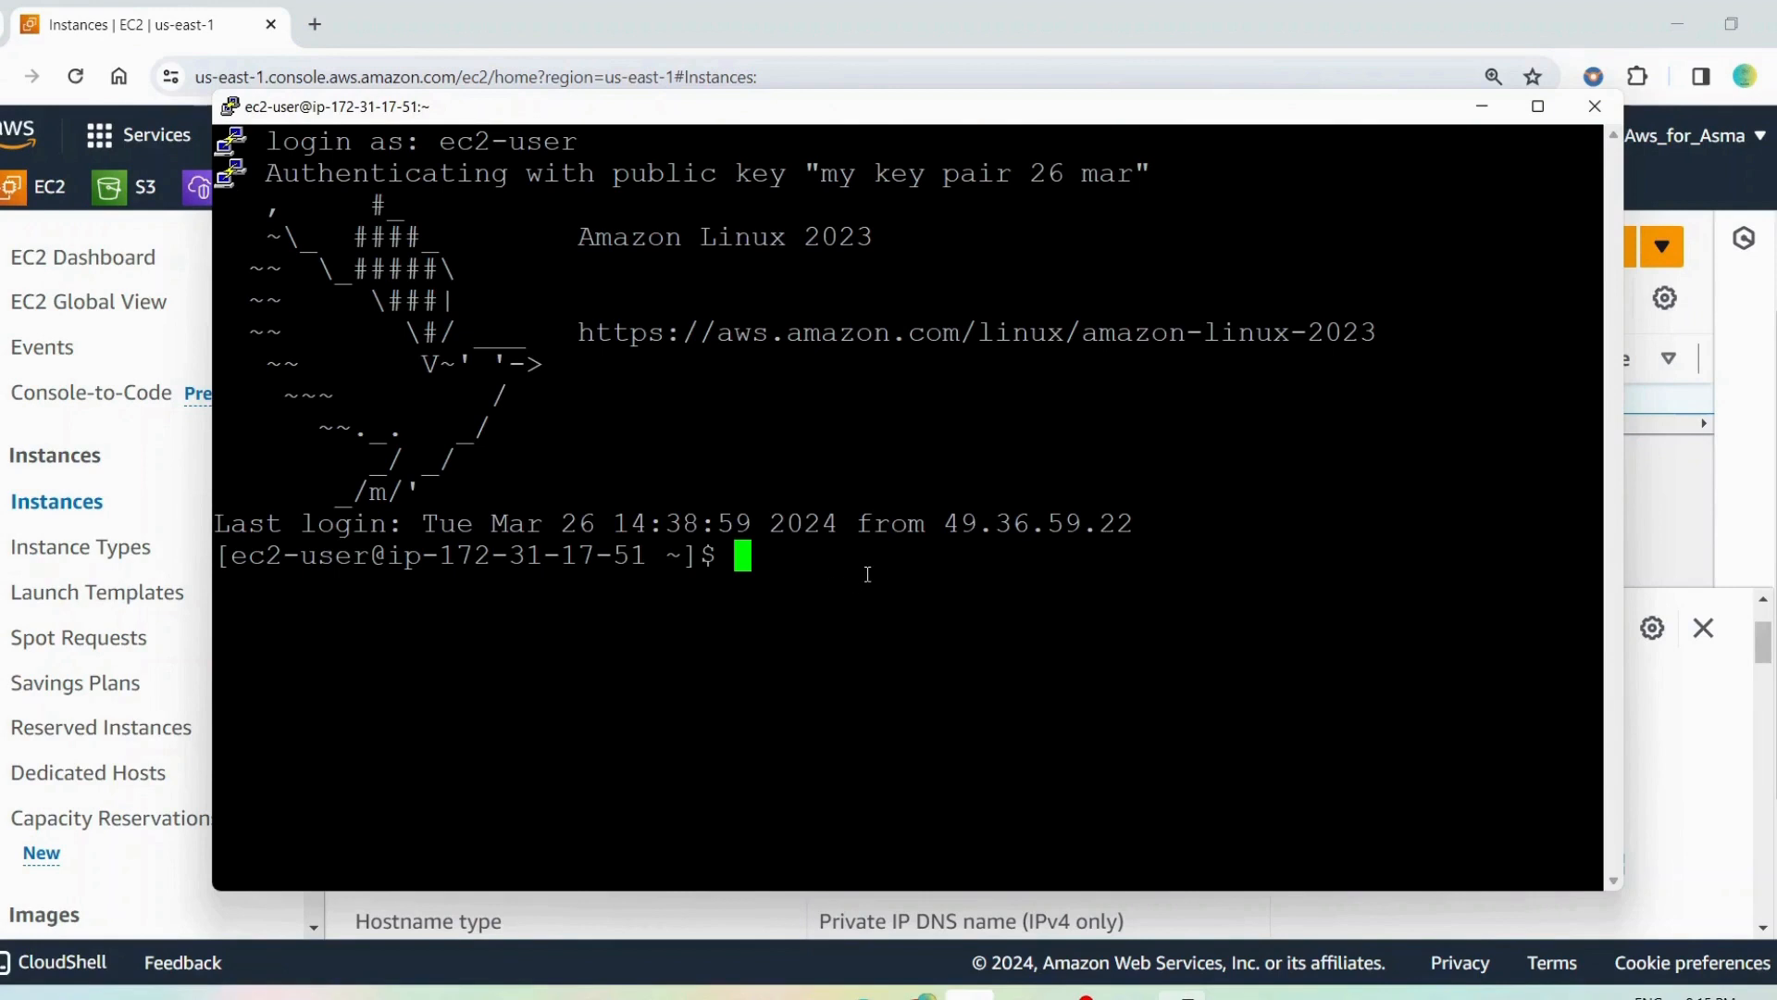
# Clear the terminal screen with the clear command
pyautogui.write('cleae')
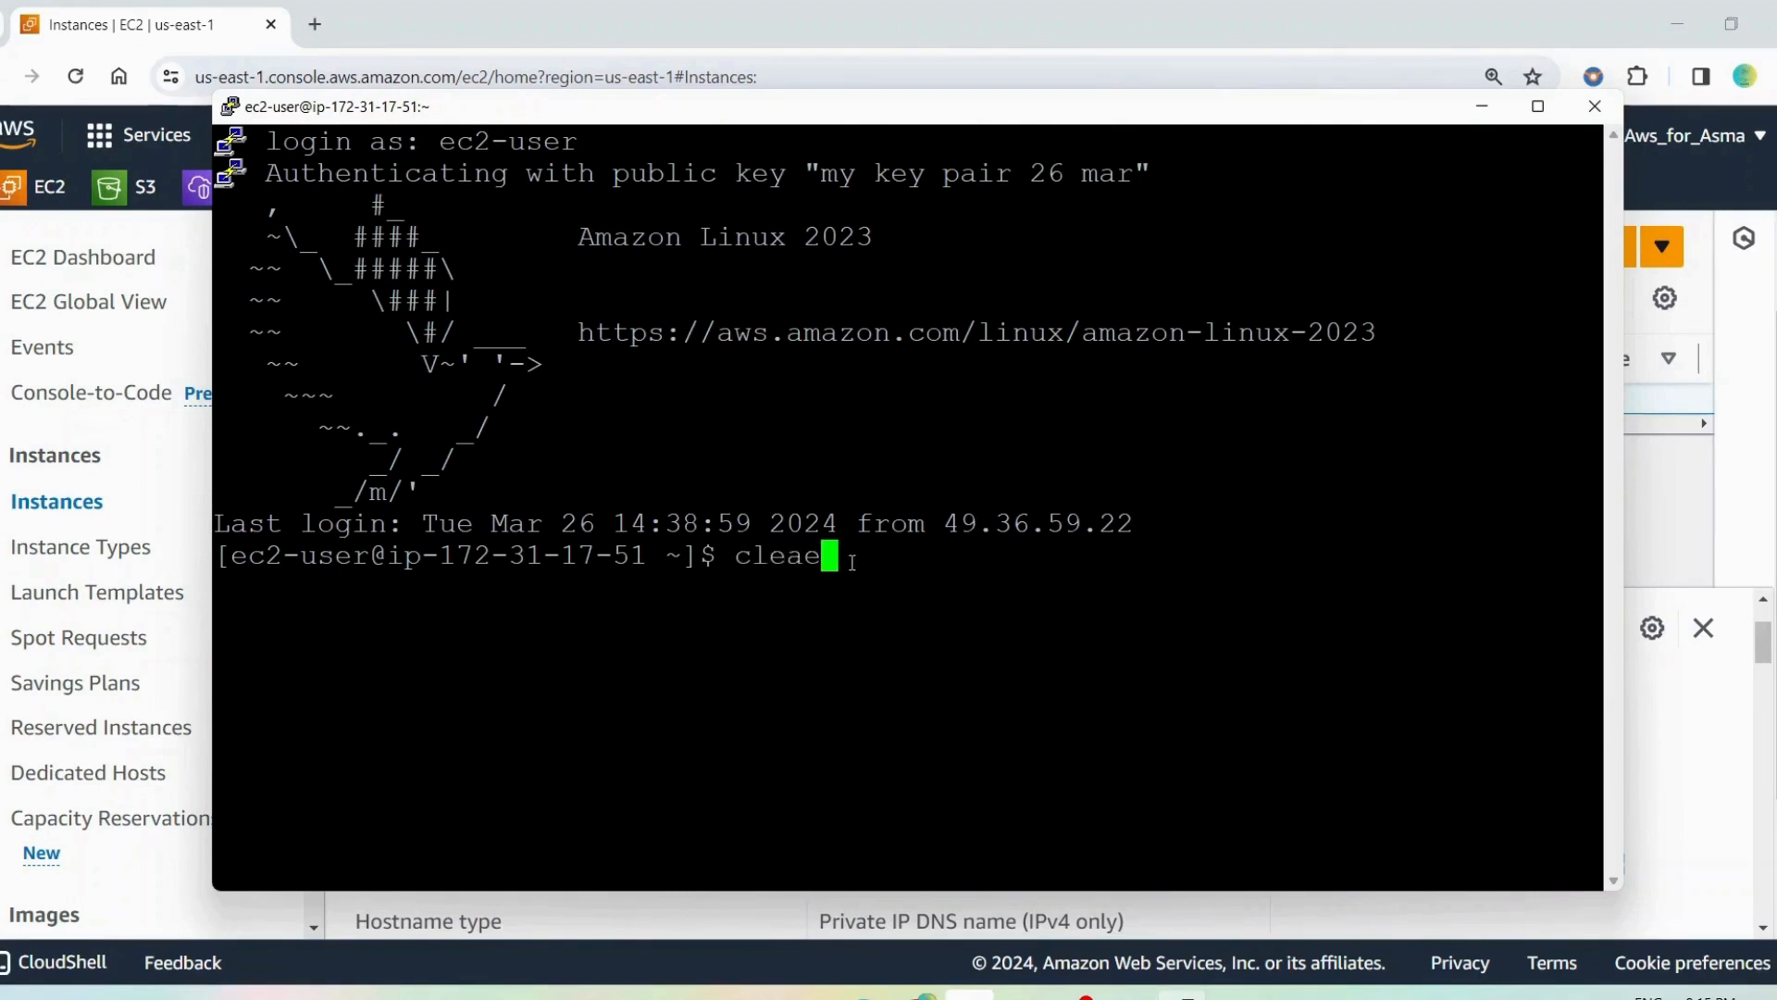
pyautogui.press('BackSpace')
pyautogui.write('r')
pyautogui.press('Return')
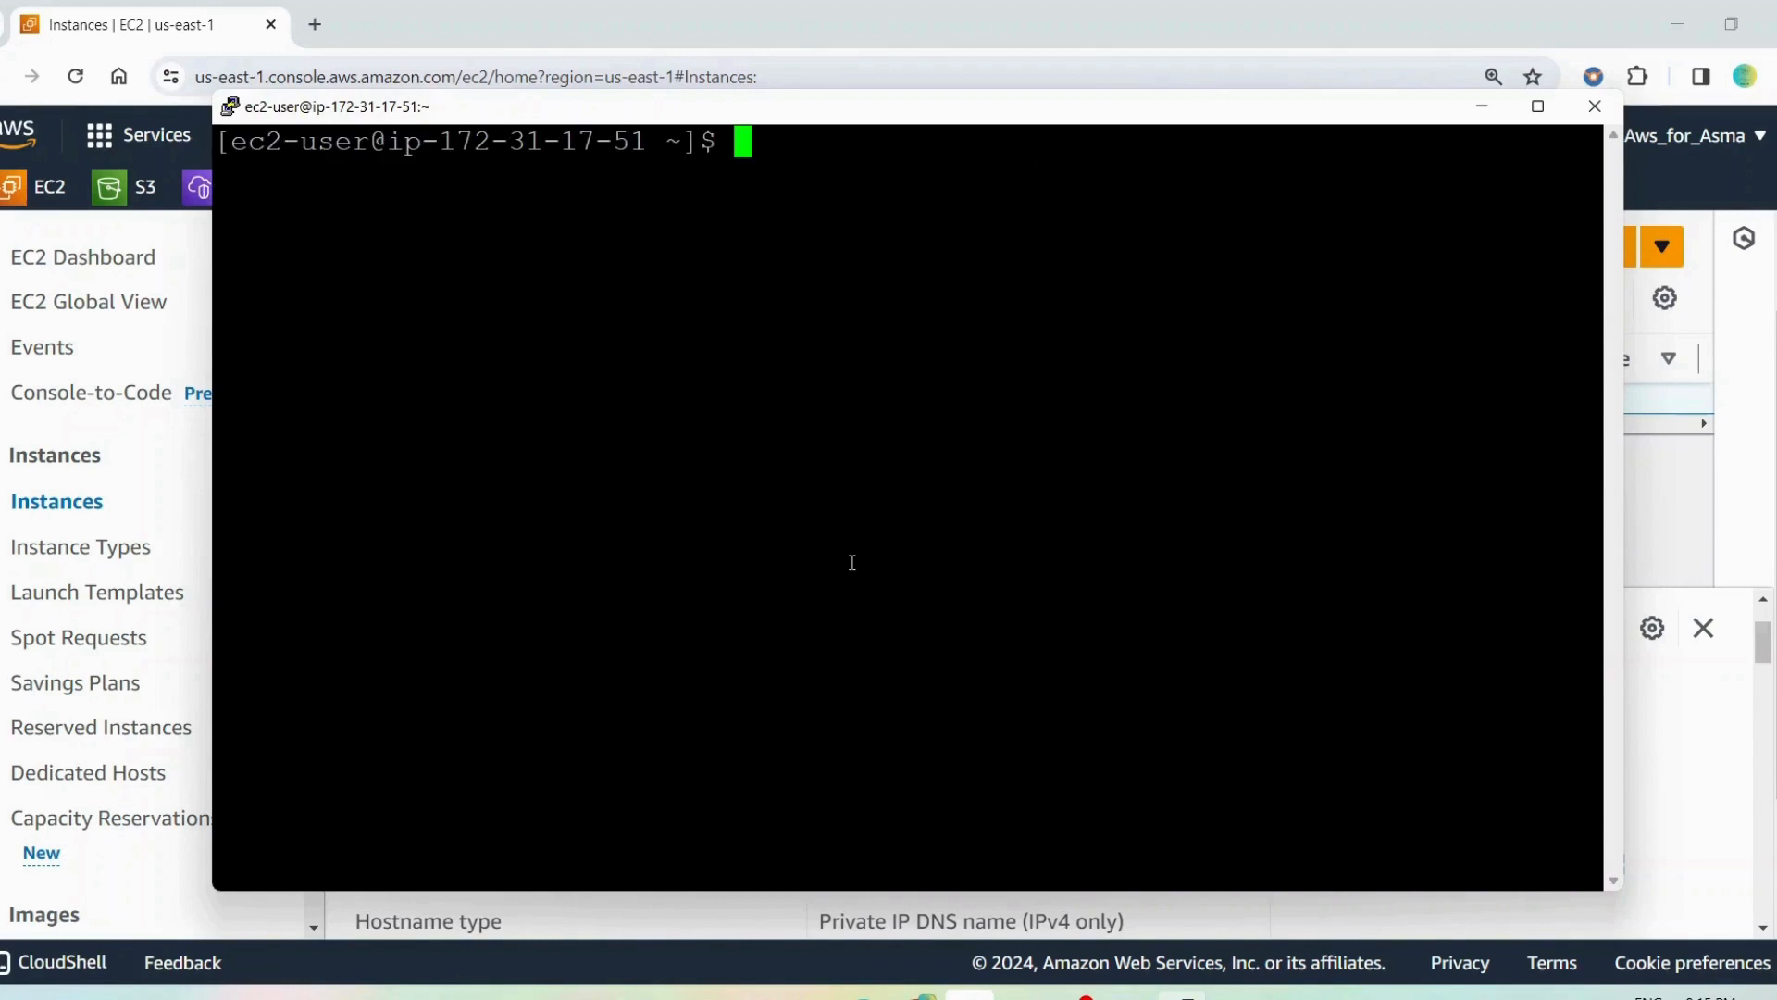
# Create a directory named scripts in the home folder and list the folder's contents
pyautogui.write('mkdir sc')
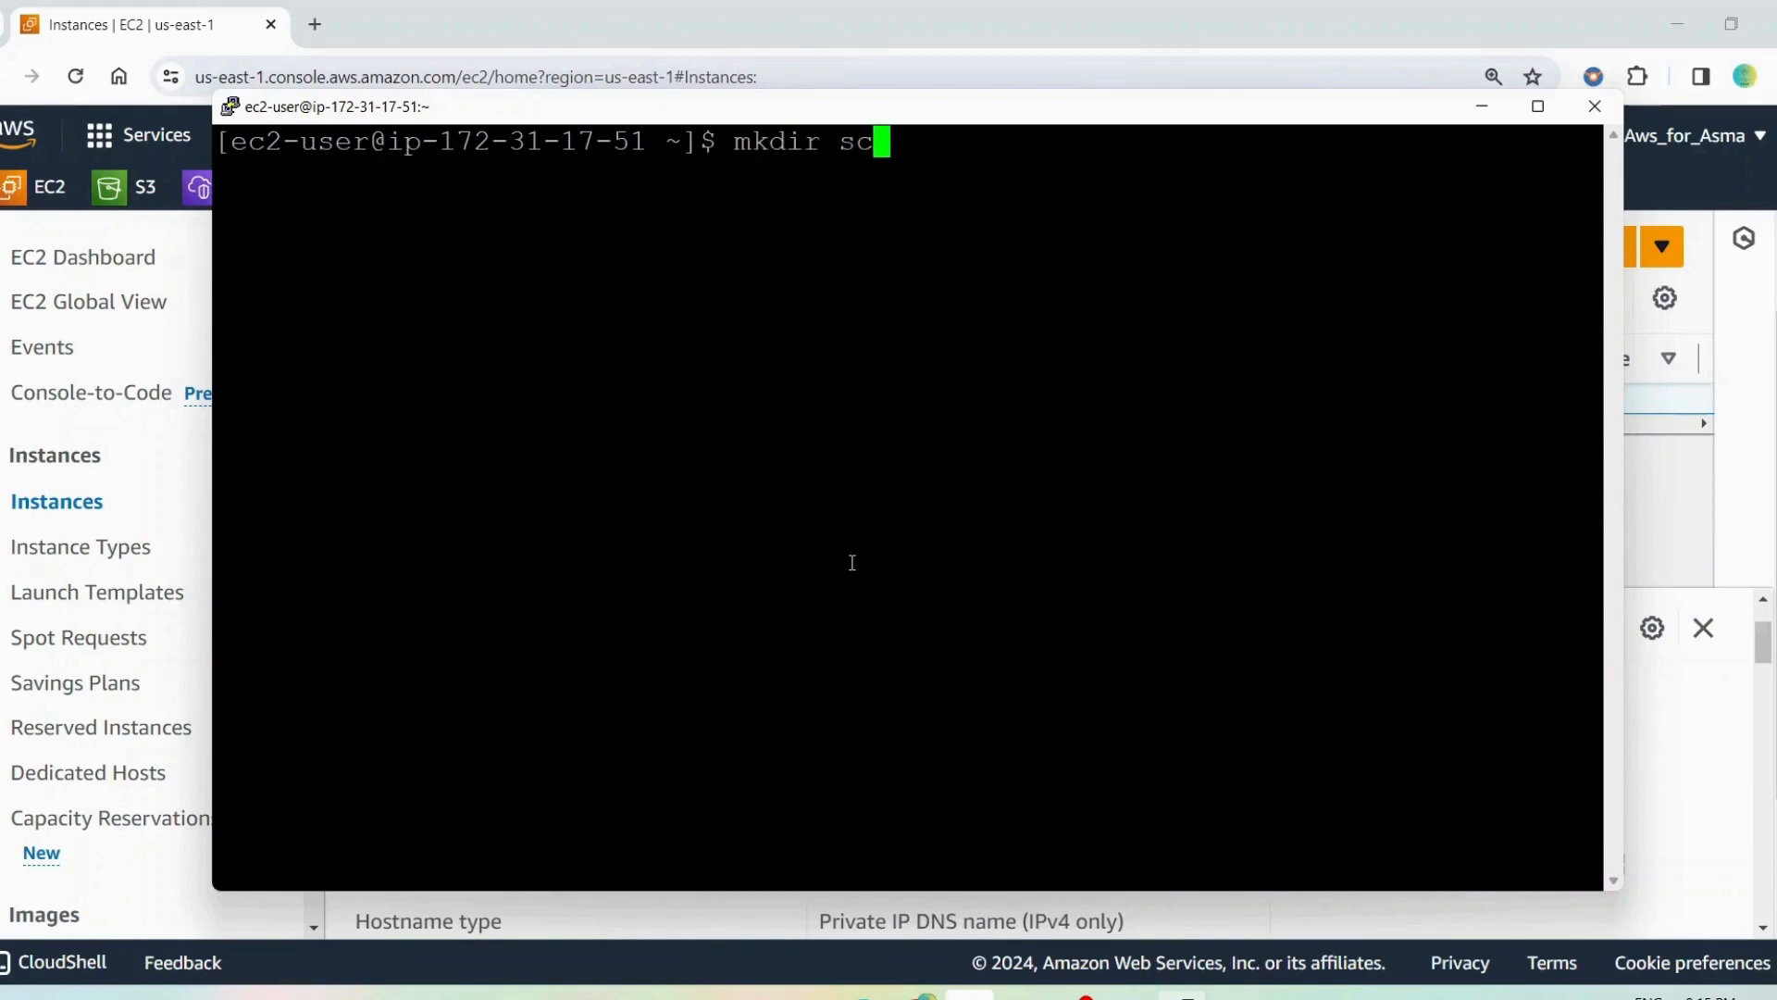
pyautogui.write('ripts')
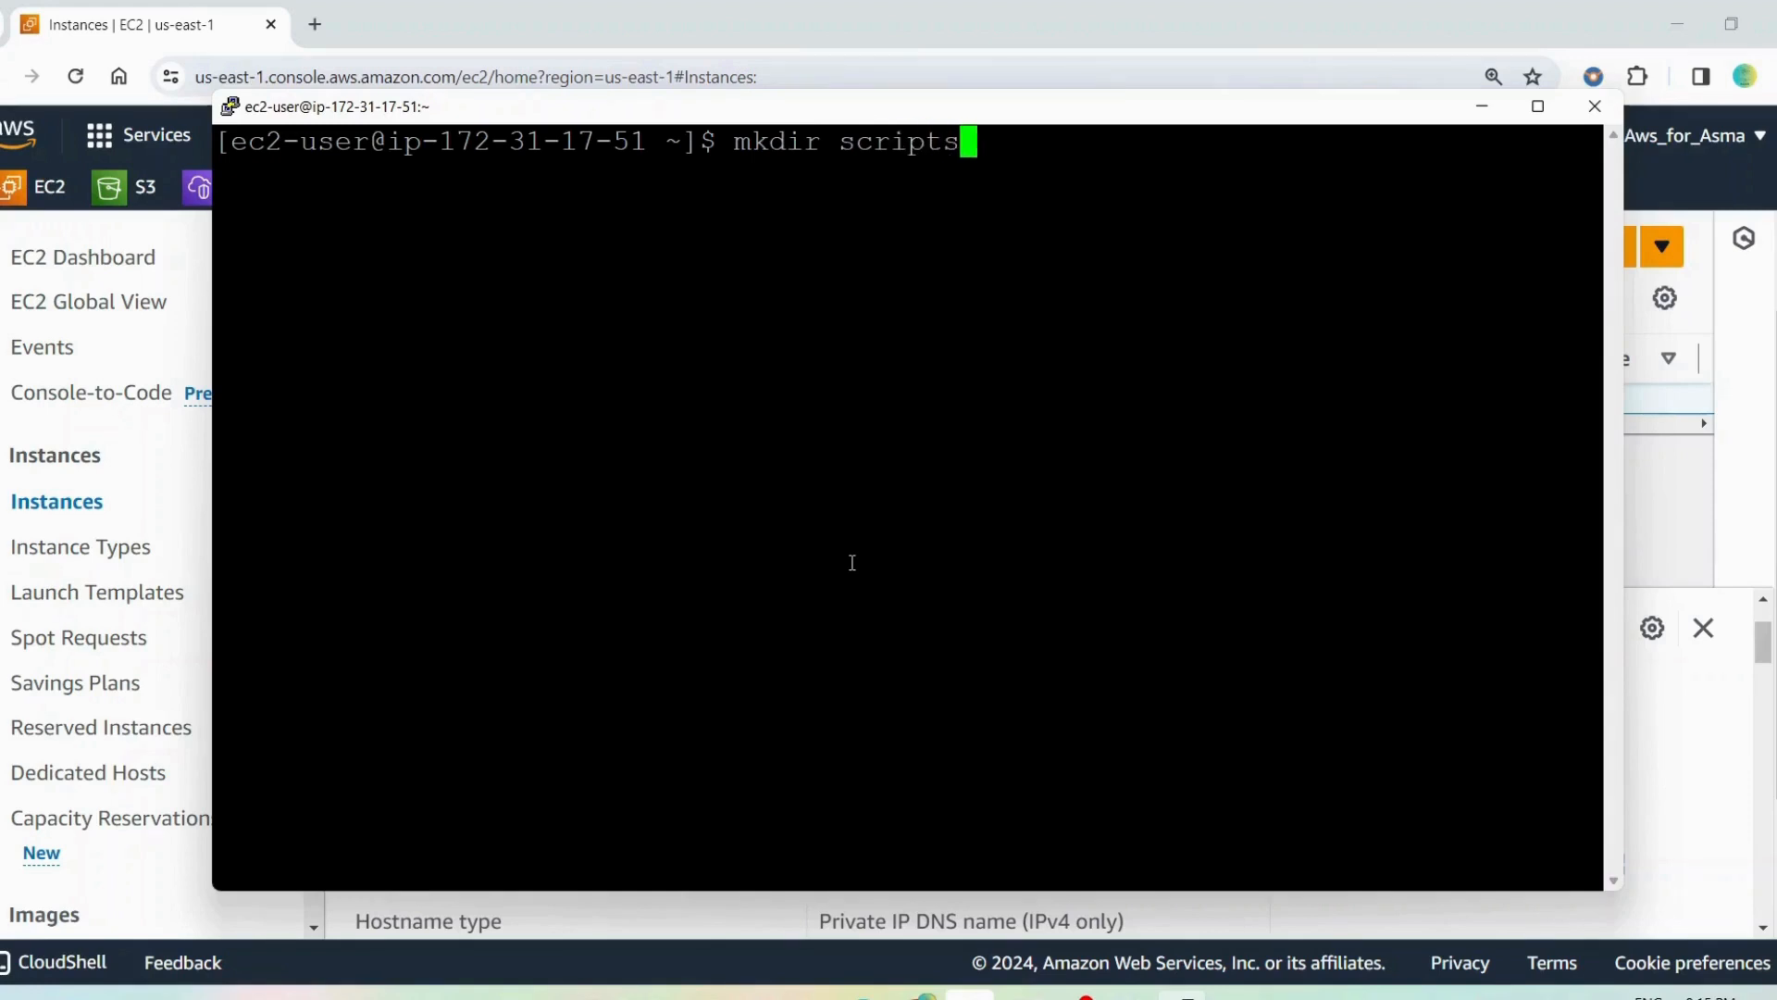
pyautogui.press('Return')
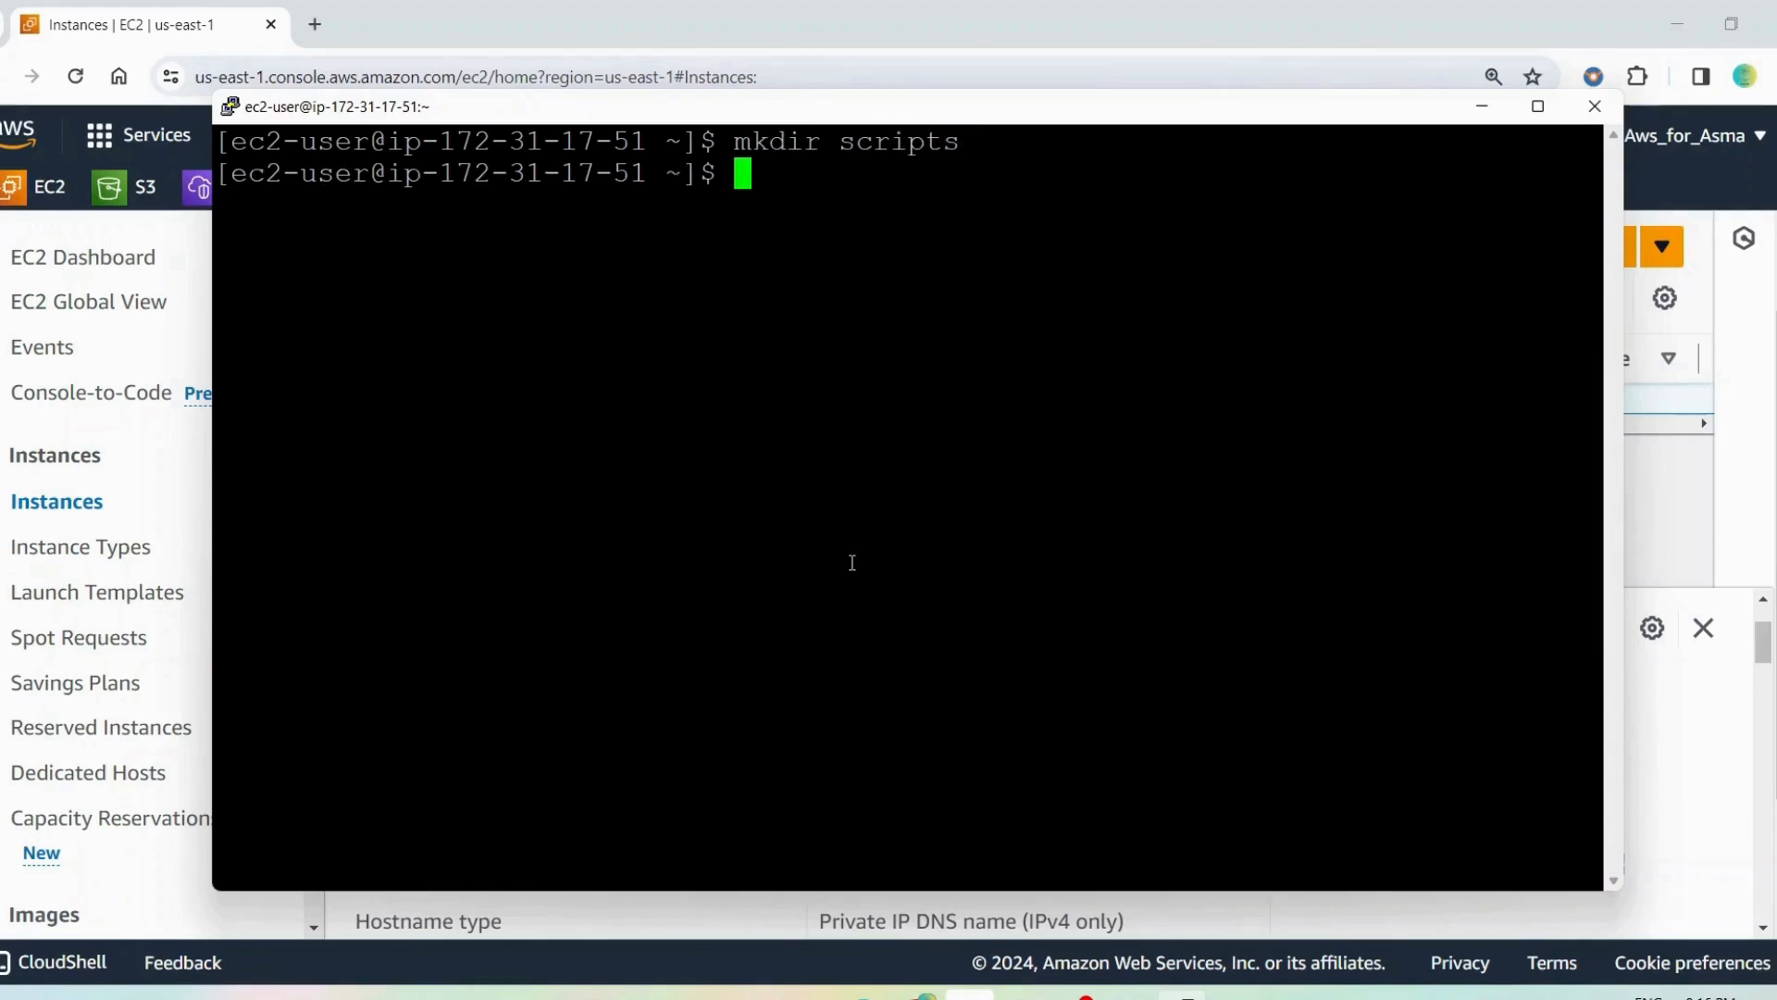
pyautogui.write('ls')
pyautogui.press('Return')
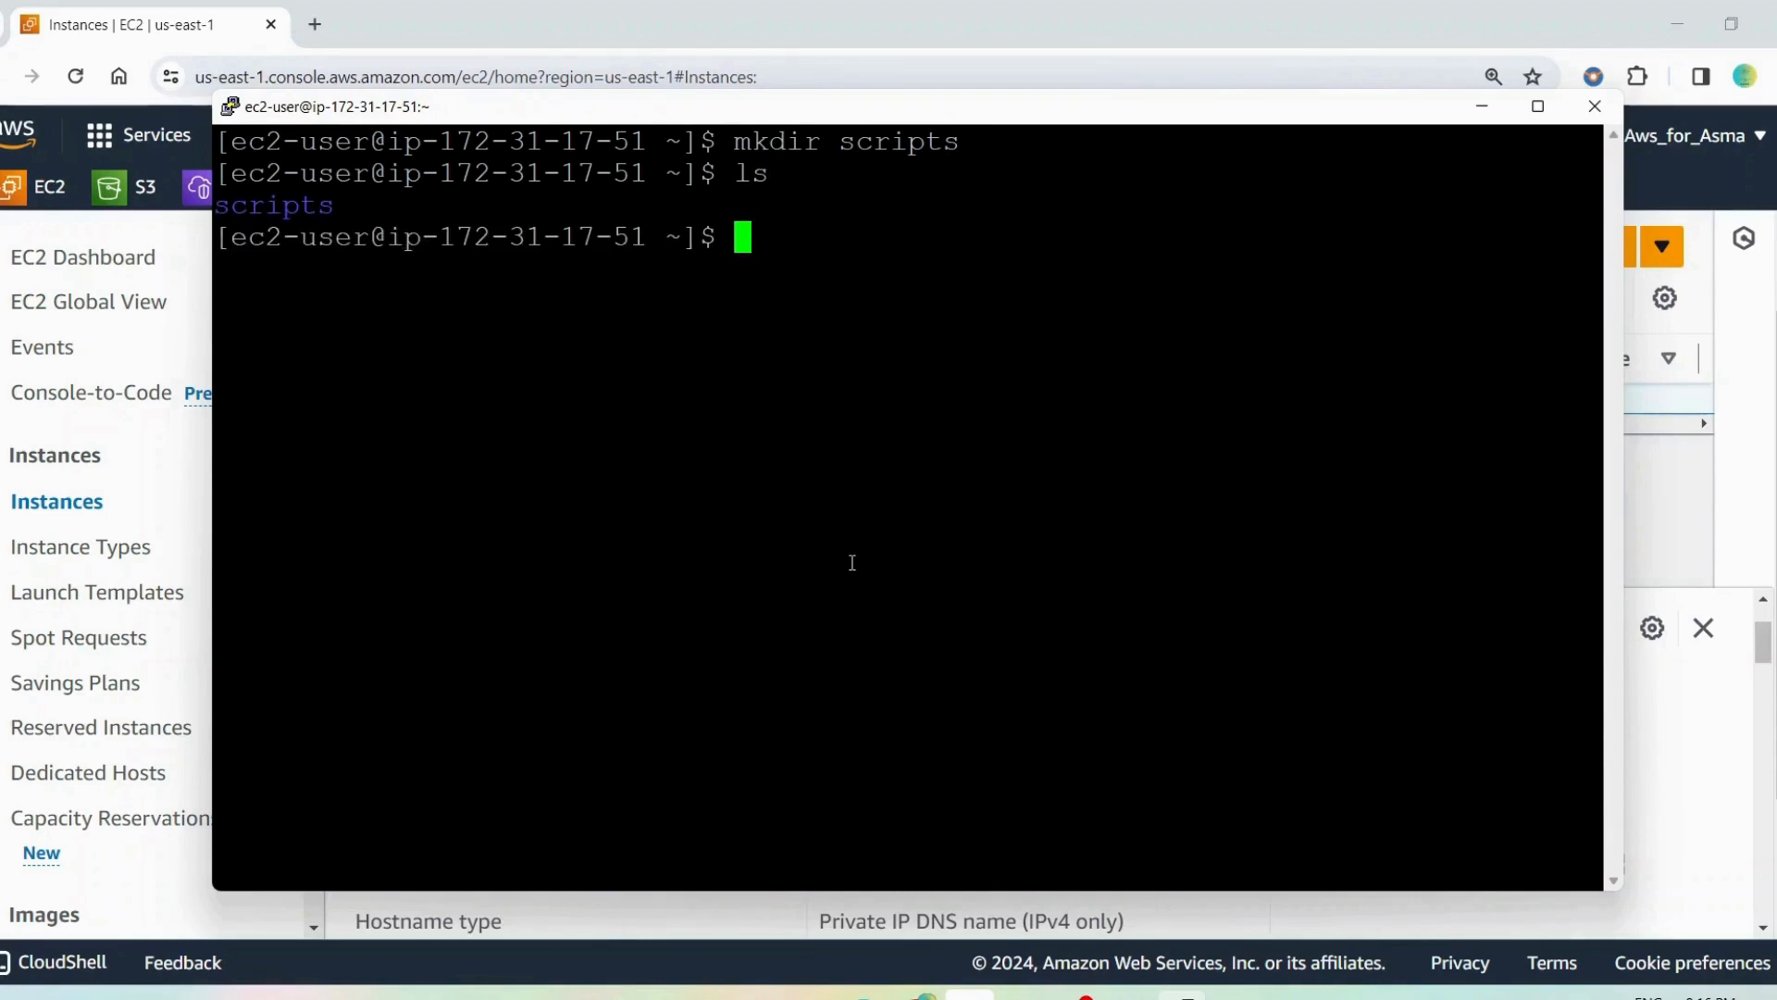
# Change the working directory to scripts
pyautogui.write('cd scr')
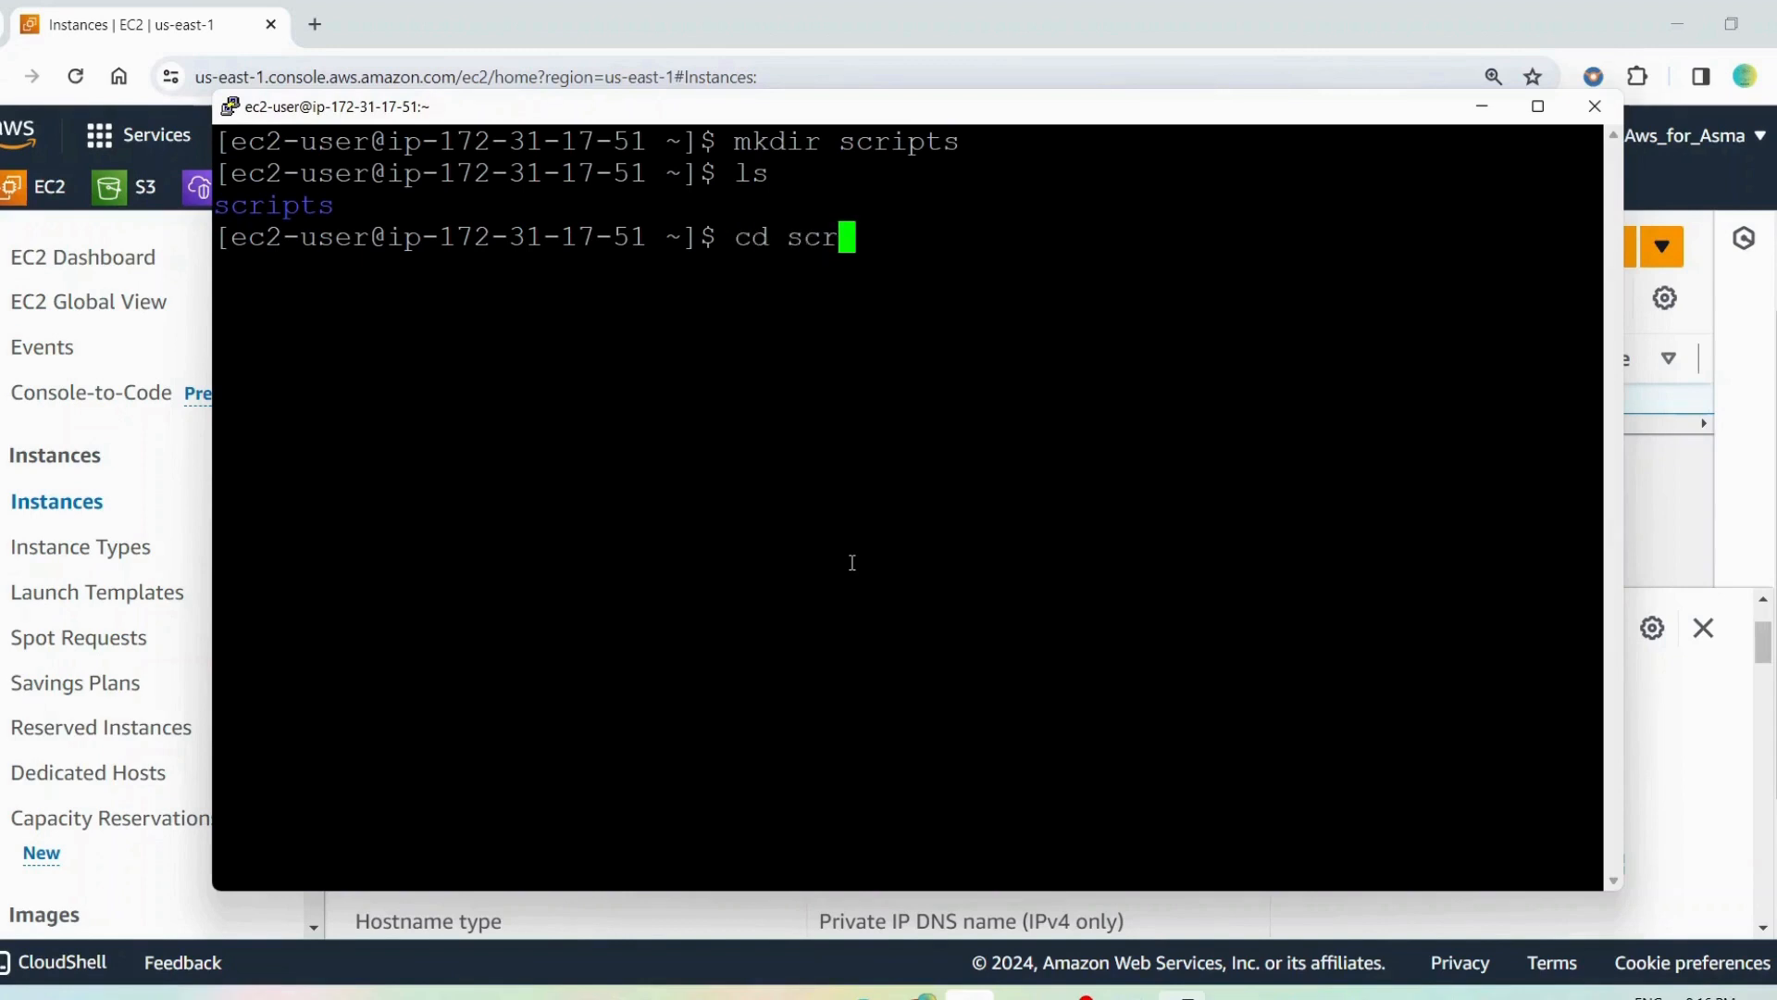
pyautogui.press('Tab')
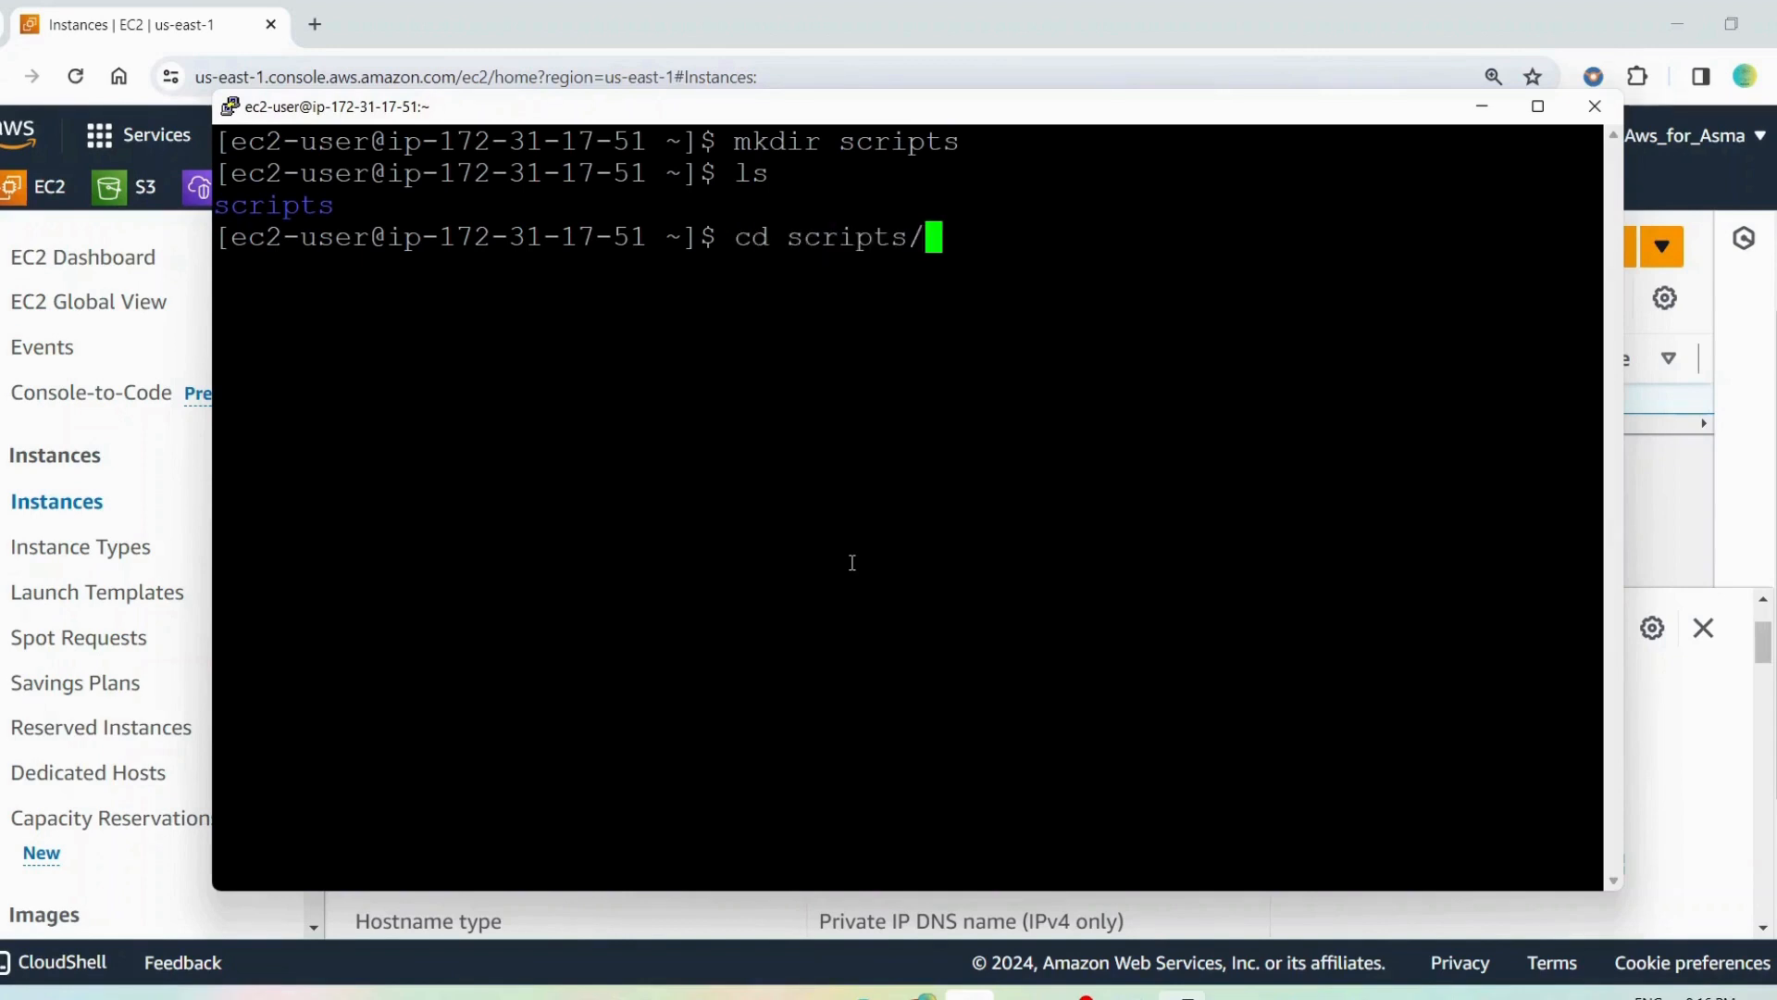
pyautogui.press('Return')
# Open a new file named launch_apache.sh in vim and enter insert mode
pyautogui.write('vim')
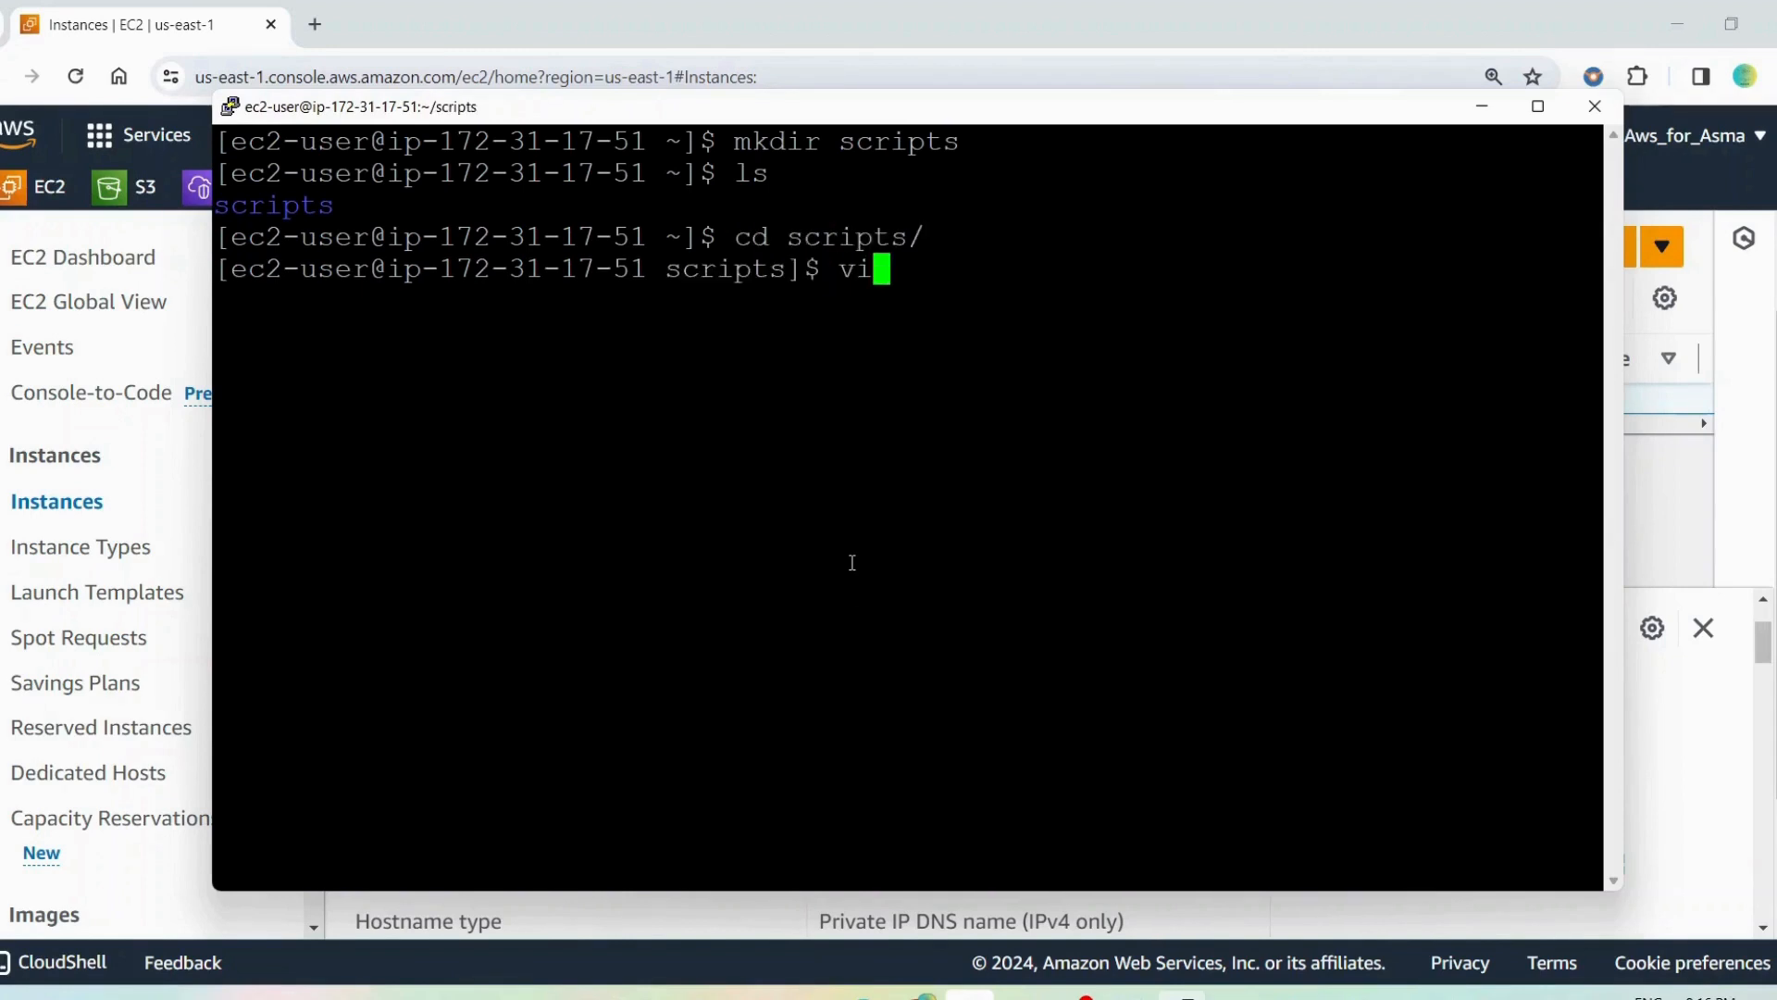
pyautogui.write(' la')
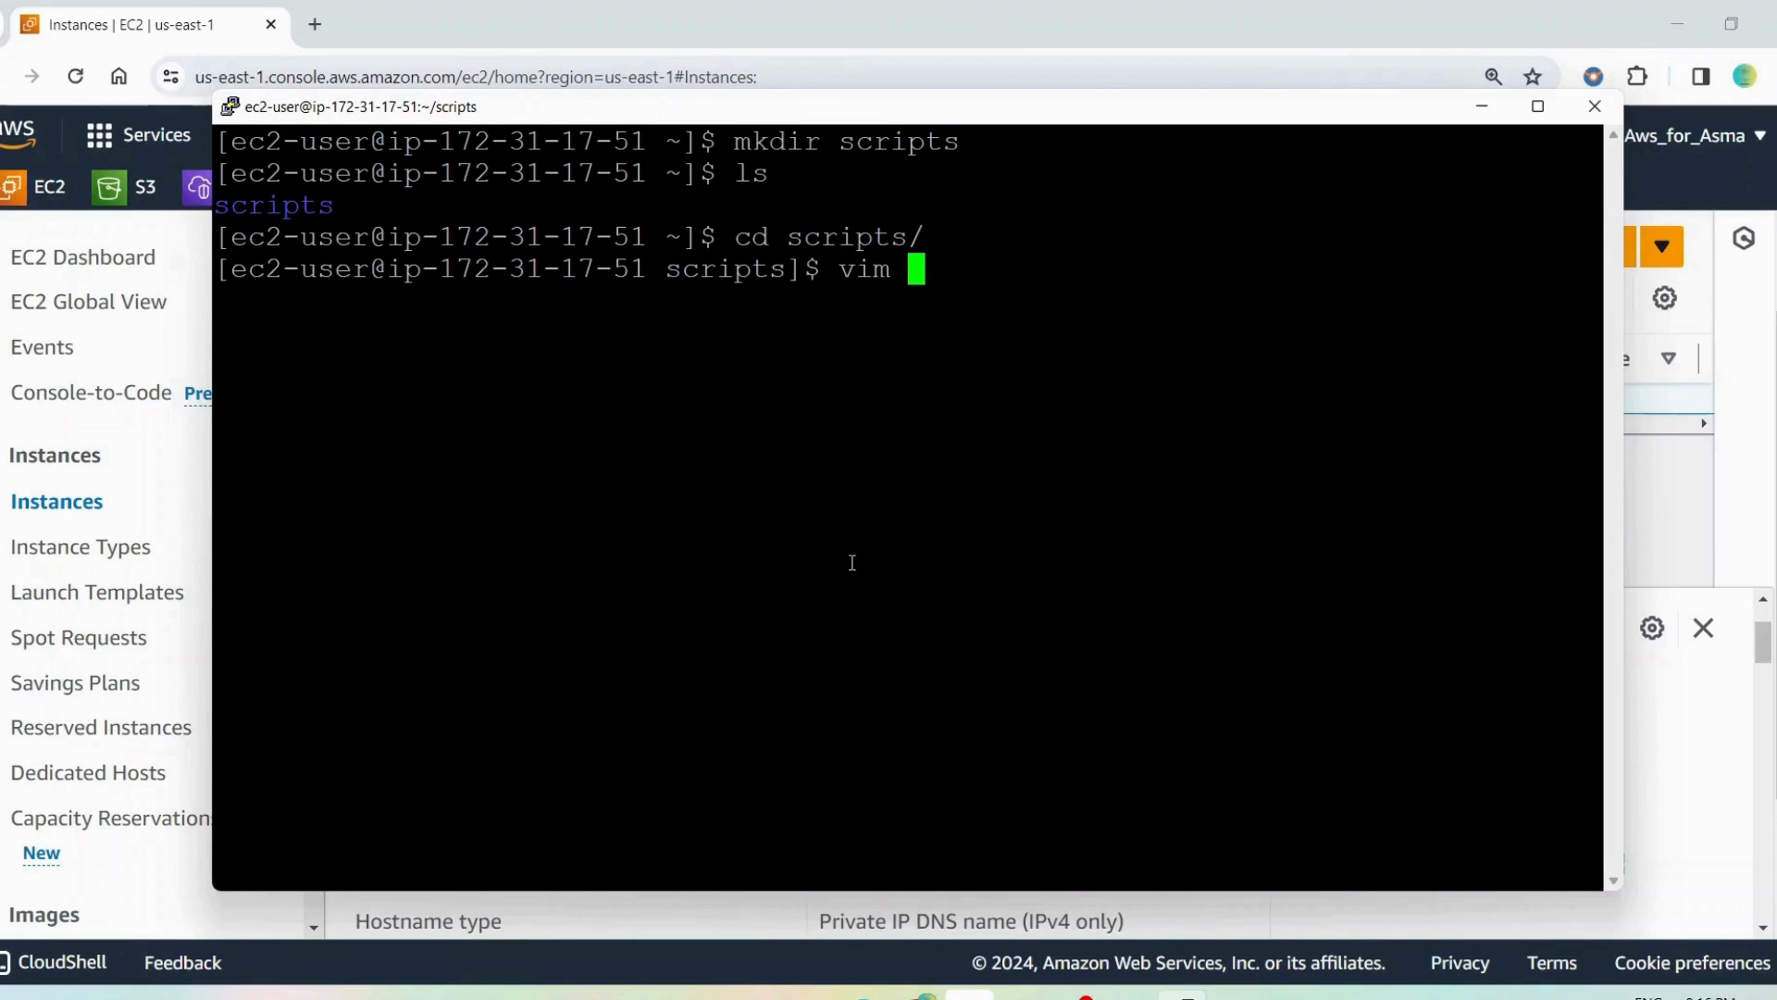
pyautogui.write('unch')
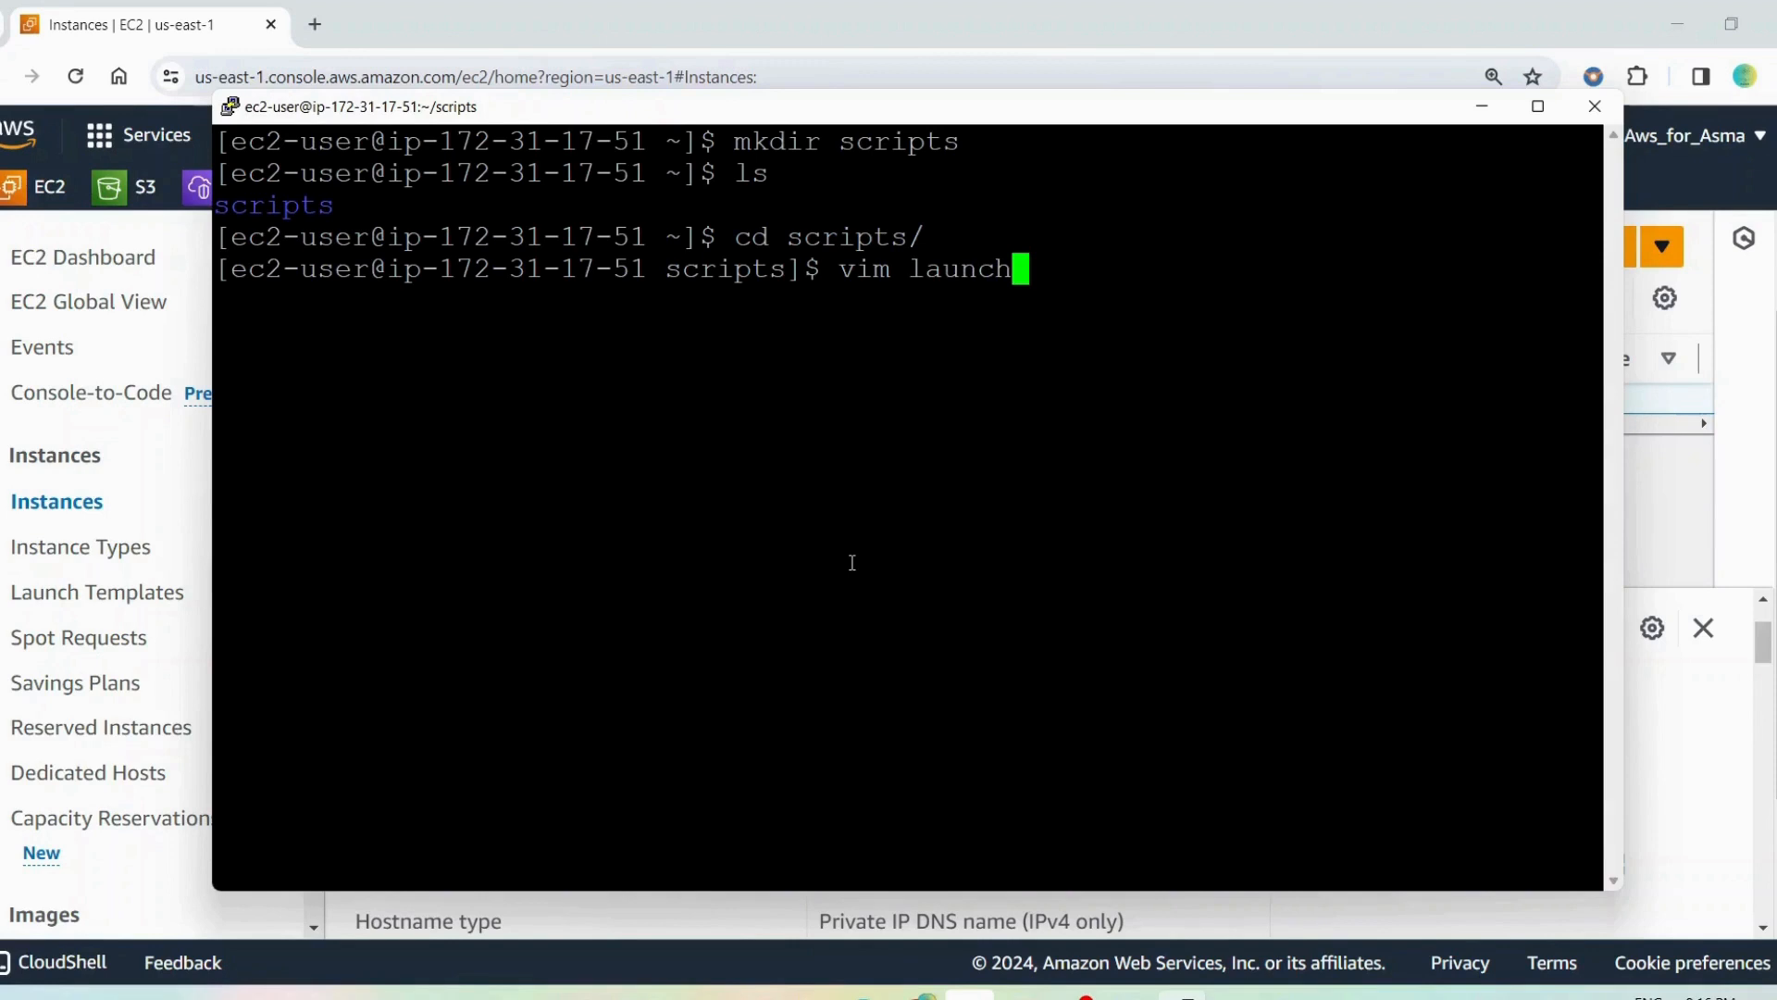
pyautogui.write('_apache')
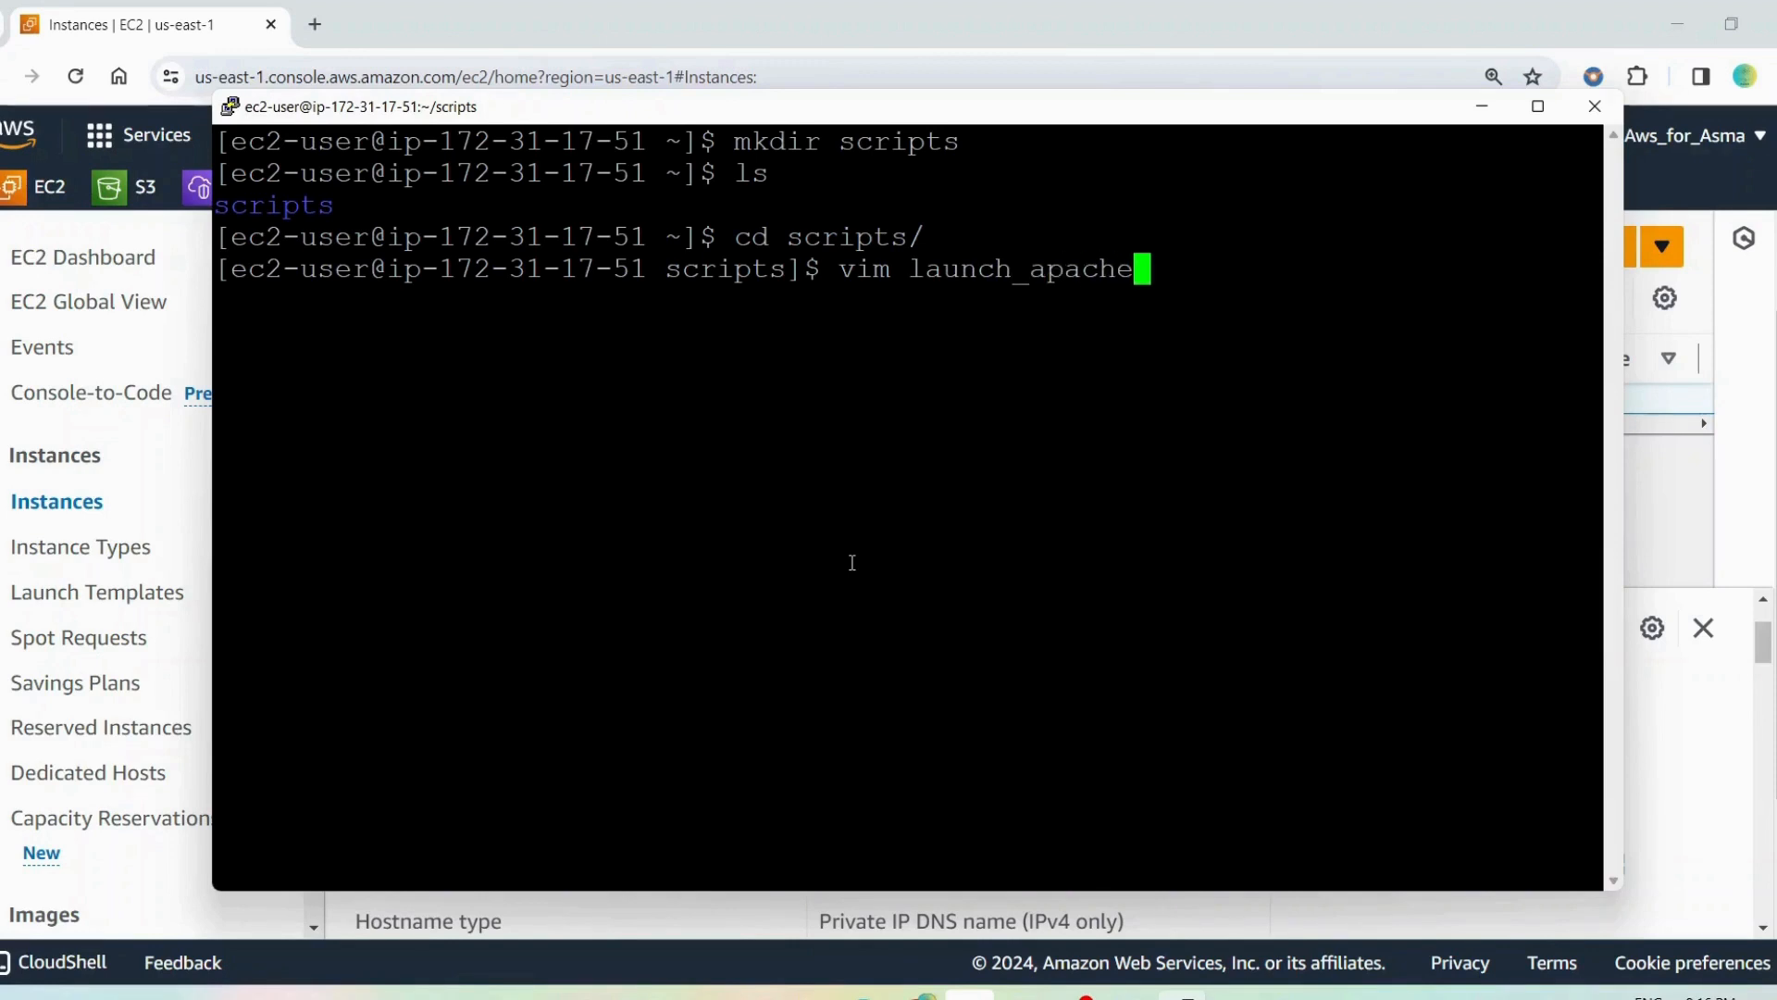
pyautogui.write('.sh')
pyautogui.press('Return')
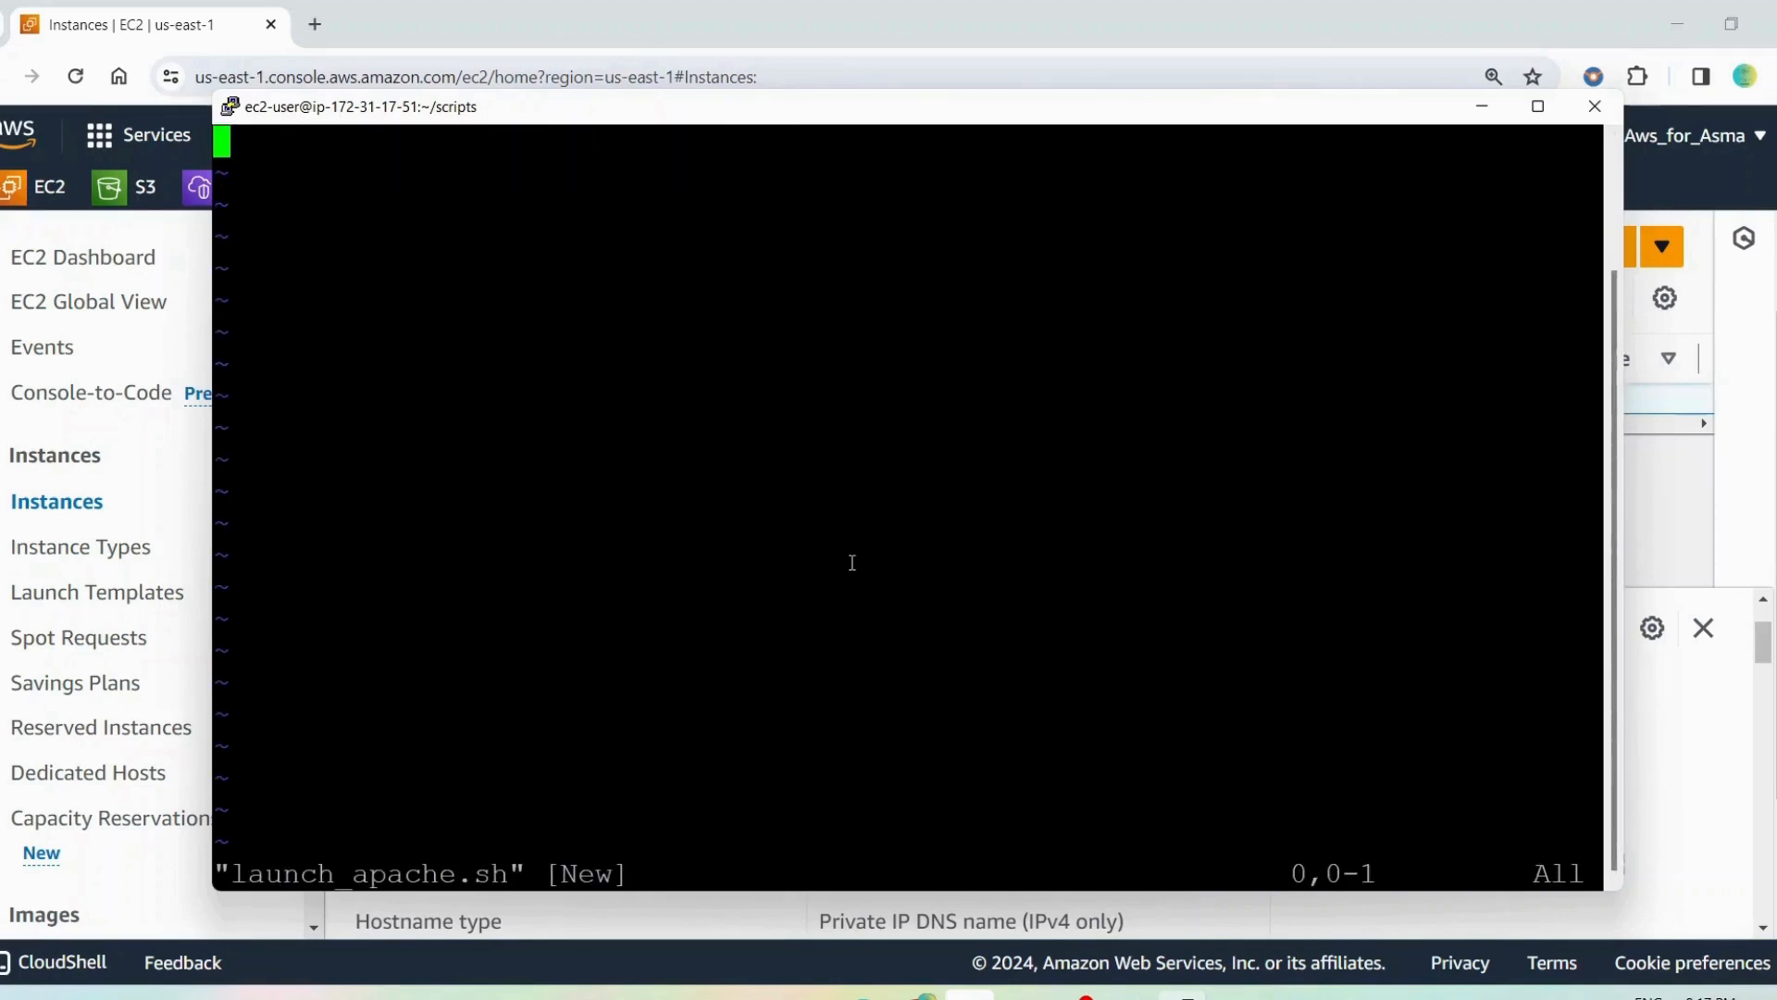
pyautogui.press('i')
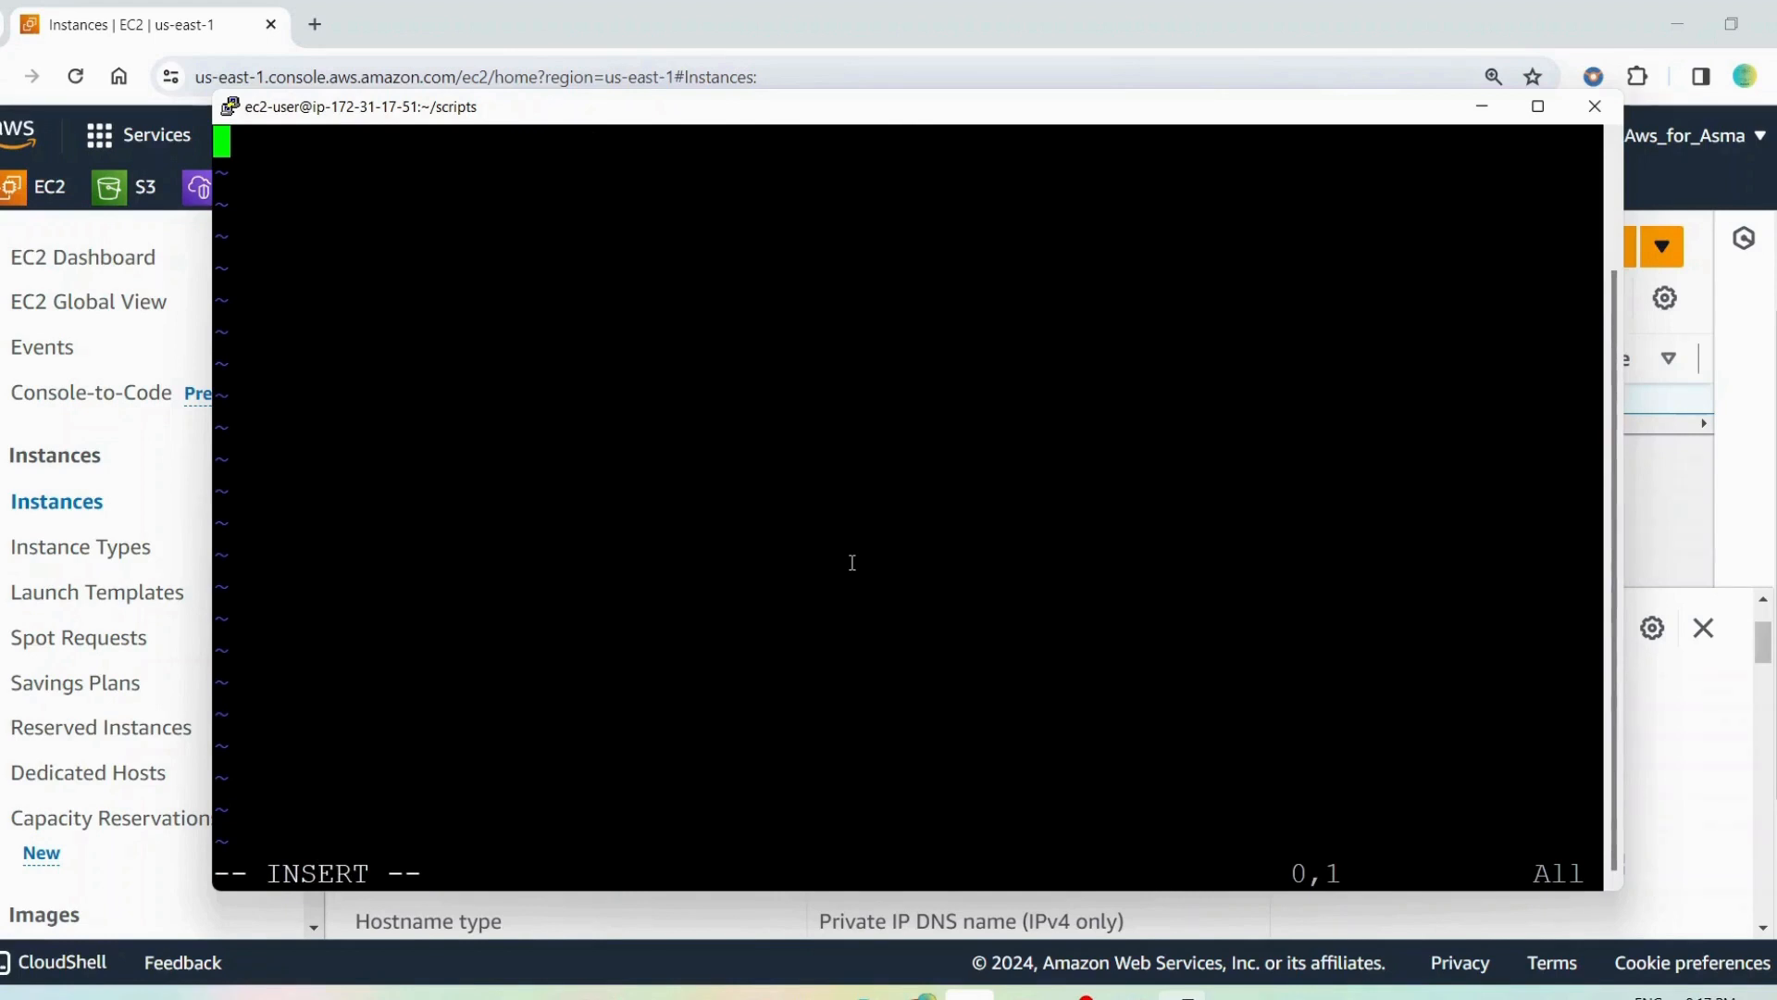
# Write #!bin/bash as the first line of the script
pyautogui.write('#')
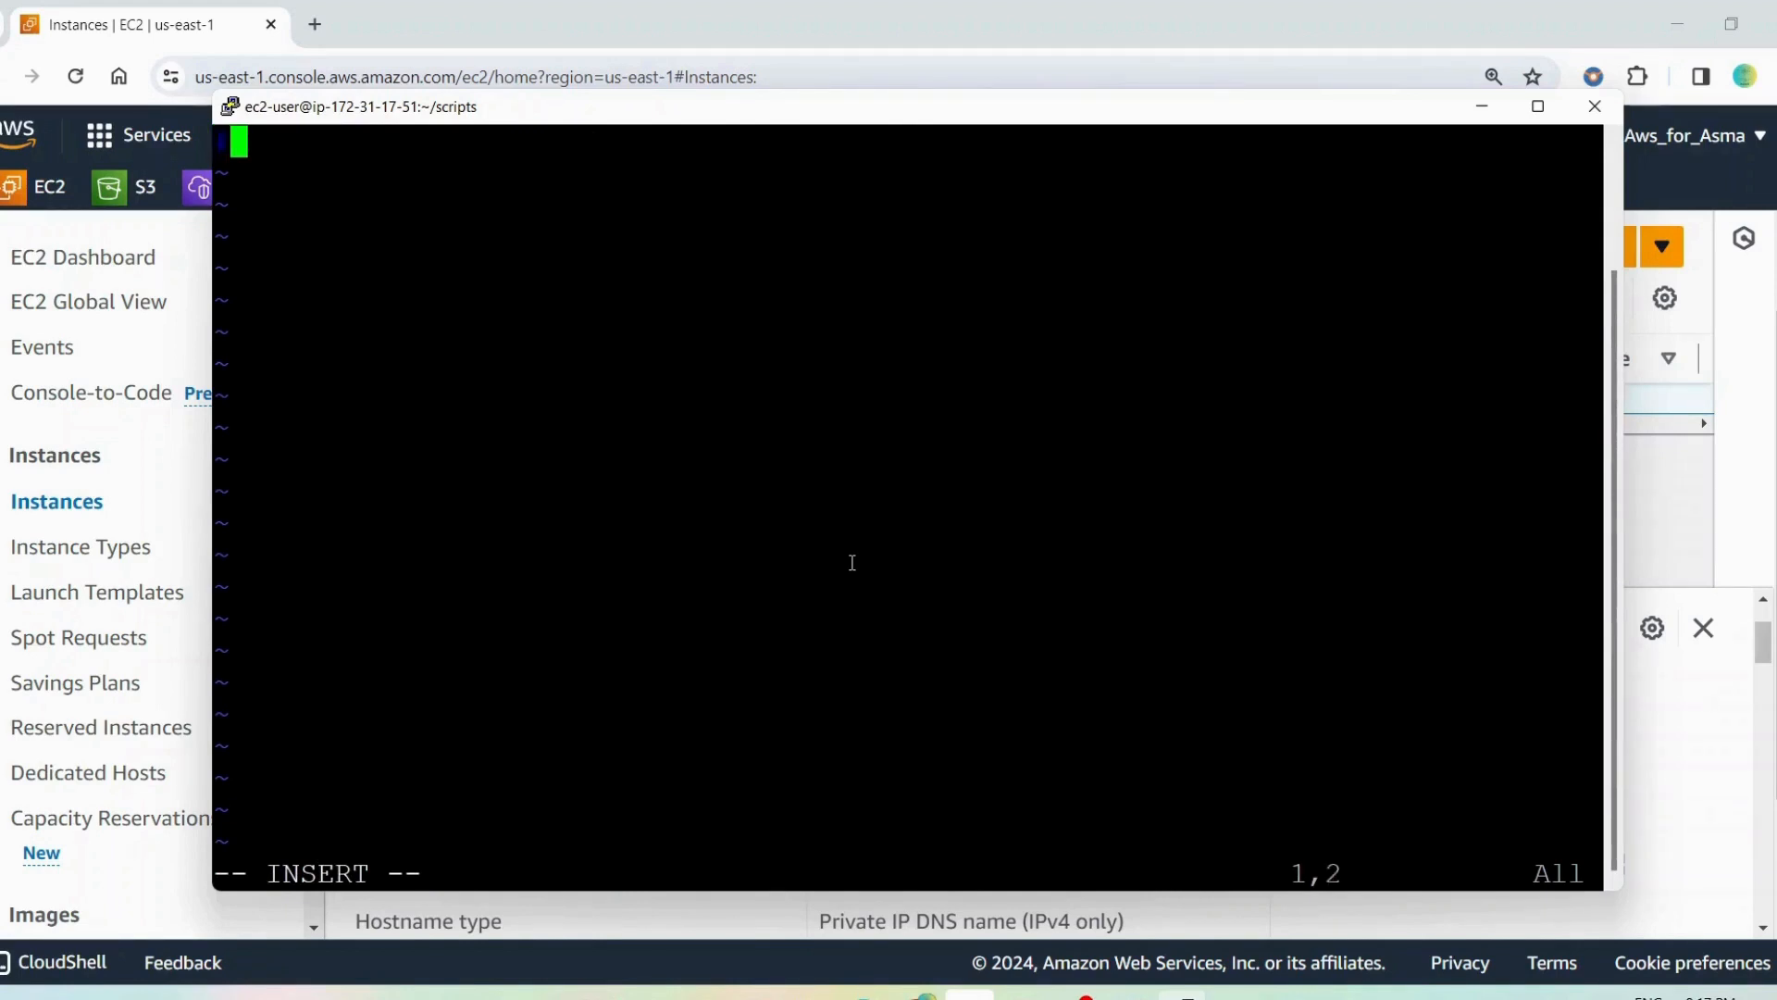
pyautogui.write('!bin/bash')
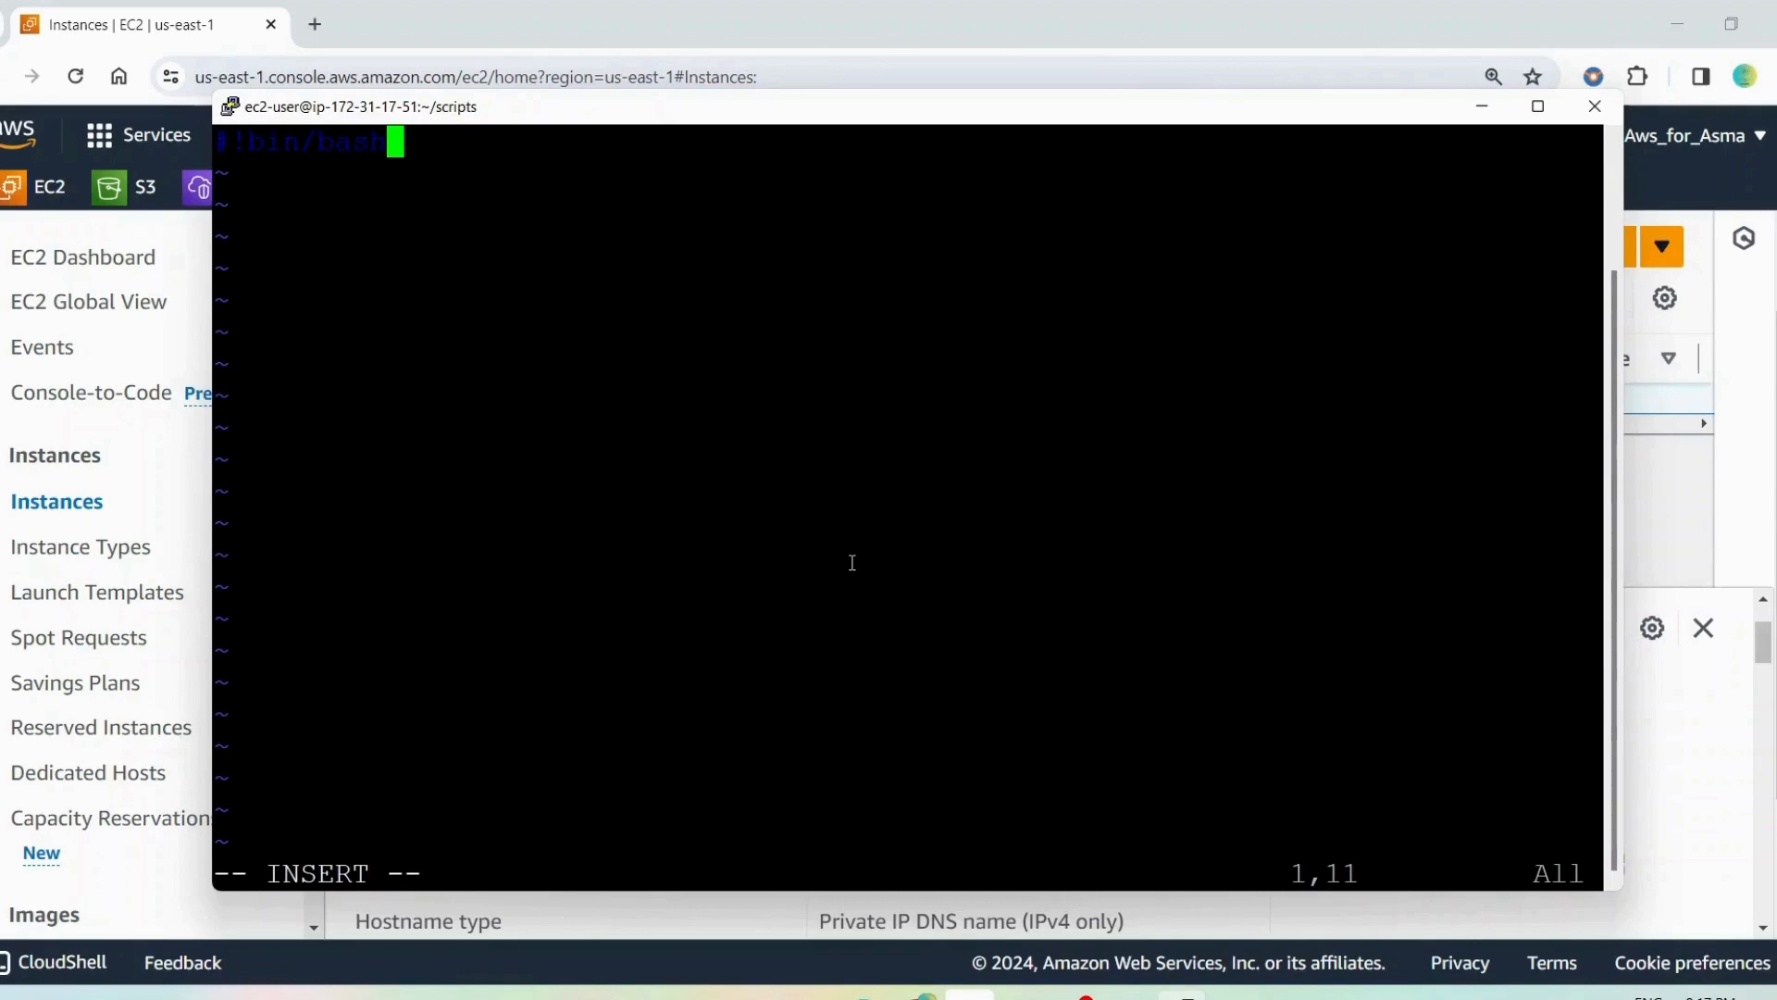
# Switch to Notepad++, widen the webserver.sh view and examine its update, Apache install and hostname lines
pyautogui.hotkey('alt', 'Tab')
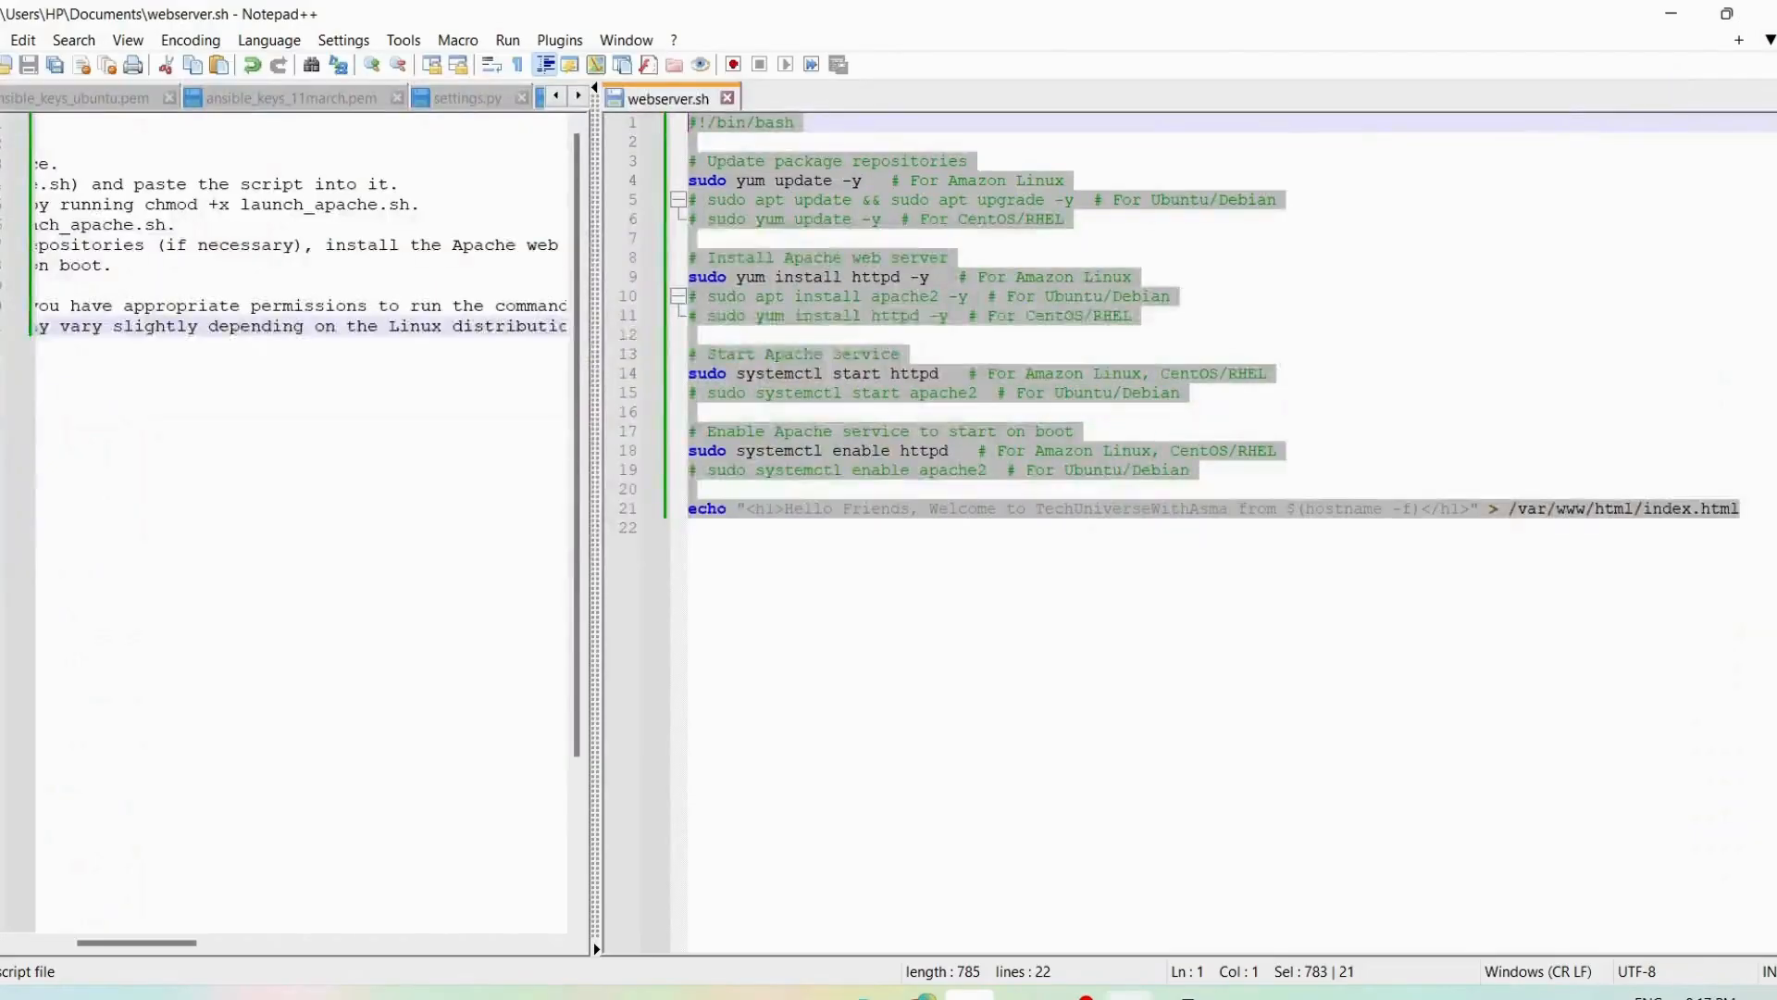
pyautogui.click(916, 757)
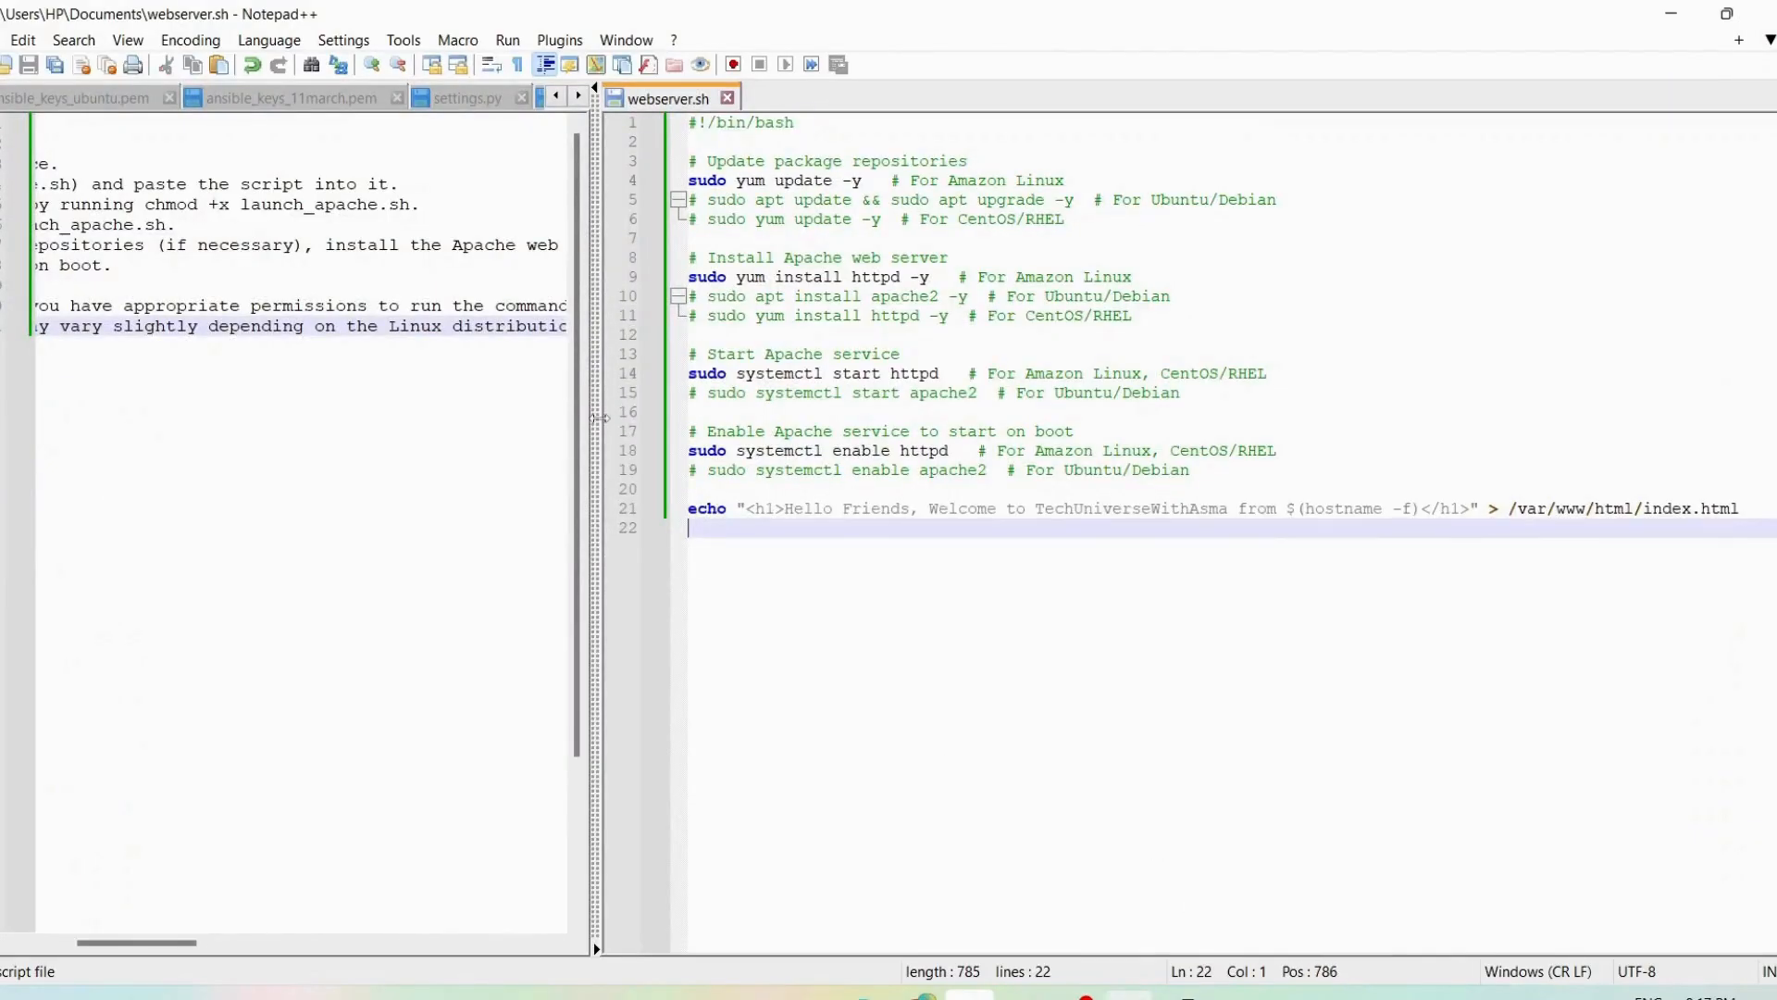
pyautogui.moveTo(600, 417); pyautogui.dragTo(48, 411)
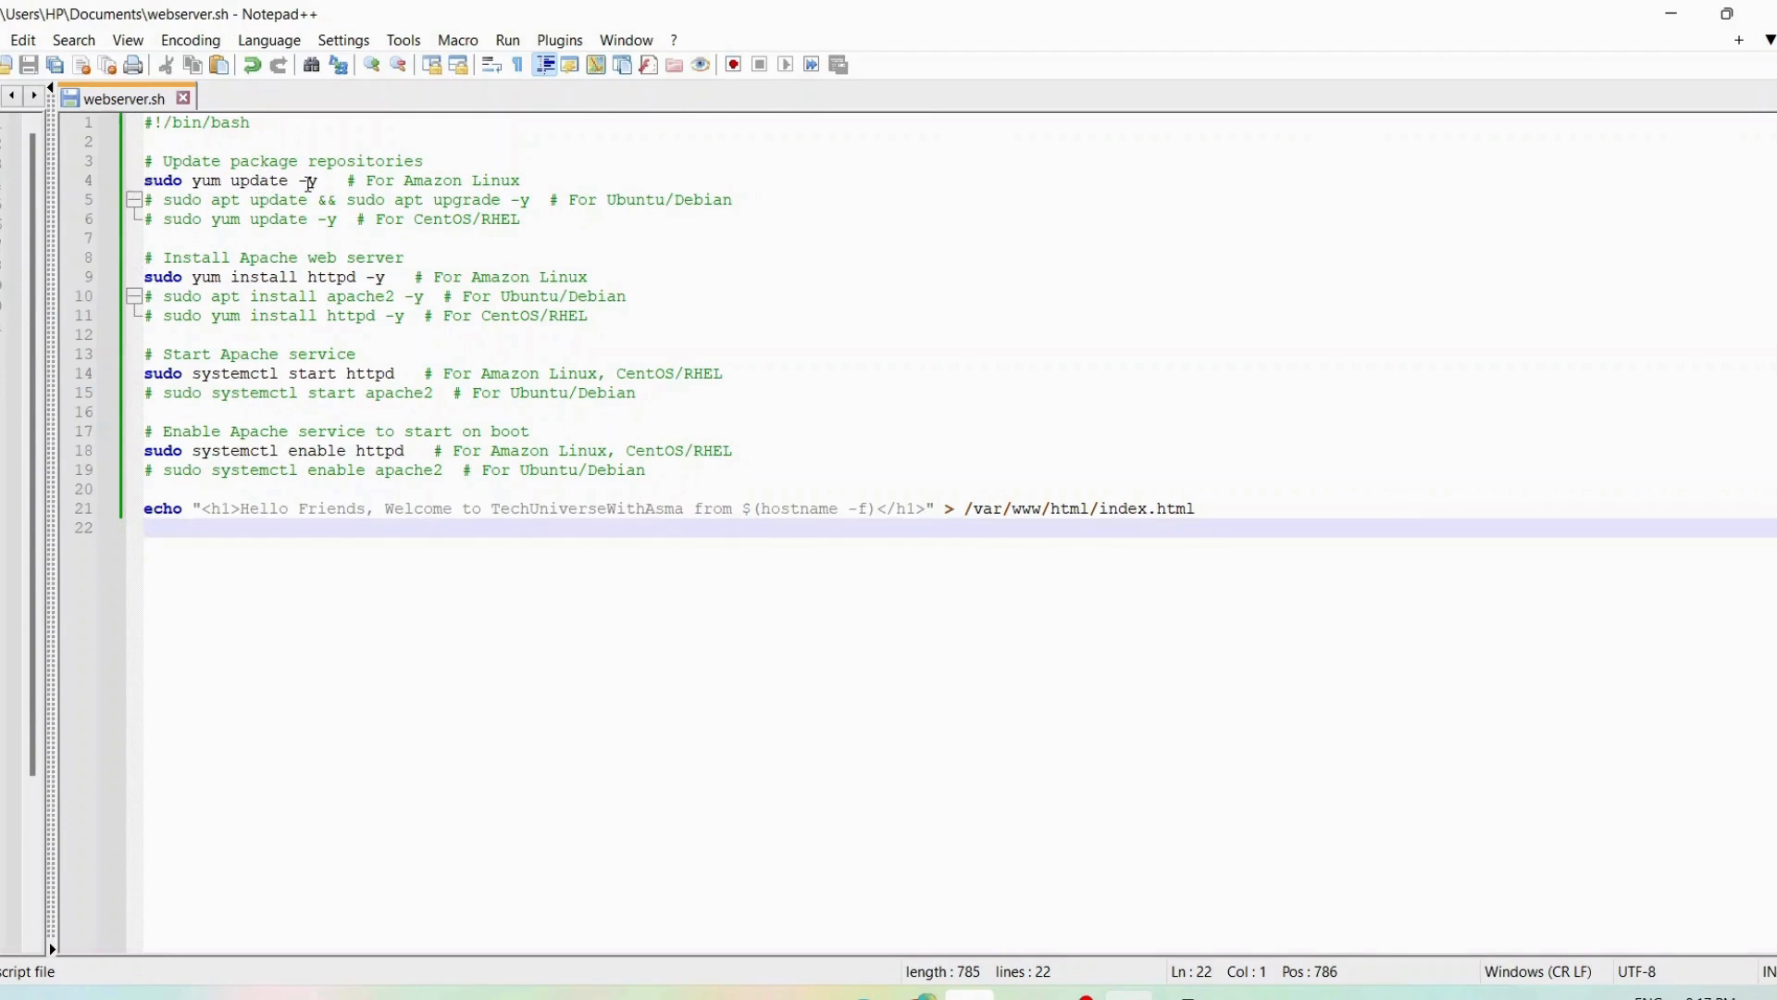
pyautogui.moveTo(525, 181); pyautogui.dragTo(346, 180)
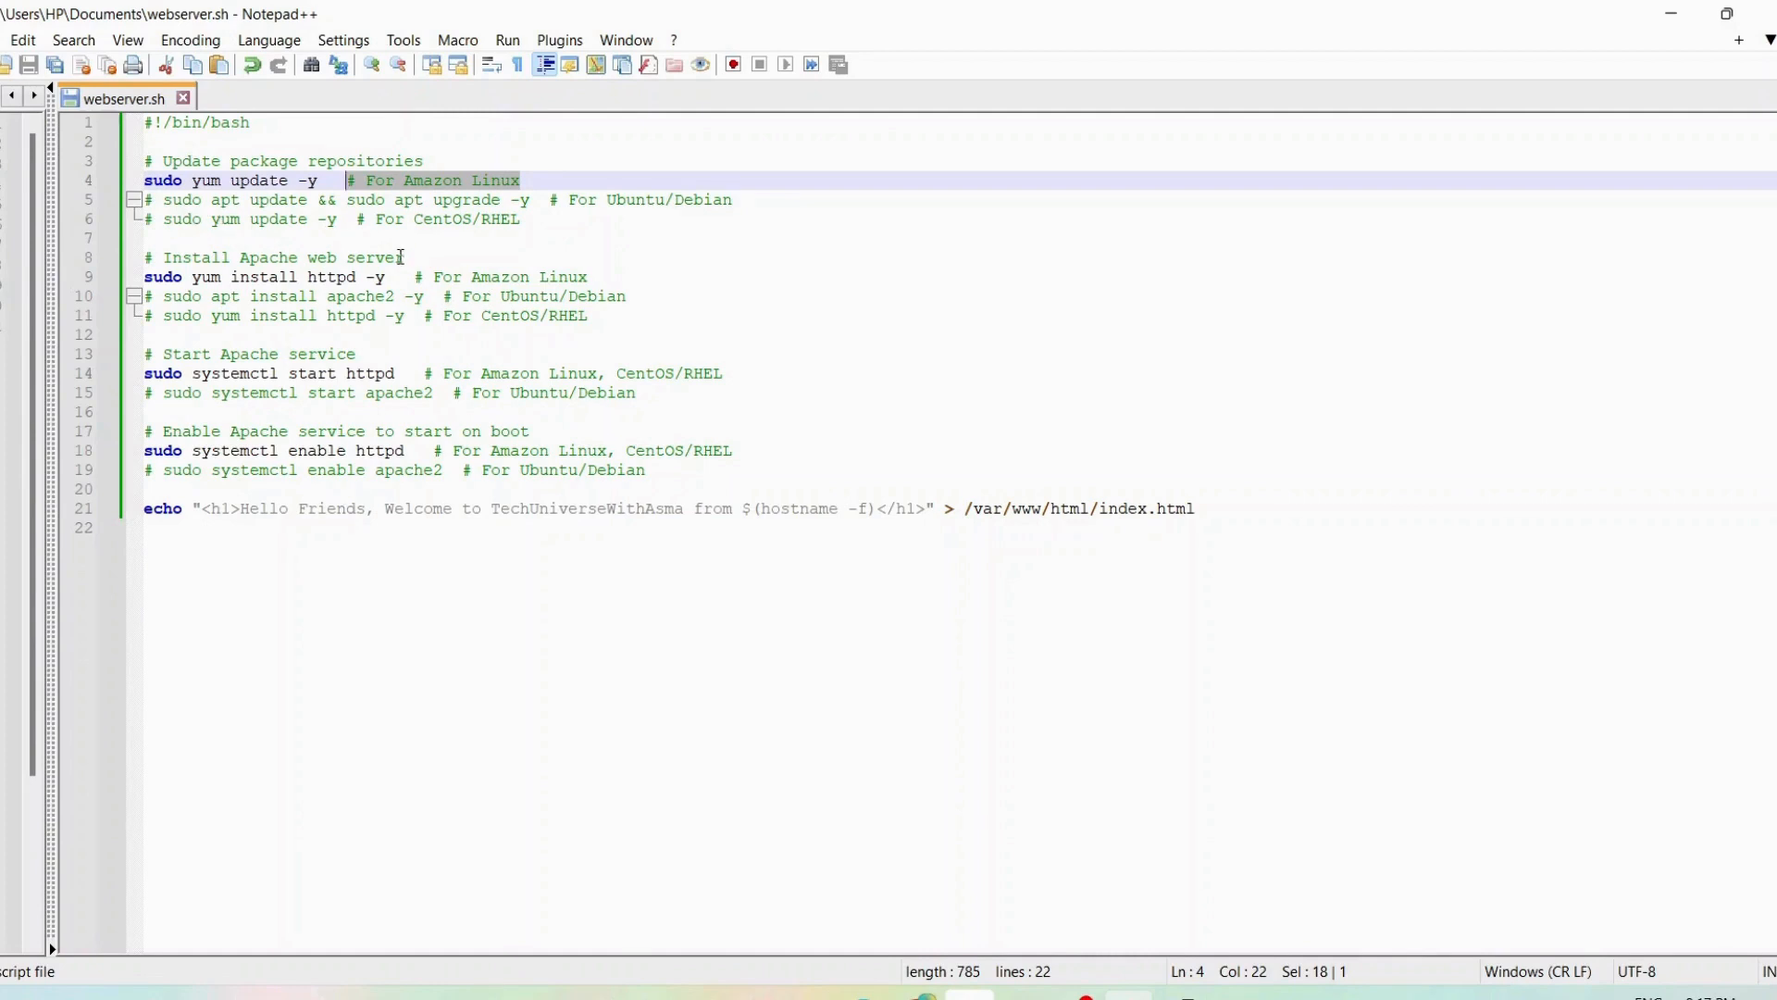
pyautogui.moveTo(404, 258); pyautogui.dragTo(162, 257)
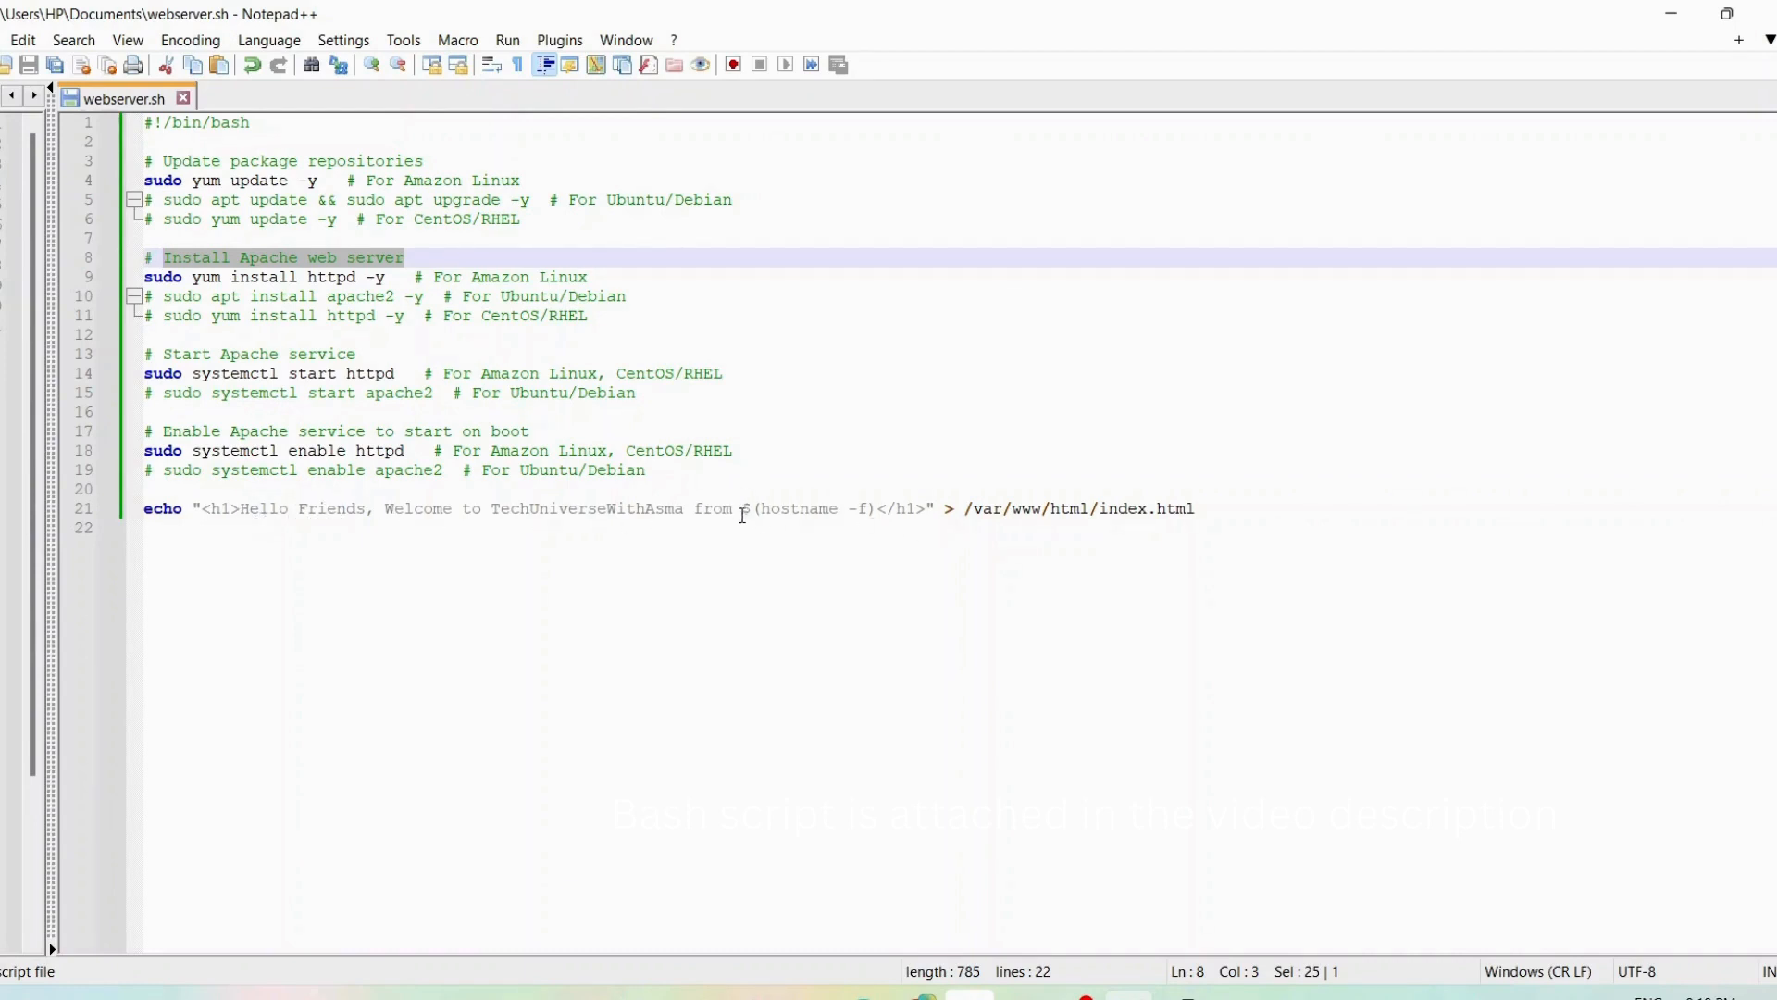
pyautogui.moveTo(765, 510); pyautogui.dragTo(870, 511)
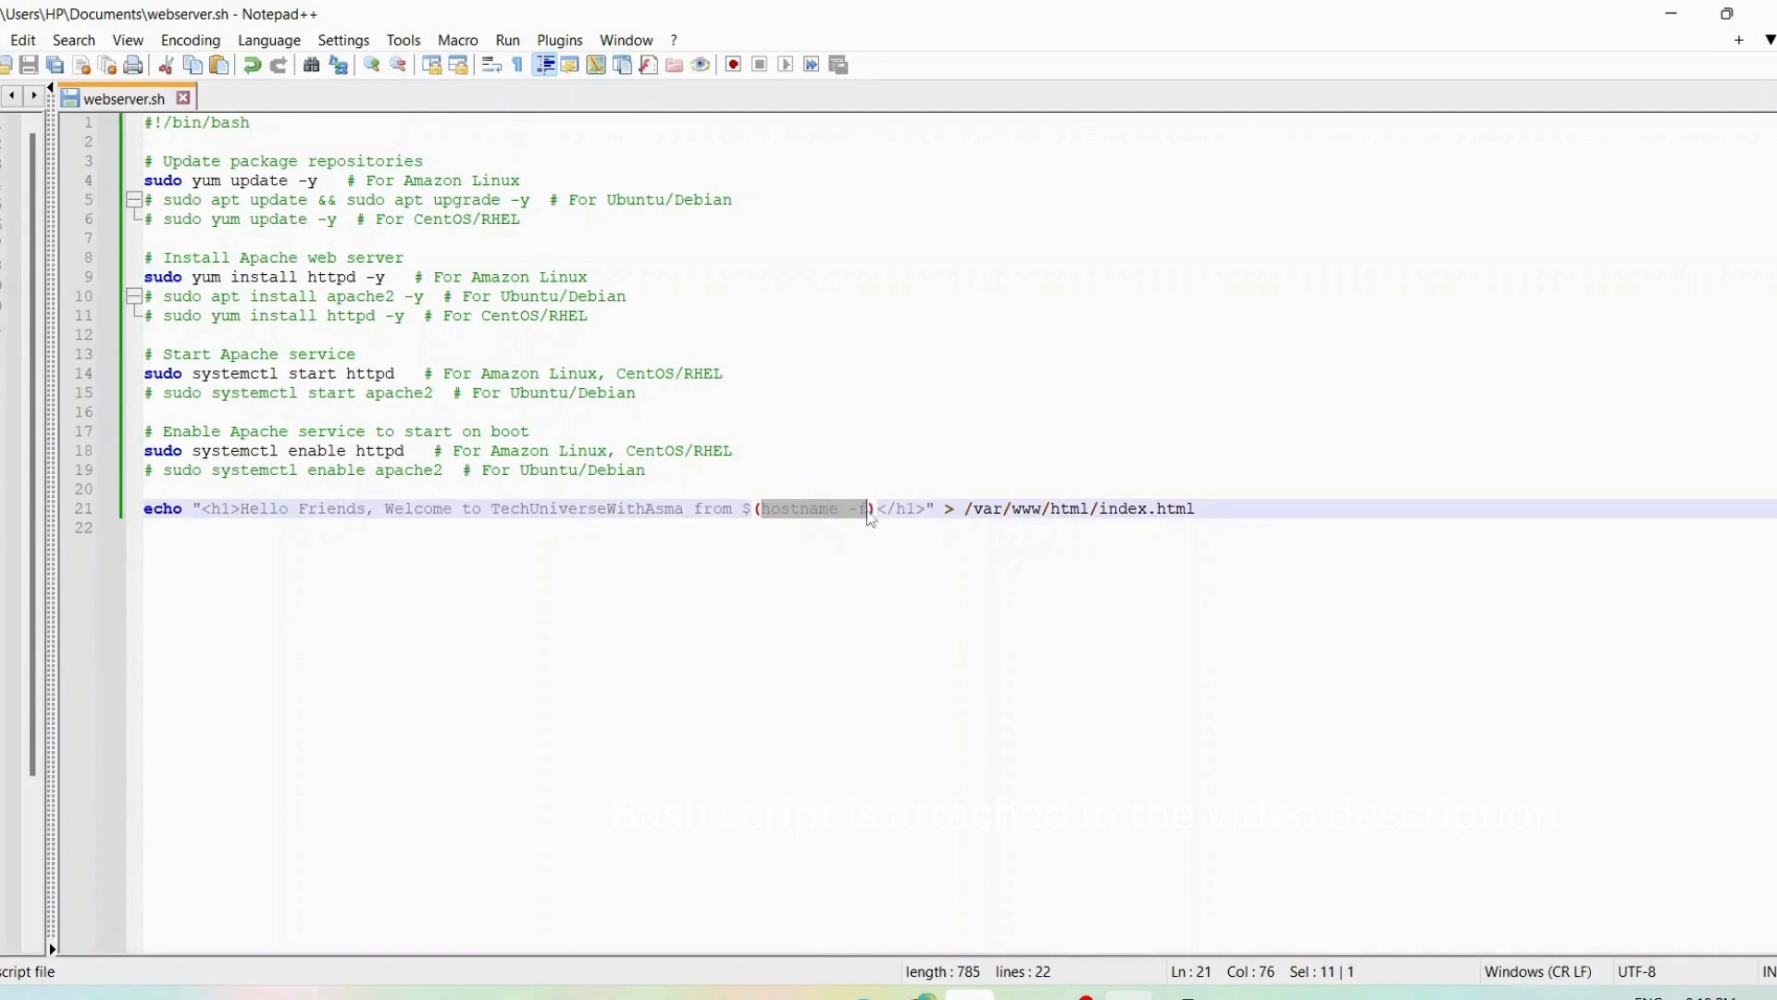
pyautogui.click(920, 658)
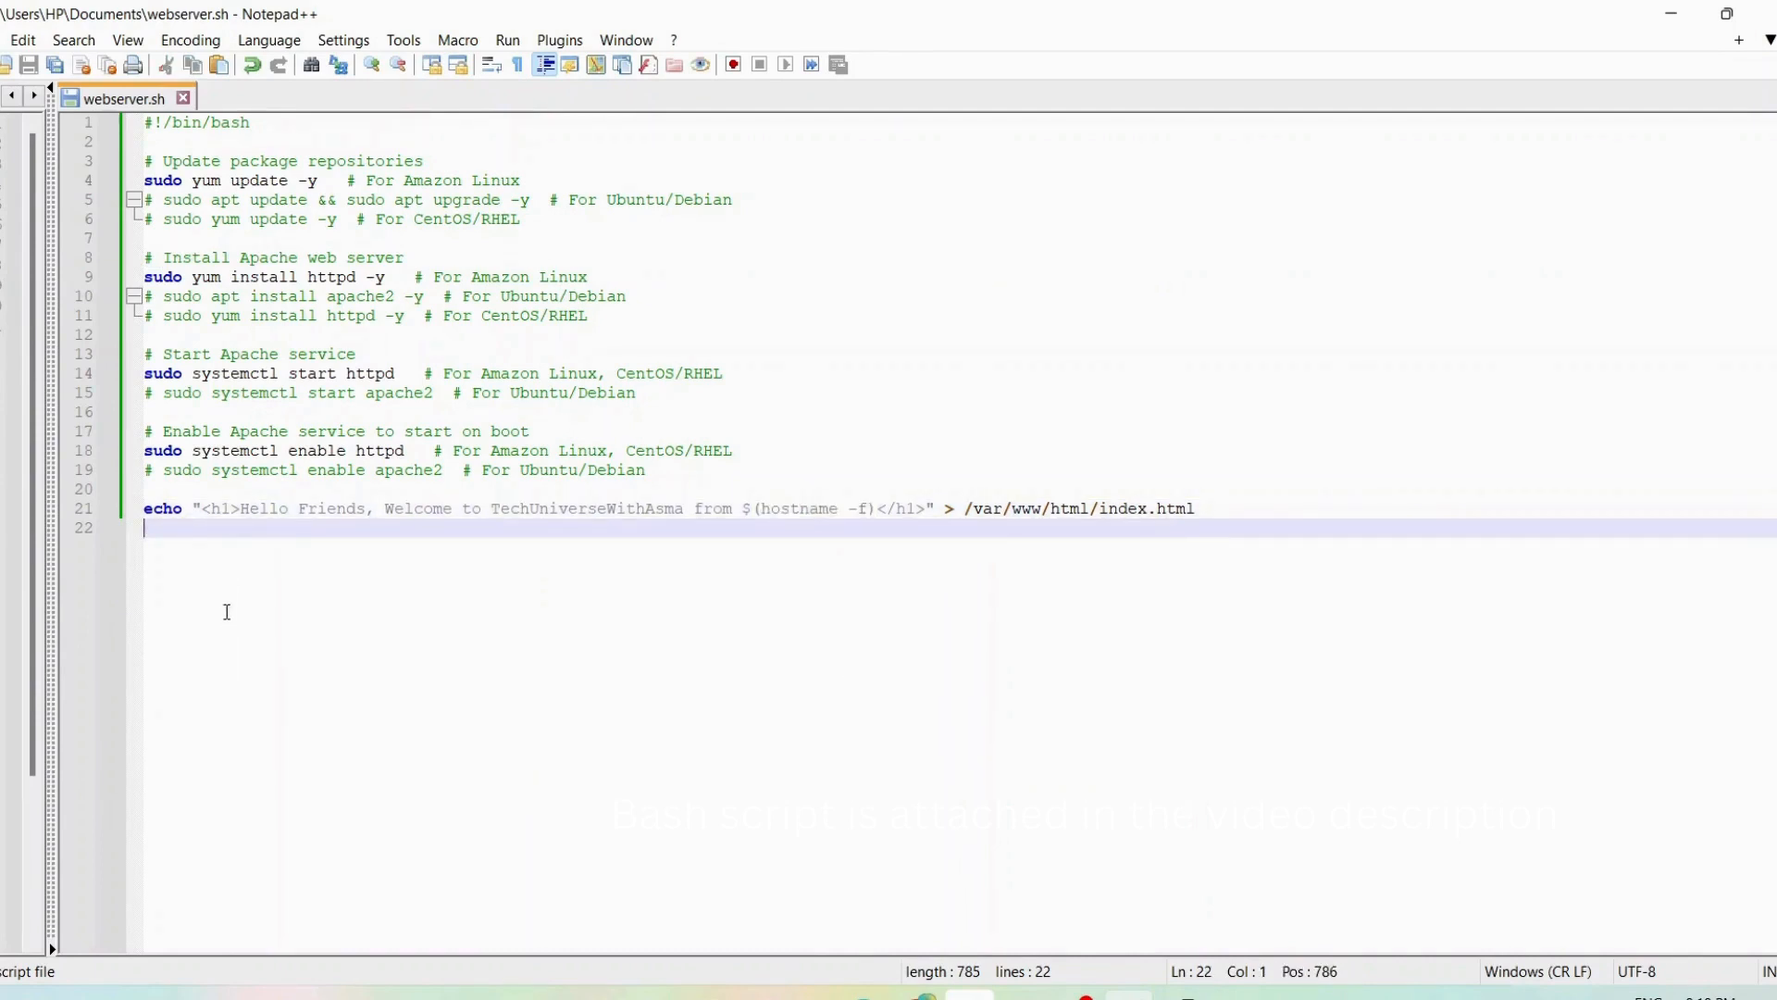
# Copy the entire webserver.sh script and paste it into launch_apache.sh in the PuTTY session, clearing the first line typed there
pyautogui.moveTo(226, 607); pyautogui.dragTo(37, 122)
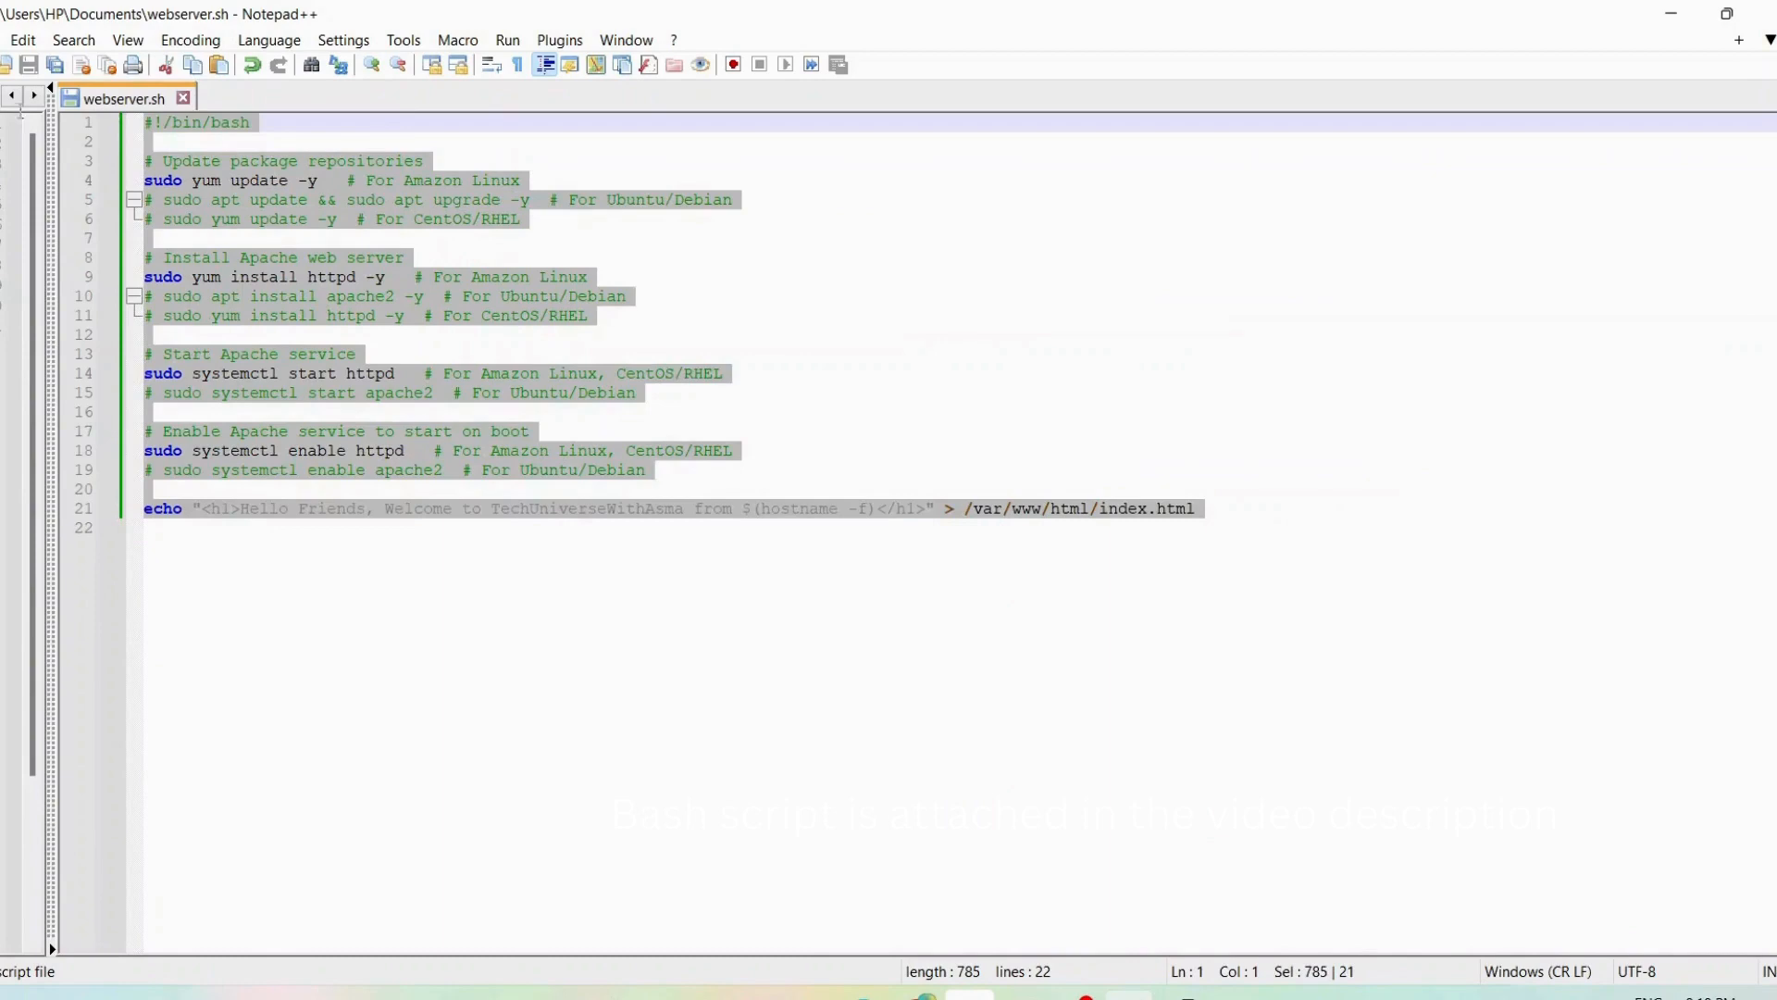
pyautogui.rightClick(157, 135)
pyautogui.click(214, 172)
pyautogui.moveTo(923, 992)
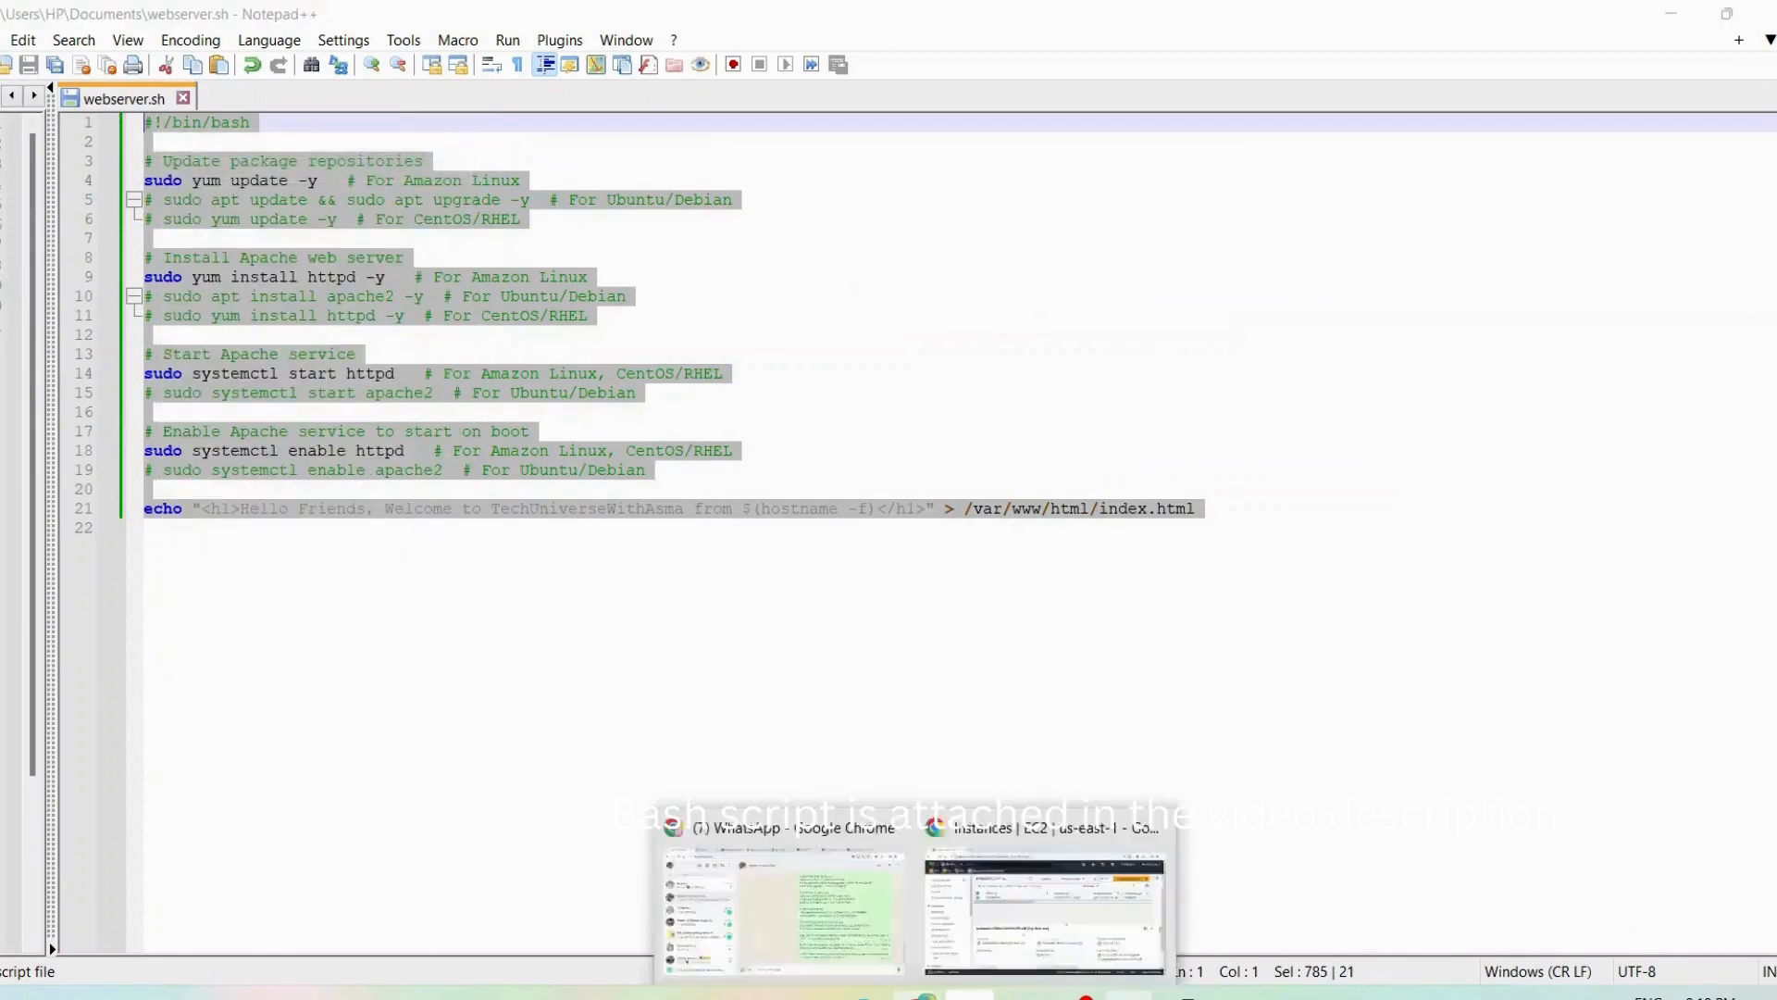
pyautogui.click(1183, 995)
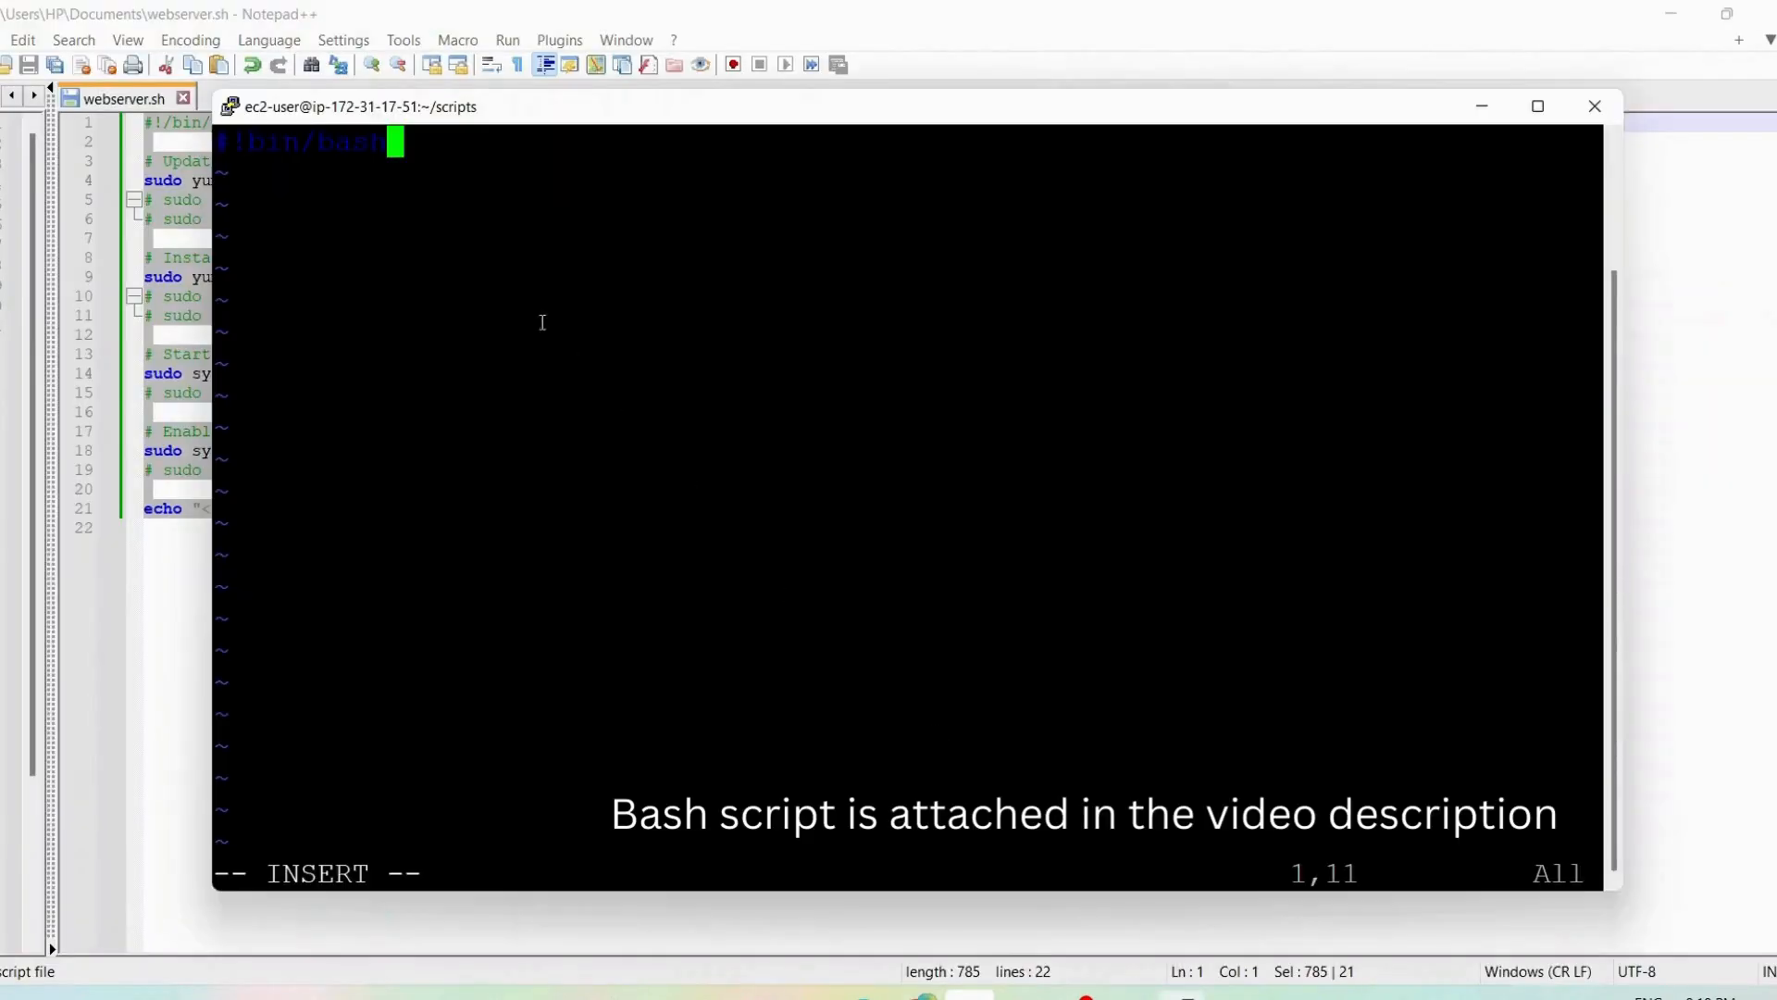
pyautogui.press('BackSpace')
pyautogui.press('BackSpace')
pyautogui.press('BackSpace')
pyautogui.press('BackSpace')
pyautogui.press('BackSpace')
pyautogui.press('BackSpace')
pyautogui.press('BackSpace')
pyautogui.press('BackSpace')
pyautogui.press('BackSpace')
pyautogui.press('BackSpace')
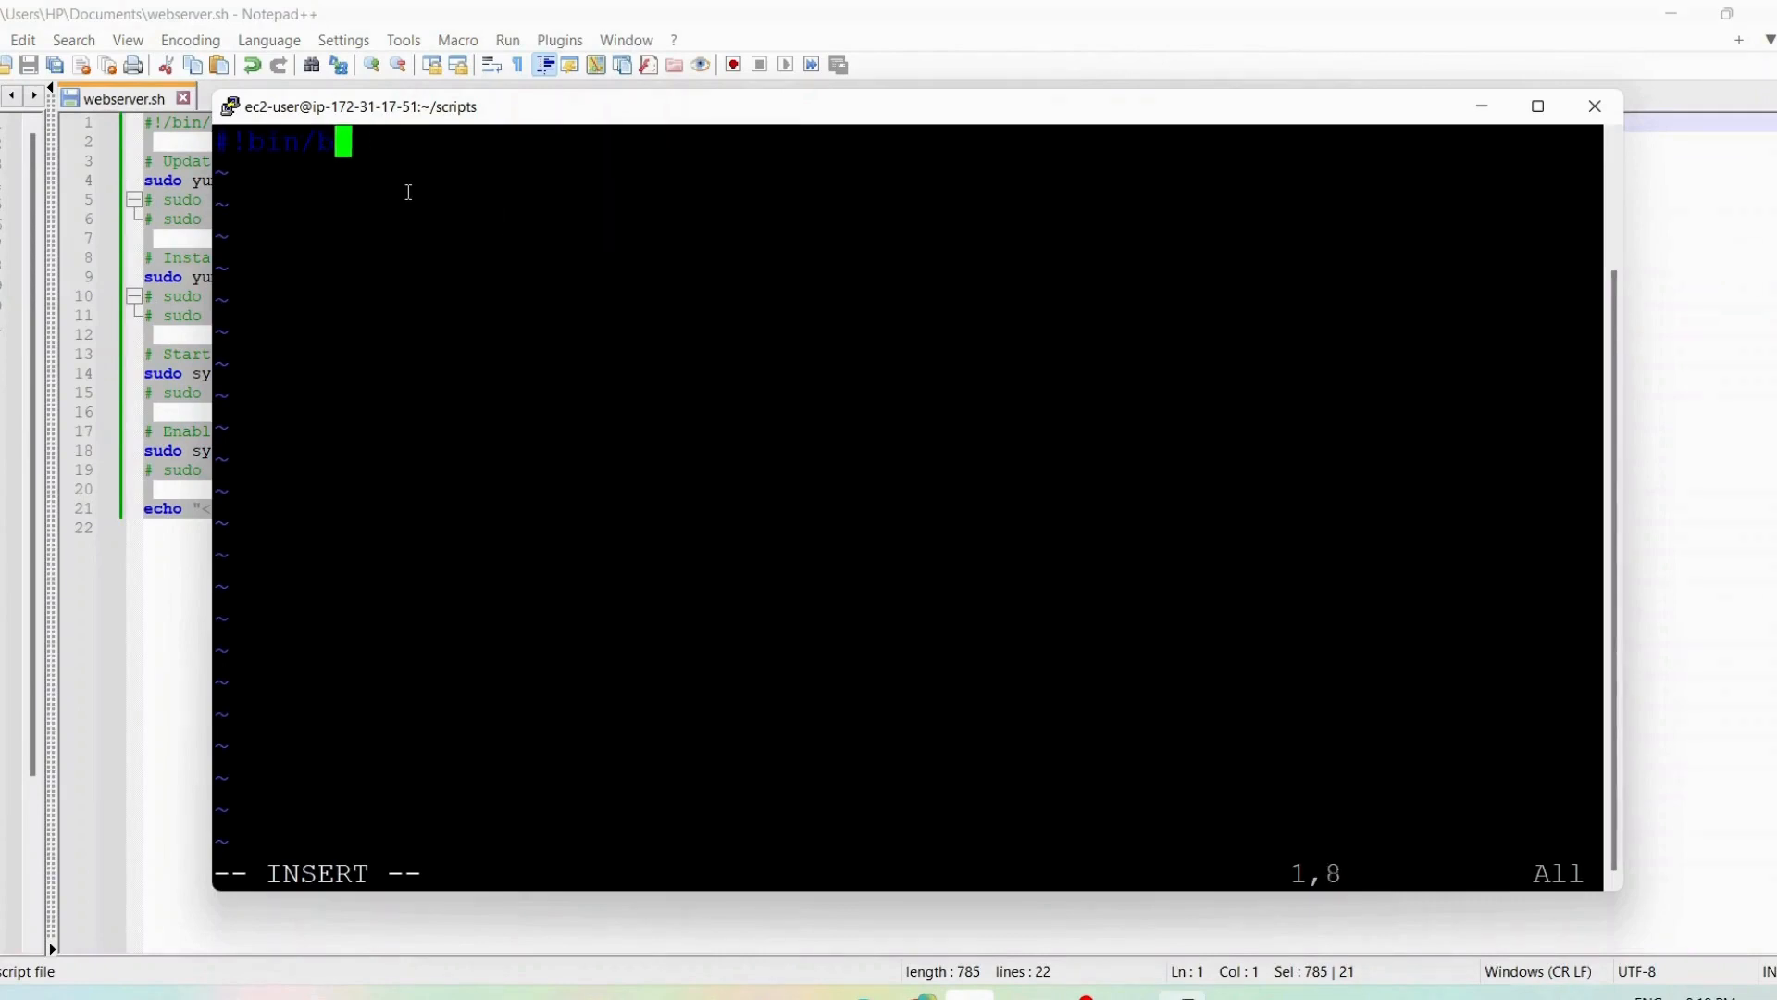
pyautogui.rightClick(409, 192)
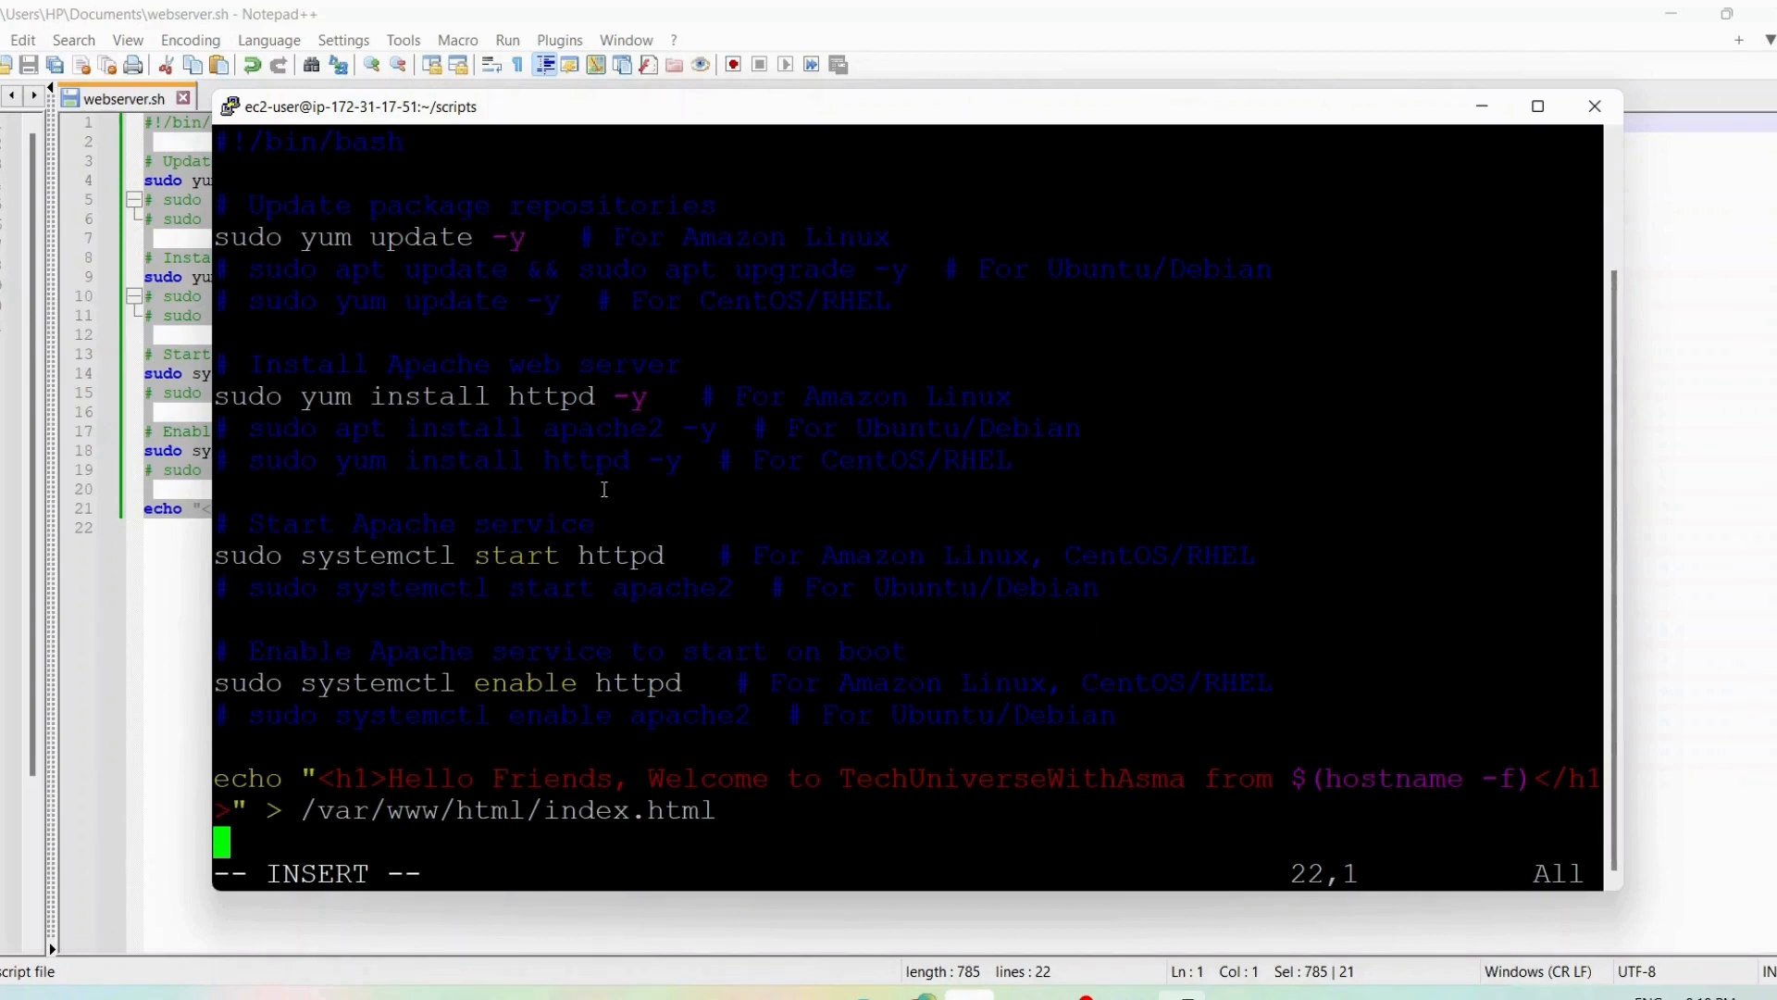
# Save the pasted script in launch_apache.sh and quit vim
pyautogui.press('Escape')
pyautogui.write(':wq')
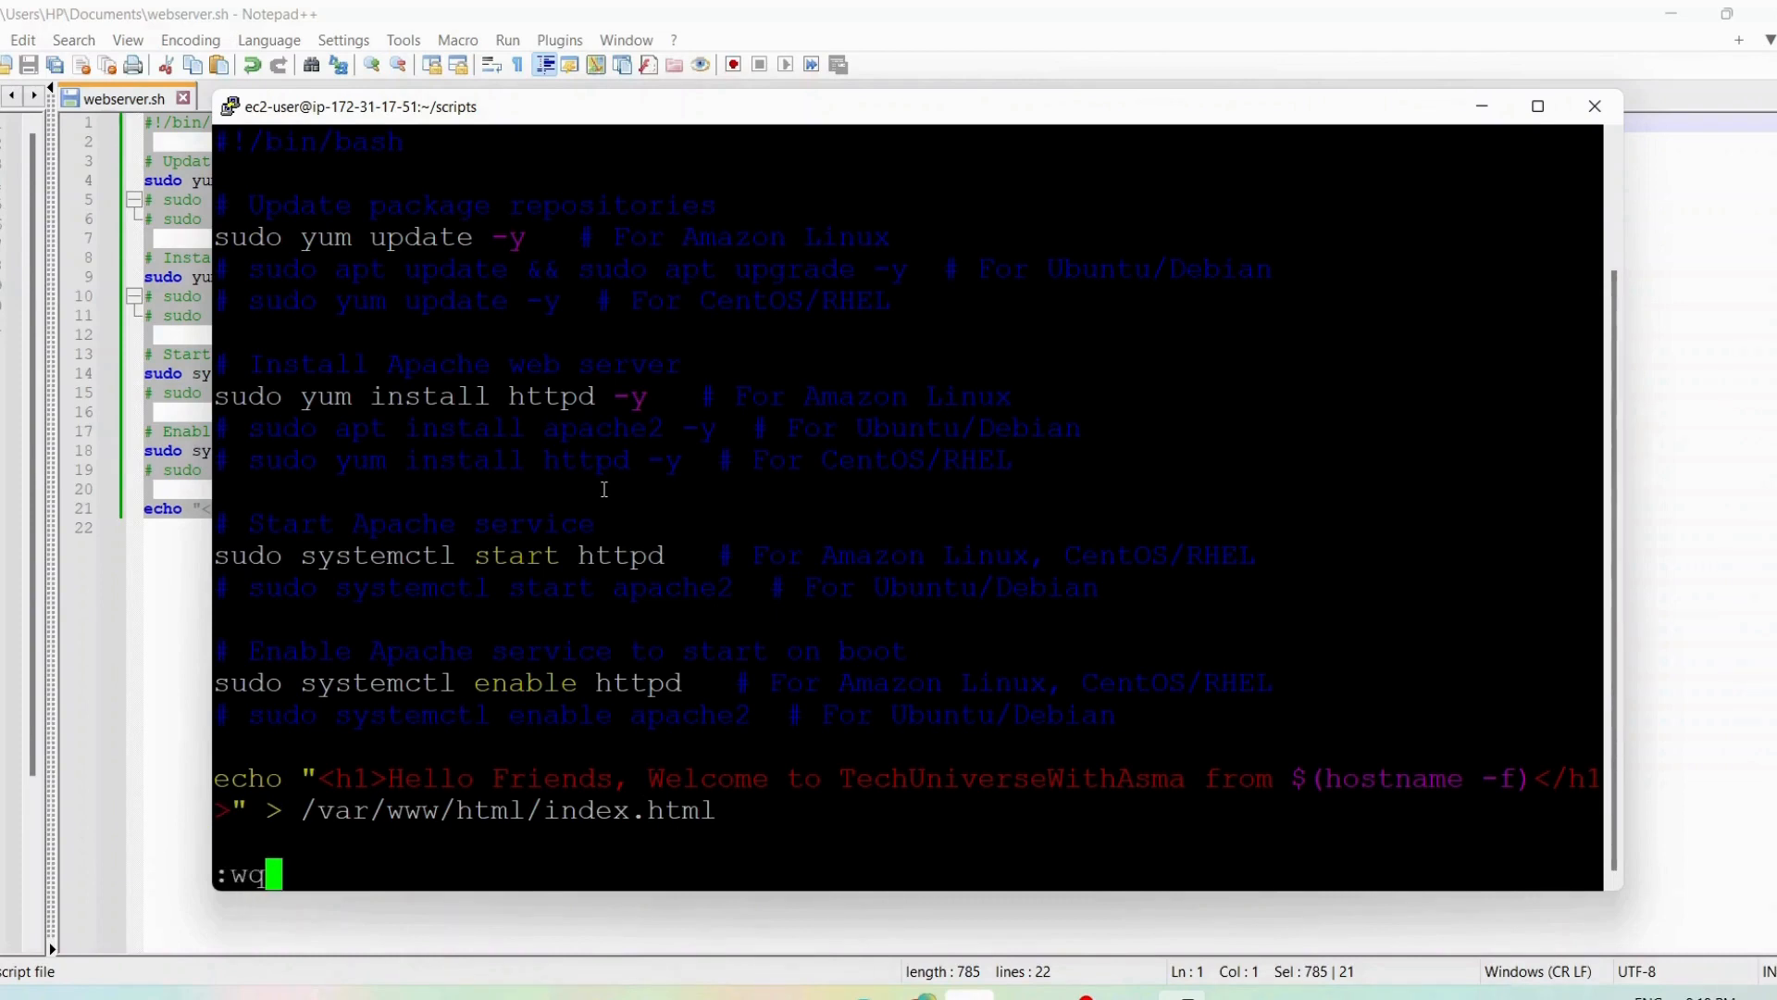
pyautogui.press('Return')
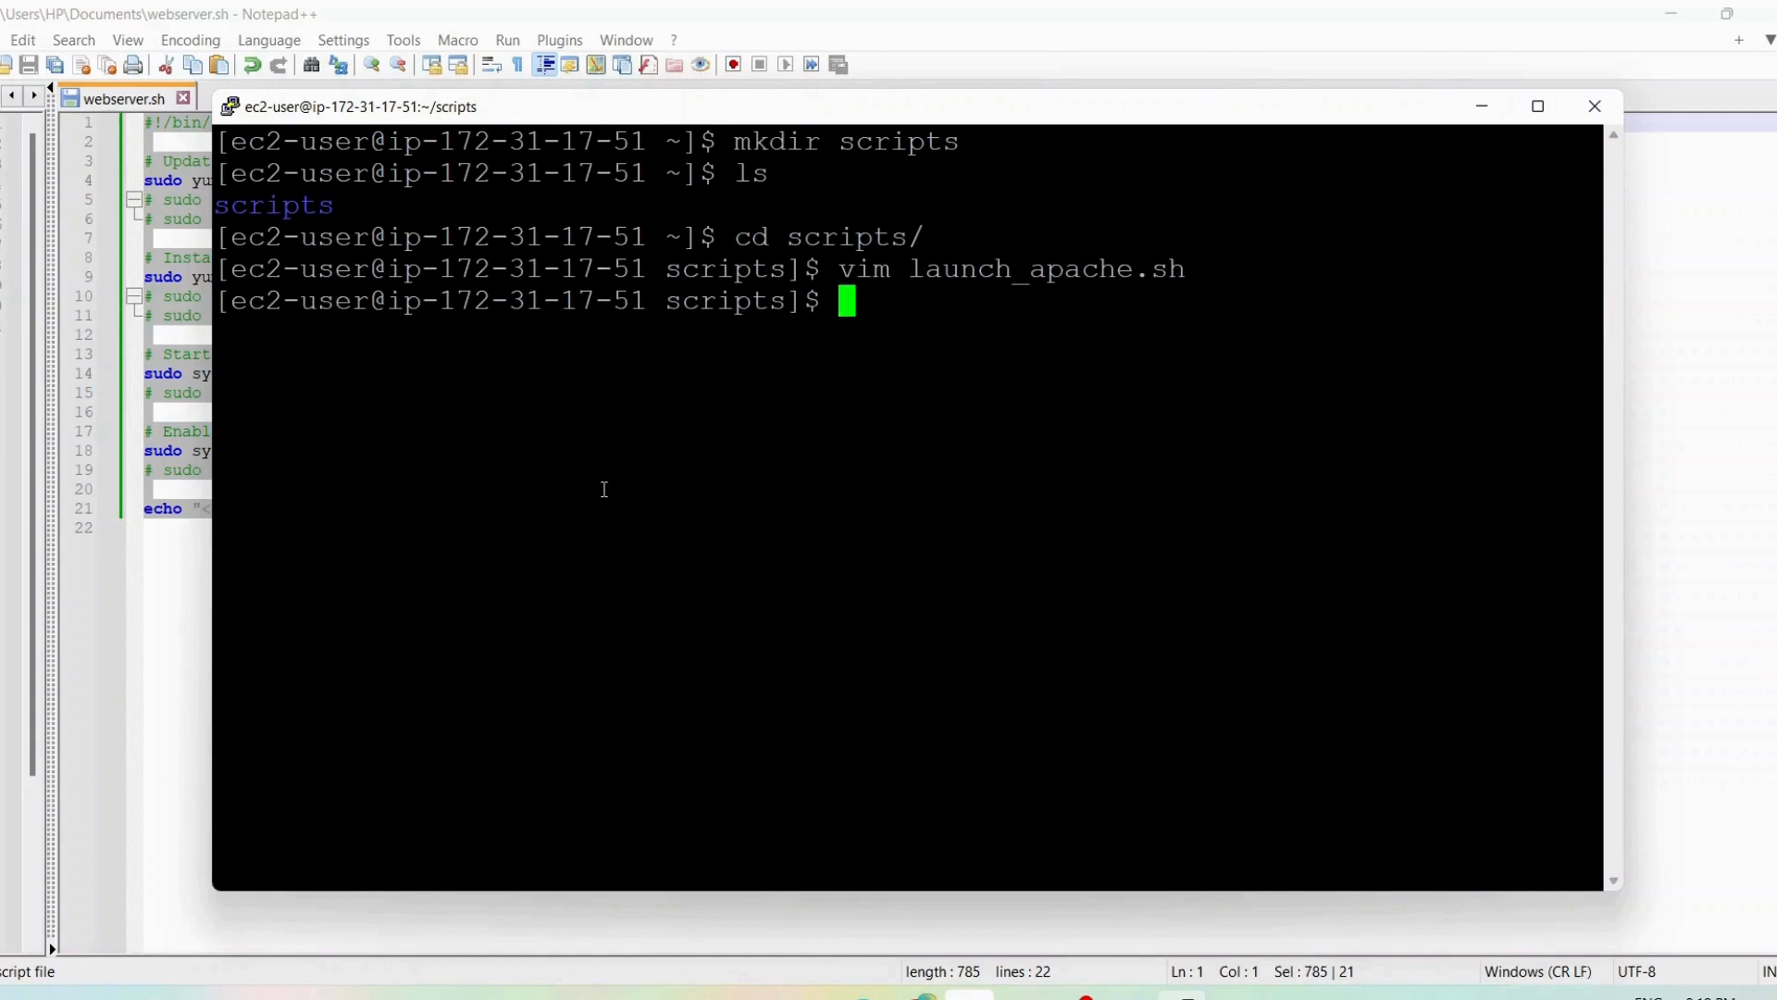
# Make launch_apache.sh executable with chmod +x
pyautogui.write('chm')
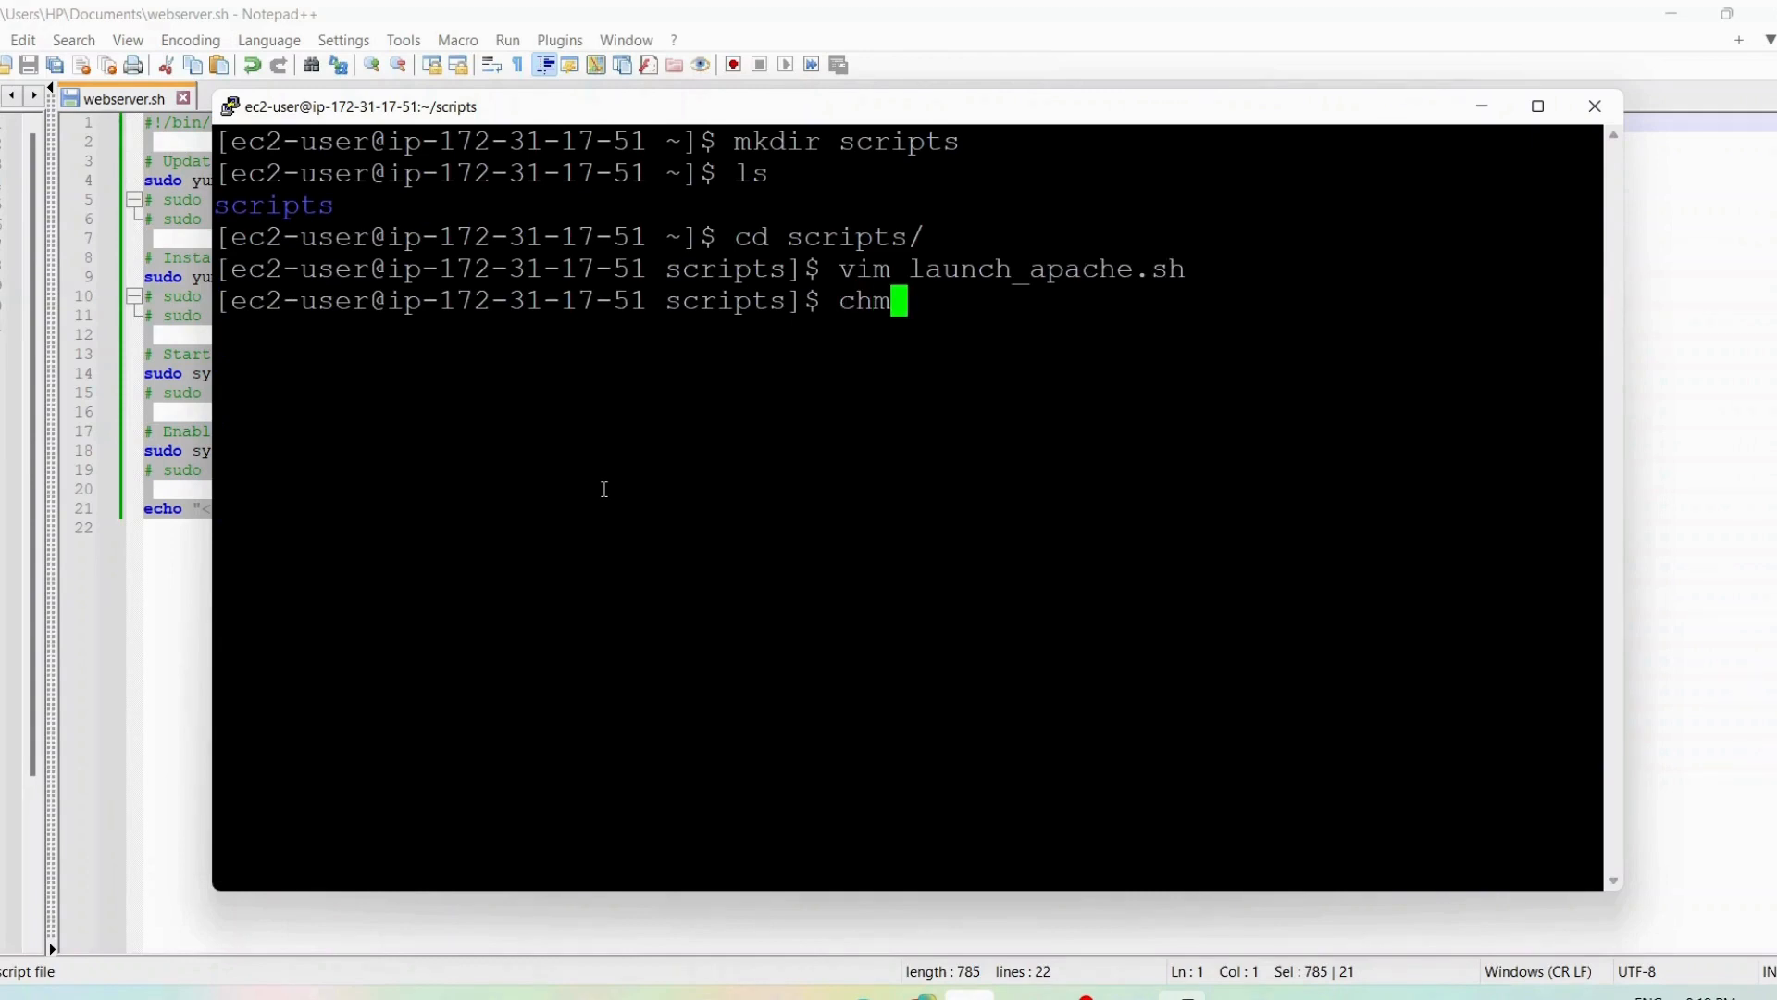
pyautogui.write('od +x')
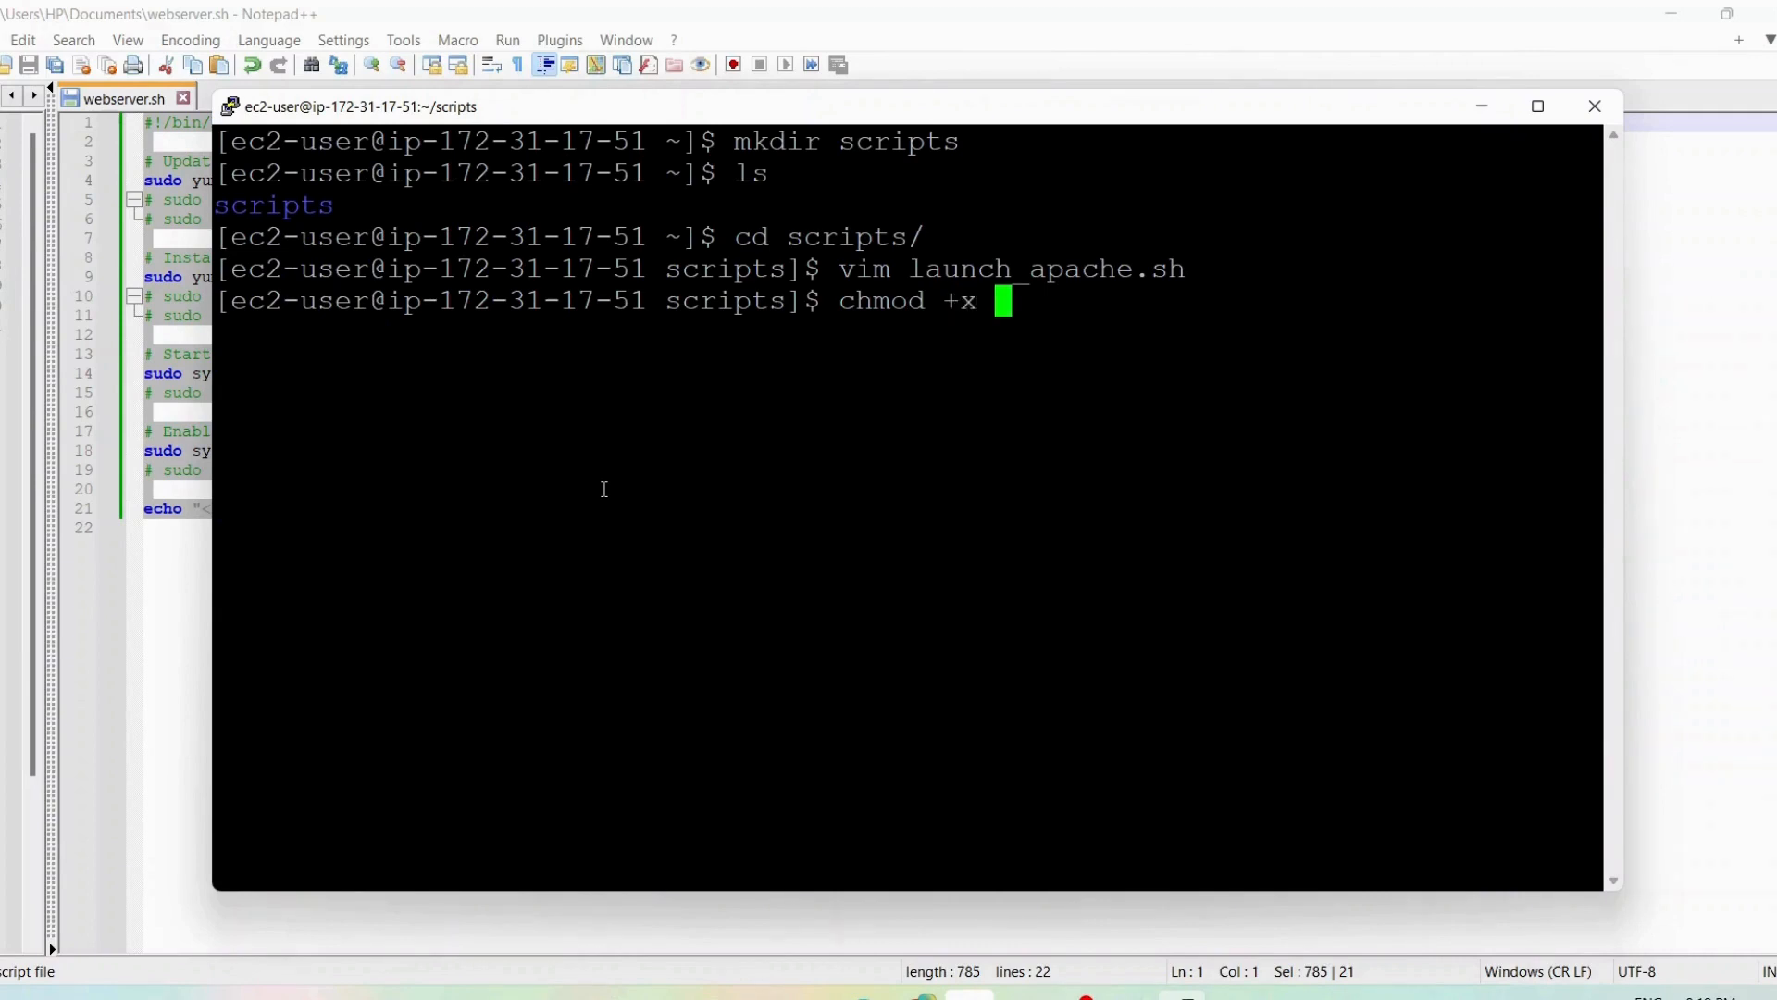
pyautogui.write(' la')
pyautogui.press('Tab')
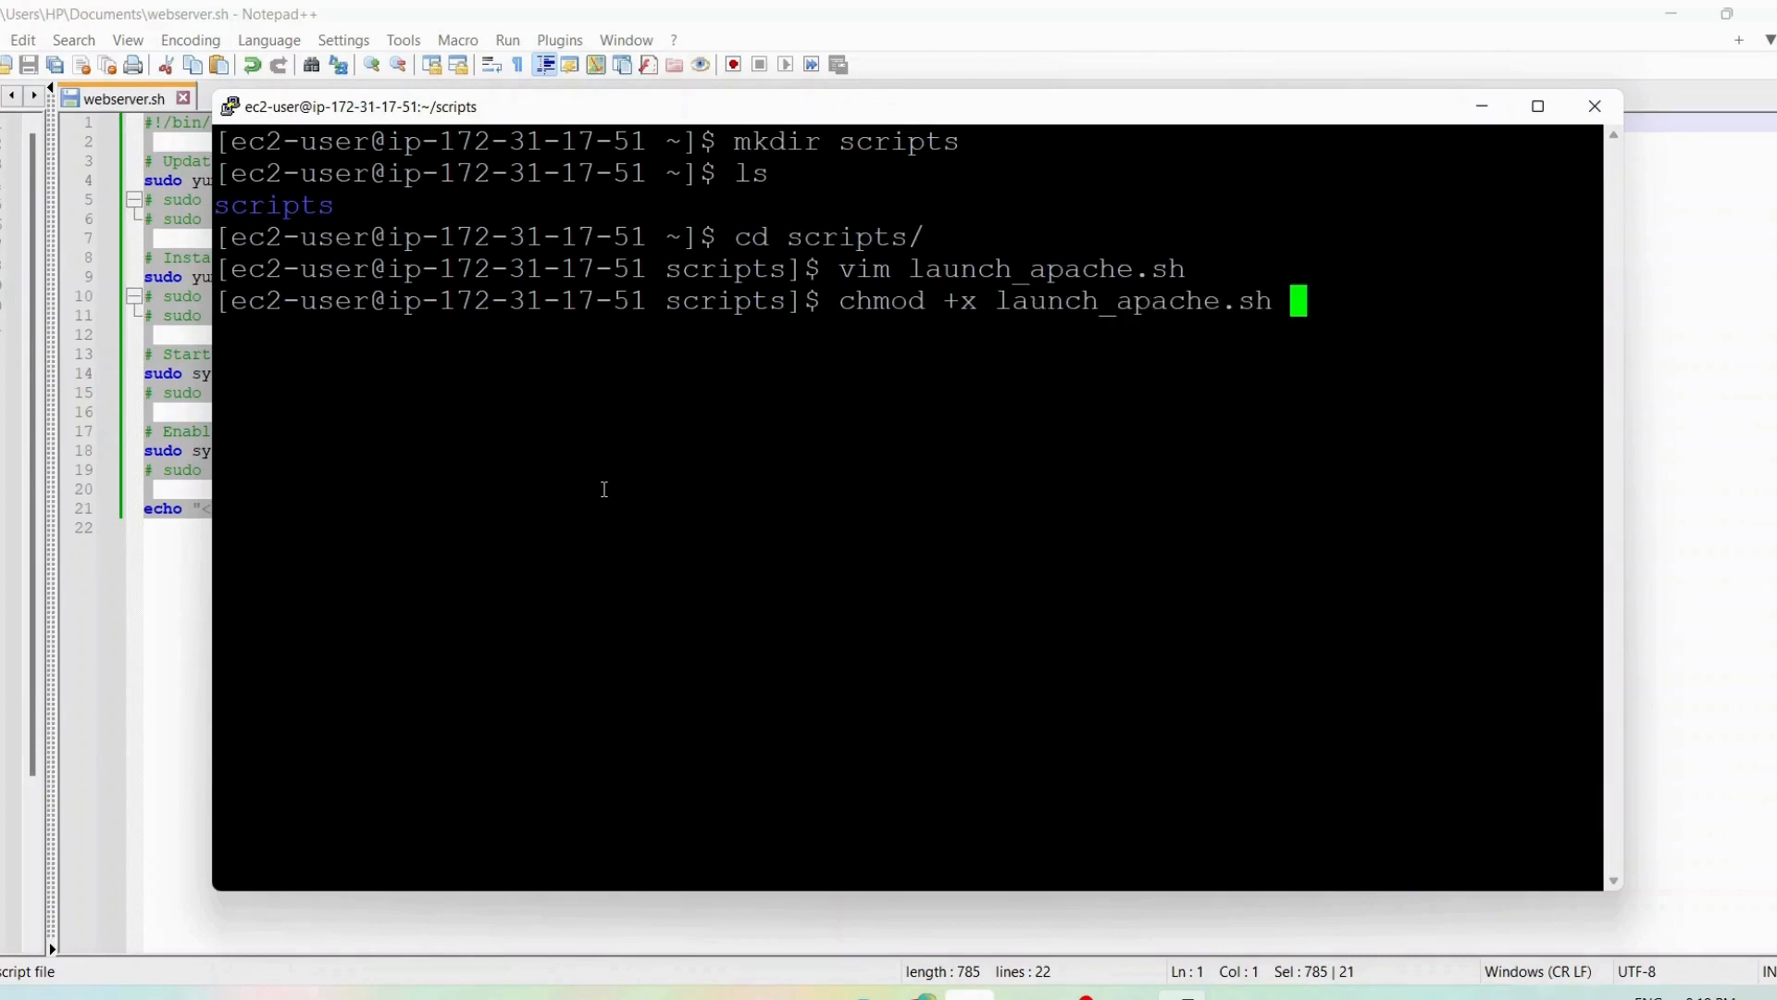
pyautogui.press('Return')
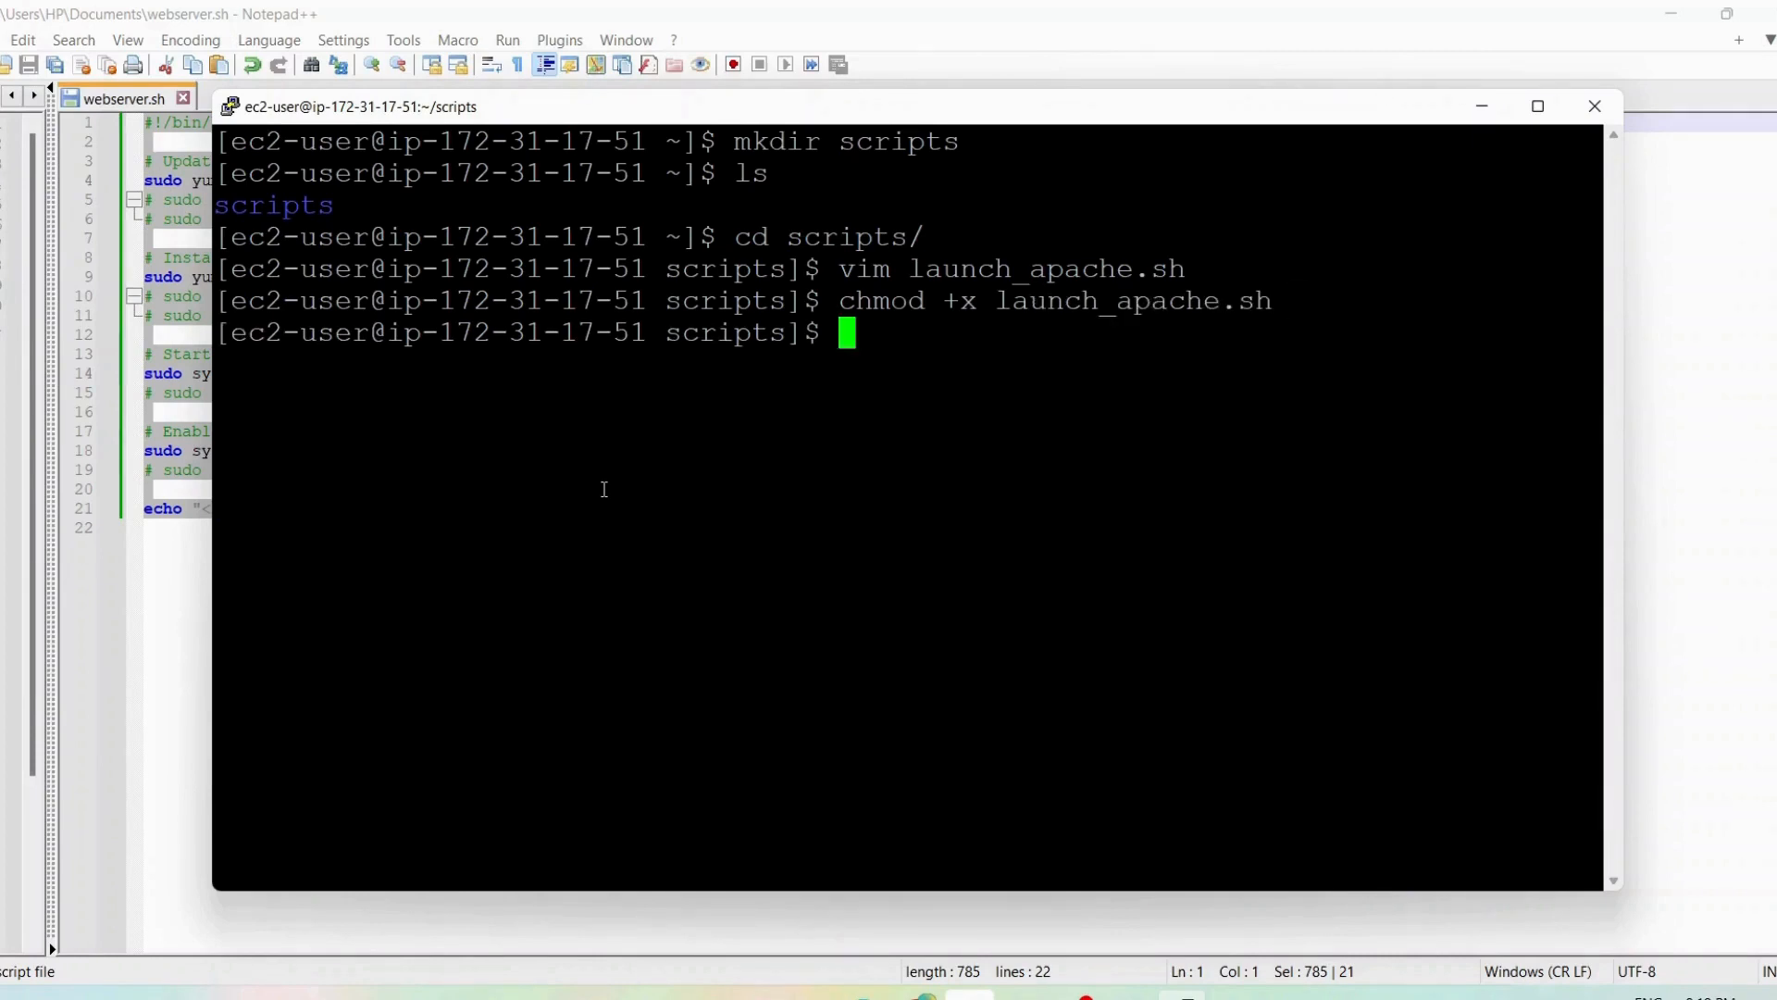
# Run the script with sudo bash launch_apache.sh
pyautogui.write('sud')
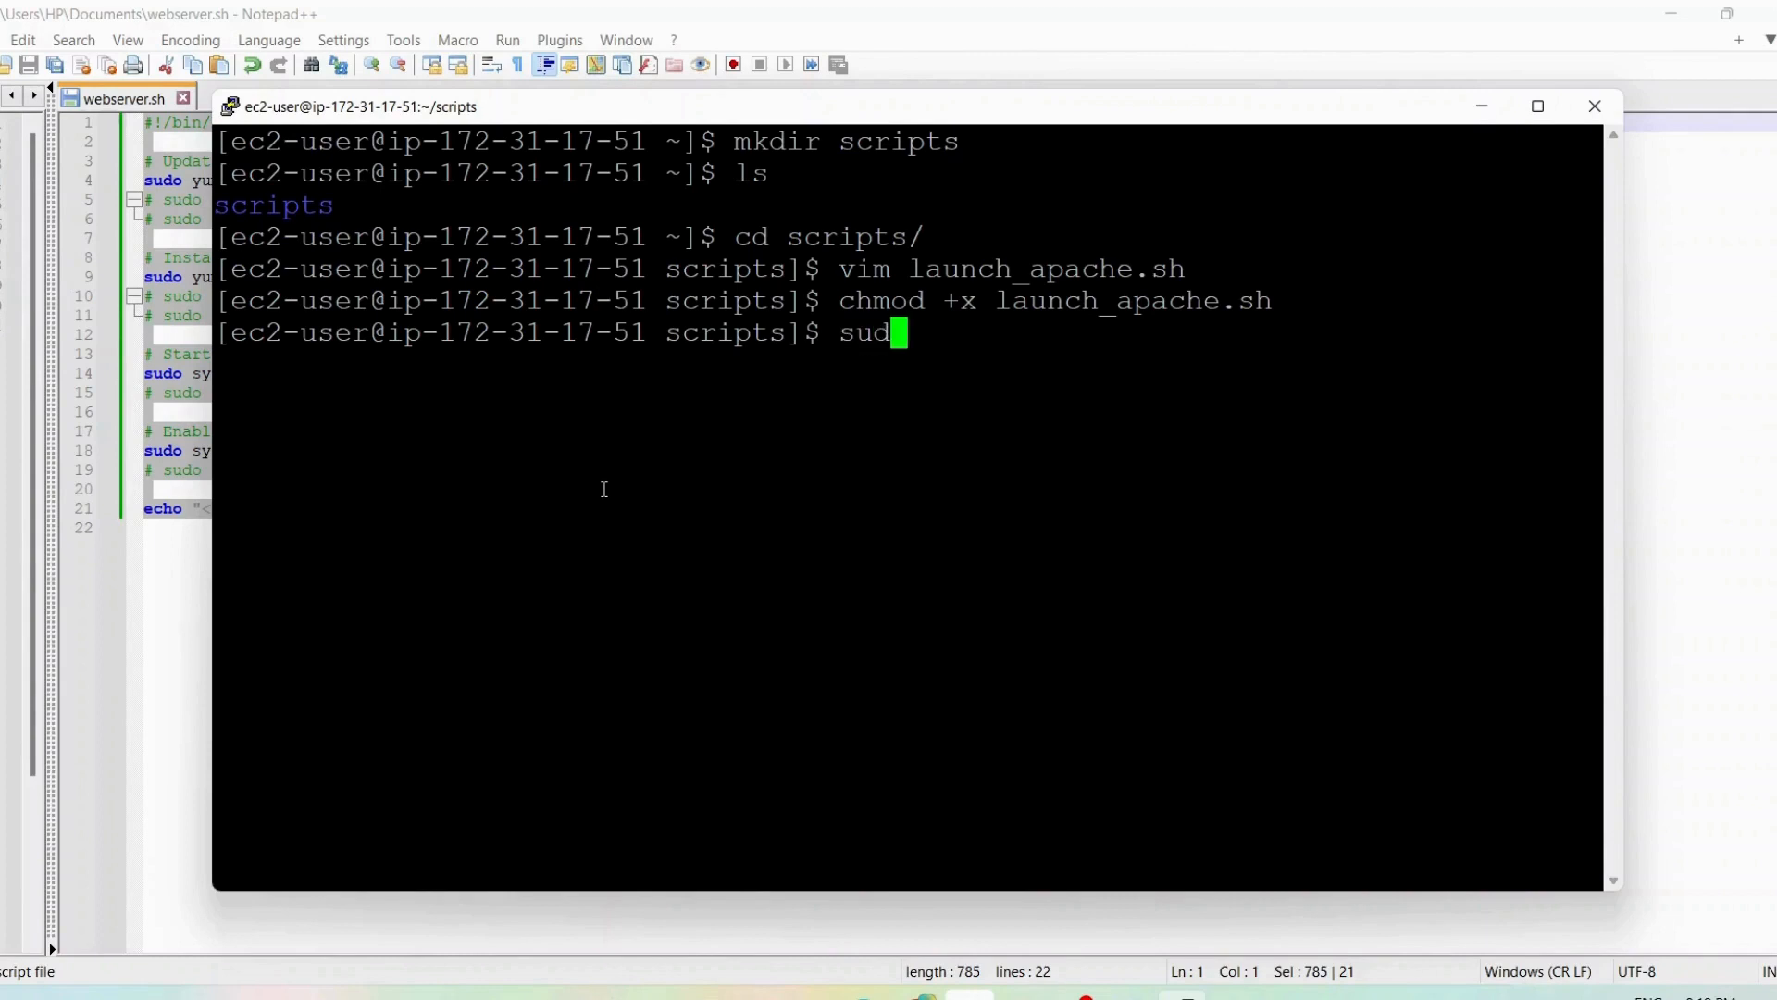
pyautogui.write('o bash laun')
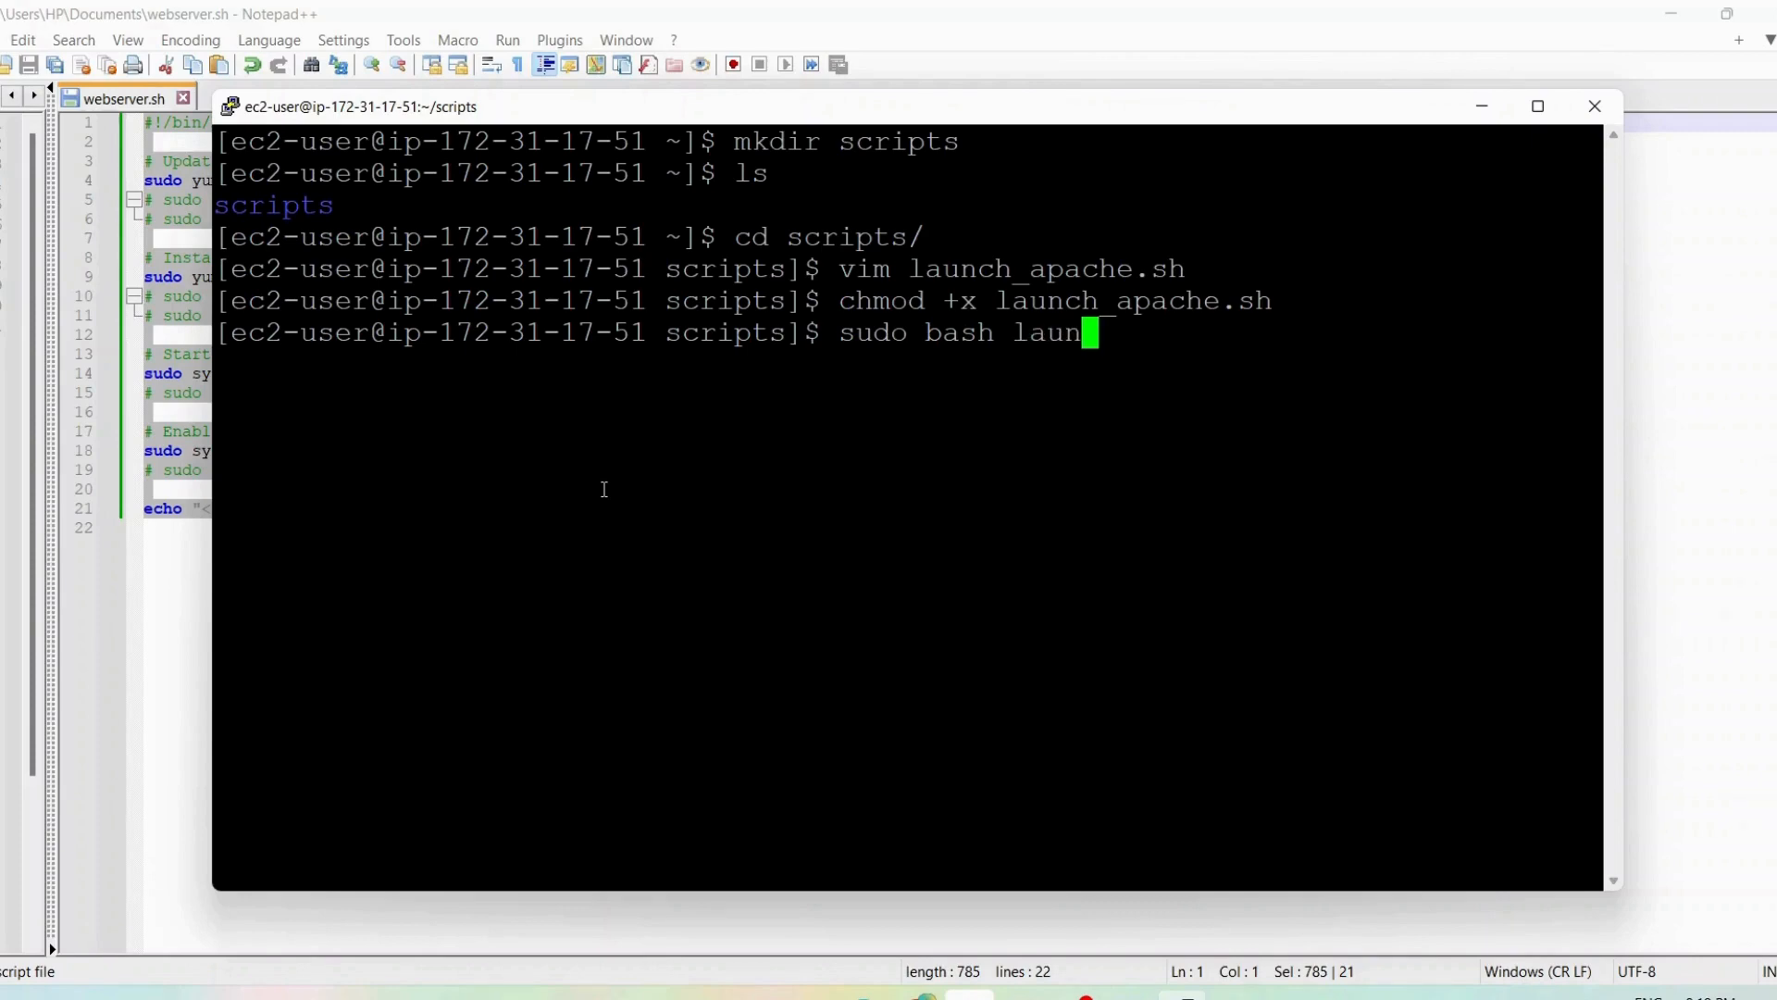
pyautogui.press('Tab')
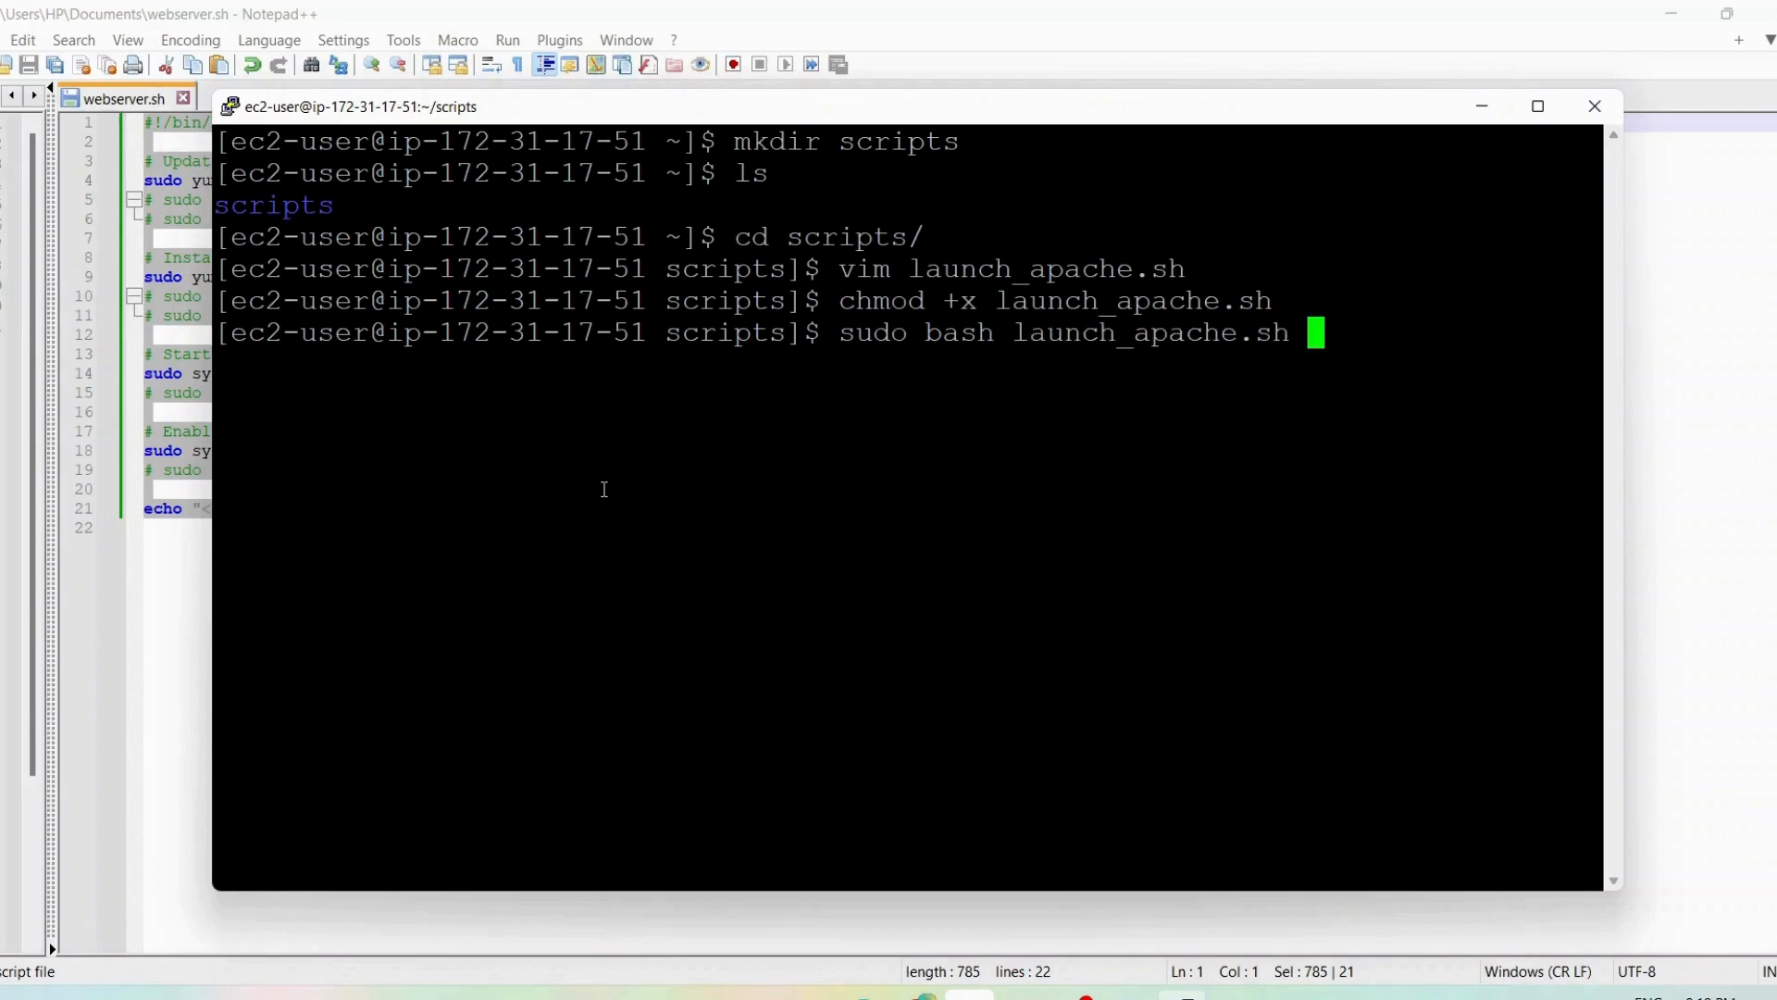
pyautogui.press('Return')
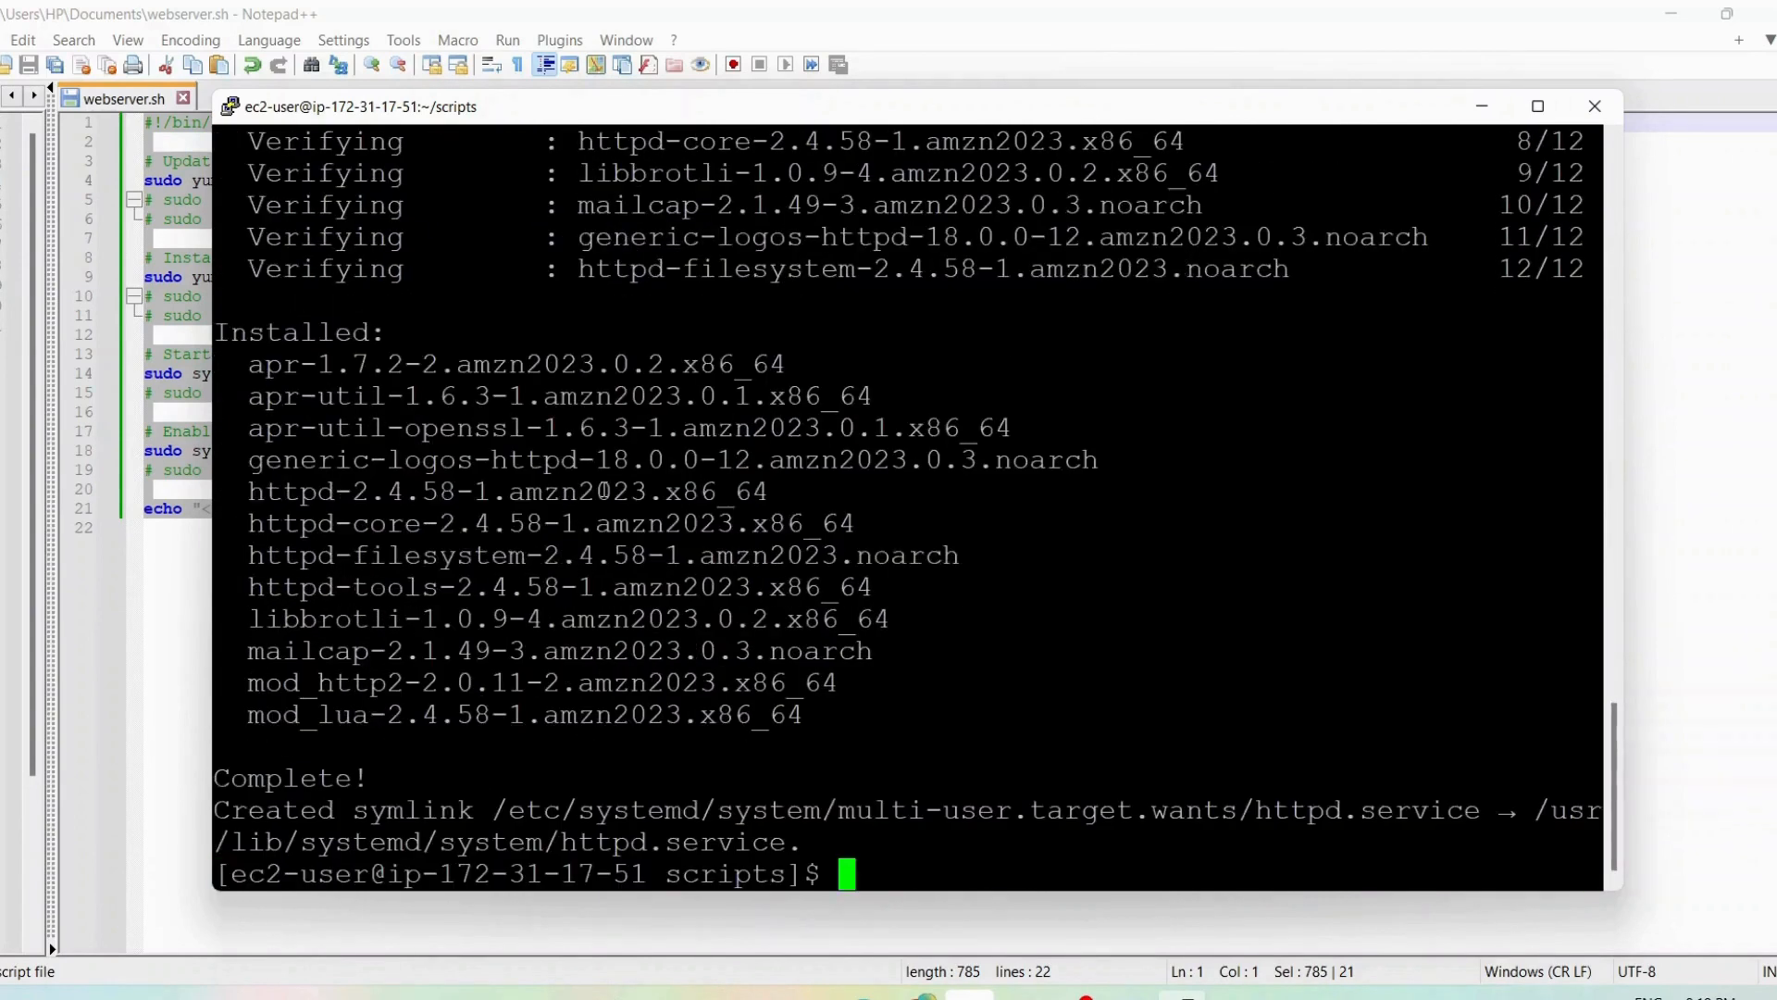
# Examine the script's terminal output from the dependency check and package list through to the end of the installation
pyautogui.scroll(20, 630, 414)
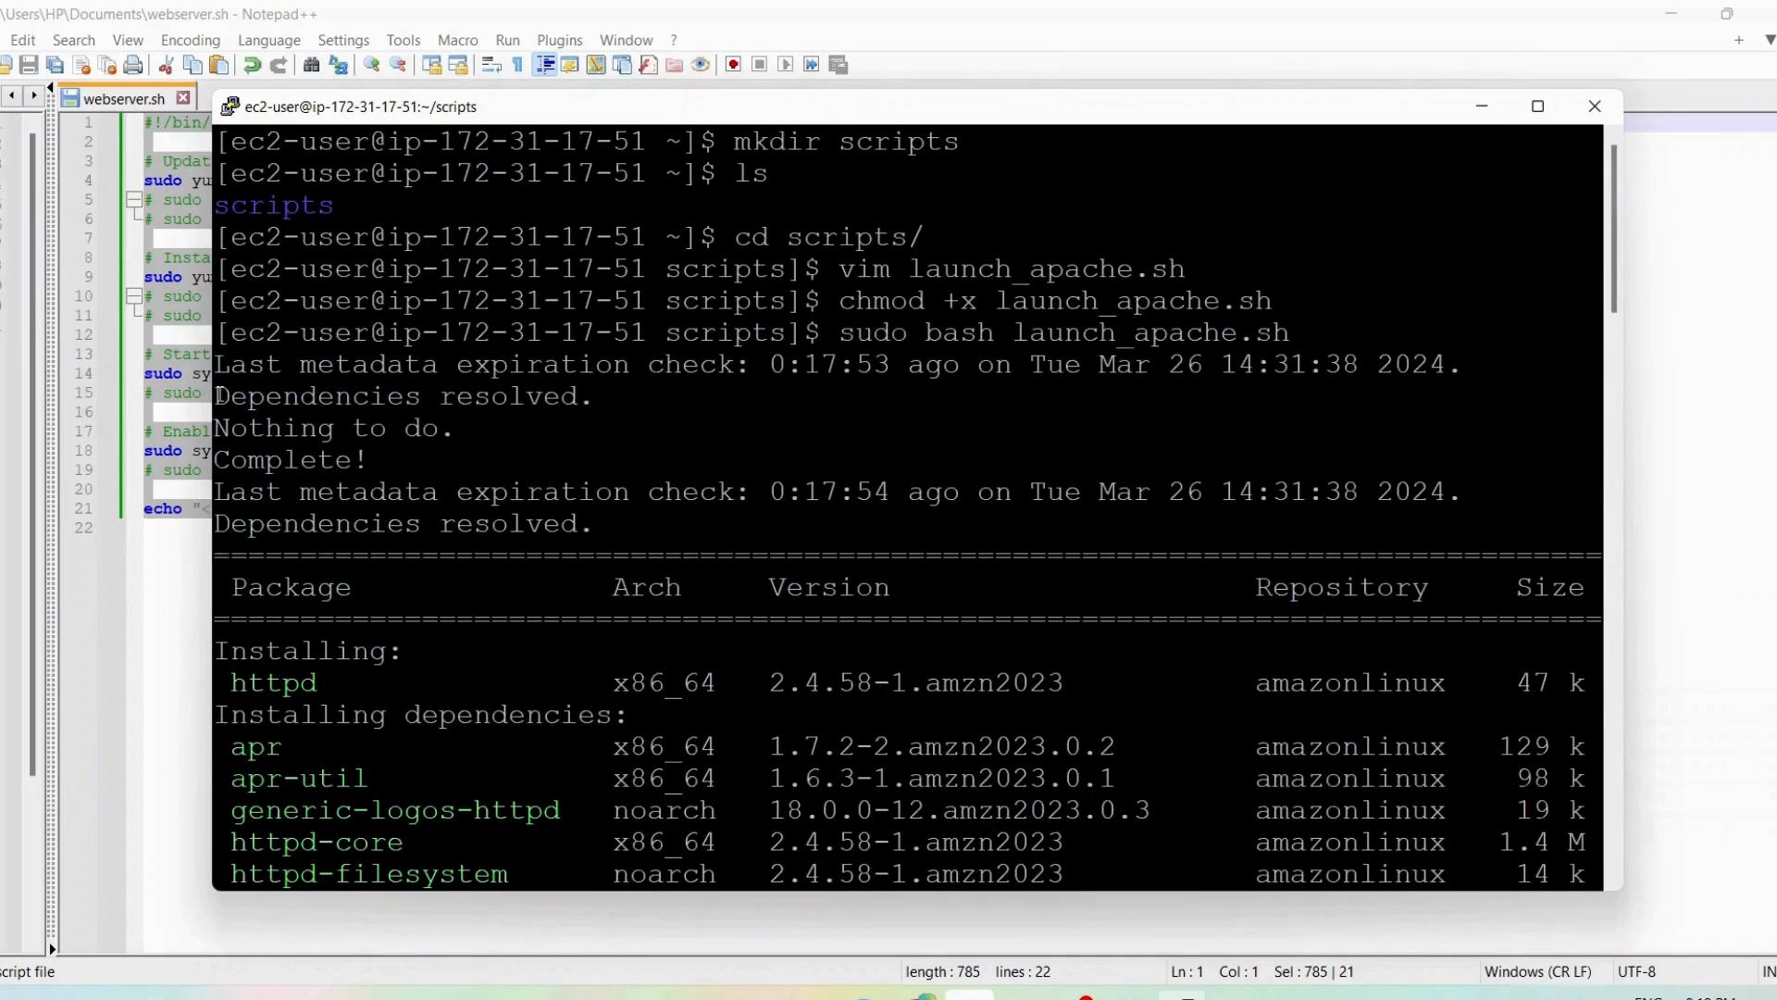
pyautogui.moveTo(218, 396); pyautogui.dragTo(647, 524)
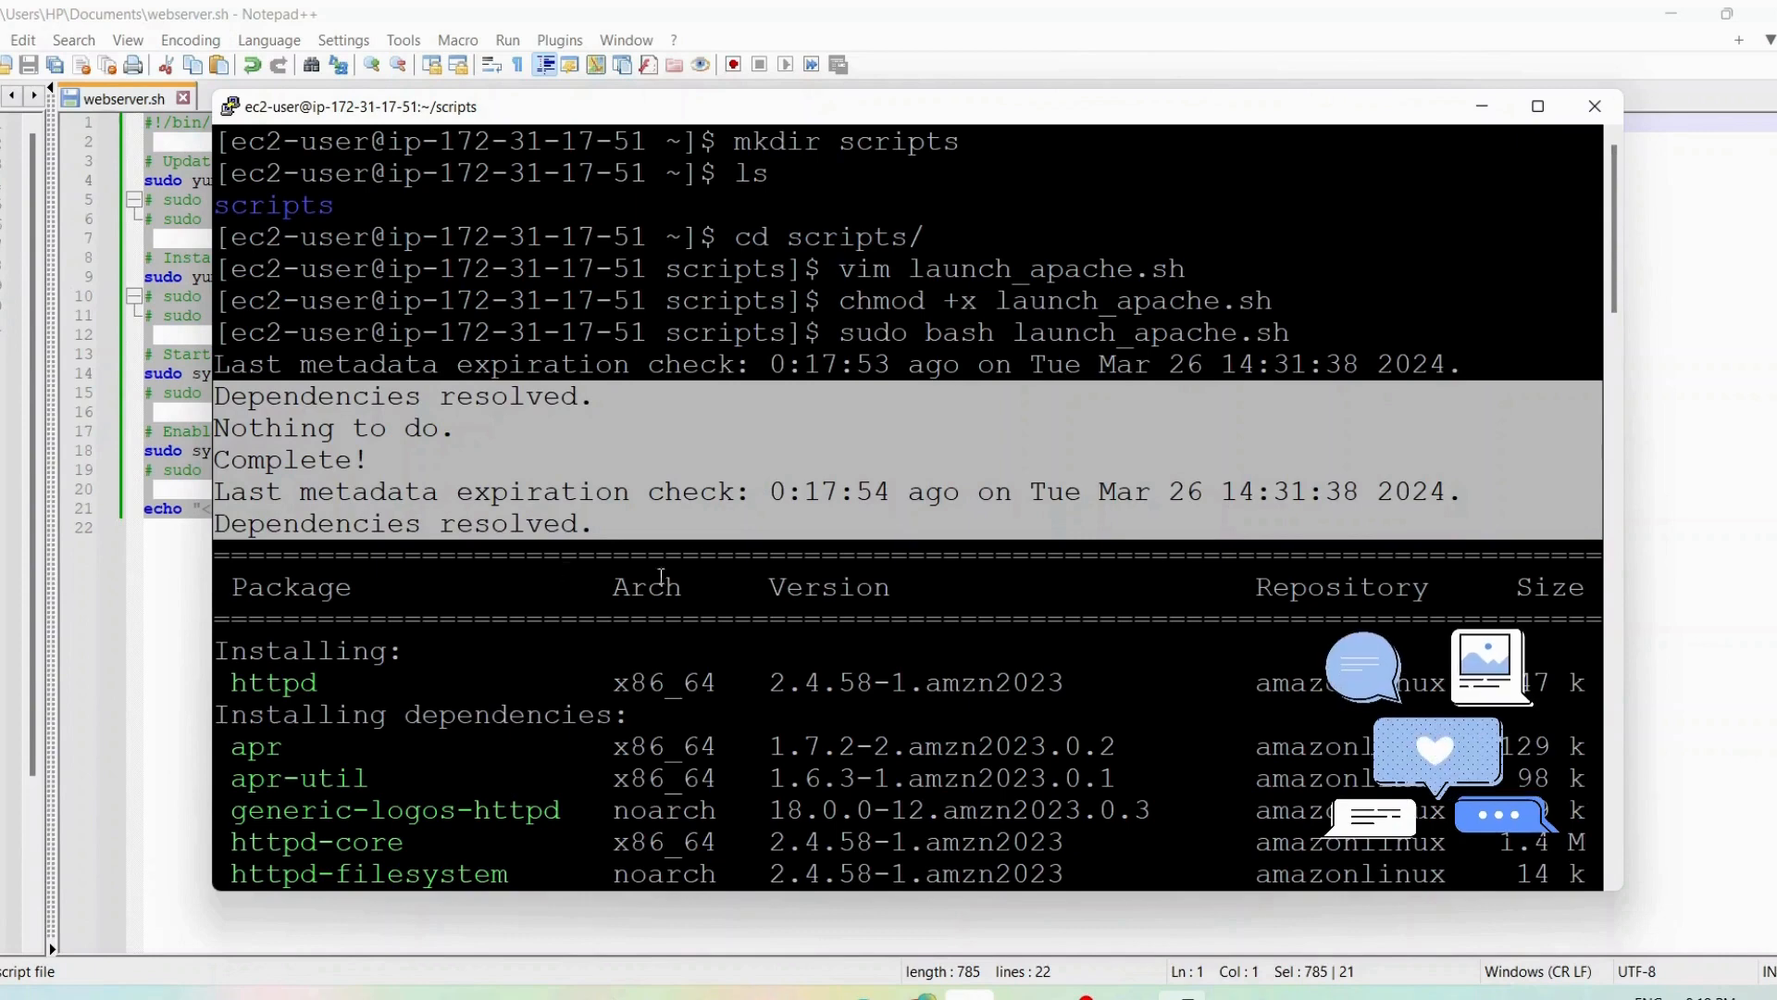
pyautogui.scroll(-2, 717, 533)
pyautogui.scroll(1, 716, 534)
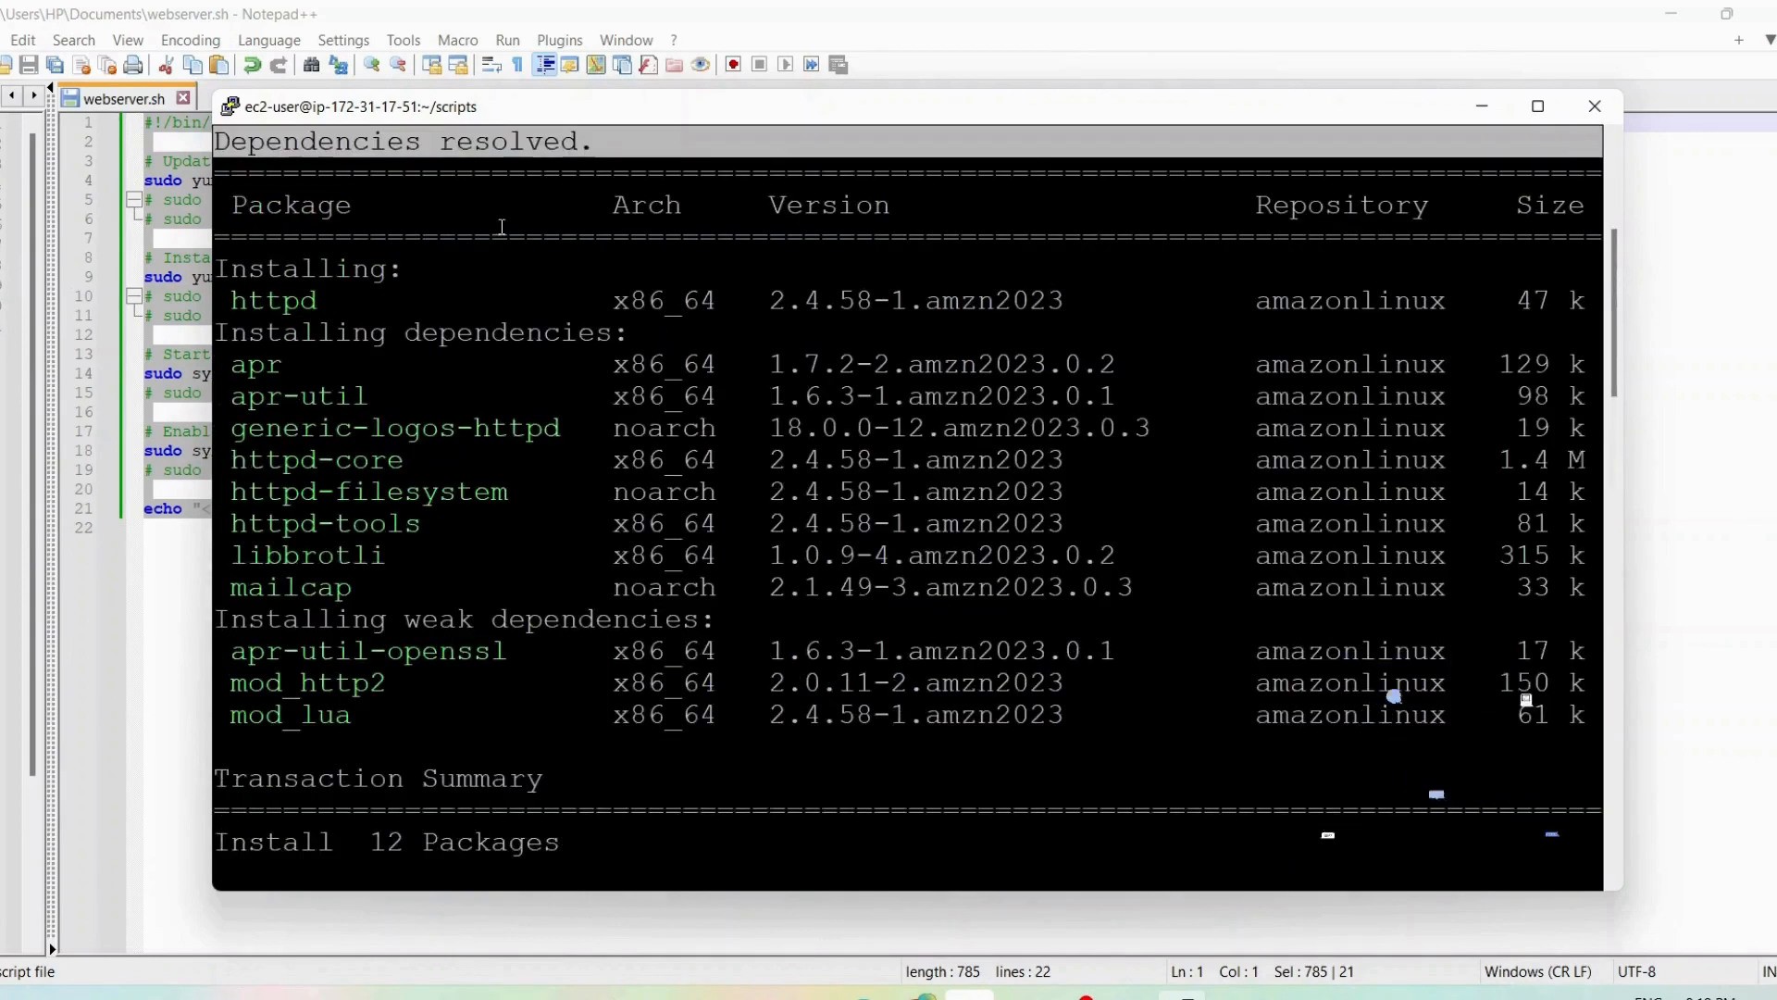
pyautogui.scroll(4, 593, 371)
pyautogui.scroll(-3, 520, 648)
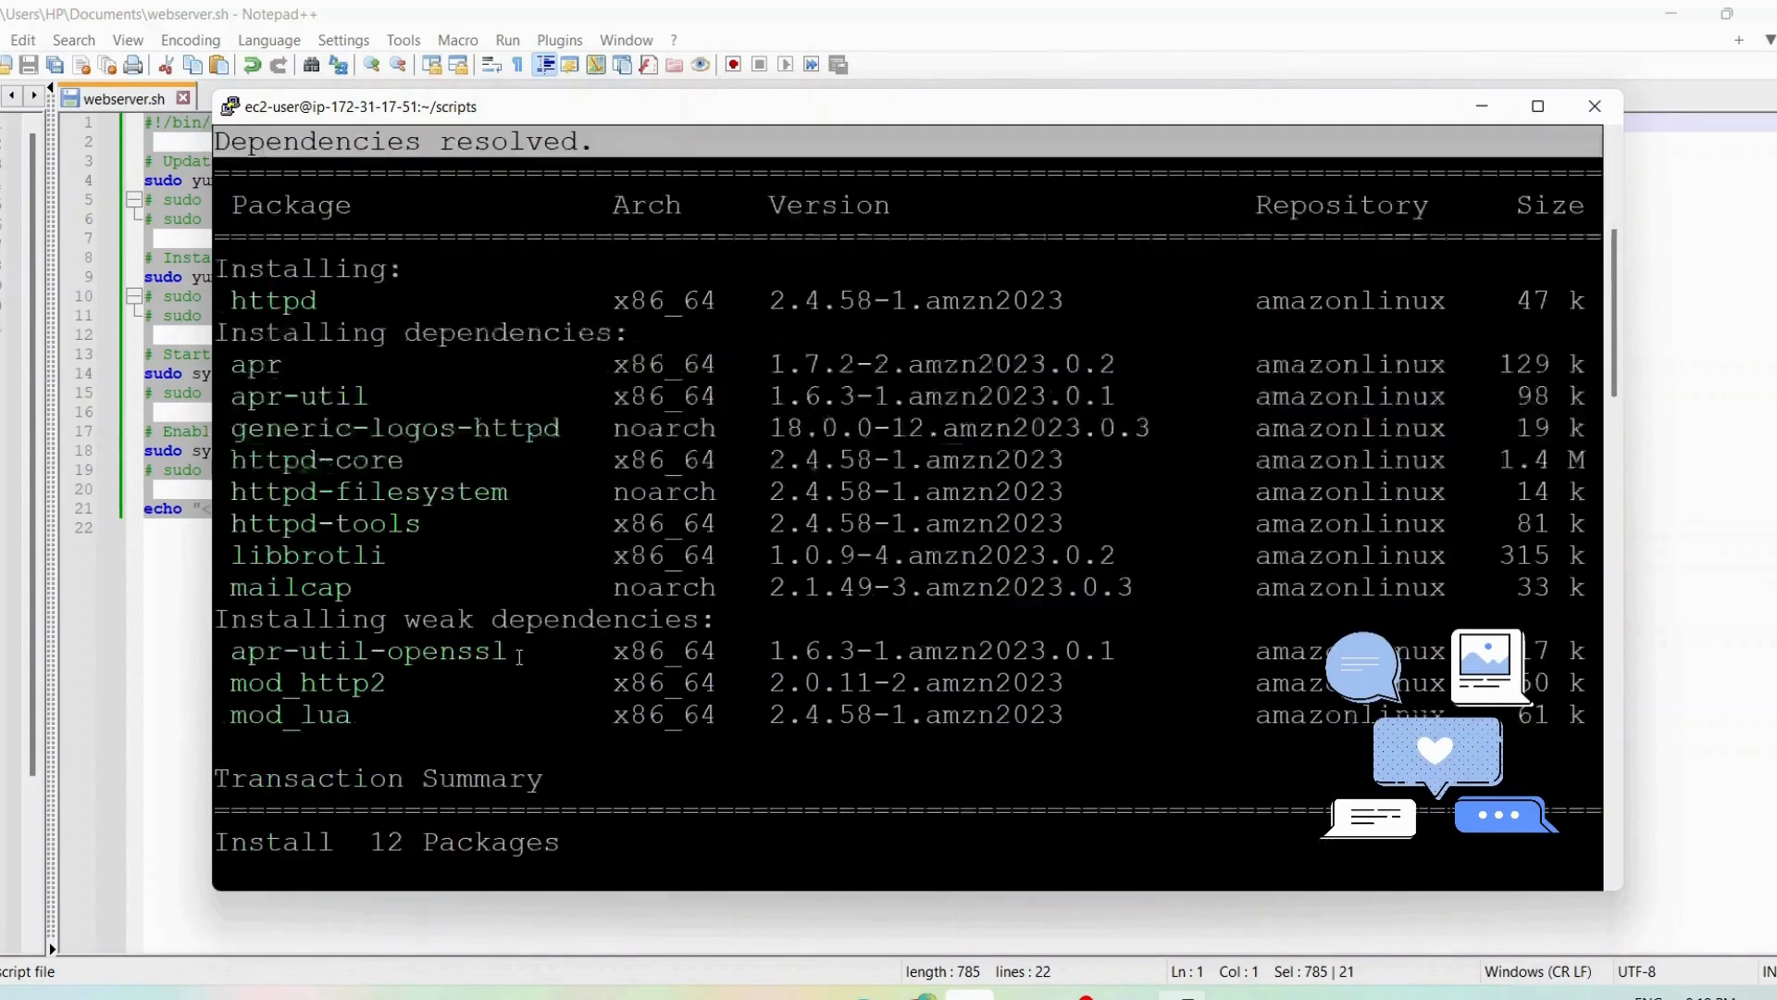
pyautogui.scroll(-4, 525, 645)
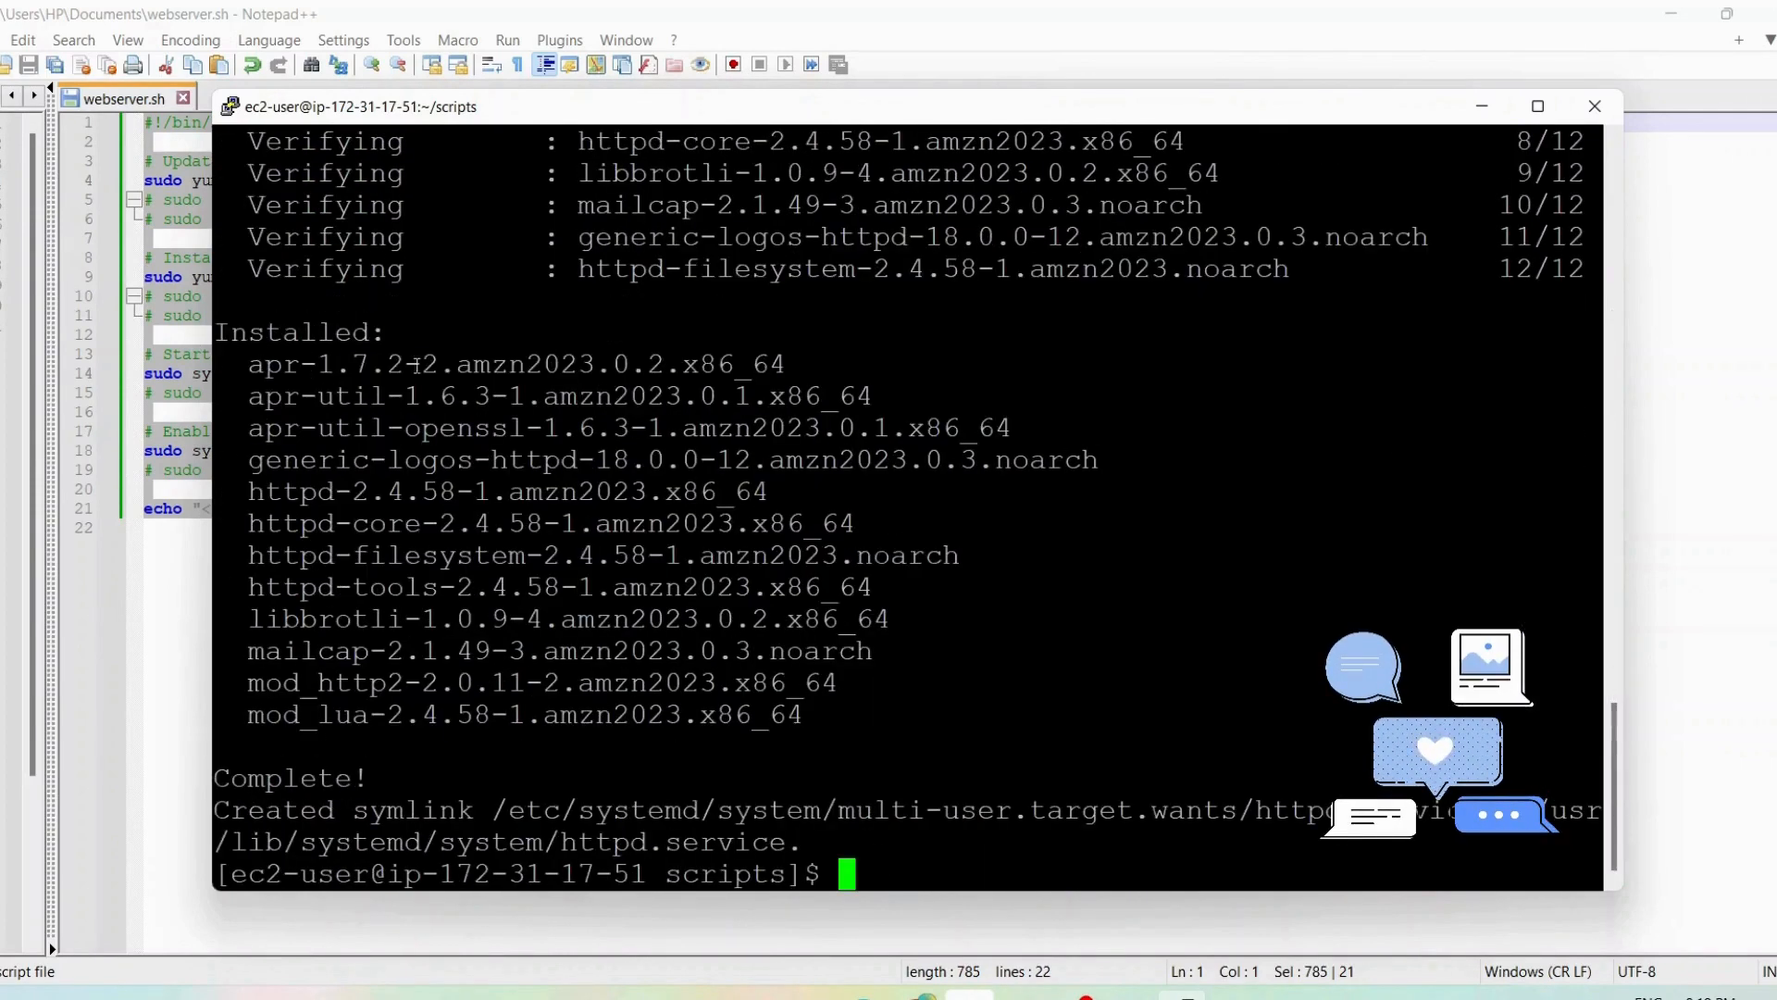
pyautogui.moveTo(408, 787); pyautogui.dragTo(158, 769)
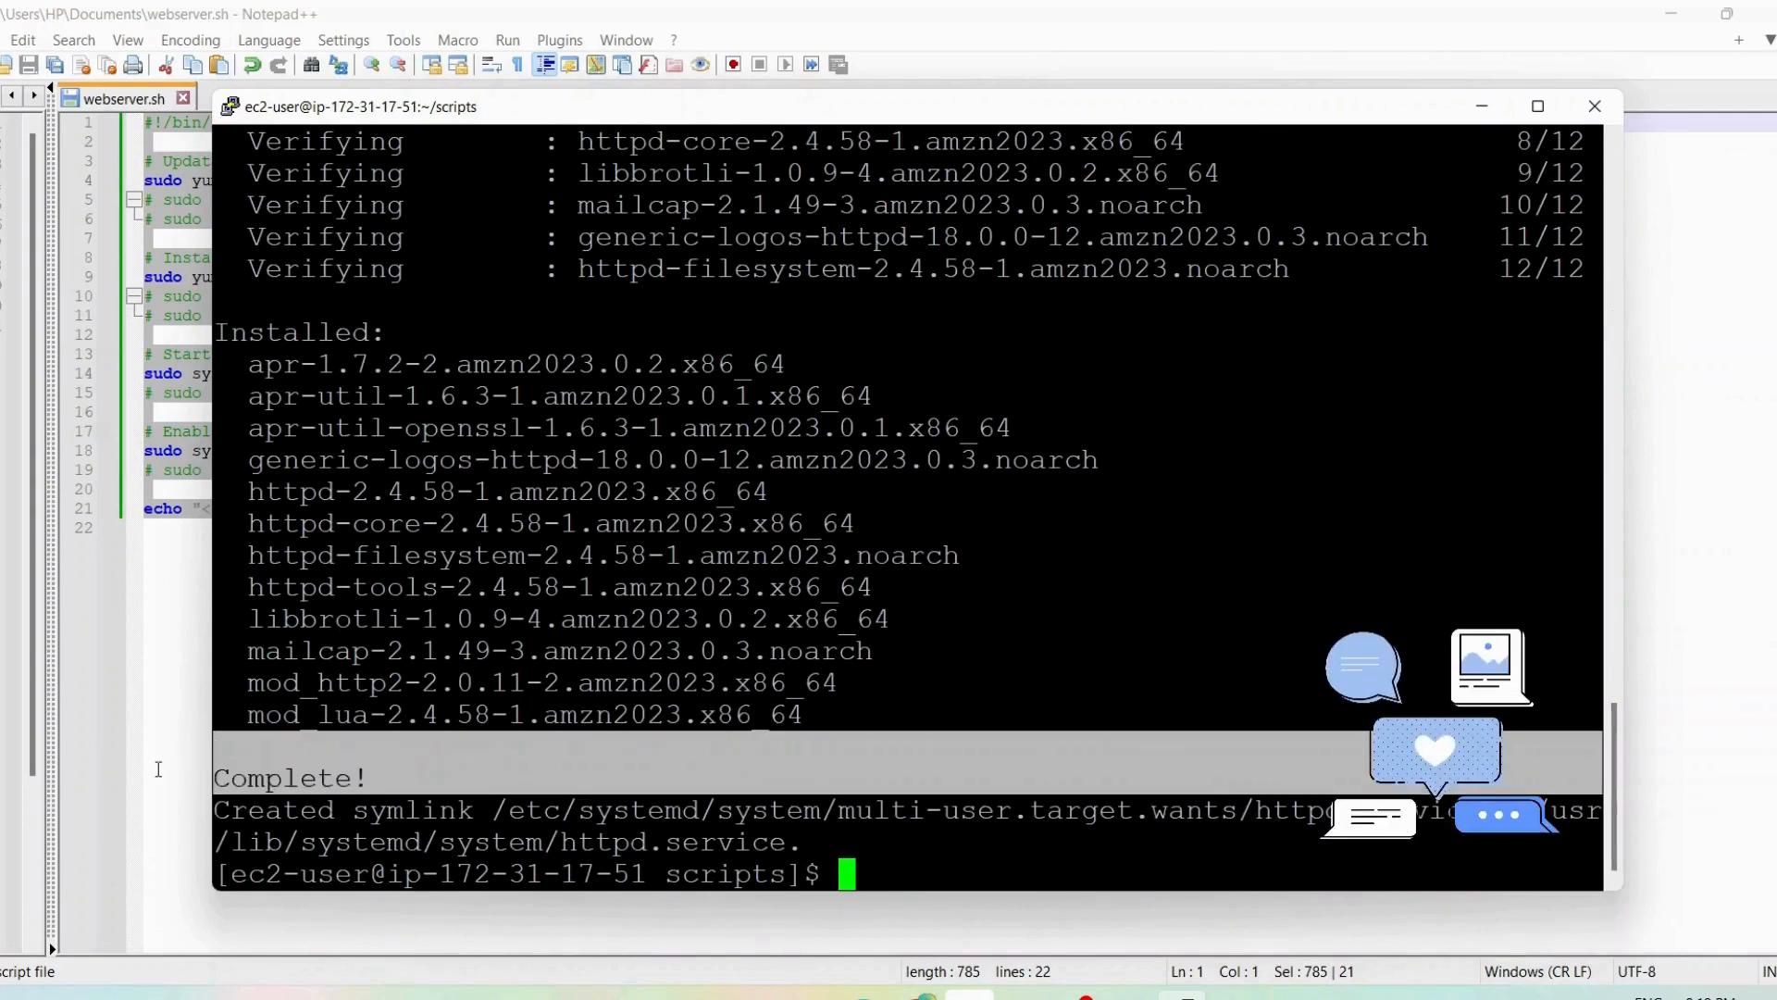
pyautogui.click(882, 874)
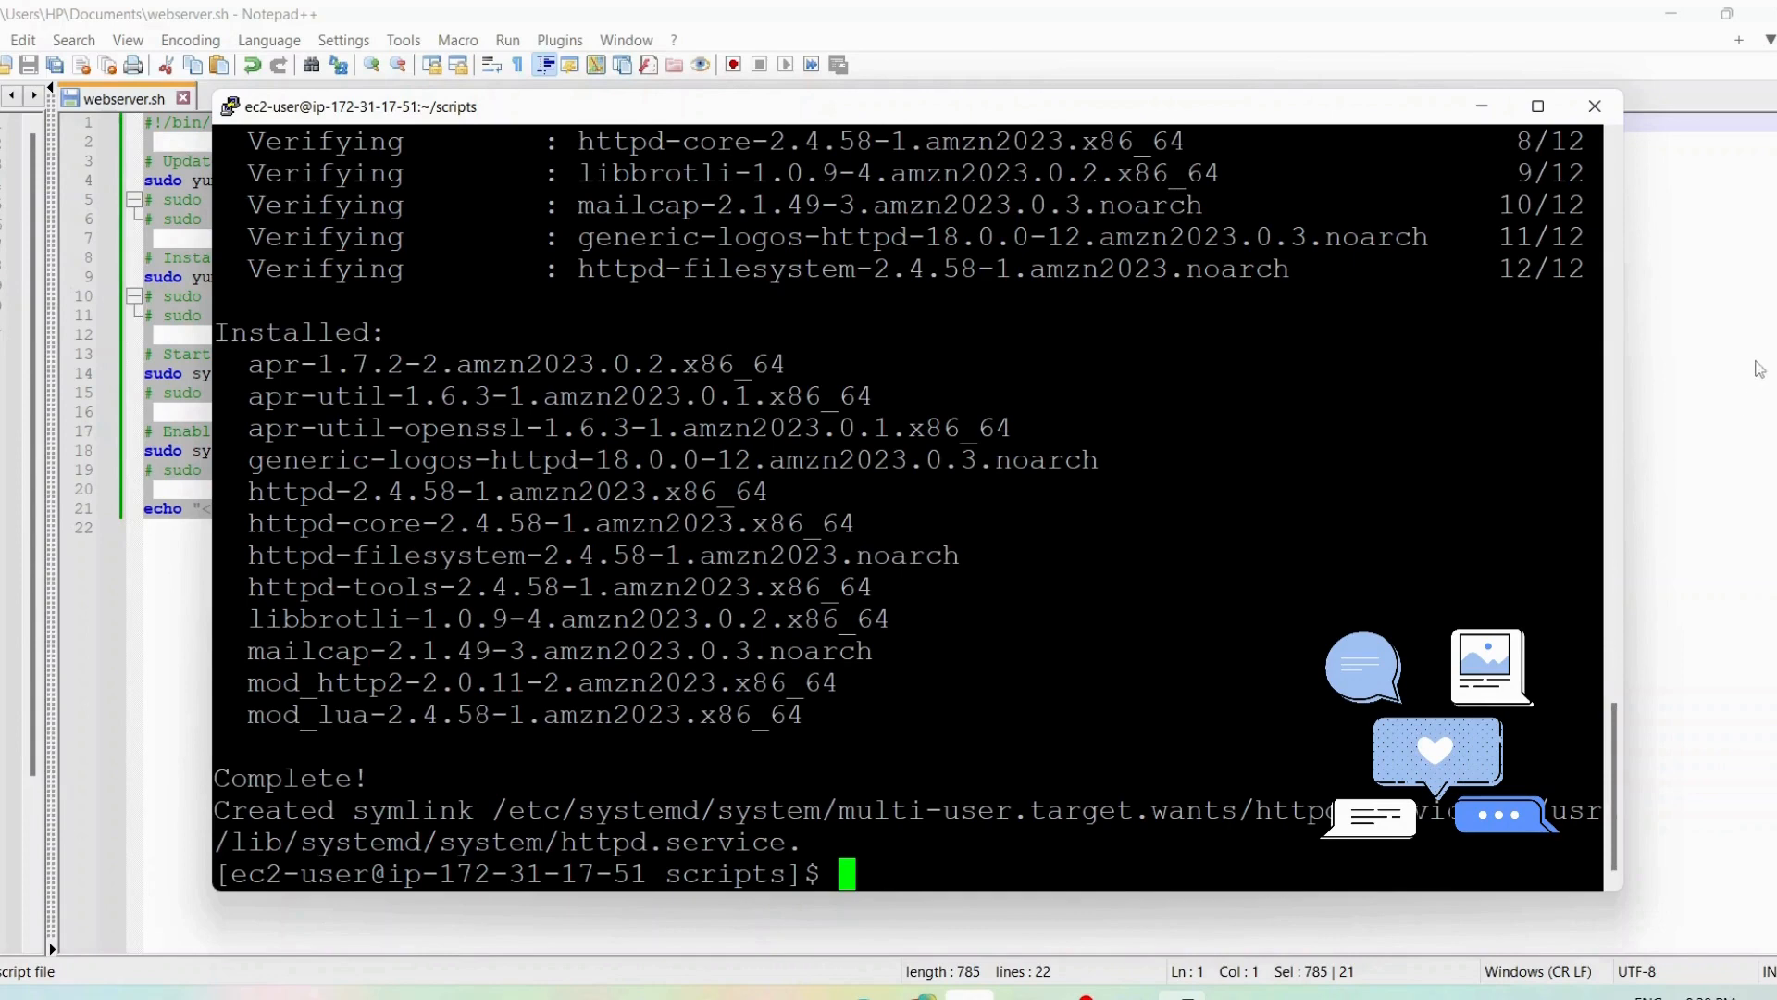
# Switch to the EC2 Instances page in Chrome and copy the Public IPv4 DNS of my first vm
pyautogui.moveTo(923, 993)
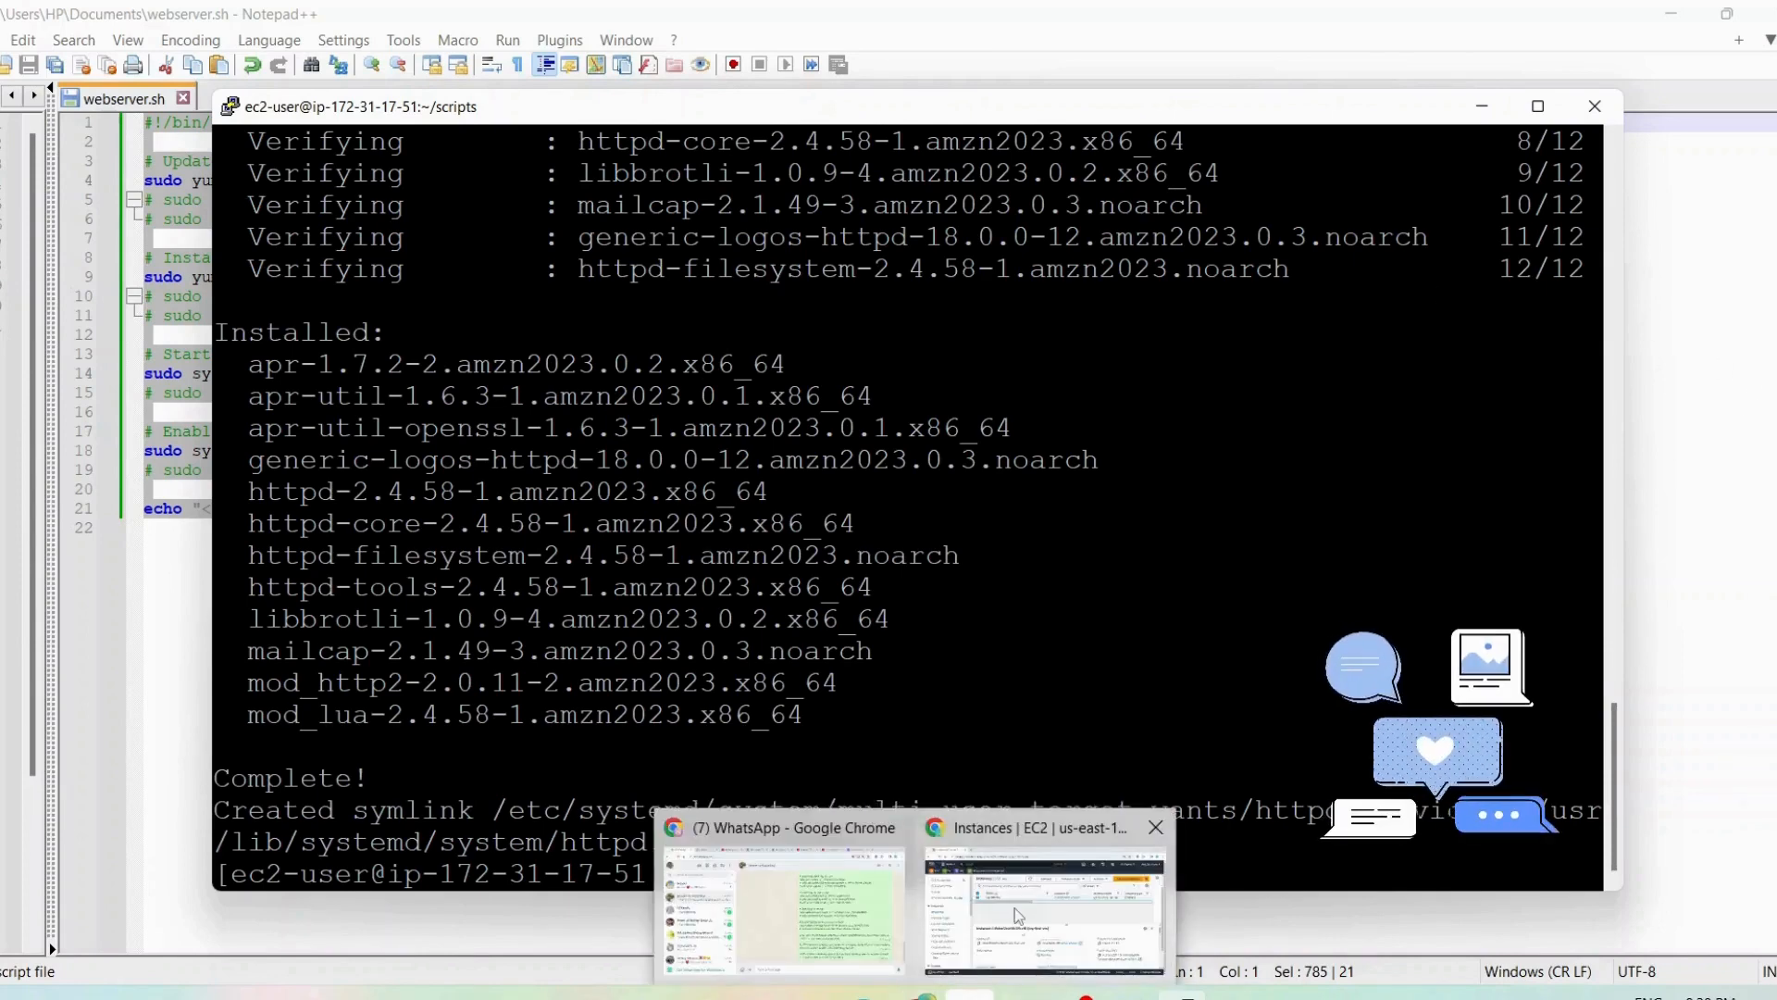
pyautogui.click(1016, 916)
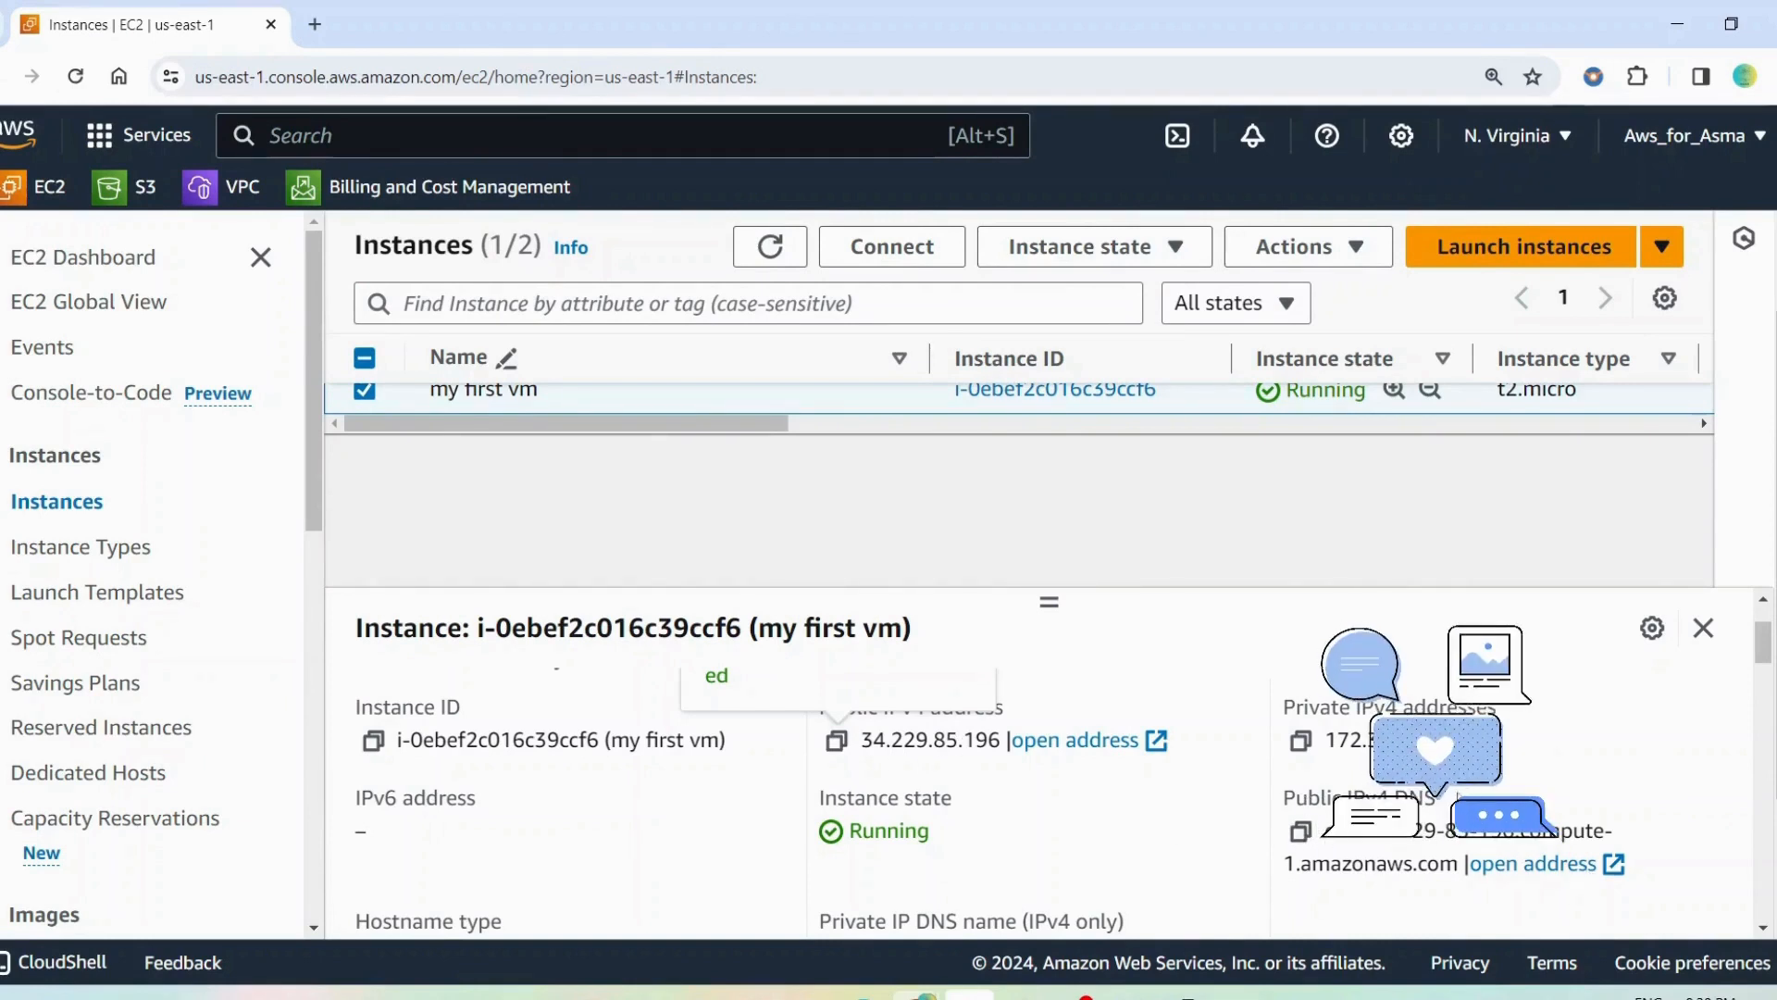
pyautogui.moveTo(1432, 798); pyautogui.dragTo(1287, 795)
pyautogui.click(1300, 831)
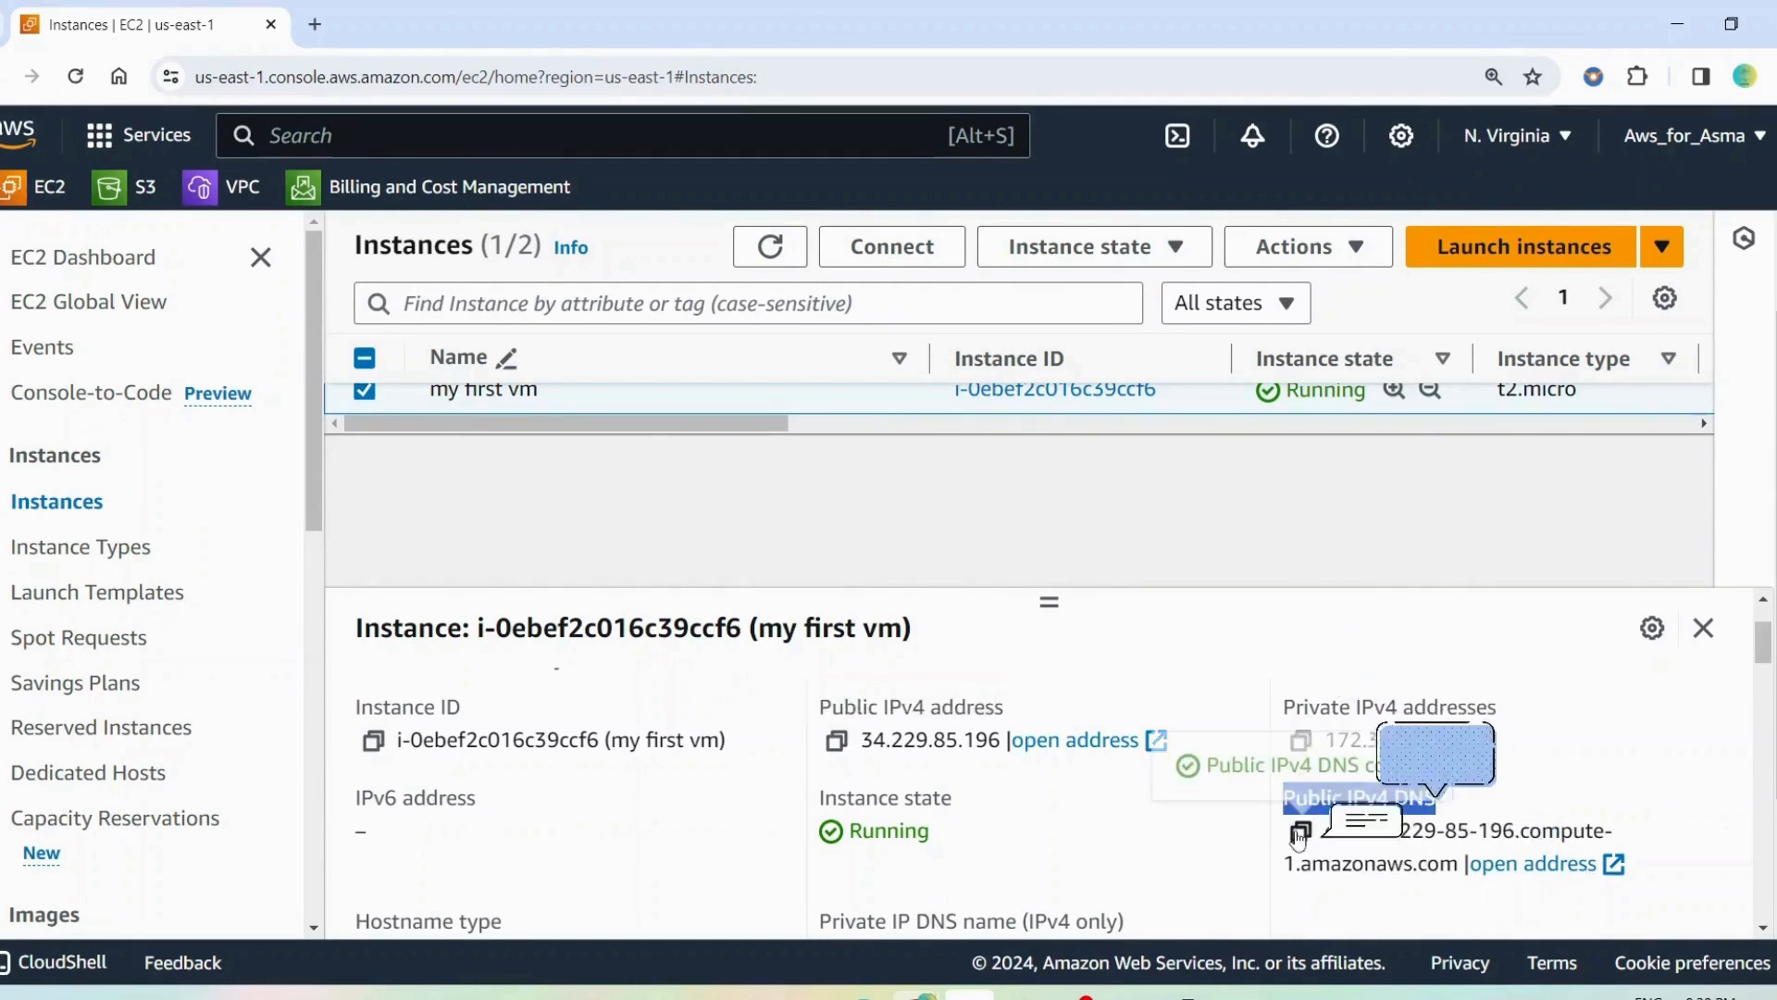
# Load the copied address ec2-34-229-85-196.compute-1.amazonaws.com in a new browser tab
pyautogui.click(315, 25)
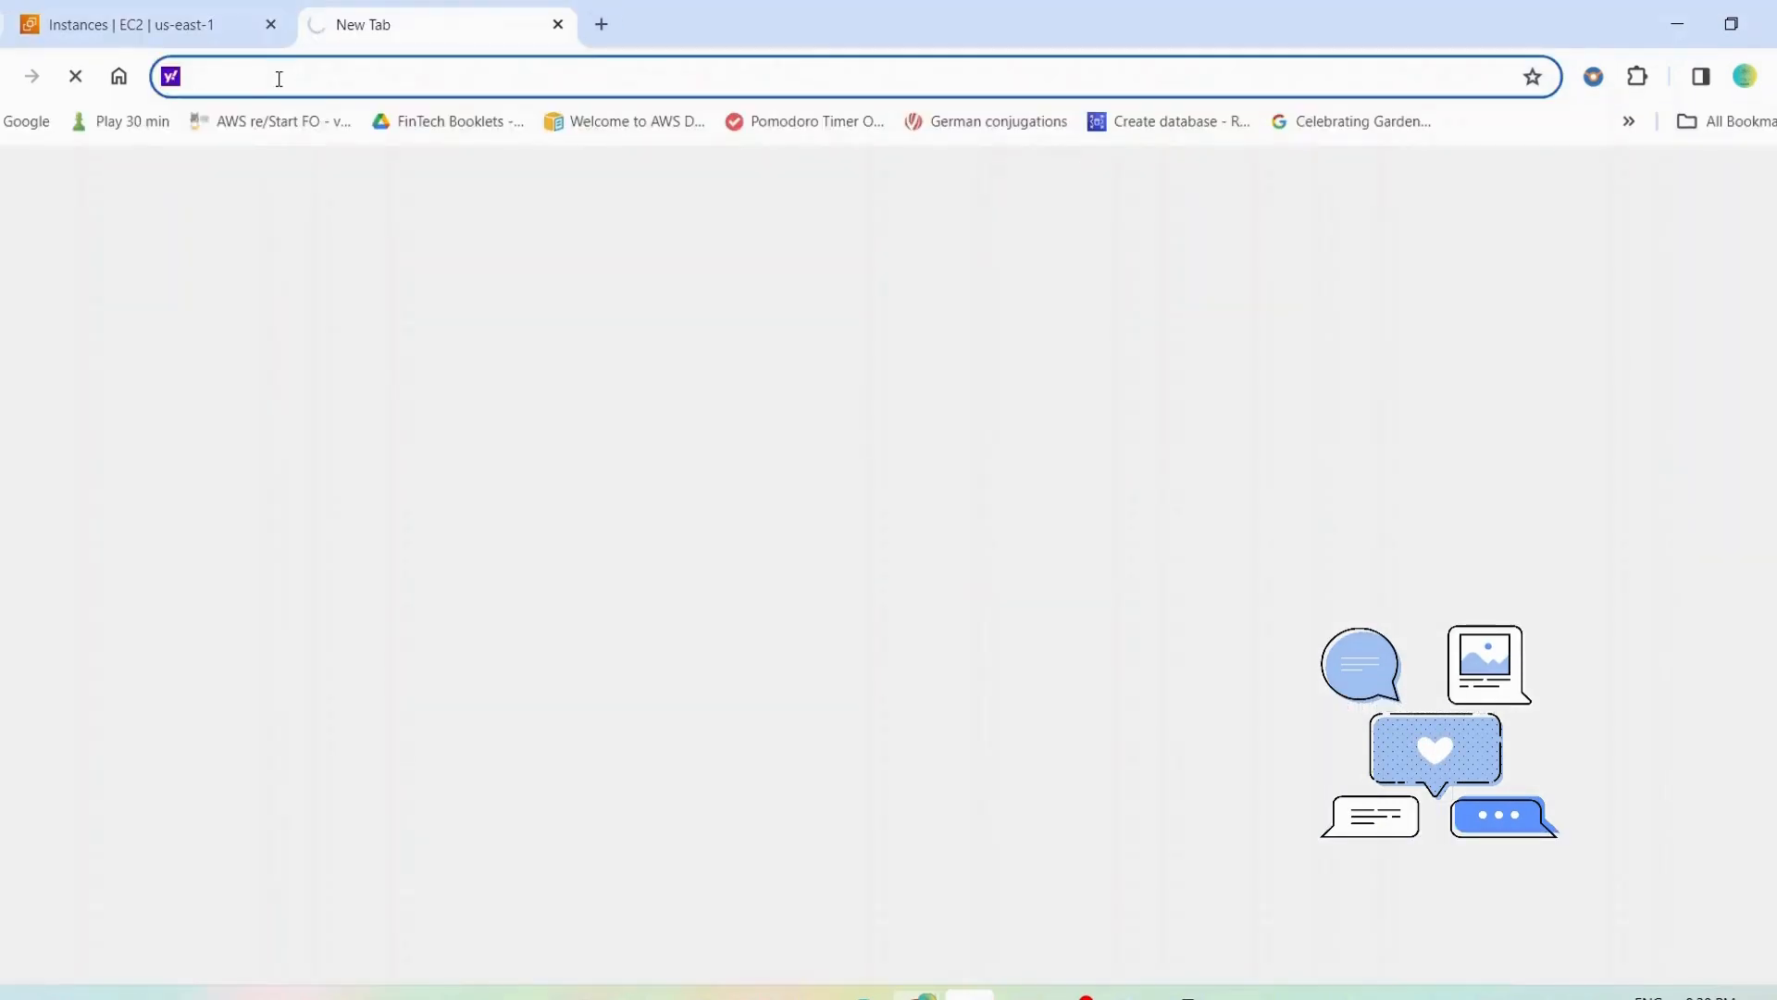
pyautogui.hotkey('ctrl', 'v')
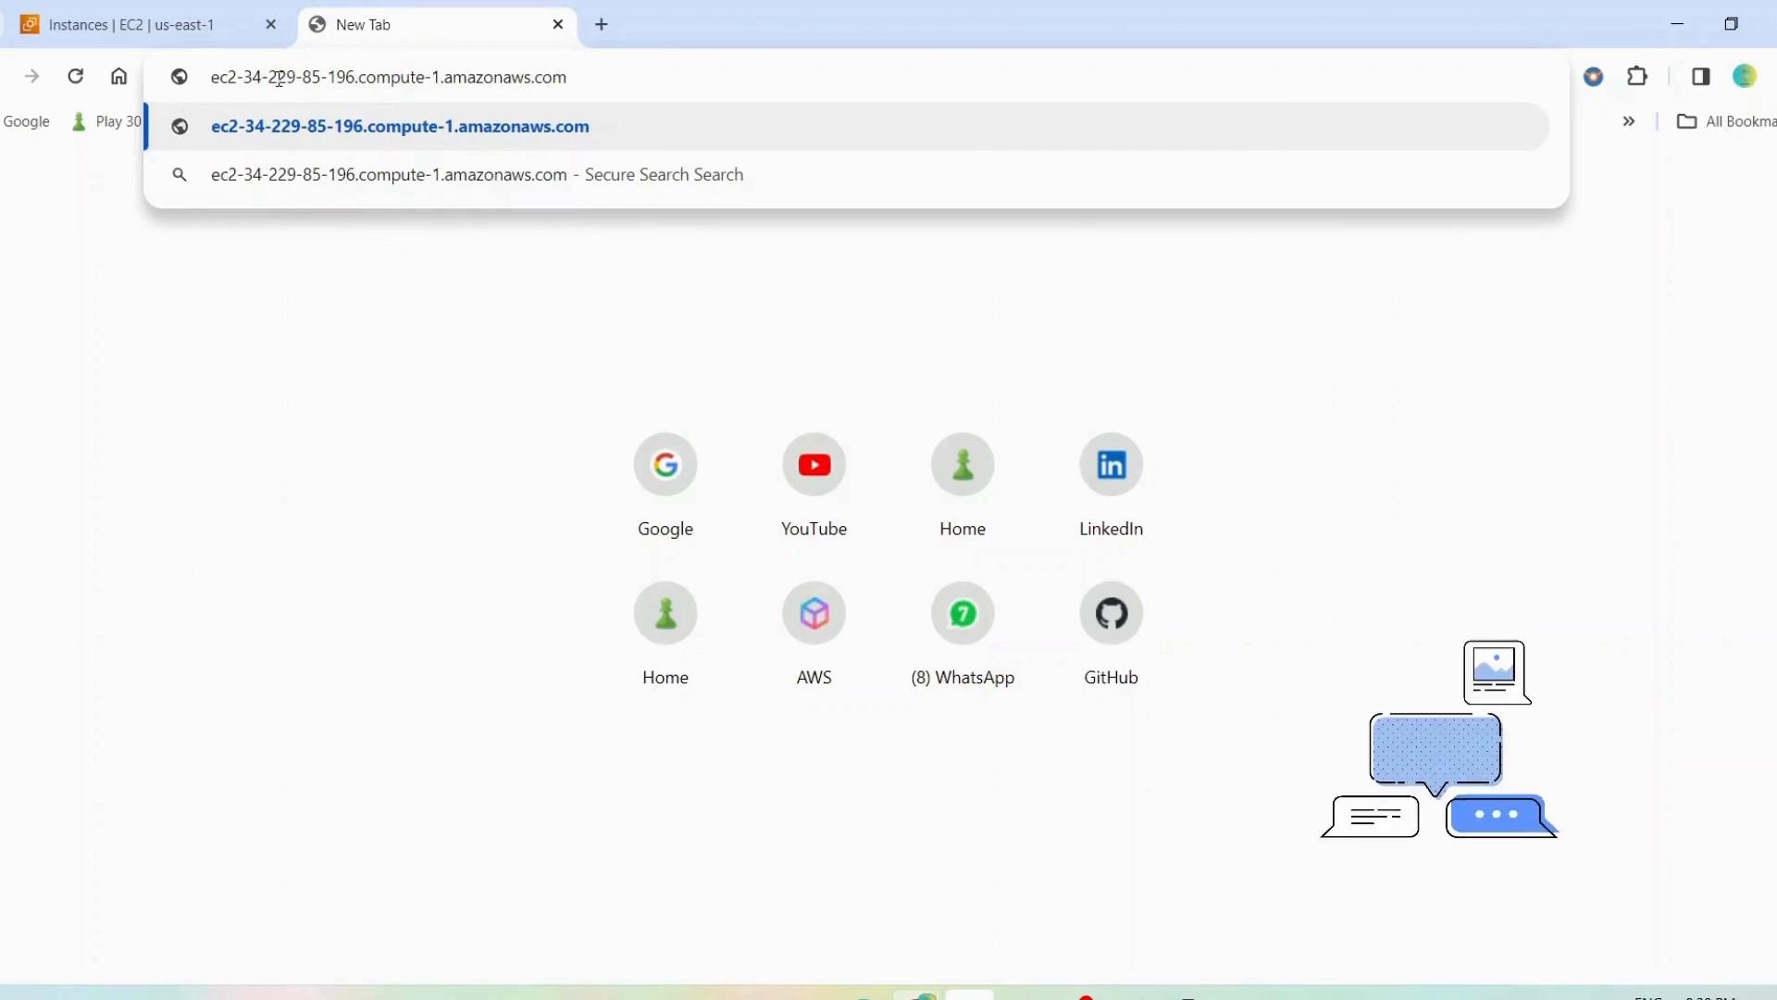
pyautogui.press('Return')
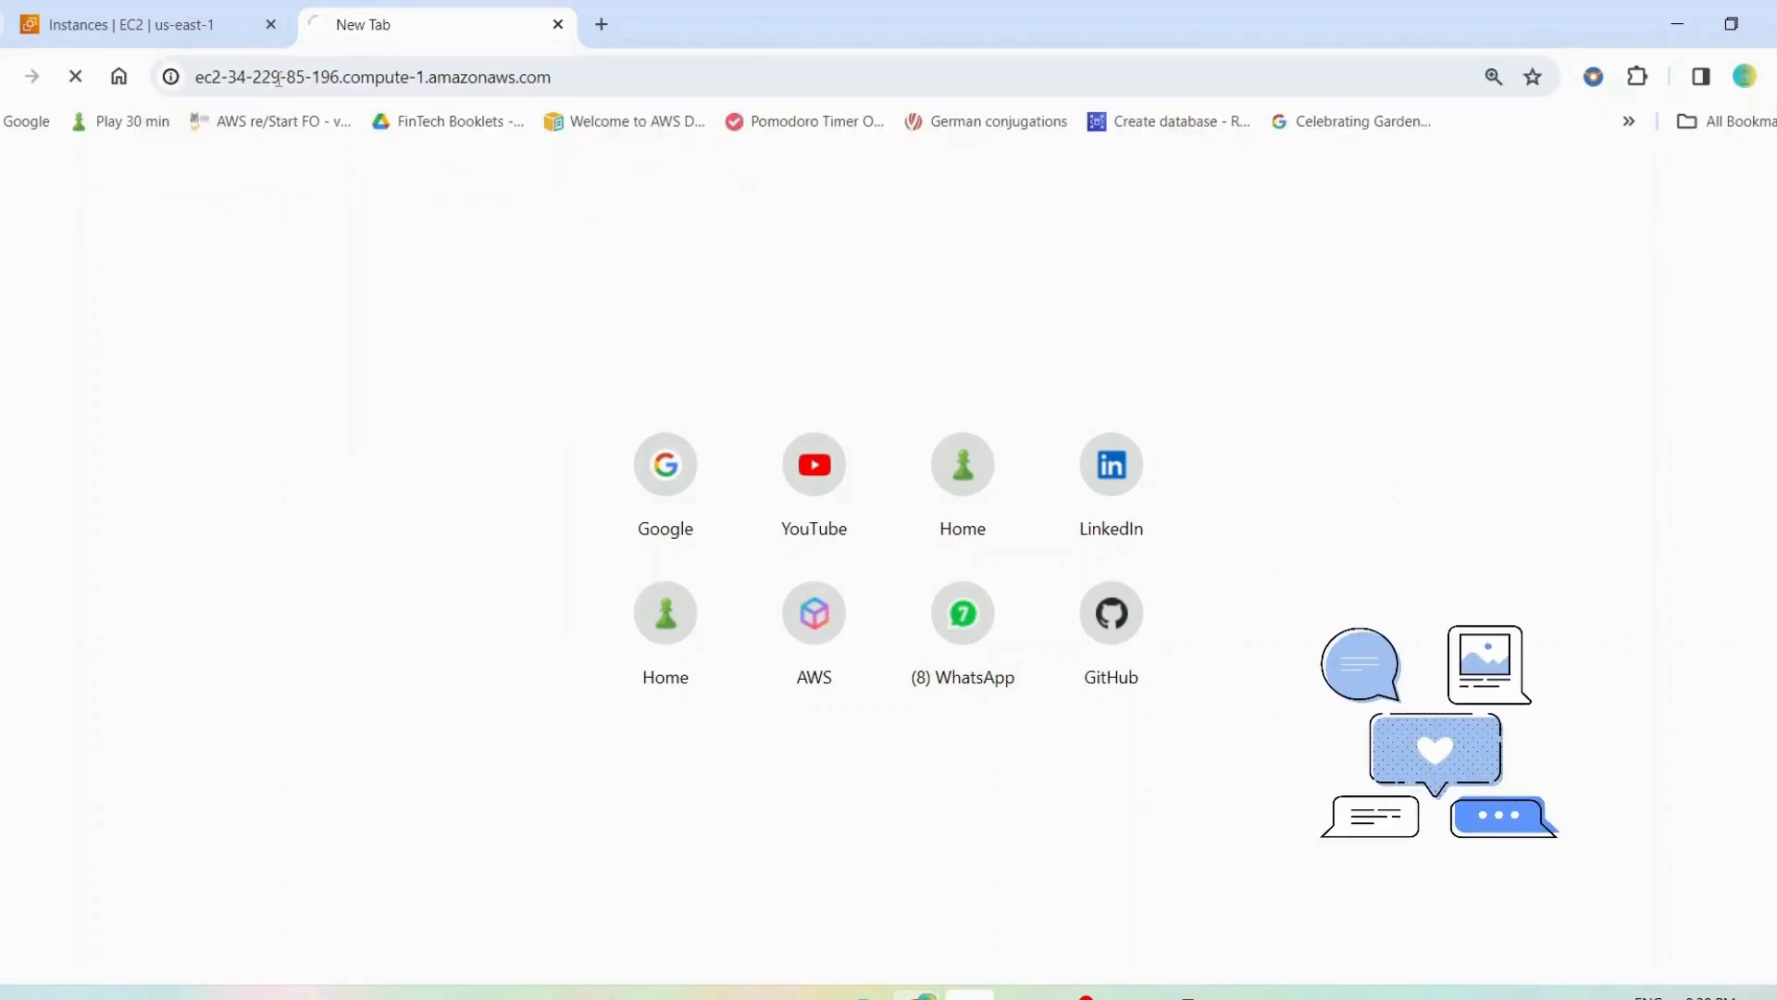